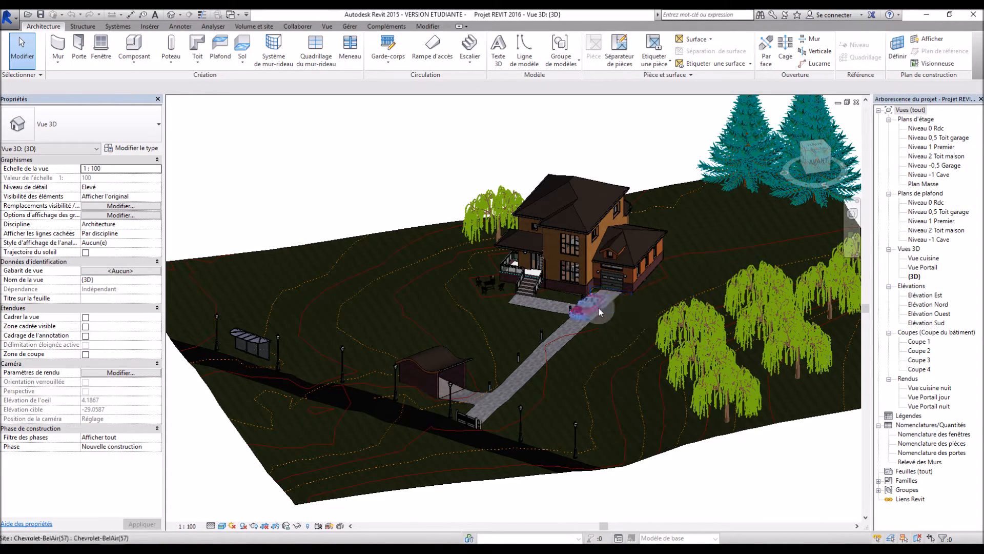
- Examine the 3D view of the house and its surroundings, including the car on the driveway, the bus shelter and the street lamps
{"action": "scroll", "coordinate": [614, 306], "scroll_direction": "up", "scroll_amount": 5}
{"action": "scroll", "coordinate": [601, 304], "scroll_direction": "up", "scroll_amount": 4}
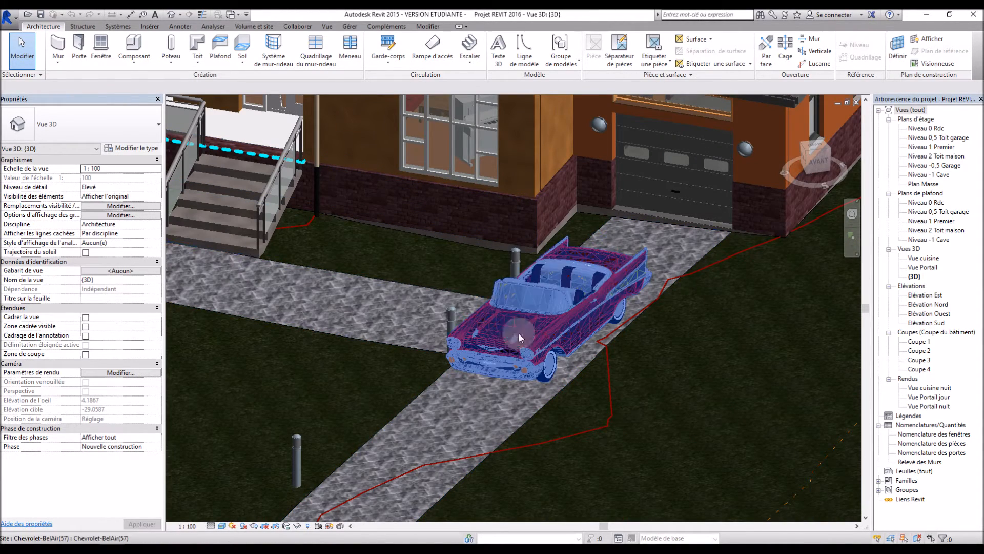
{"action": "scroll", "coordinate": [648, 380], "scroll_direction": "down", "scroll_amount": 6}
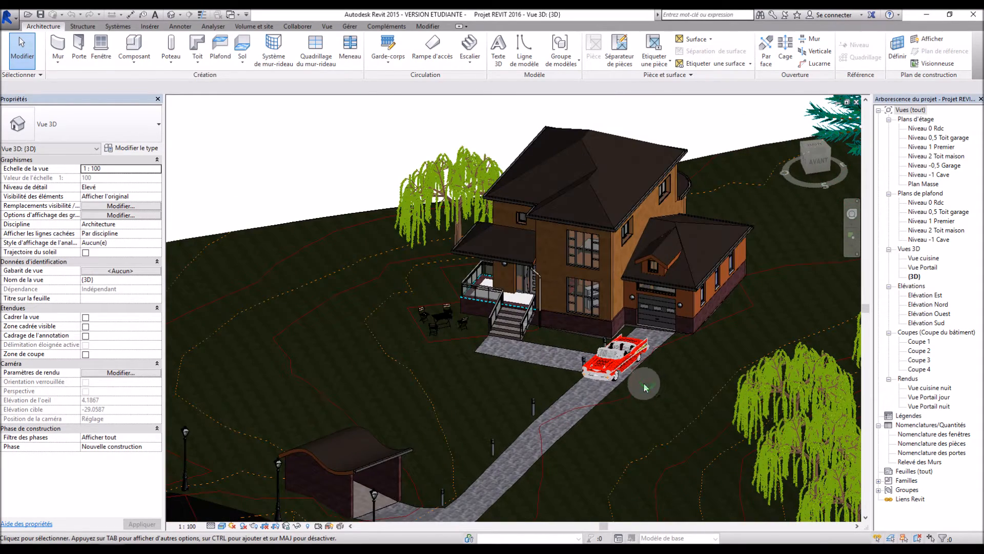
{"action": "scroll", "coordinate": [632, 410], "scroll_direction": "down", "scroll_amount": 3}
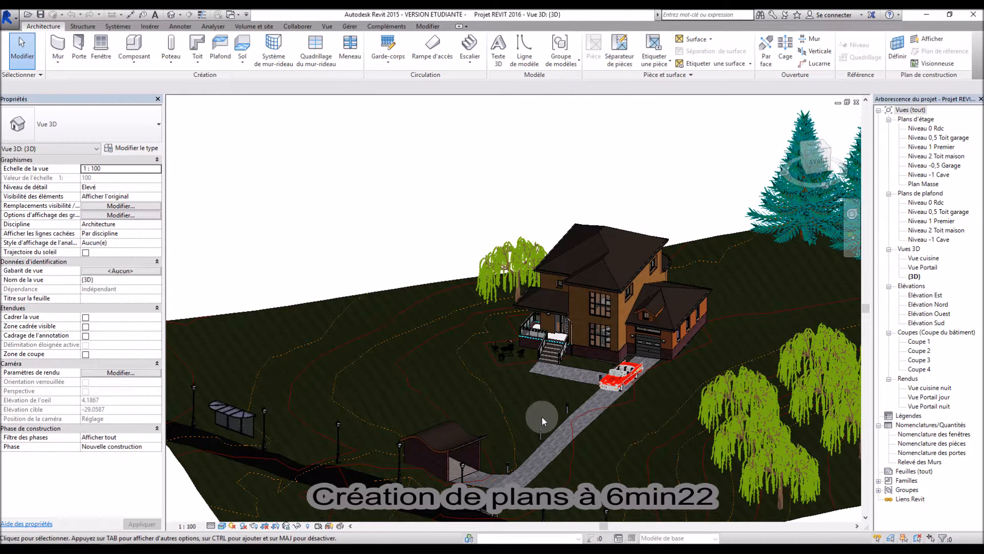
{"action": "scroll", "coordinate": [540, 415], "scroll_direction": "up", "scroll_amount": 2}
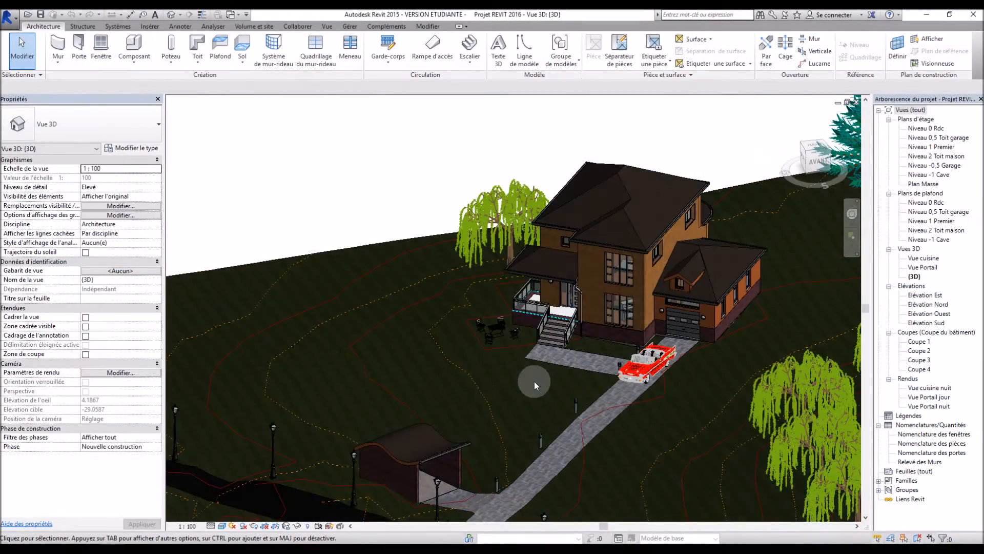
{"action": "middle_click_drag", "start_coordinate": [534, 382], "coordinate": [507, 400], "text": "shift"}
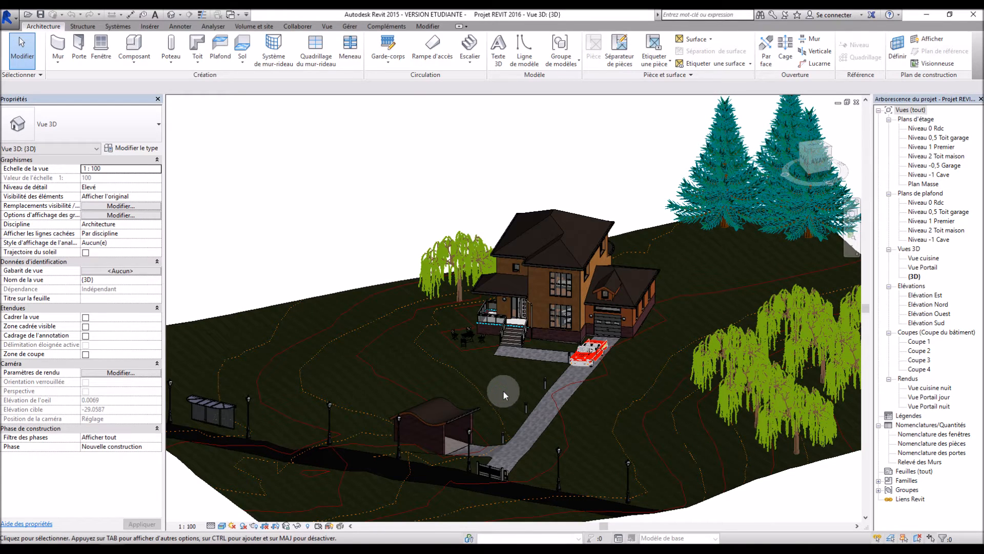
{"action": "scroll", "coordinate": [179, 423], "scroll_direction": "up", "scroll_amount": 6}
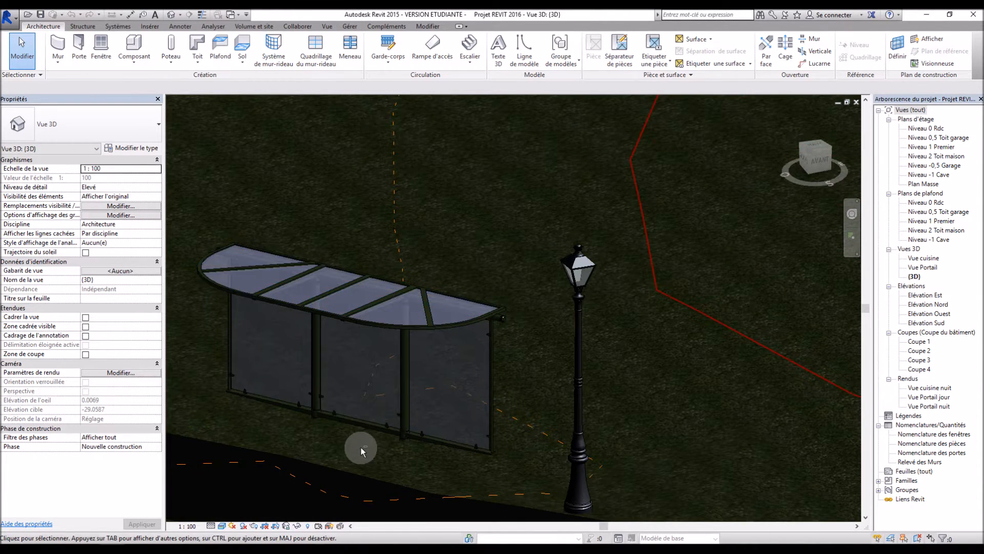
{"action": "middle_click_drag", "start_coordinate": [358, 446], "coordinate": [373, 440], "text": "shift"}
{"action": "scroll", "coordinate": [364, 424], "scroll_direction": "down", "scroll_amount": 8}
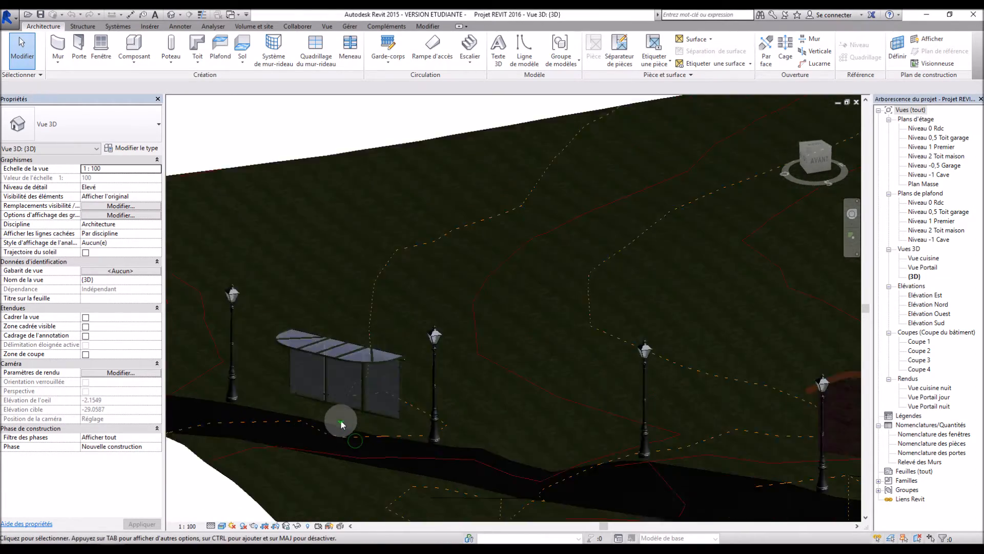
{"action": "scroll", "coordinate": [370, 420], "scroll_direction": "down", "scroll_amount": 4}
{"action": "scroll", "coordinate": [799, 343], "scroll_direction": "up", "scroll_amount": 8}
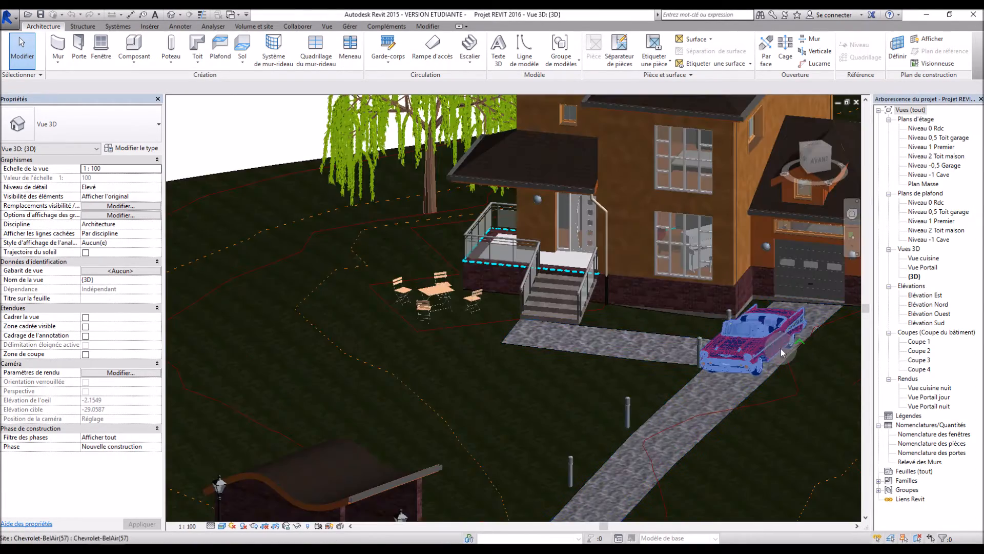
{"action": "scroll", "coordinate": [774, 358], "scroll_direction": "down", "scroll_amount": 4}
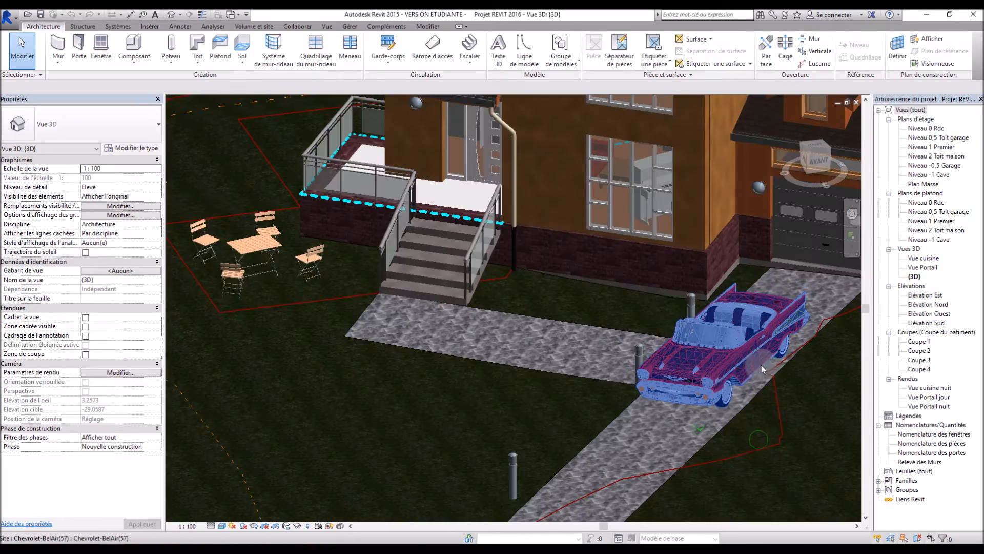
{"action": "mouse_move", "coordinate": [761, 365]}
{"action": "middle_mouse_down", "text": "shift"}
{"action": "mouse_move", "coordinate": [720, 397]}
{"action": "mouse_move", "coordinate": [768, 365]}
{"action": "middle_mouse_up", "text": "shift"}
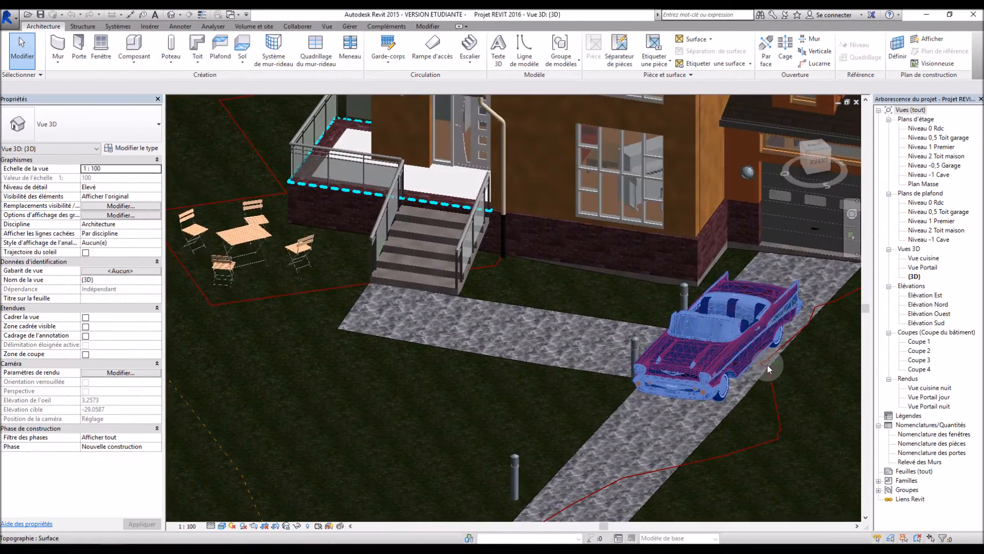
{"action": "scroll", "coordinate": [768, 365], "scroll_direction": "down", "scroll_amount": 6}
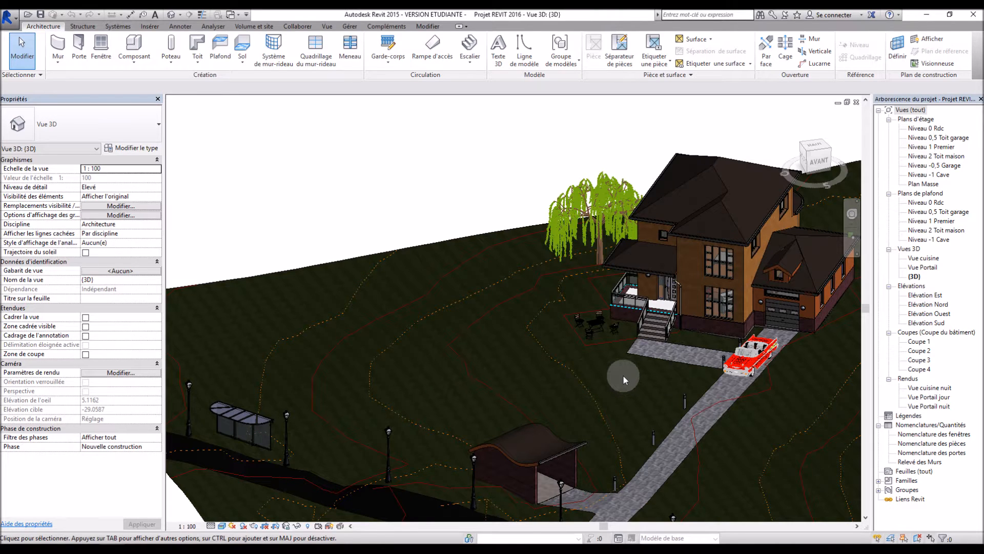
{"action": "scroll", "coordinate": [623, 374], "scroll_direction": "down", "scroll_amount": 4}
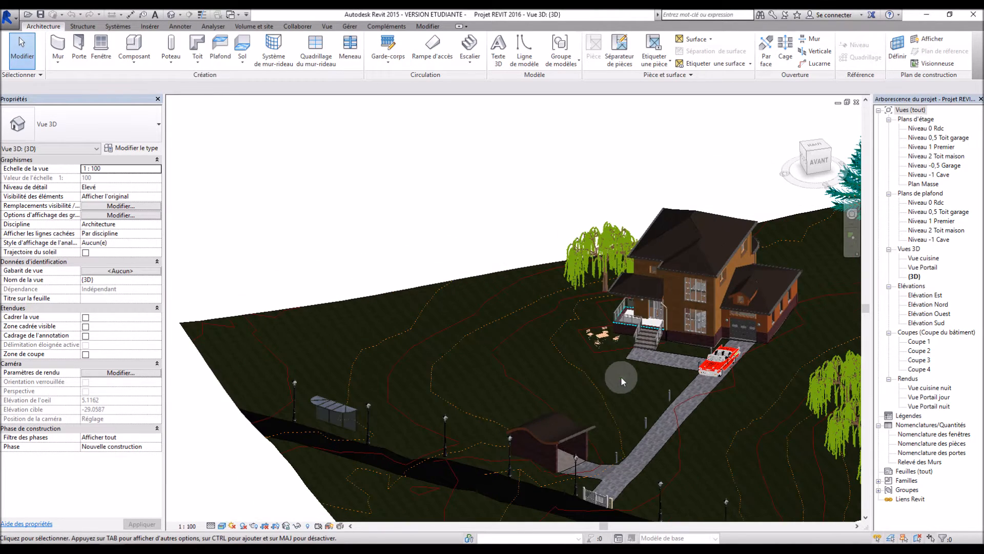
{"action": "scroll", "coordinate": [634, 401], "scroll_direction": "up", "scroll_amount": 3}
{"action": "mouse_move", "coordinate": [633, 402]}
{"action": "middle_mouse_down", "text": "shift"}
{"action": "mouse_move", "coordinate": [641, 392]}
{"action": "mouse_move", "coordinate": [628, 395]}
{"action": "middle_mouse_up", "text": "shift"}
{"action": "scroll", "coordinate": [602, 395], "scroll_direction": "down", "scroll_amount": 3}
{"action": "scroll", "coordinate": [487, 397], "scroll_direction": "up", "scroll_amount": 4}
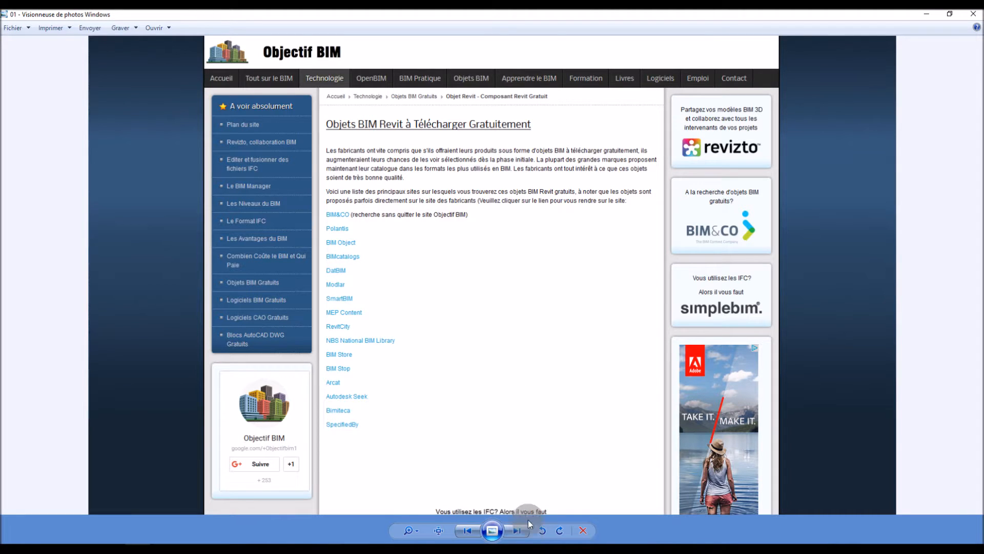
- Browse the saved screenshots of the BIM object sites, from Objectif BIM through Polantis to the Modlar Ford GT500 Revit family page
{"action": "left_click", "coordinate": [522, 533]}
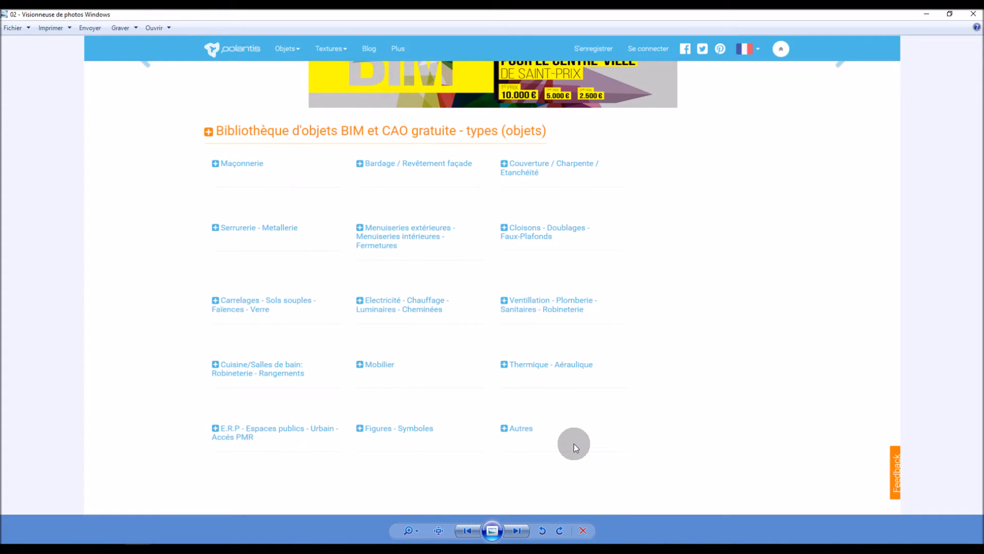
{"action": "left_click", "coordinate": [517, 531]}
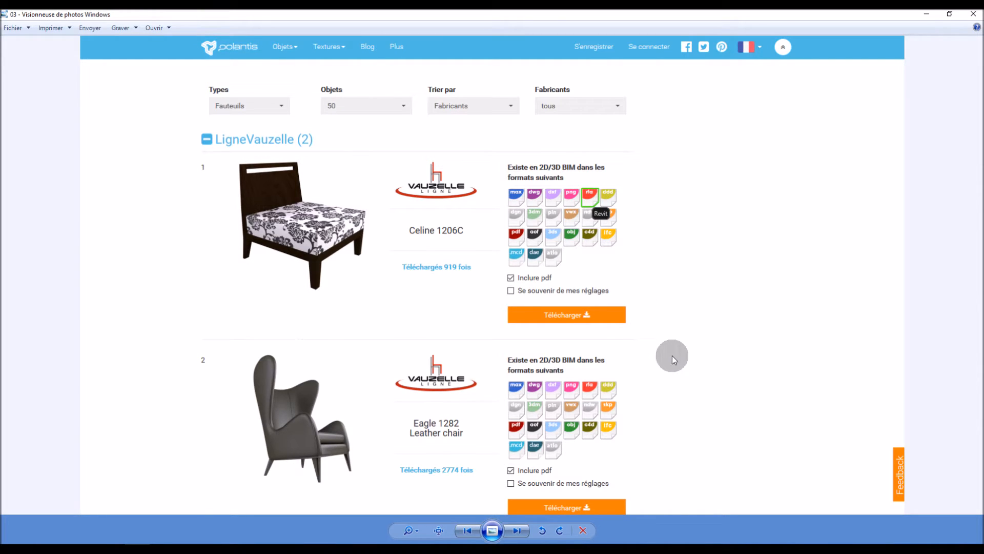
{"action": "left_click", "coordinate": [518, 530]}
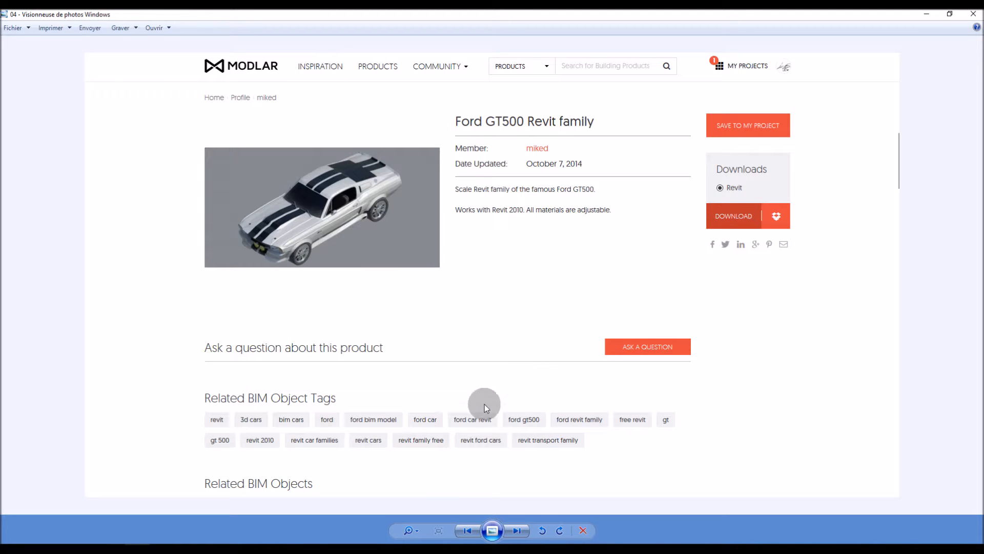
- Minimize the photo viewer and bring up the Autodesk and Telechargements File Explorer windows side by side
{"action": "left_click", "coordinate": [927, 14]}
{"action": "mouse_move", "coordinate": [64, 551]}
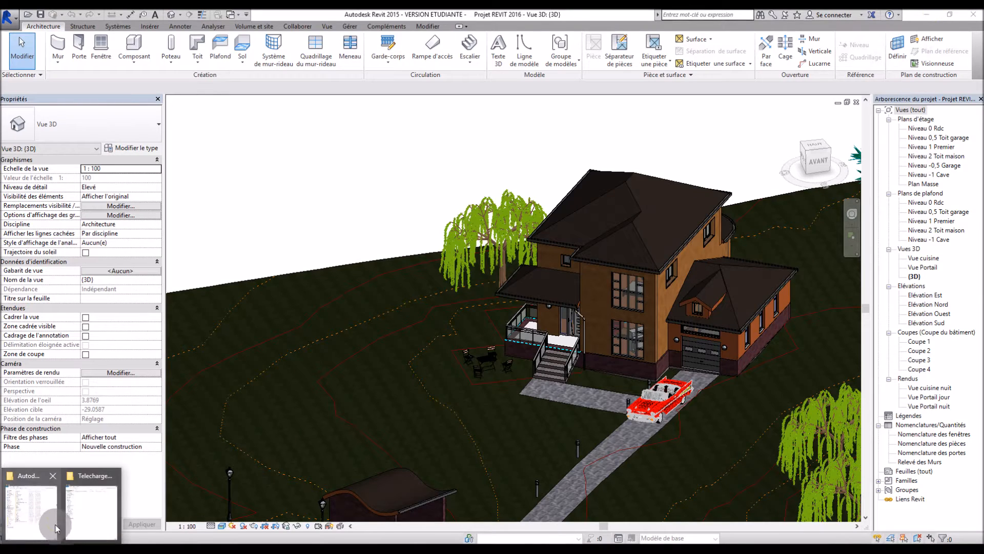
{"action": "left_click", "coordinate": [58, 527]}
{"action": "left_click", "coordinate": [91, 519]}
{"action": "left_click", "coordinate": [128, 78]}
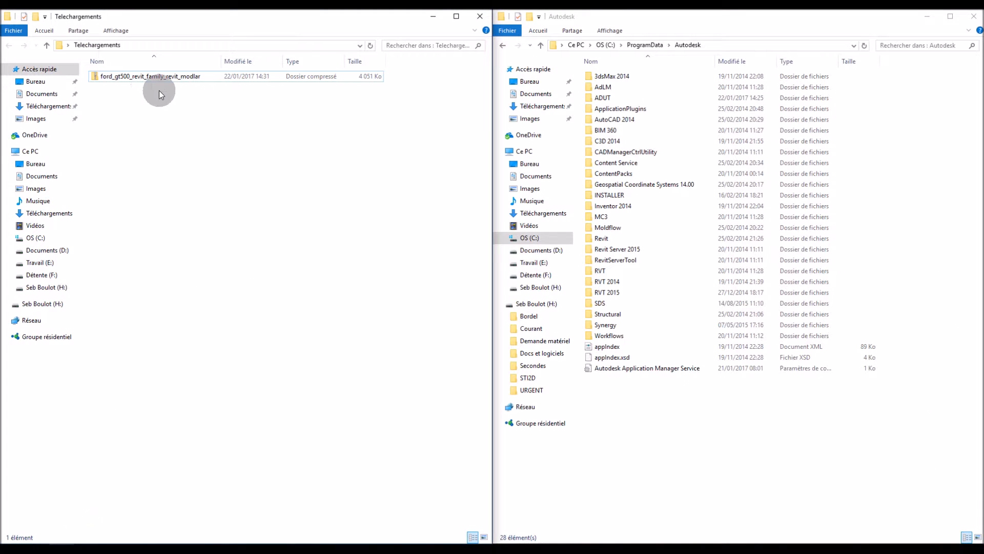
- Extract the ford_gt500_revit_family_revit_modlar archive with 7-Zip into the Telechargements folder
{"action": "right_click", "coordinate": [107, 77]}
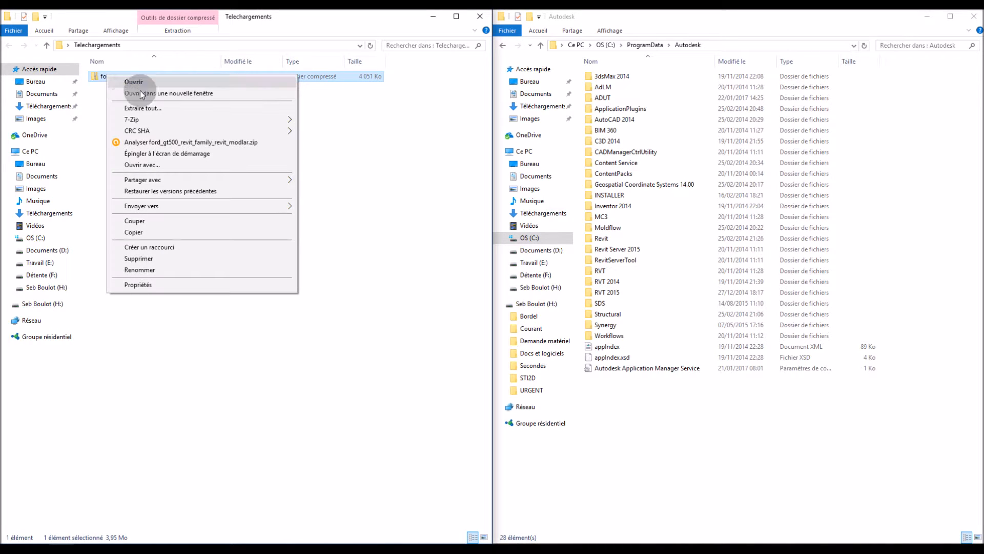
{"action": "mouse_move", "coordinate": [163, 119]}
{"action": "left_click", "coordinate": [352, 150]}
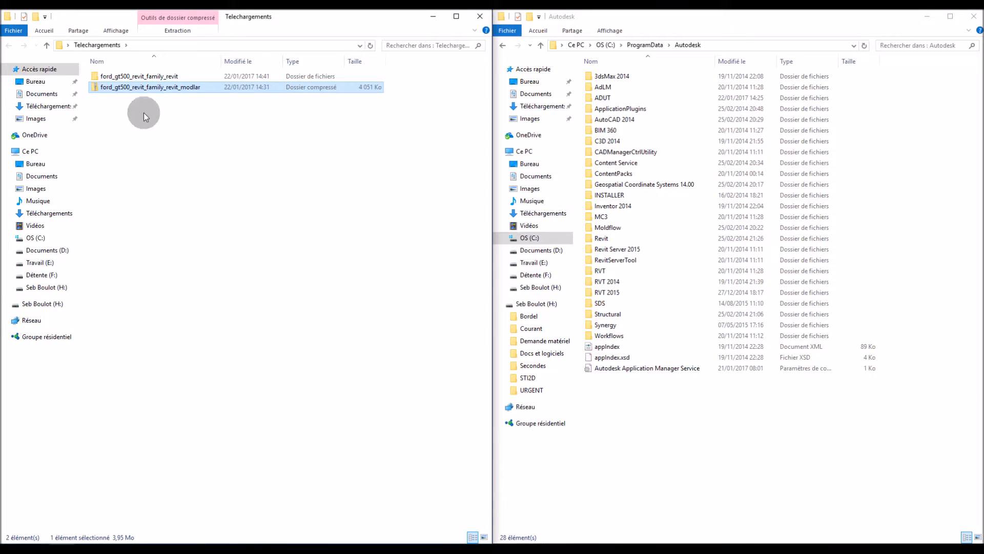
- Open the ford_gt500_revit_family_revit folder and extract the 1965_gt_500_eleanor_11867 archive inside it with 7-Zip
{"action": "left_click", "coordinate": [142, 77]}
{"action": "double_click", "coordinate": [142, 77]}
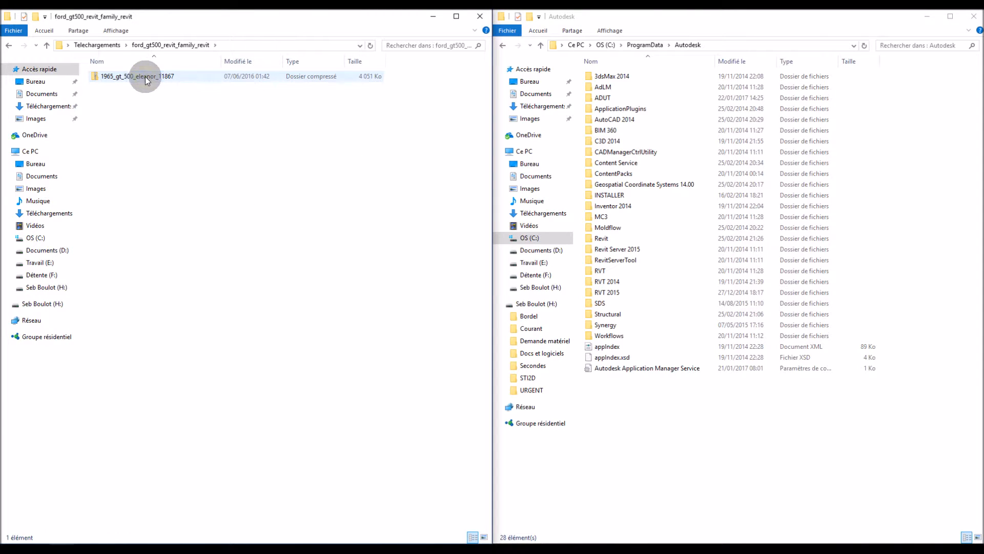
{"action": "right_click", "coordinate": [147, 79]}
{"action": "mouse_move", "coordinate": [196, 120]}
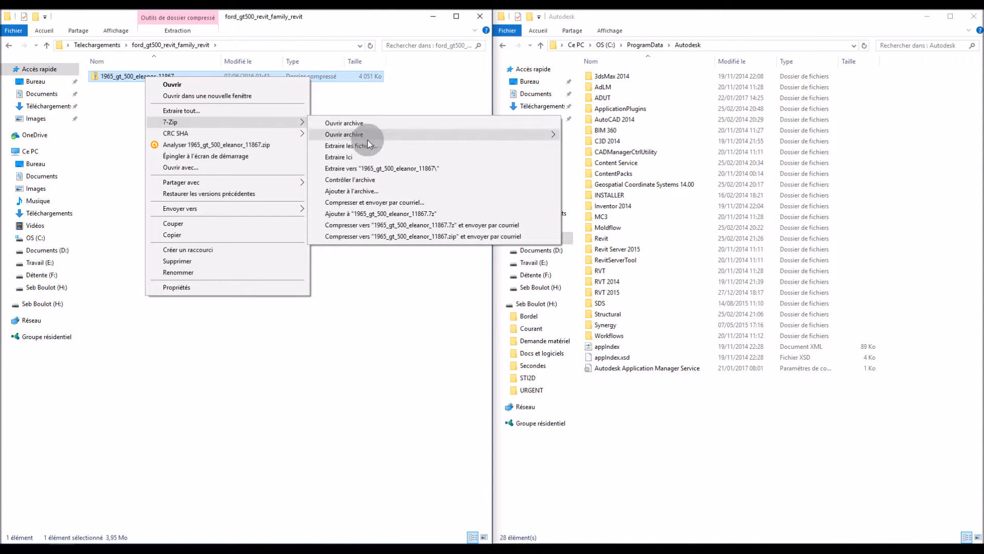
{"action": "left_click", "coordinate": [368, 169]}
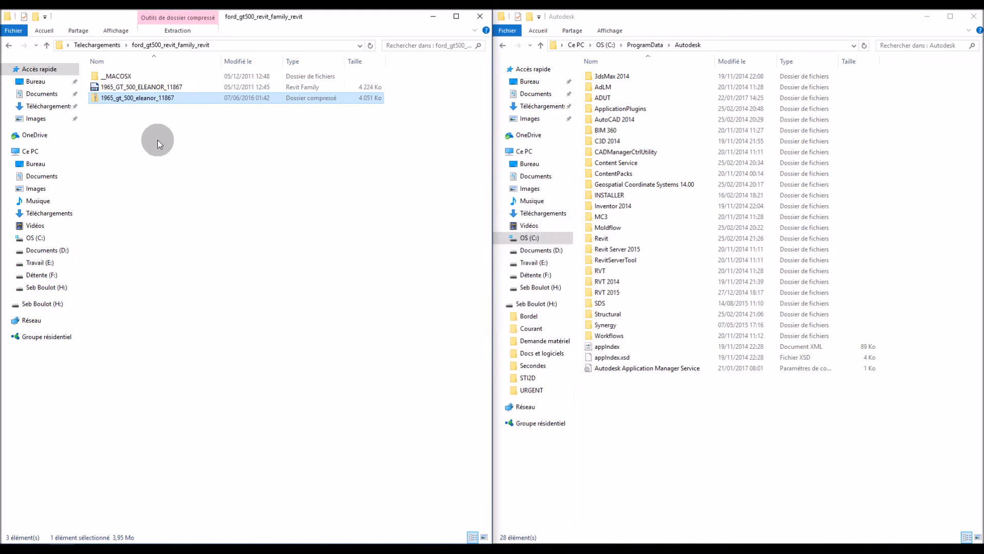
{"action": "left_click", "coordinate": [134, 89]}
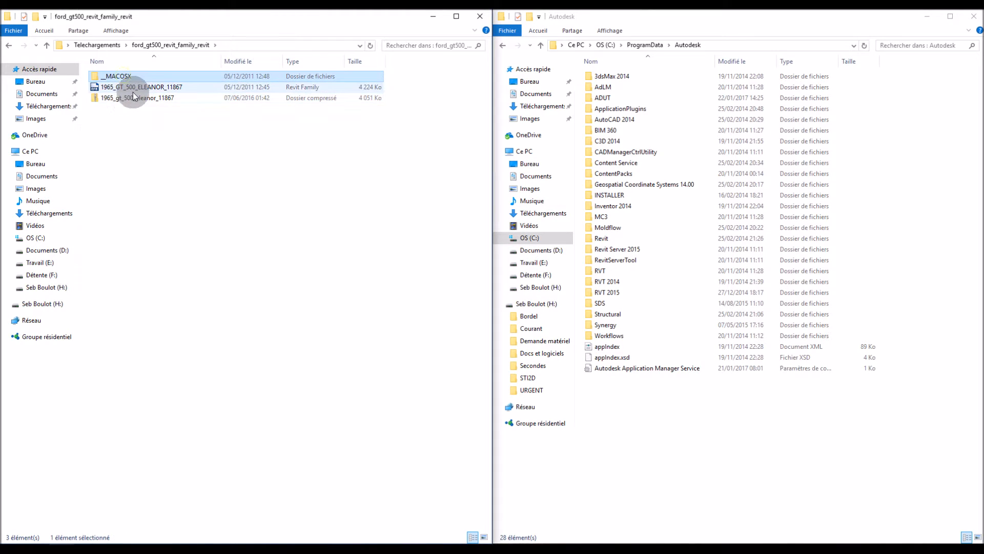
{"action": "left_click", "coordinate": [227, 267]}
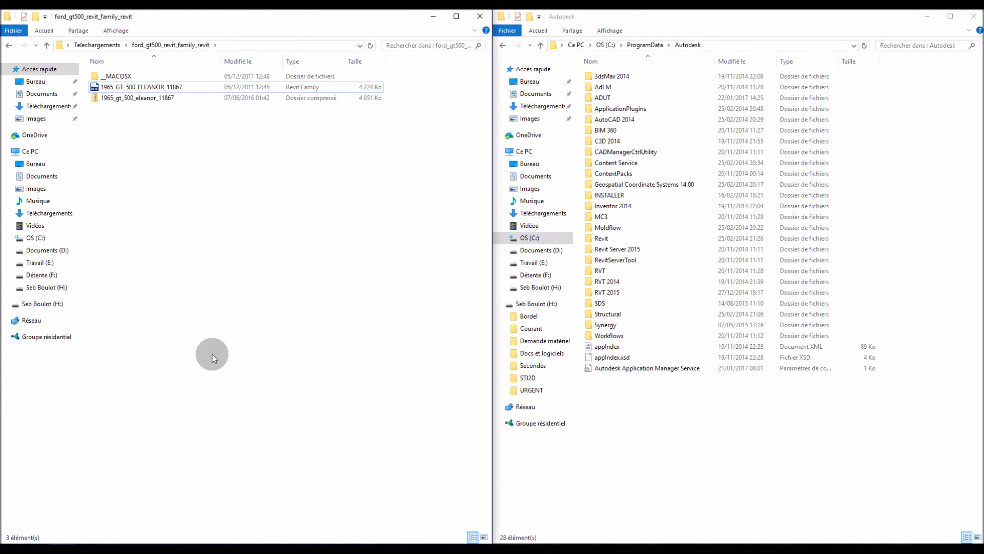
- Switch to Revit, start placing a component and open the type properties of Chevrolet-BelAir(57)
{"action": "mouse_move", "coordinate": [108, 538]}
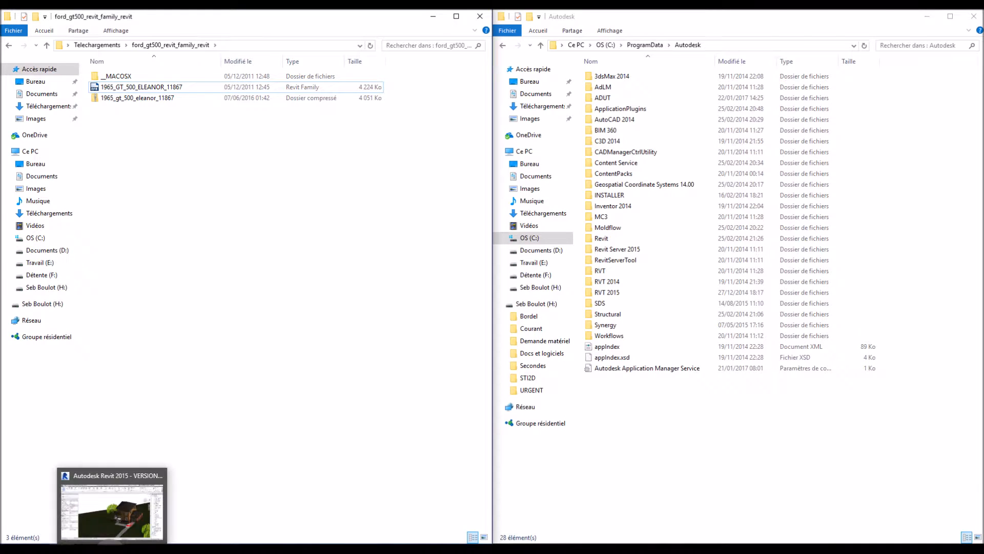
{"action": "left_click", "coordinate": [170, 487]}
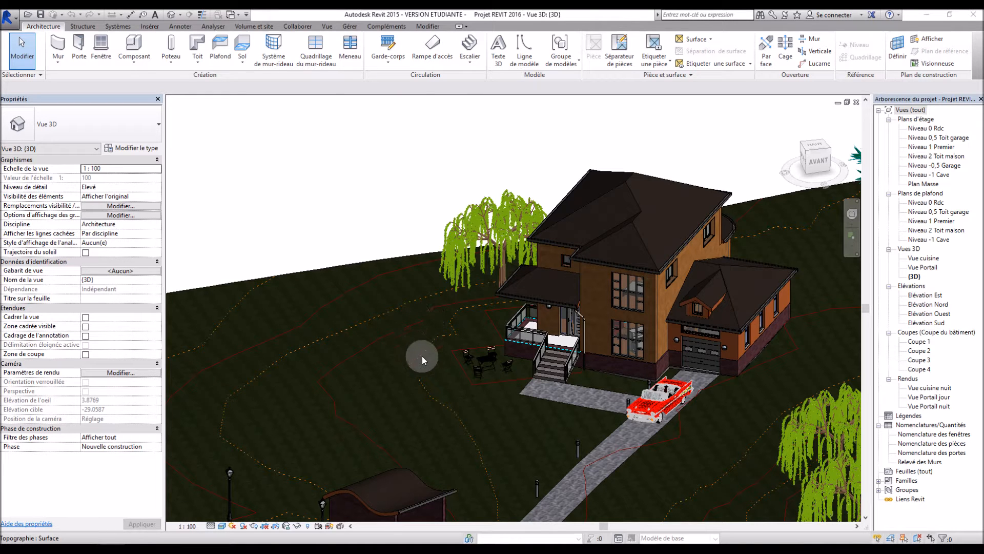
{"action": "scroll", "coordinate": [521, 367], "scroll_direction": "down", "scroll_amount": 1}
{"action": "scroll", "coordinate": [527, 363], "scroll_direction": "up", "scroll_amount": 1}
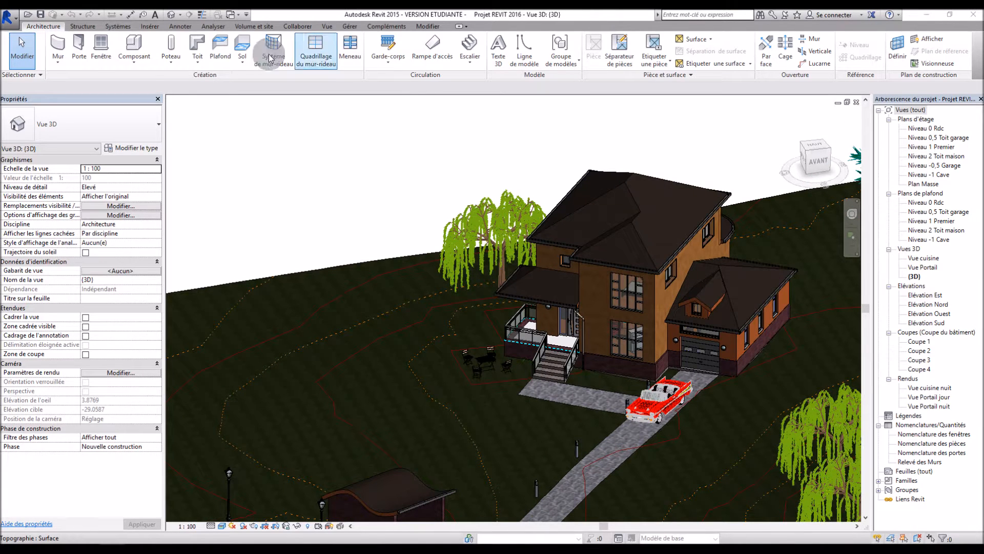
{"action": "left_click", "coordinate": [118, 26]}
{"action": "left_click", "coordinate": [845, 47]}
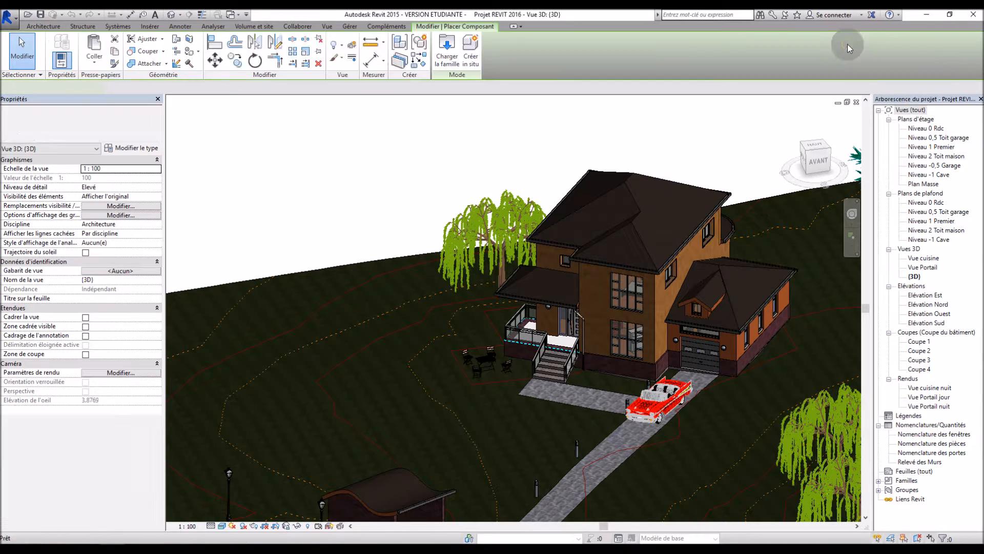
{"action": "left_click", "coordinate": [132, 149]}
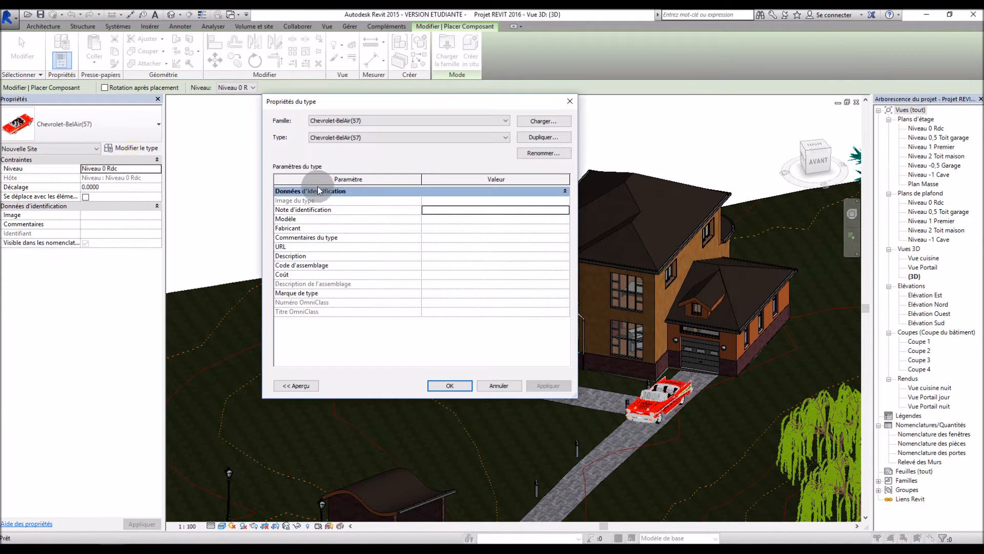
- Check the folder path of the France family library in the family loading dialog, and close it without loading anything
{"action": "left_click", "coordinate": [539, 123]}
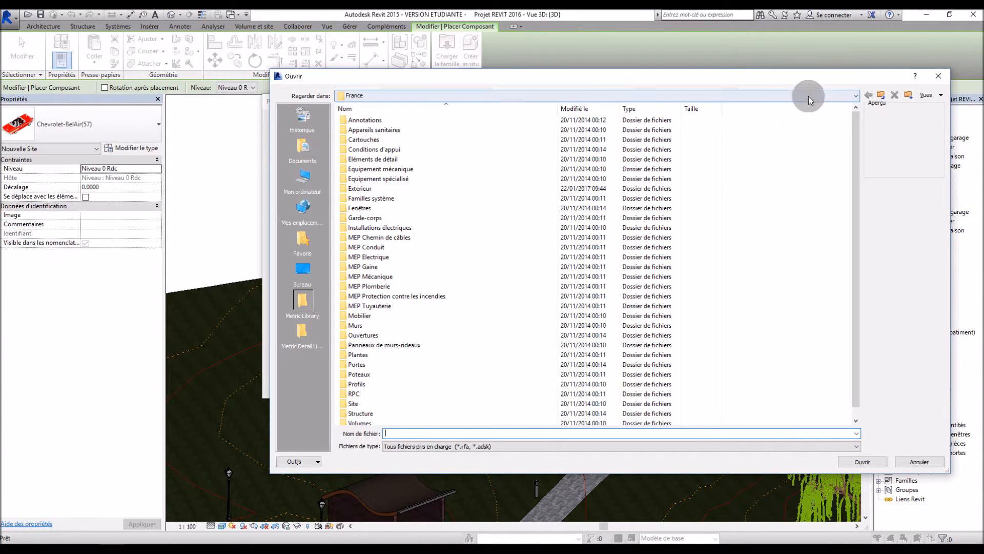
{"action": "left_click", "coordinate": [856, 96]}
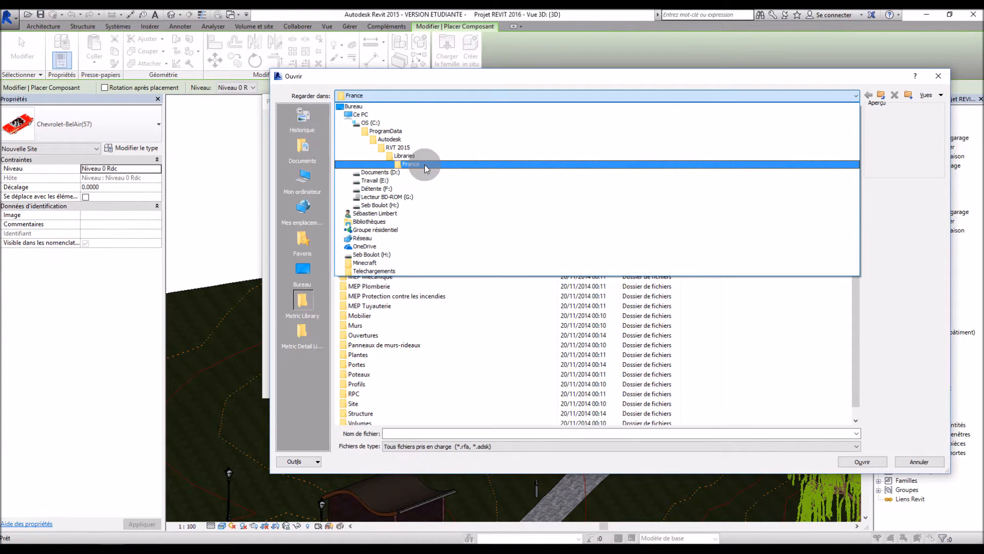
{"action": "left_click", "coordinate": [425, 165]}
{"action": "left_click", "coordinate": [940, 82]}
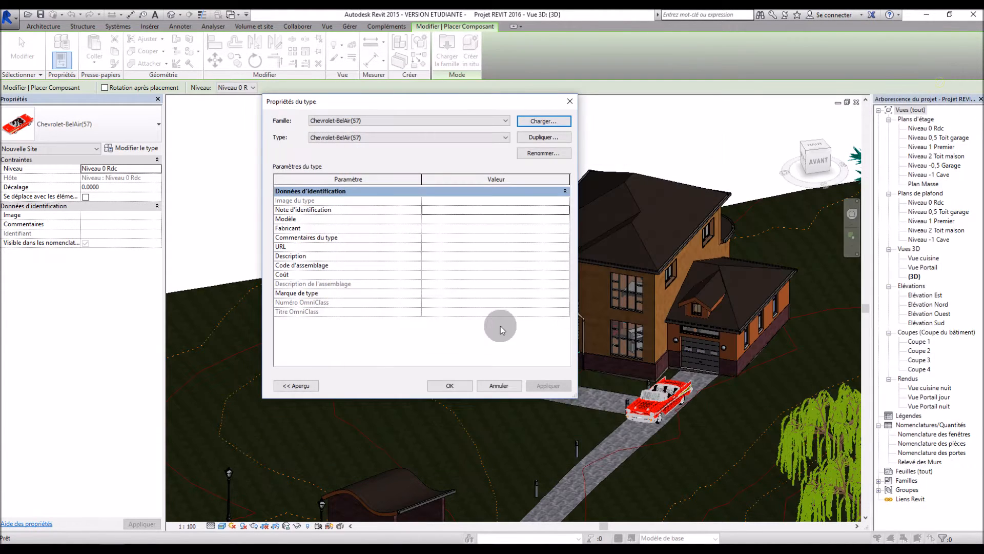
- Switch to File Explorer and open the RVT 2015 > Libraries > France > Exterieur folder beside the ford_gt500_revit_family_revit folder
{"action": "left_click", "coordinate": [36, 515]}
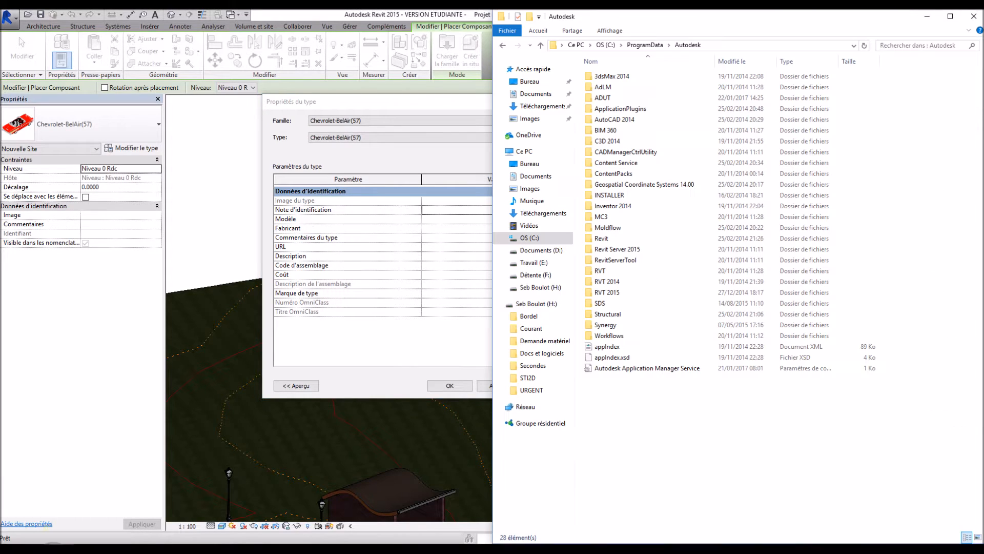
{"action": "left_click", "coordinate": [111, 518]}
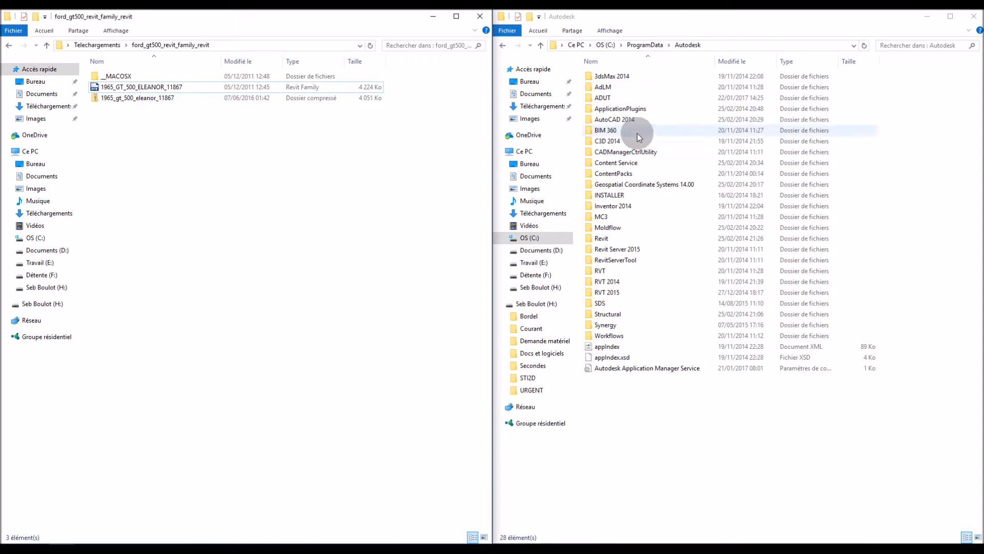
{"action": "left_click", "coordinate": [624, 293]}
{"action": "double_click", "coordinate": [623, 293]}
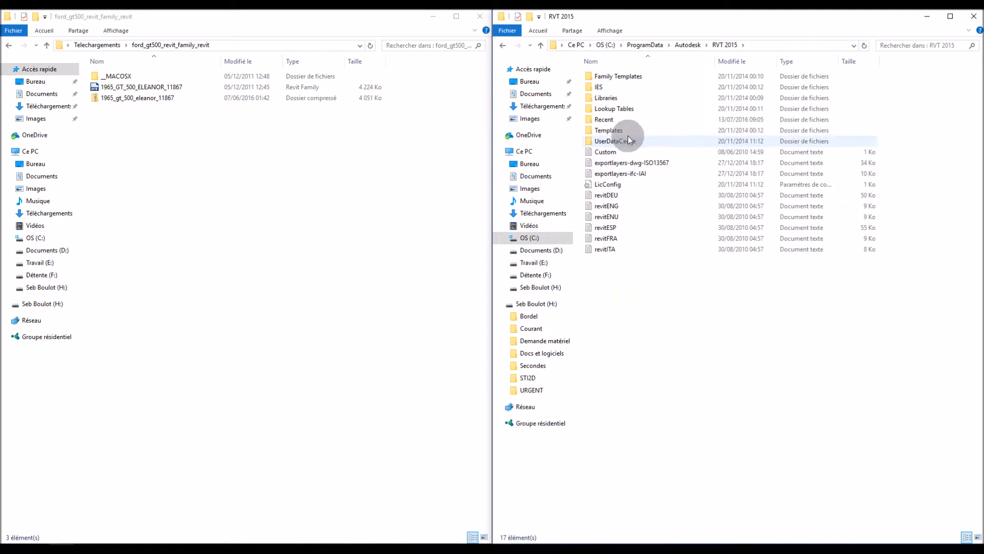
{"action": "double_click", "coordinate": [618, 97]}
{"action": "double_click", "coordinate": [614, 78]}
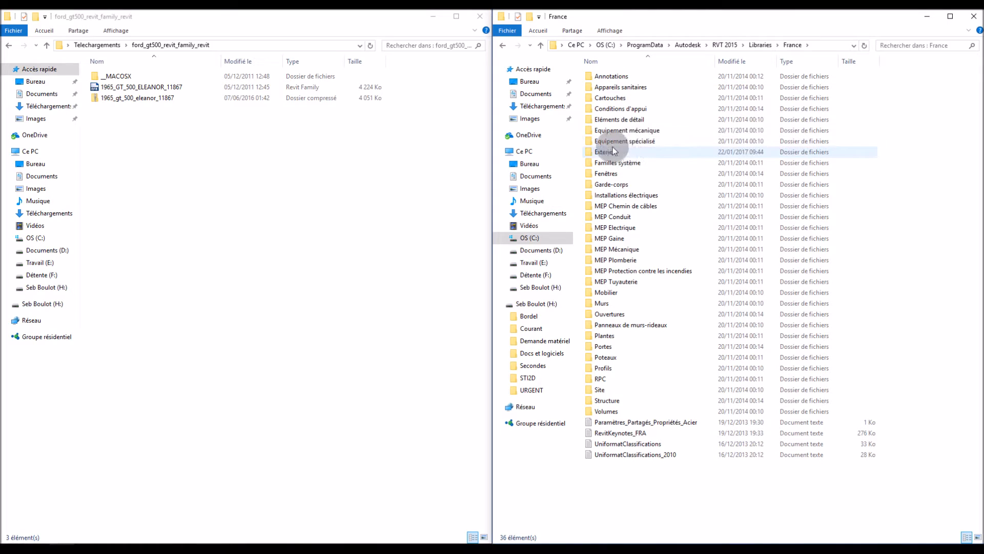
{"action": "double_click", "coordinate": [620, 153]}
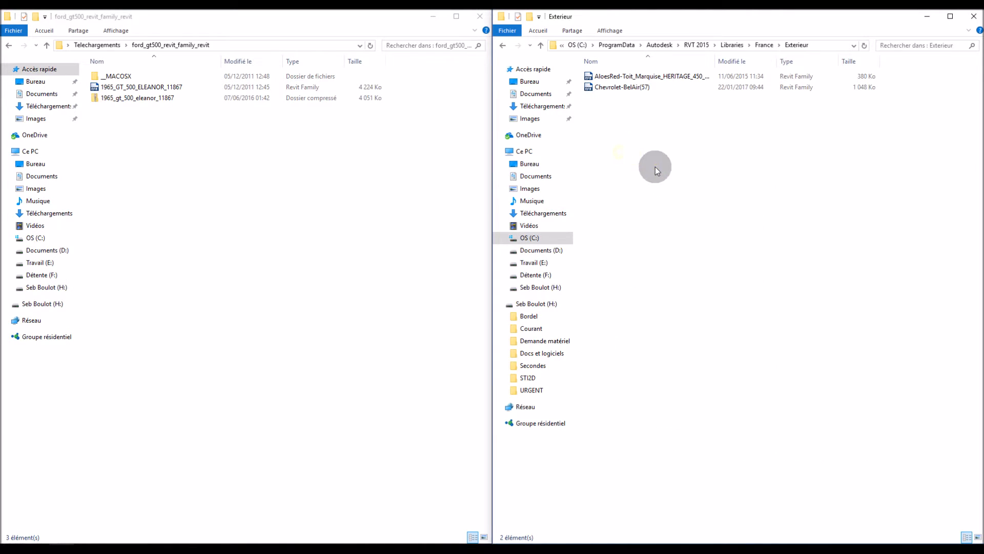
- Copy the 1965_GT_500_ELEANOR_11867 Revit family from the extracted folder into Exterieur, and return to Revit
{"action": "left_click_drag", "start_coordinate": [716, 62], "coordinate": [763, 63]}
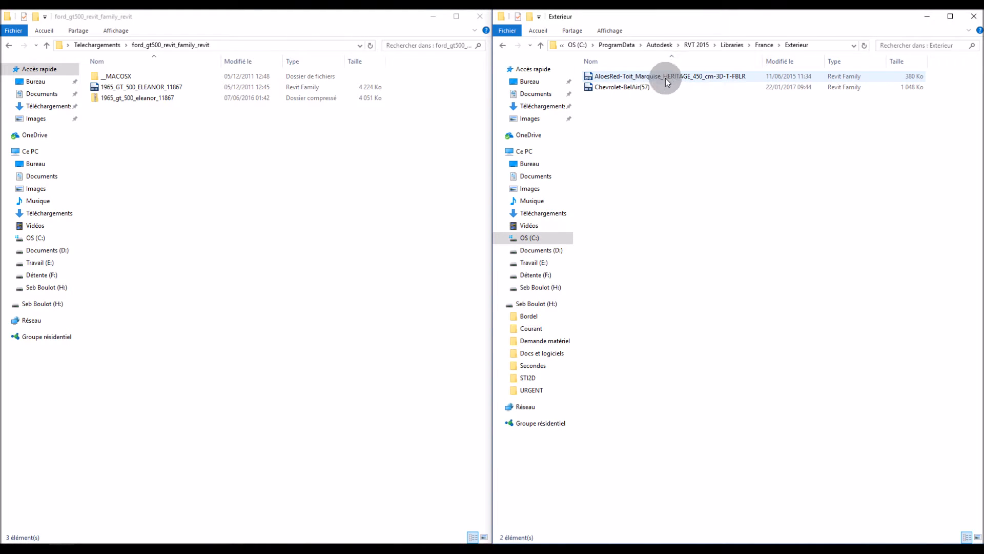
{"action": "left_click_drag", "start_coordinate": [144, 88], "coordinate": [705, 186]}
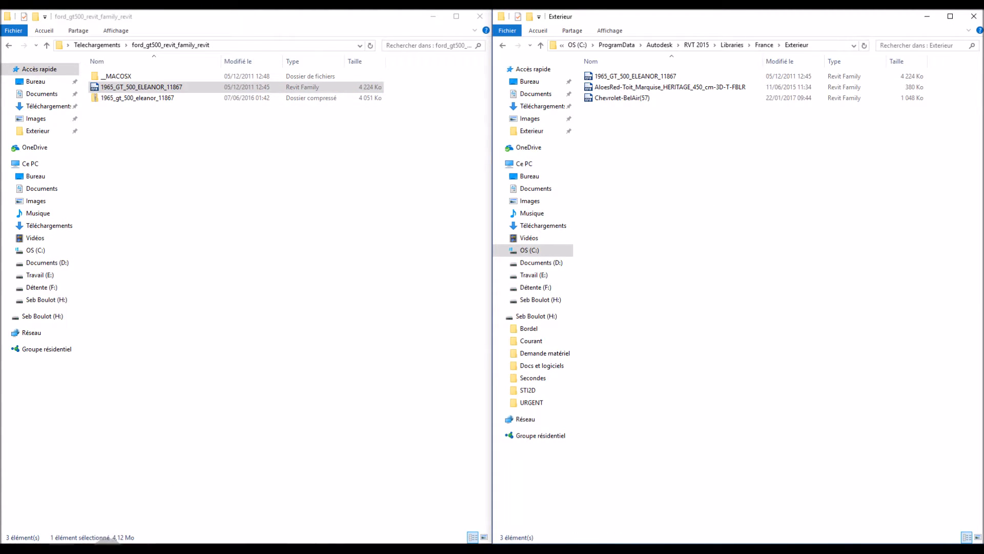
{"action": "left_click", "coordinate": [107, 553]}
- Load the 1965_GT_500_ELEANOR_11867 family from the Exterieur folder and accept it as the component type to place
{"action": "left_click", "coordinate": [544, 125]}
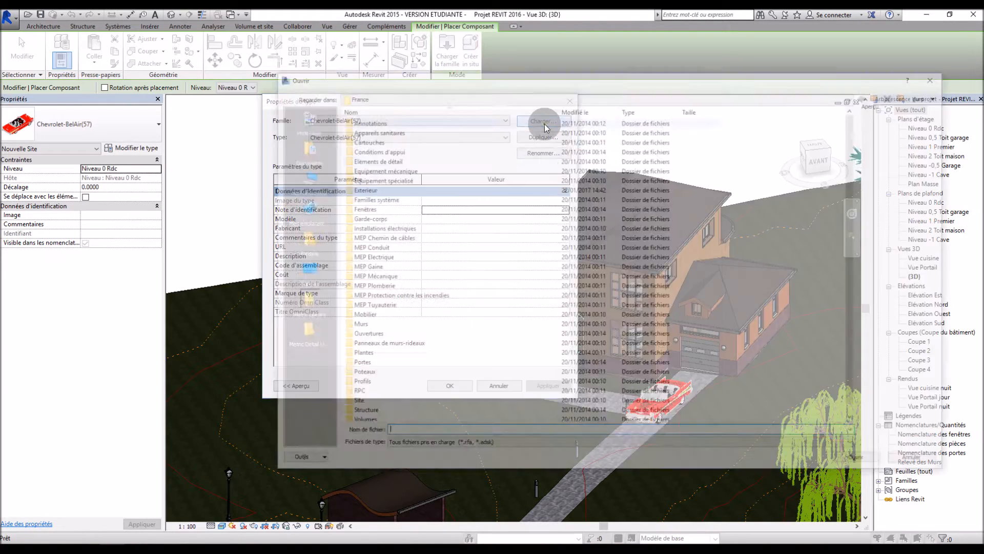
{"action": "double_click", "coordinate": [381, 190]}
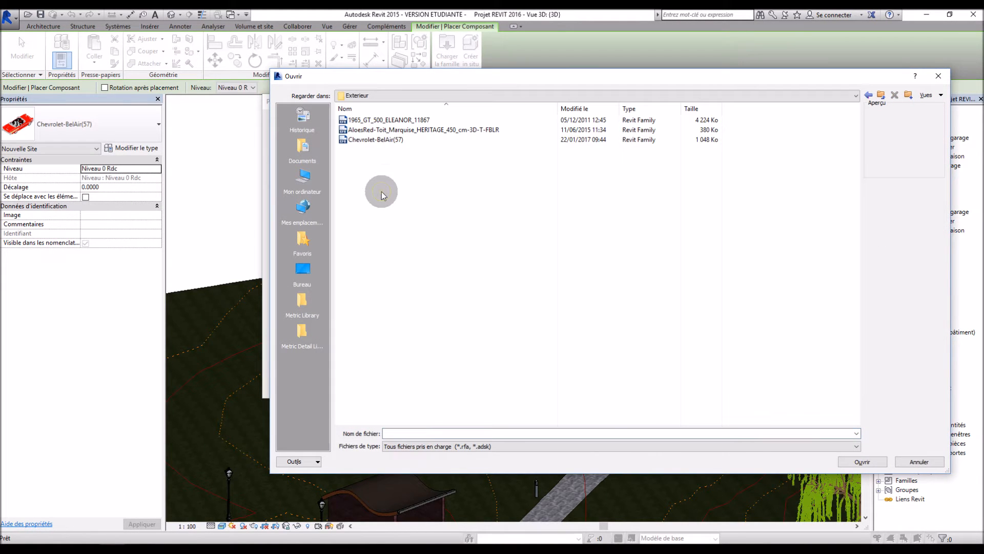
{"action": "left_click", "coordinate": [392, 129]}
{"action": "left_click", "coordinate": [392, 120]}
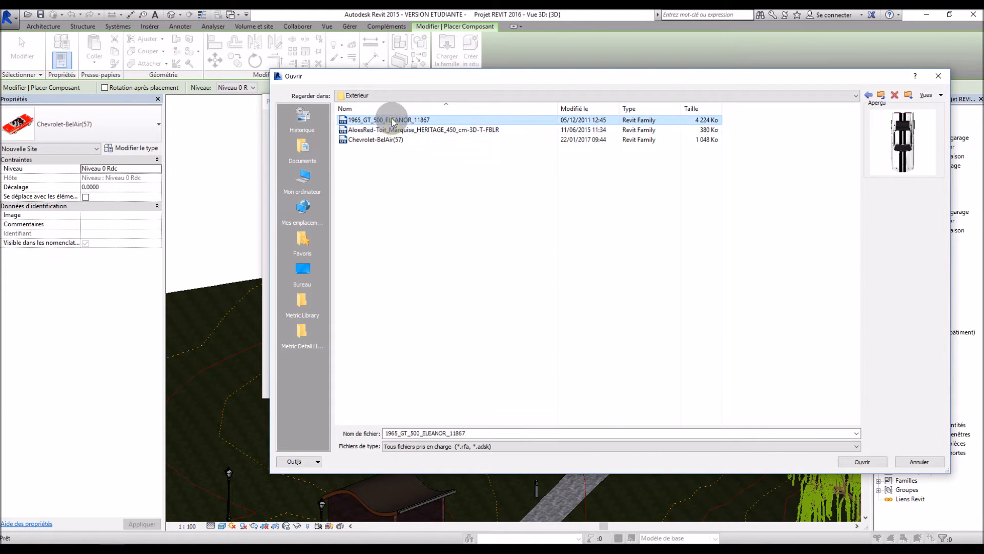
{"action": "double_click", "coordinate": [403, 121]}
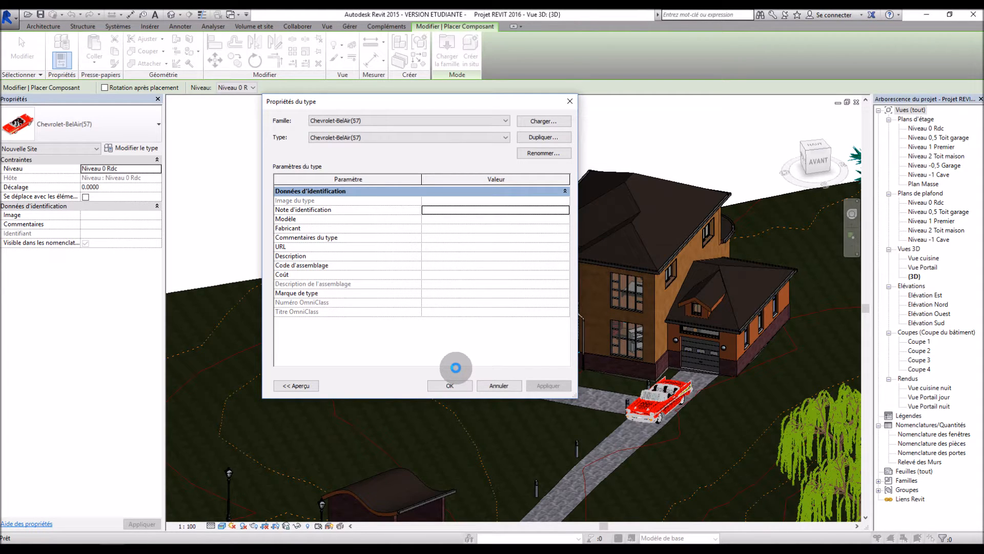
{"action": "left_click", "coordinate": [453, 385]}
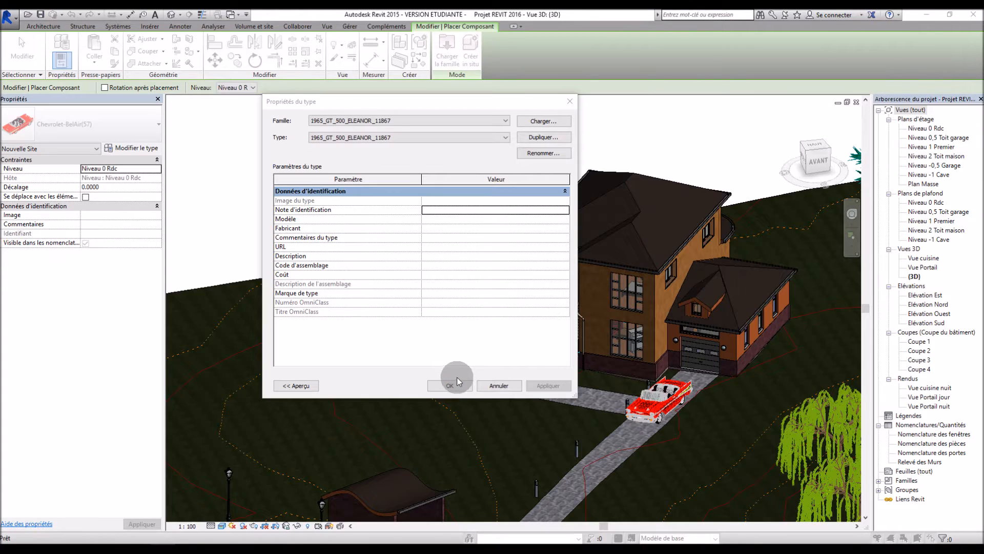
{"action": "left_click", "coordinate": [459, 384]}
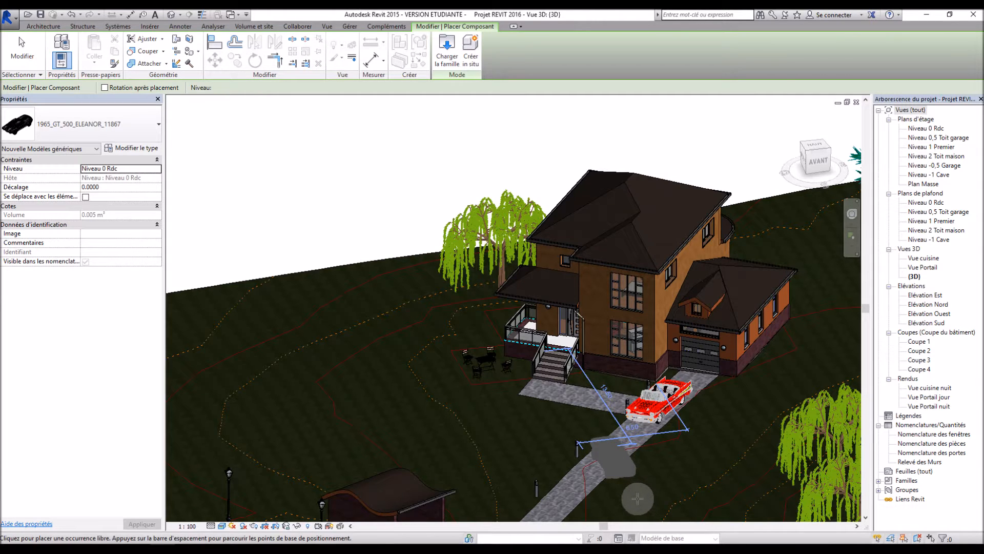
- Place one 1965_GT_500_ELEANOR_11867 car on the driveway in front of the red Chevrolet and end the placement
{"action": "left_click", "coordinate": [616, 372]}
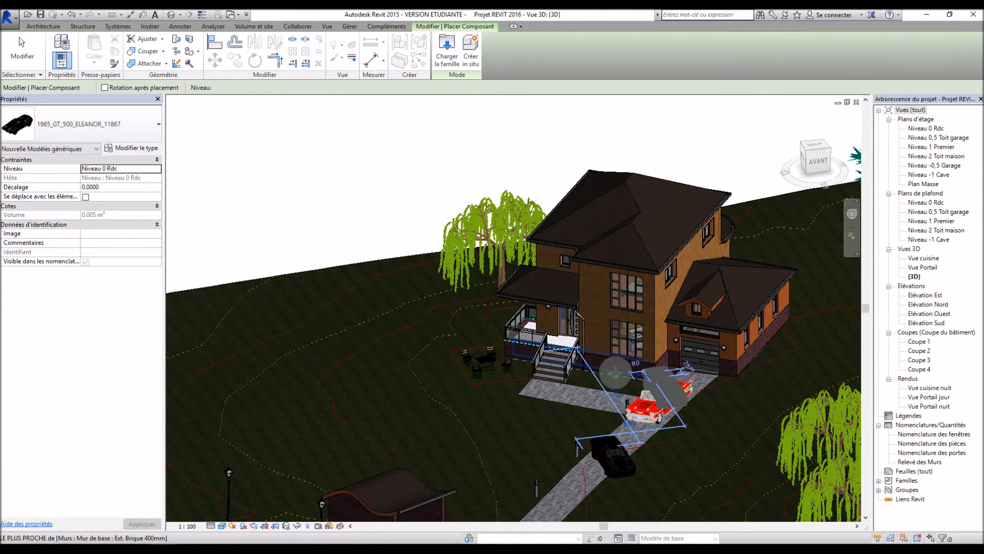
{"action": "scroll", "coordinate": [626, 444], "scroll_direction": "down", "scroll_amount": 2}
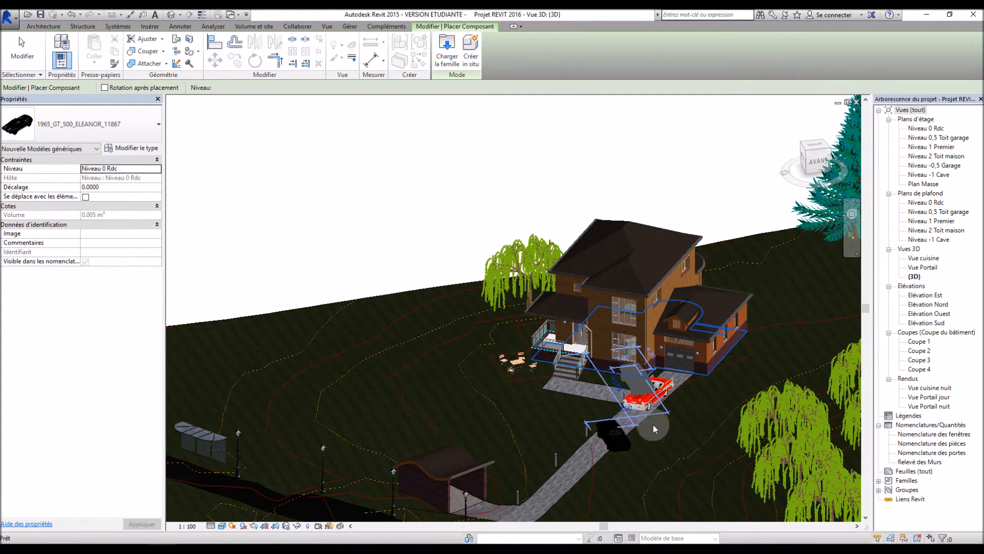
{"action": "key", "text": "Escape"}
{"action": "key", "text": "Escape"}
- Rotate the black GT500 to line up with the driveway and move it up towards the red Chevrolet
{"action": "scroll", "coordinate": [629, 462], "scroll_direction": "up", "scroll_amount": 6}
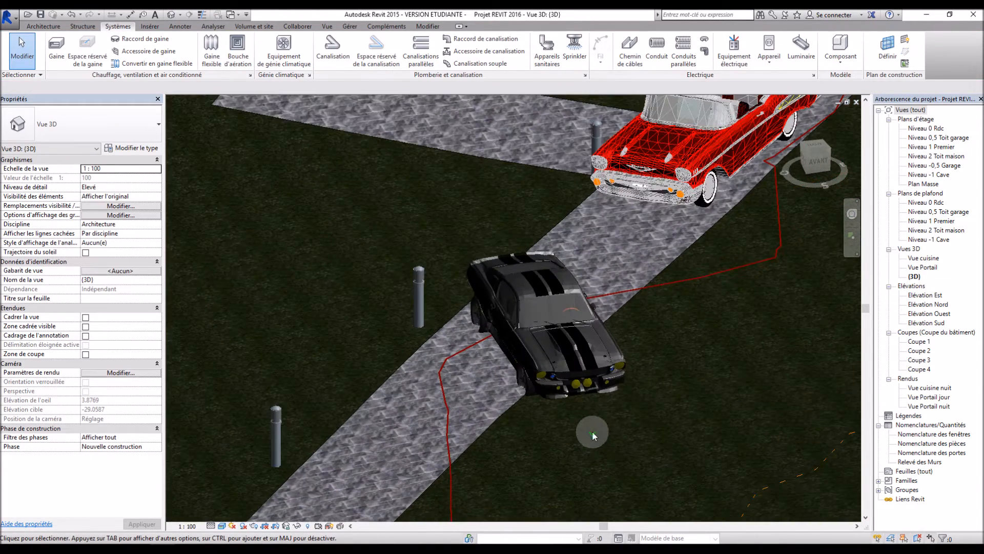
{"action": "left_click", "coordinate": [577, 363]}
{"action": "left_click", "coordinate": [255, 61]}
{"action": "left_click", "coordinate": [539, 180]}
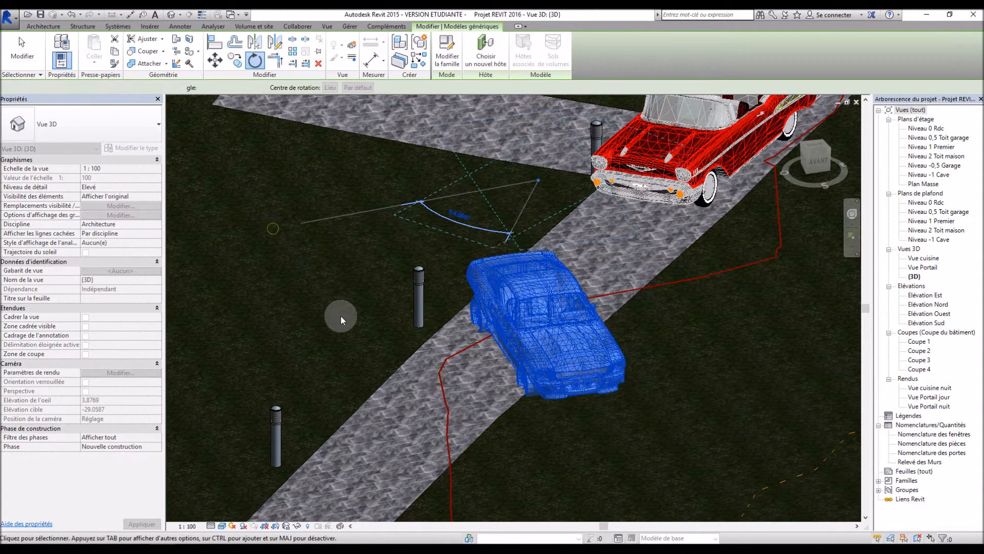
{"action": "left_click", "coordinate": [340, 315]}
{"action": "left_click_drag", "start_coordinate": [546, 278], "coordinate": [543, 185]}
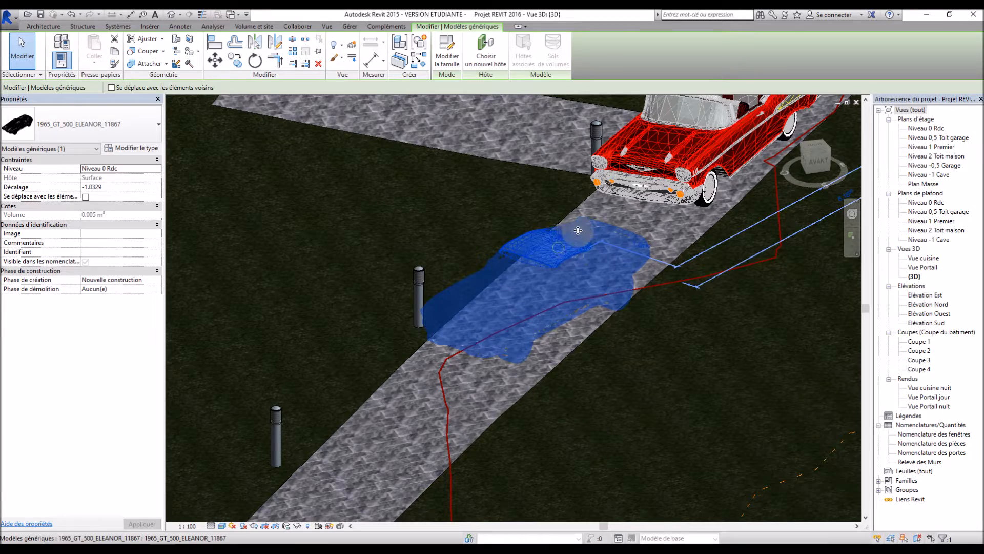
{"action": "left_click", "coordinate": [617, 428]}
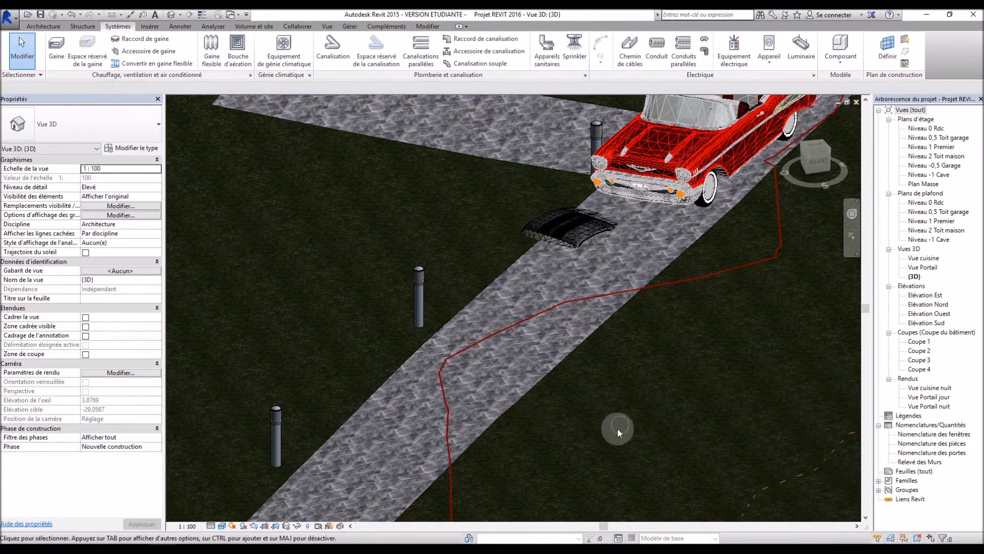
- Set the sunken GT500's offset (Décalage) from Niveau 0 Rdc to 0
{"action": "middle_click_drag", "start_coordinate": [611, 431], "coordinate": [639, 315], "text": "shift"}
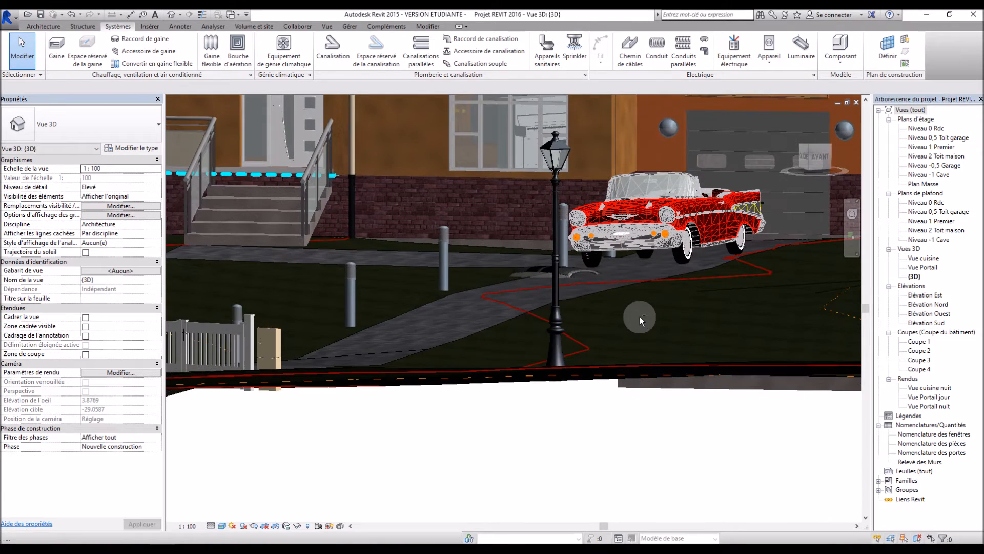
{"action": "left_click", "coordinate": [549, 266]}
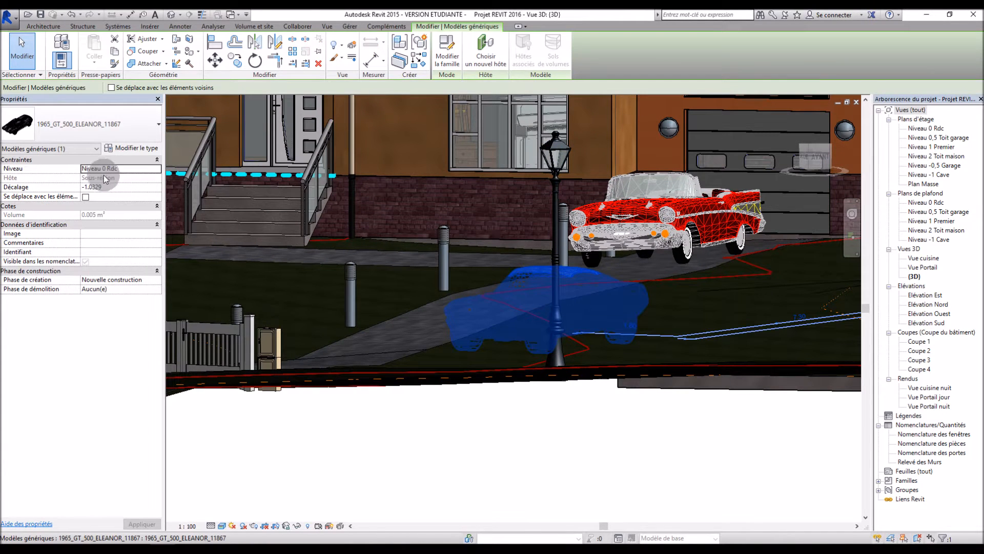
{"action": "left_click", "coordinate": [122, 186]}
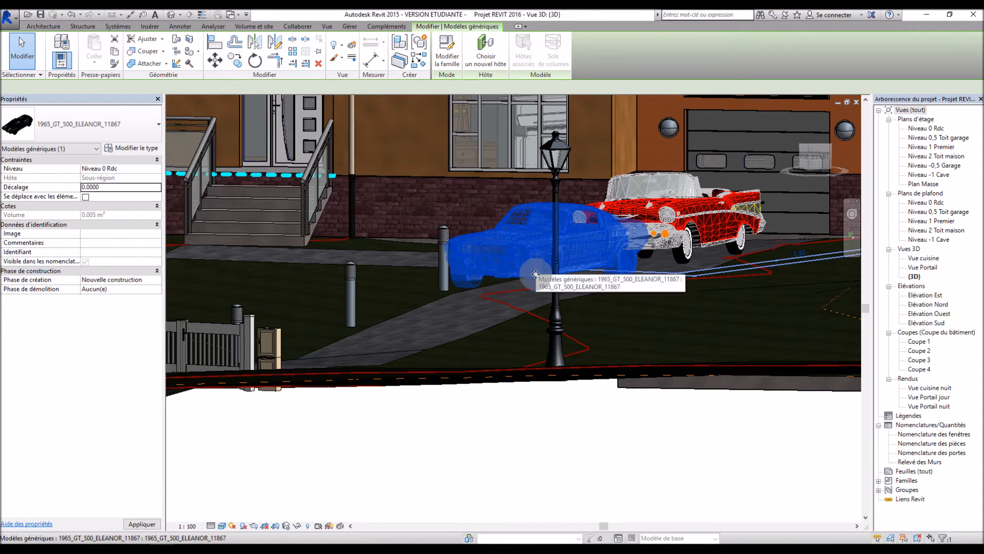
- Move the GT500 clear of the red Chevrolet, farther down the driveway
{"action": "mouse_move", "coordinate": [637, 341]}
{"action": "middle_mouse_down", "text": "shift"}
{"action": "mouse_move", "coordinate": [637, 352]}
{"action": "mouse_move", "coordinate": [641, 343]}
{"action": "middle_mouse_up", "text": "shift"}
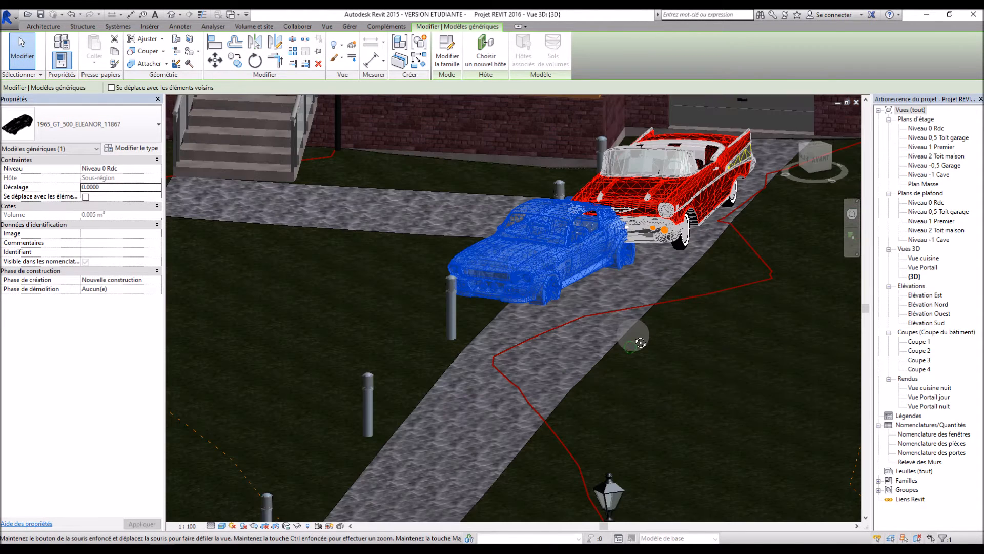
{"action": "left_click_drag", "start_coordinate": [556, 264], "coordinate": [711, 363]}
{"action": "left_click", "coordinate": [711, 363]}
- Set the GT500's offset (Décalage) to 0.4 and apply it
{"action": "mouse_move", "coordinate": [702, 344]}
{"action": "middle_mouse_down", "text": "shift"}
{"action": "mouse_move", "coordinate": [695, 392]}
{"action": "mouse_move", "coordinate": [687, 258]}
{"action": "mouse_move", "coordinate": [654, 312]}
{"action": "middle_mouse_up", "text": "shift"}
{"action": "middle_click_drag", "start_coordinate": [611, 409], "coordinate": [601, 377], "text": "shift"}
{"action": "left_click", "coordinate": [555, 333]}
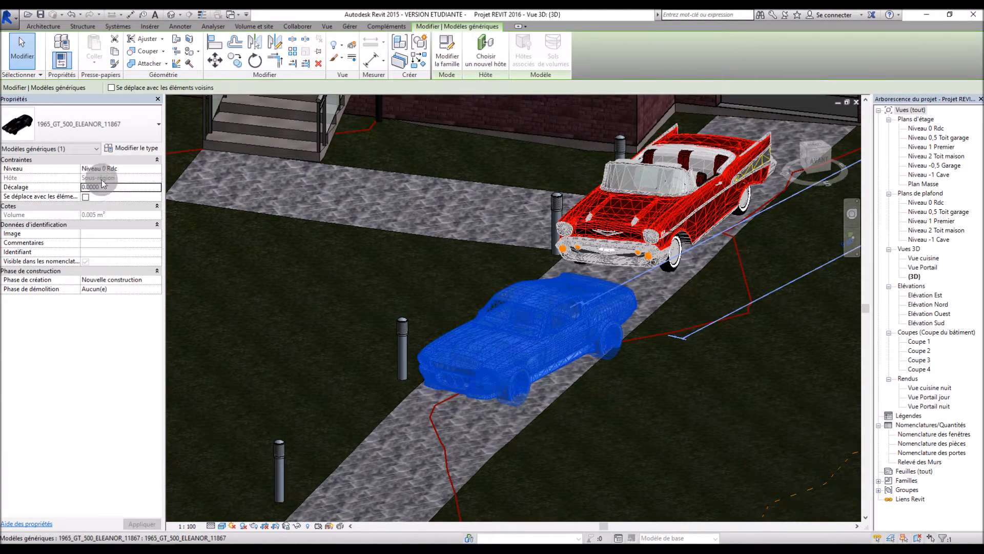
{"action": "left_click", "coordinate": [114, 187]}
{"action": "type", "text": "0"}
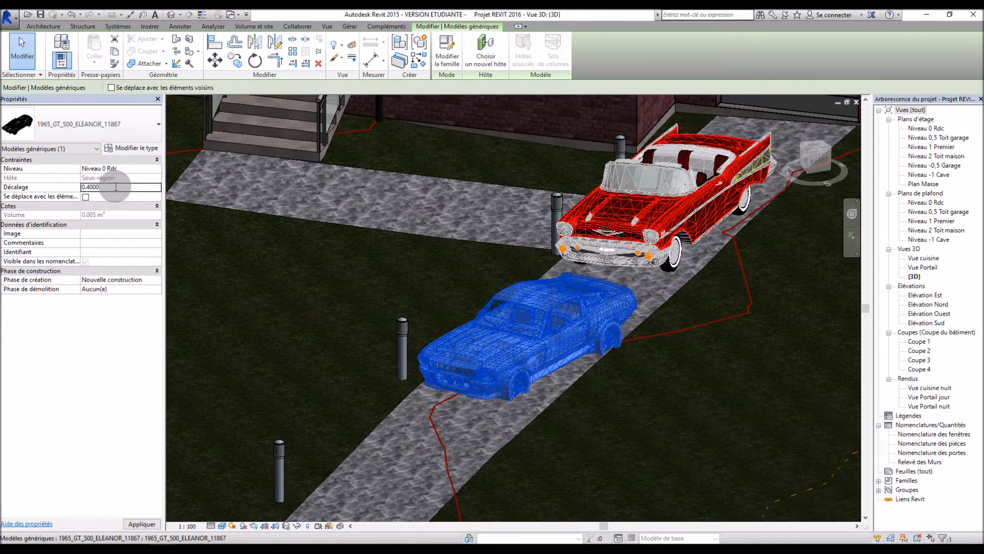
{"action": "left_click", "coordinate": [132, 515]}
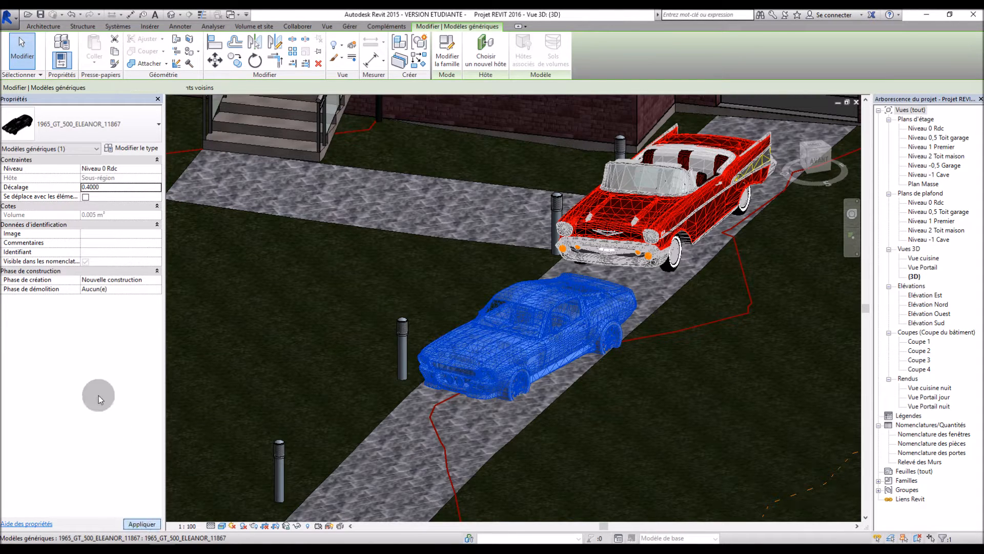
{"action": "left_click", "coordinate": [659, 364]}
- Check the GT500 up close on the driveway and choose a visual style for the 3D view
{"action": "middle_click_drag", "start_coordinate": [653, 359], "coordinate": [707, 342], "text": "shift"}
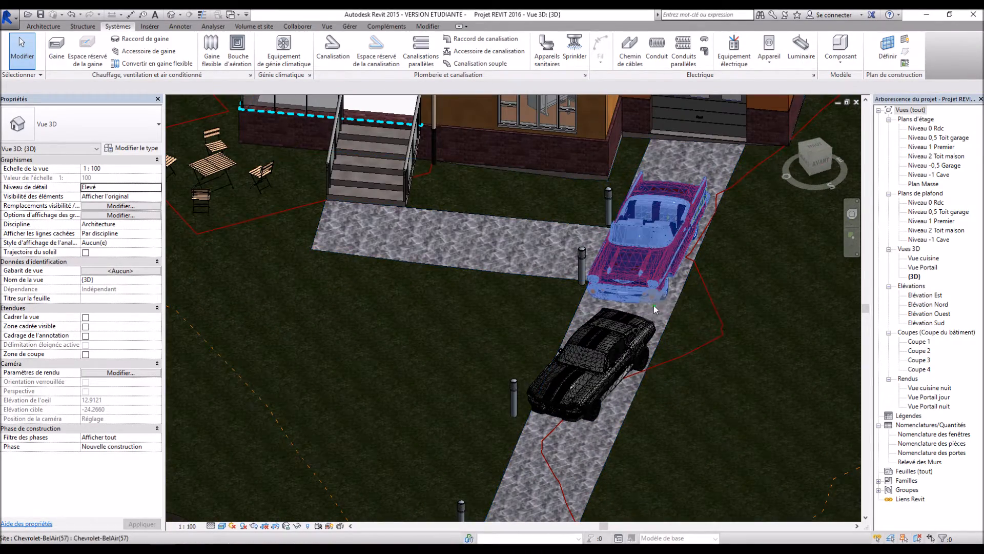
{"action": "scroll", "coordinate": [653, 303], "scroll_direction": "down", "scroll_amount": 2}
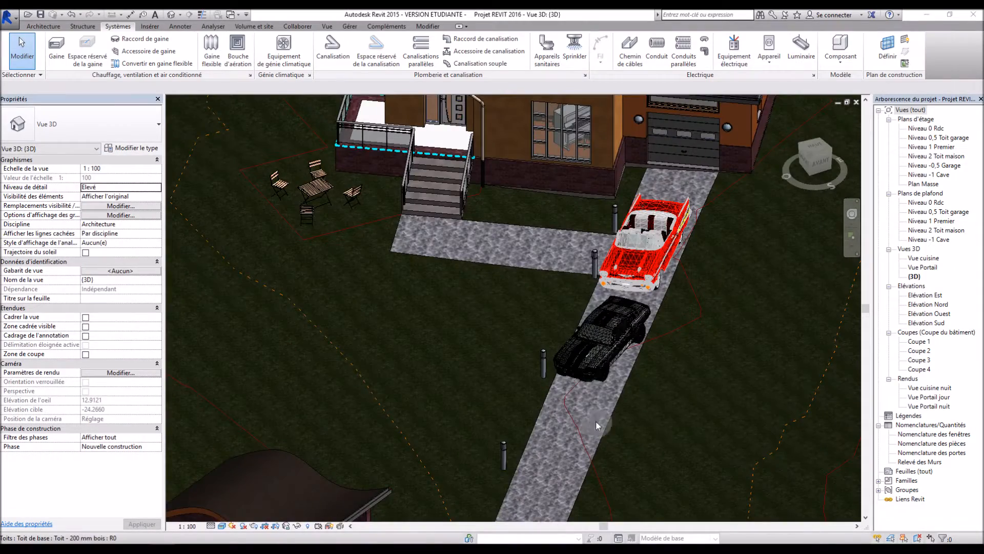
{"action": "middle_click_drag", "start_coordinate": [595, 420], "coordinate": [641, 365], "text": "shift"}
{"action": "scroll", "coordinate": [597, 343], "scroll_direction": "up", "scroll_amount": 5}
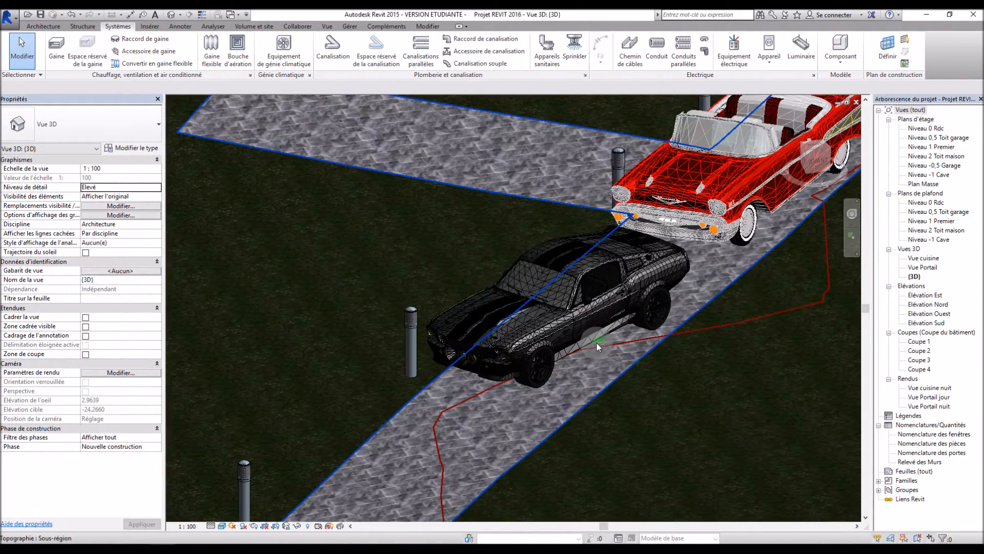
{"action": "scroll", "coordinate": [549, 340], "scroll_direction": "up", "scroll_amount": 3}
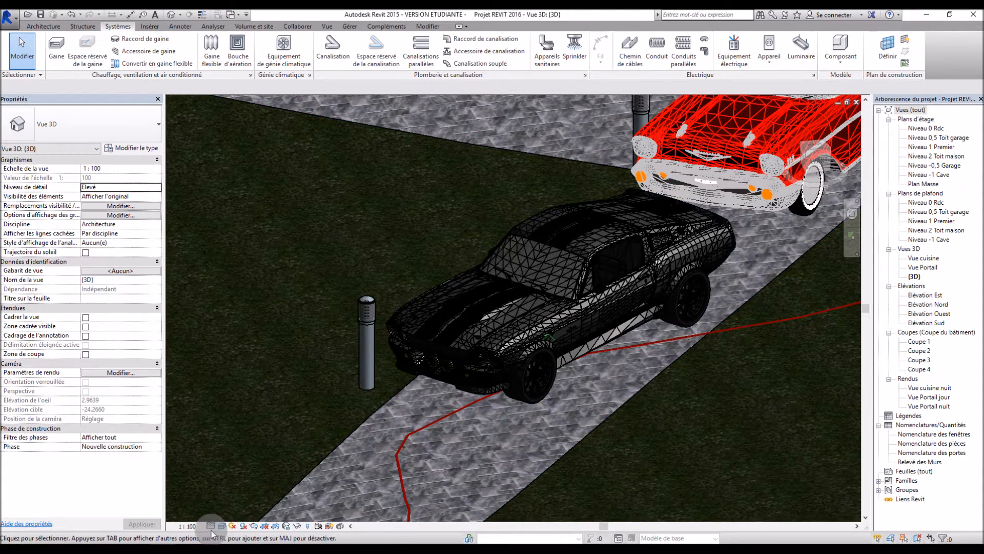
{"action": "left_click", "coordinate": [222, 526]}
{"action": "left_click", "coordinate": [239, 503]}
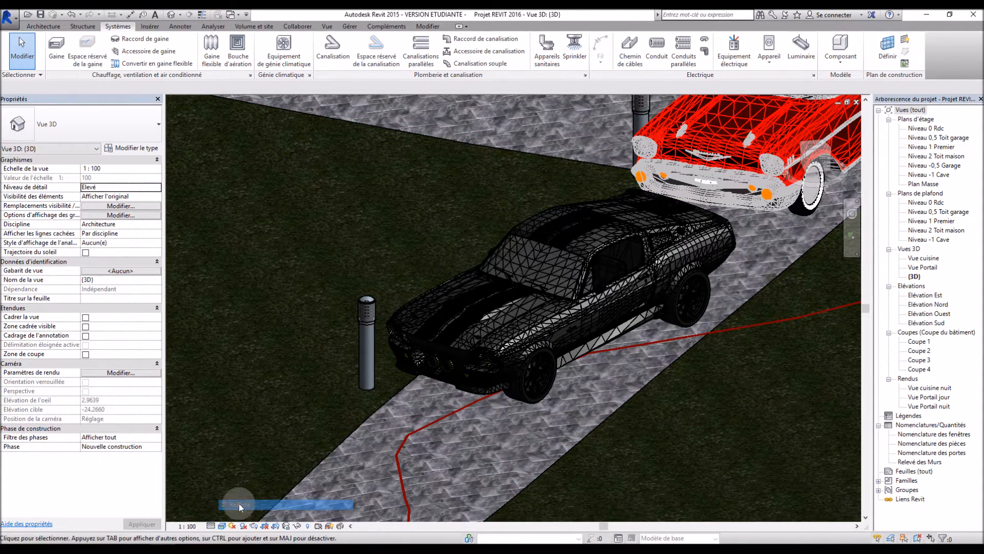
- Examine how both cars sit on the driveway from several angles and within the whole site
{"action": "mouse_move", "coordinate": [657, 383]}
{"action": "middle_mouse_down", "text": "shift"}
{"action": "mouse_move", "coordinate": [730, 417]}
{"action": "mouse_move", "coordinate": [650, 401]}
{"action": "middle_mouse_up", "text": "shift"}
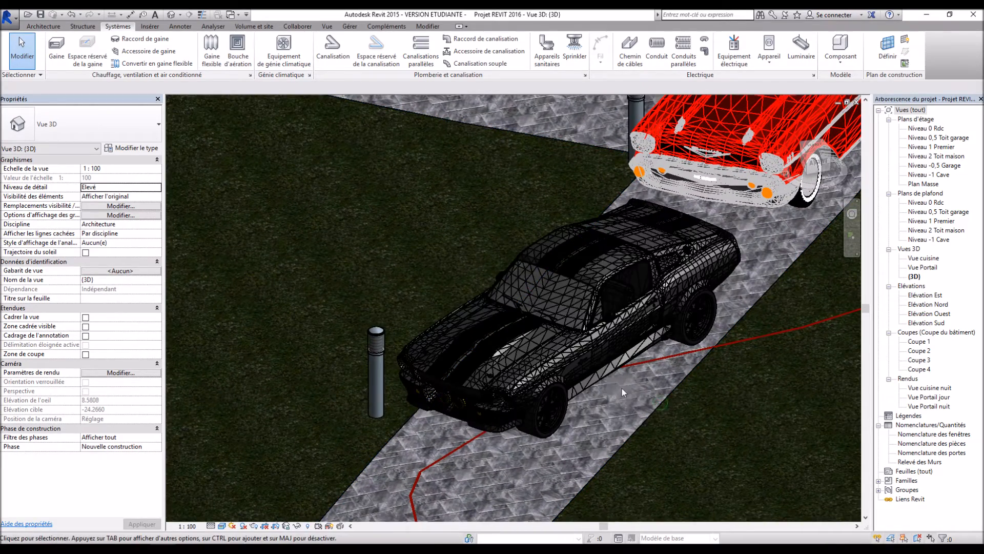
{"action": "scroll", "coordinate": [589, 342], "scroll_direction": "down", "scroll_amount": 3}
{"action": "mouse_move", "coordinate": [721, 357]}
{"action": "middle_mouse_down", "text": "shift"}
{"action": "mouse_move", "coordinate": [683, 346]}
{"action": "mouse_move", "coordinate": [714, 340]}
{"action": "mouse_move", "coordinate": [731, 365]}
{"action": "middle_mouse_up", "text": "shift"}
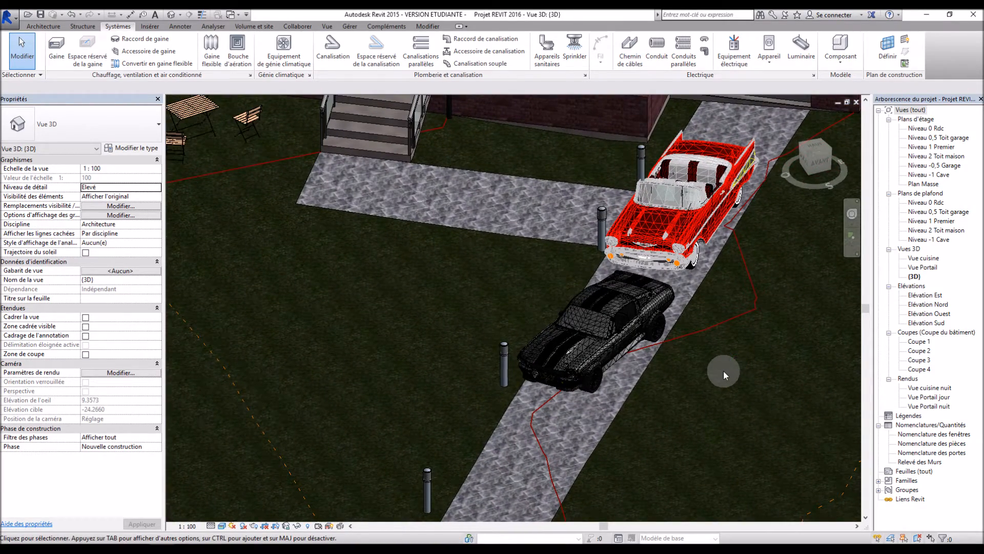
{"action": "middle_click_drag", "start_coordinate": [557, 416], "coordinate": [529, 419], "text": "shift"}
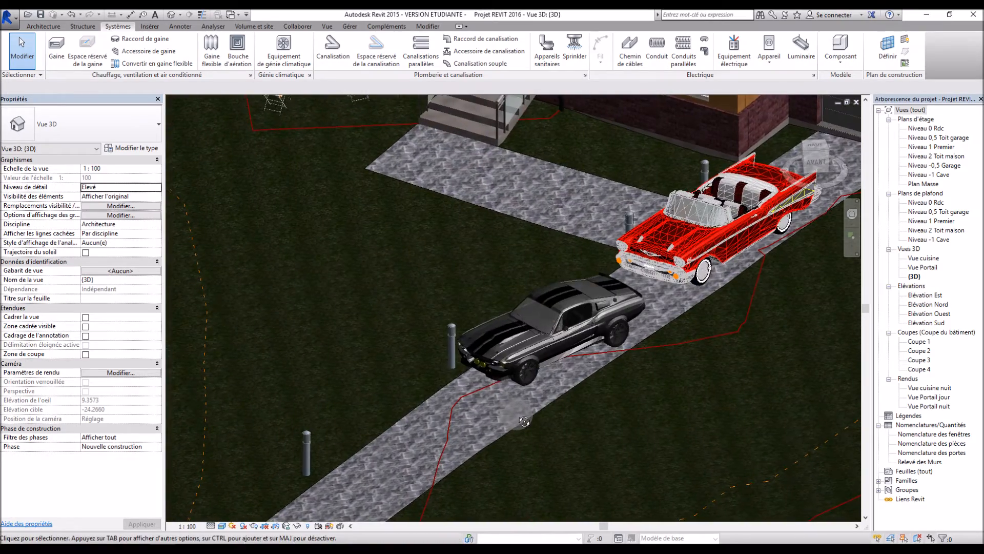
{"action": "scroll", "coordinate": [554, 414], "scroll_direction": "down", "scroll_amount": 3}
{"action": "scroll", "coordinate": [650, 378], "scroll_direction": "down", "scroll_amount": 3}
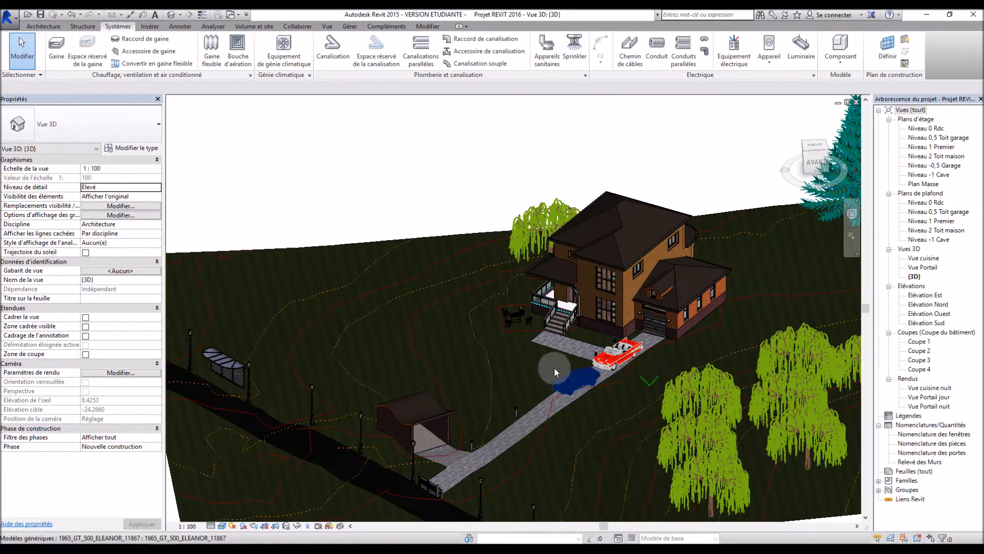
- Delete the GT500 from the driveway, keeping the red Chevrolet in place
{"action": "scroll", "coordinate": [508, 374], "scroll_direction": "up", "scroll_amount": 2}
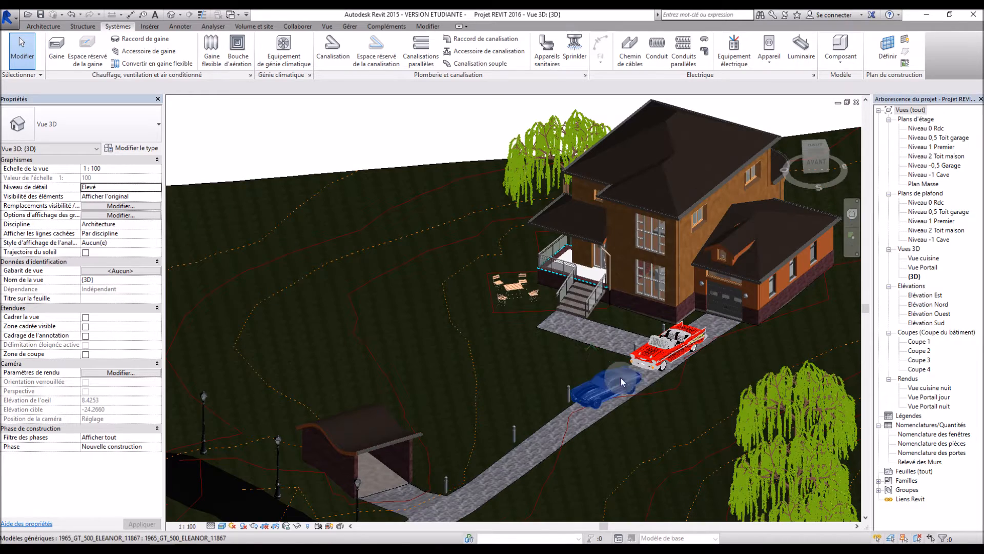
{"action": "scroll", "coordinate": [622, 379], "scroll_direction": "up", "scroll_amount": 4}
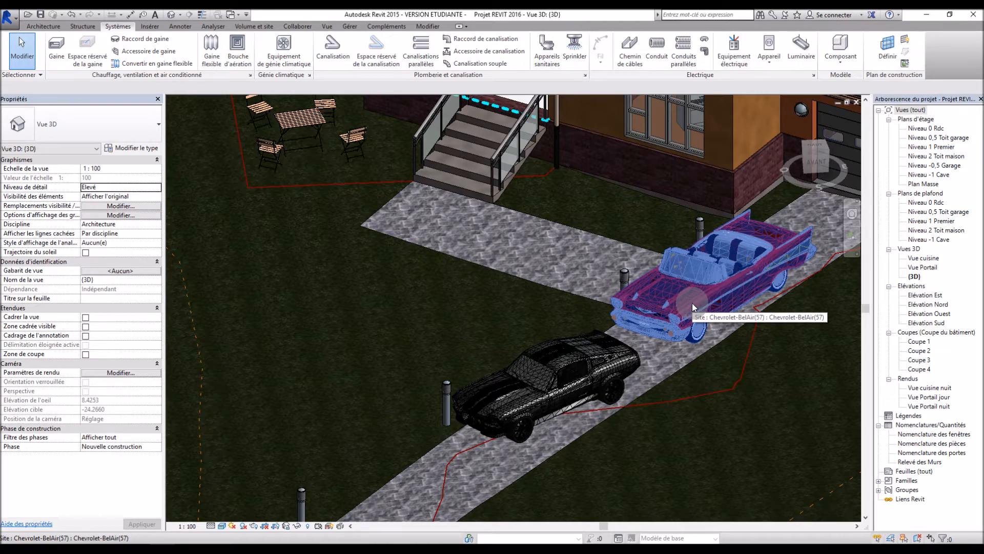
{"action": "middle_click_drag", "start_coordinate": [681, 390], "coordinate": [671, 415], "text": "shift"}
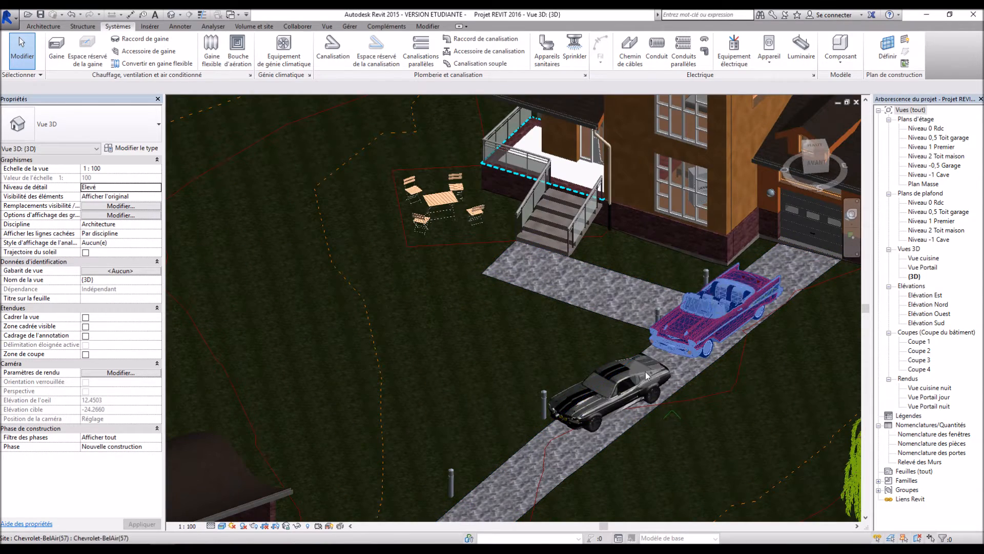
{"action": "left_click", "coordinate": [684, 434]}
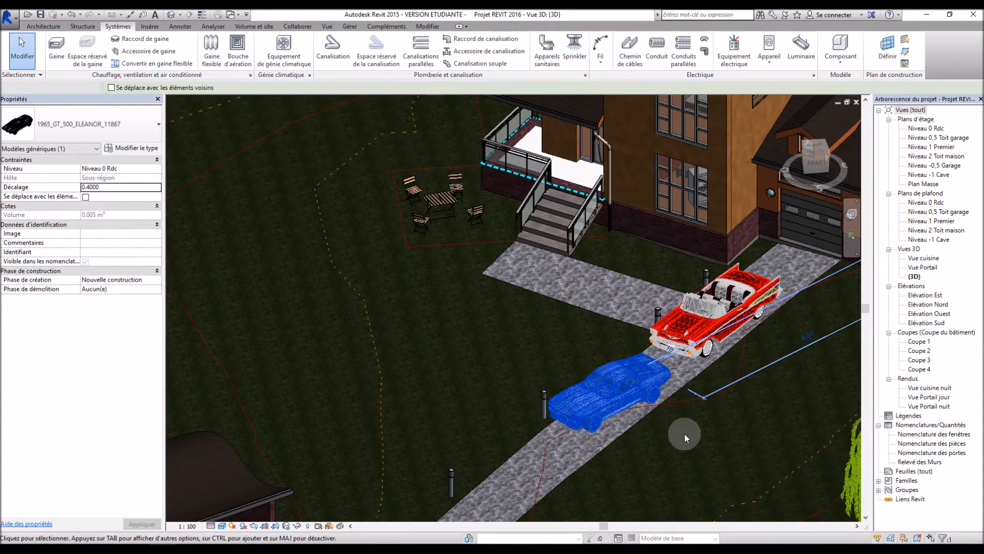
{"action": "key", "text": "Delete"}
{"action": "scroll", "coordinate": [666, 423], "scroll_direction": "down", "scroll_amount": 5}
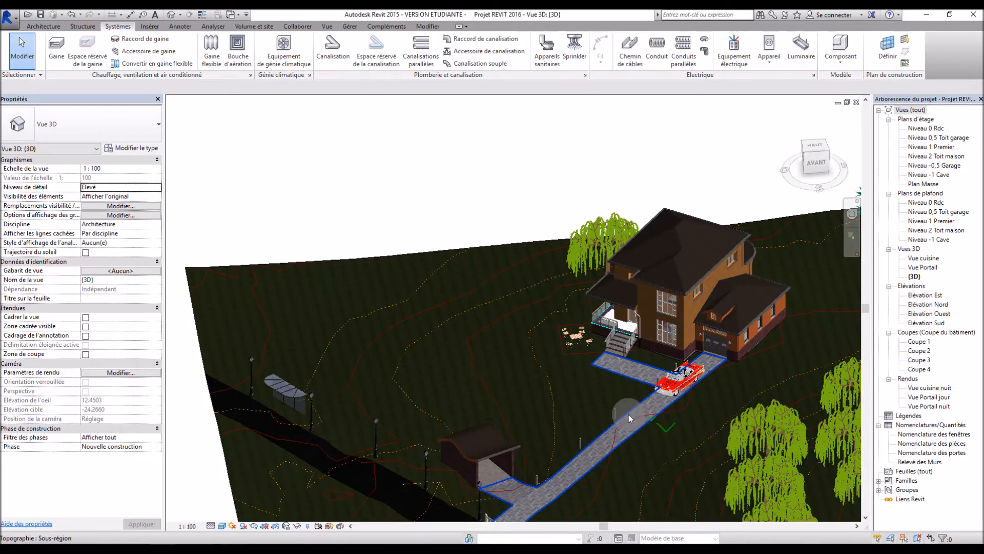
{"action": "scroll", "coordinate": [669, 440], "scroll_direction": "up", "scroll_amount": 2}
{"action": "middle_click_drag", "start_coordinate": [670, 441], "coordinate": [665, 428], "text": "shift"}
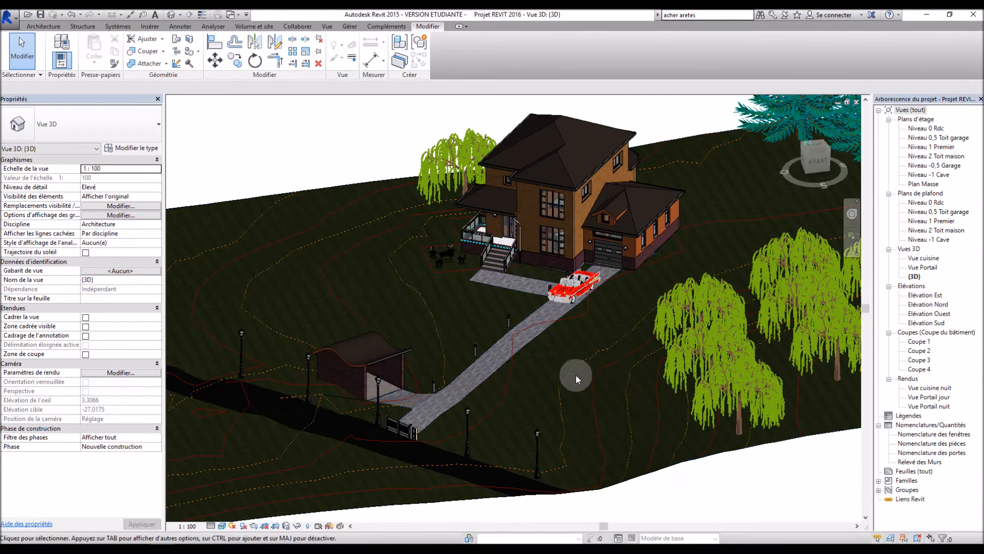
{"action": "scroll", "coordinate": [577, 374], "scroll_direction": "down", "scroll_amount": 2}
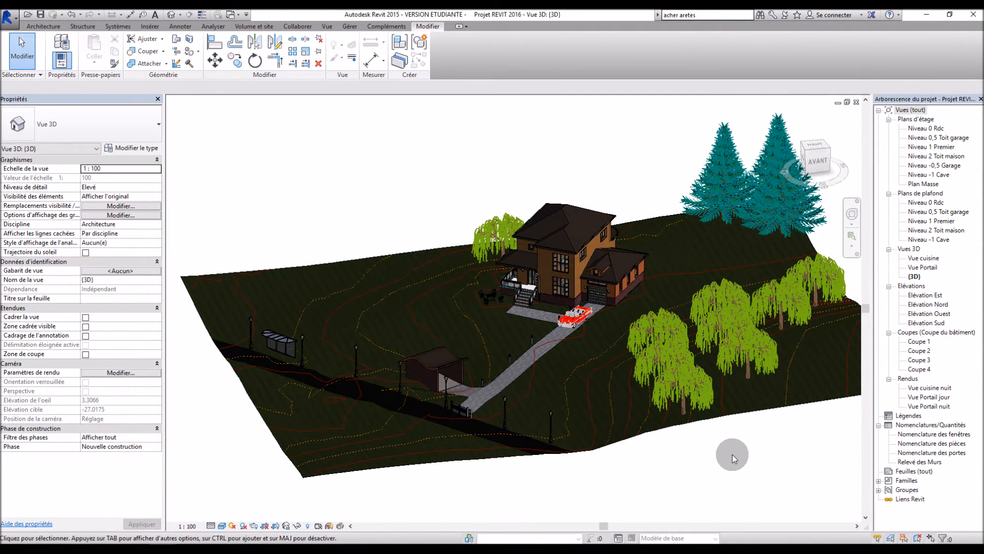
{"action": "scroll", "coordinate": [732, 457], "scroll_direction": "up", "scroll_amount": 2}
{"action": "scroll", "coordinate": [564, 128], "scroll_direction": "up", "scroll_amount": 3}
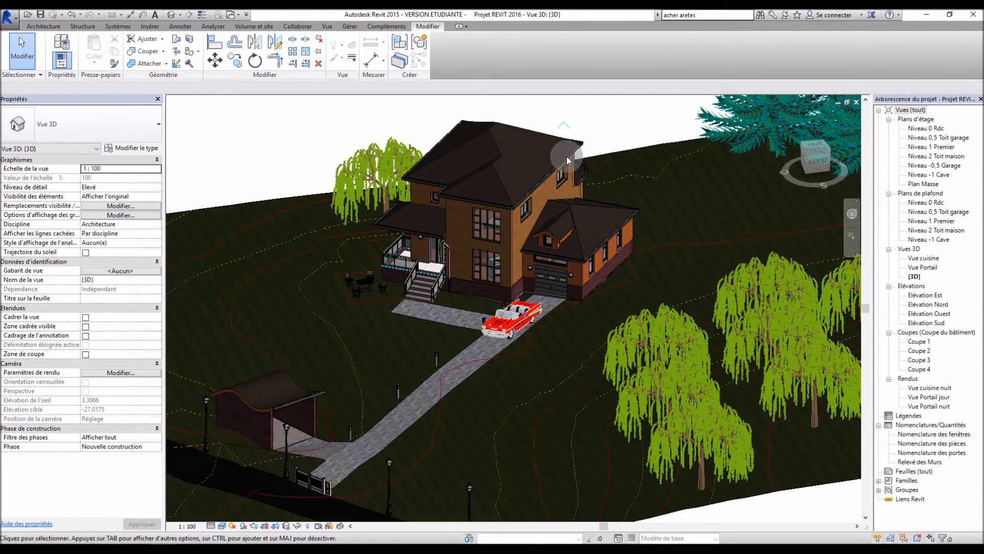
{"action": "scroll", "coordinate": [546, 282], "scroll_direction": "down", "scroll_amount": 1}
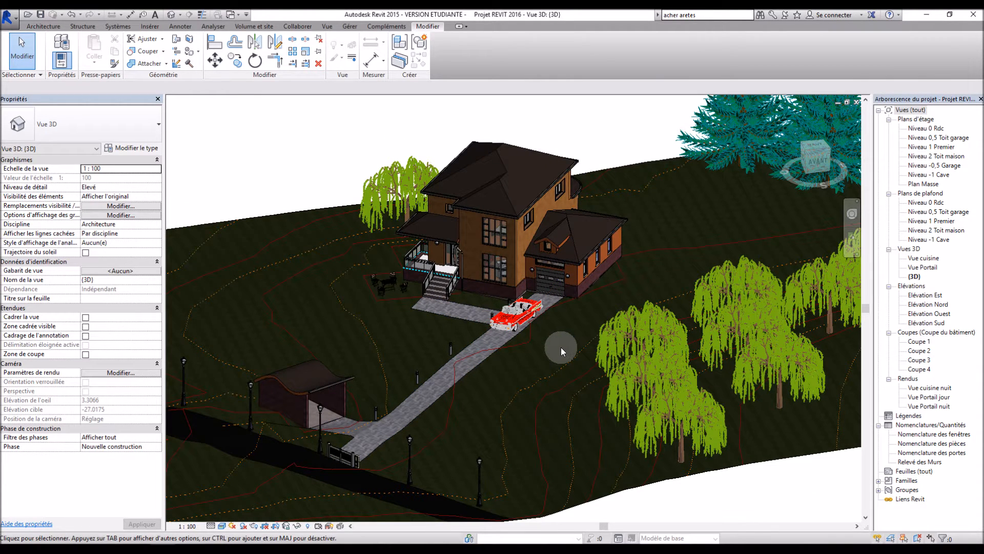
- Start a new sheet and browse to the Cartouches folder of the family library to load a title block
{"action": "left_click", "coordinate": [905, 471]}
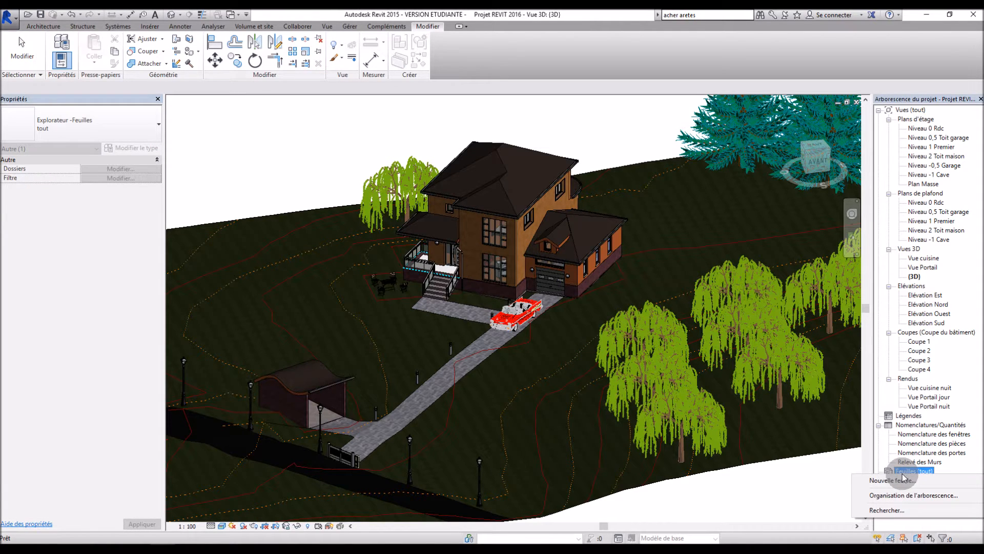
{"action": "left_click", "coordinate": [904, 480]}
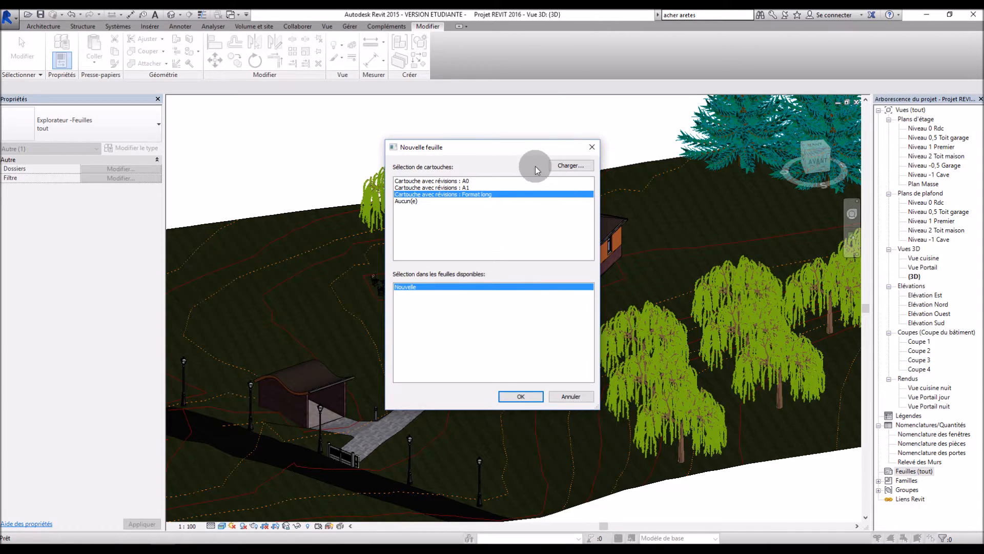
{"action": "left_click_drag", "start_coordinate": [506, 143], "coordinate": [468, 118]}
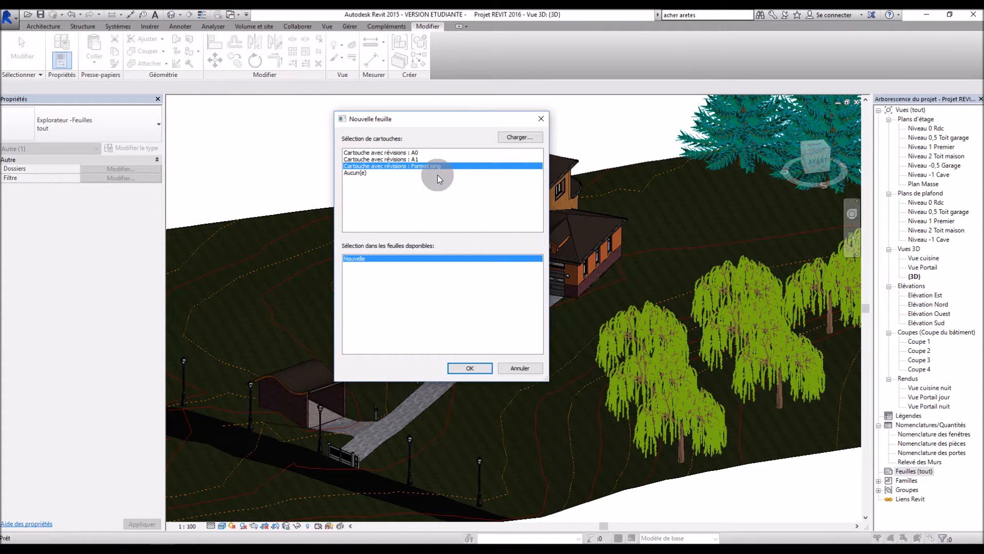
{"action": "left_click", "coordinate": [512, 137]}
{"action": "scroll", "coordinate": [538, 202], "scroll_direction": "down", "scroll_amount": 2}
{"action": "scroll", "coordinate": [538, 202], "scroll_direction": "up", "scroll_amount": 2}
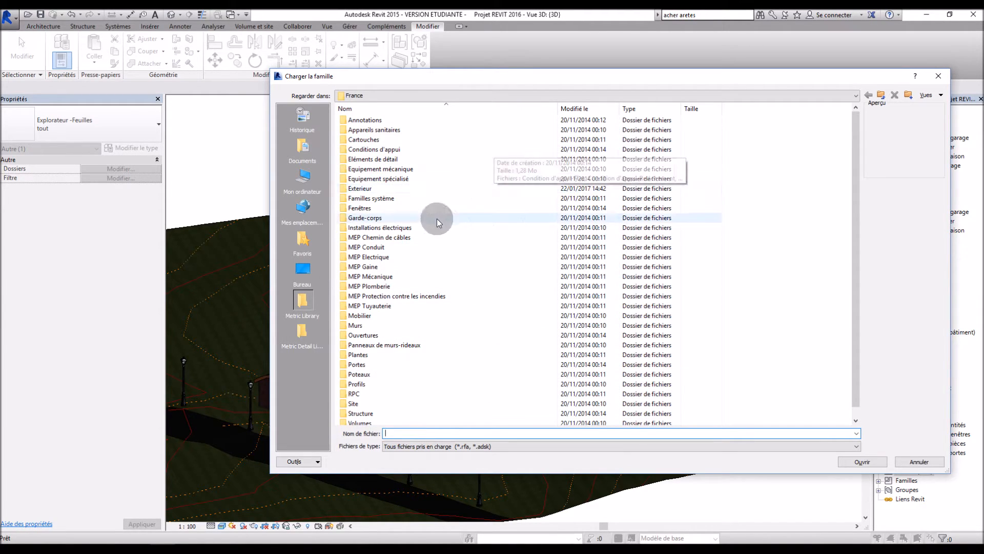
{"action": "double_click", "coordinate": [398, 139]}
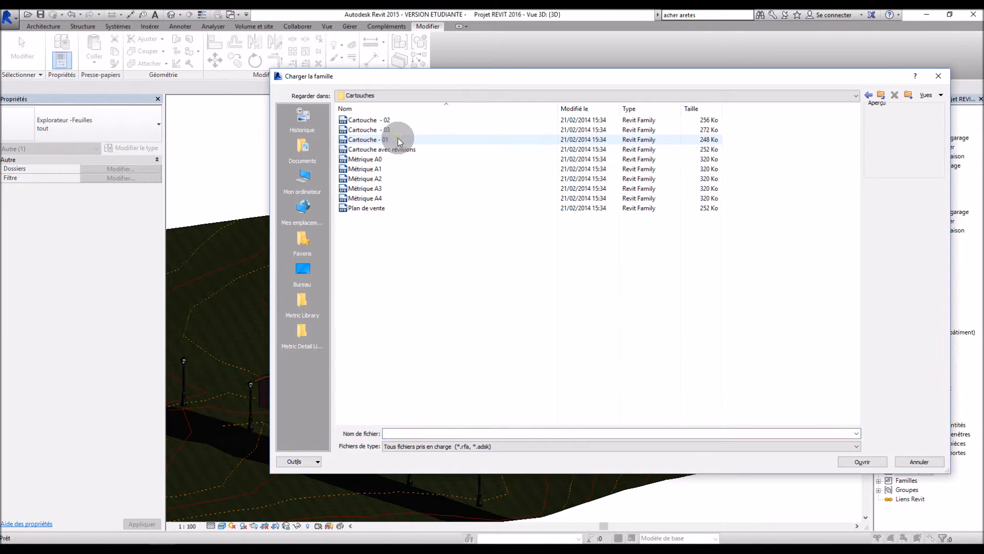
- Compare the previews of the Cartouche and Métrique title block families in the library folder
{"action": "left_click", "coordinate": [406, 119]}
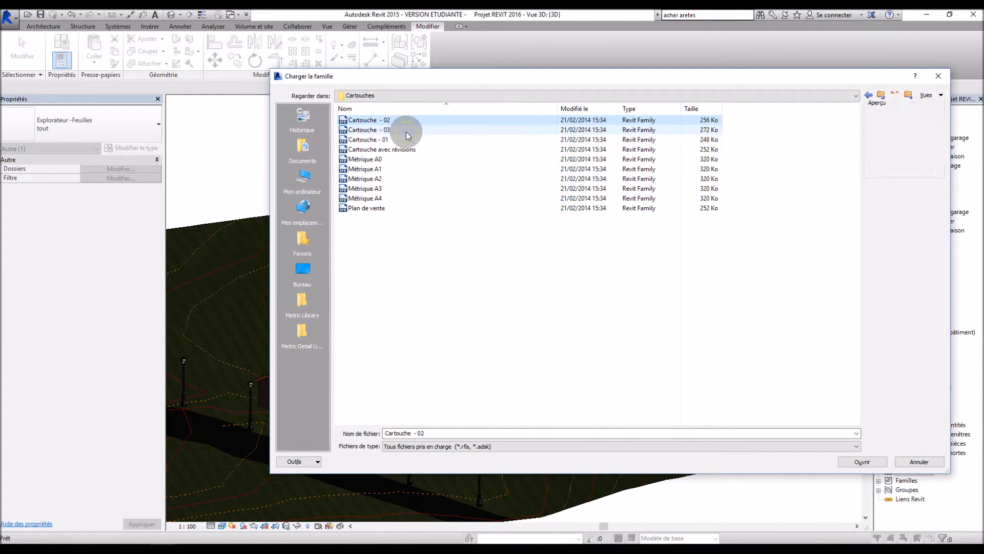
{"action": "left_click", "coordinate": [405, 139]}
{"action": "left_click", "coordinate": [384, 198]}
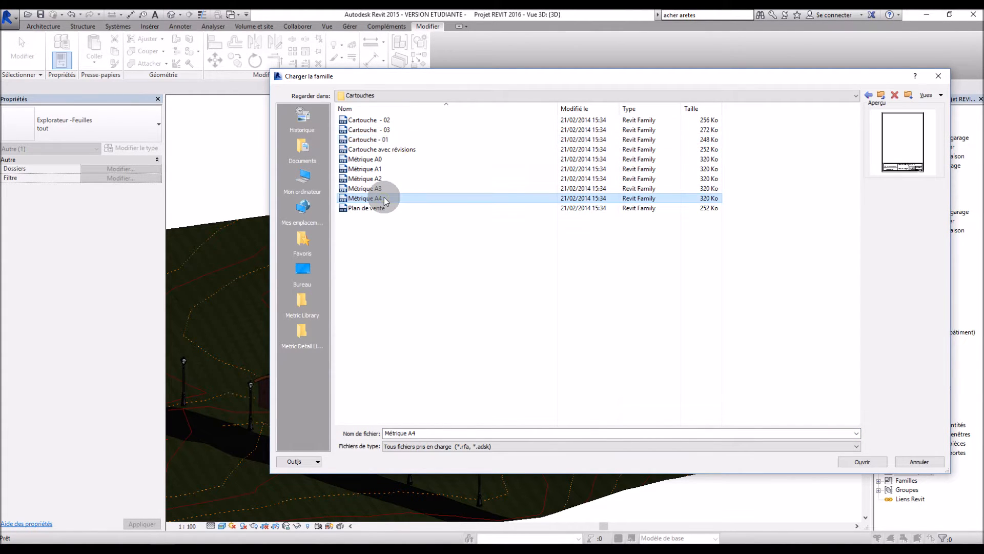
{"action": "left_click", "coordinate": [385, 189]}
{"action": "left_click", "coordinate": [388, 178]}
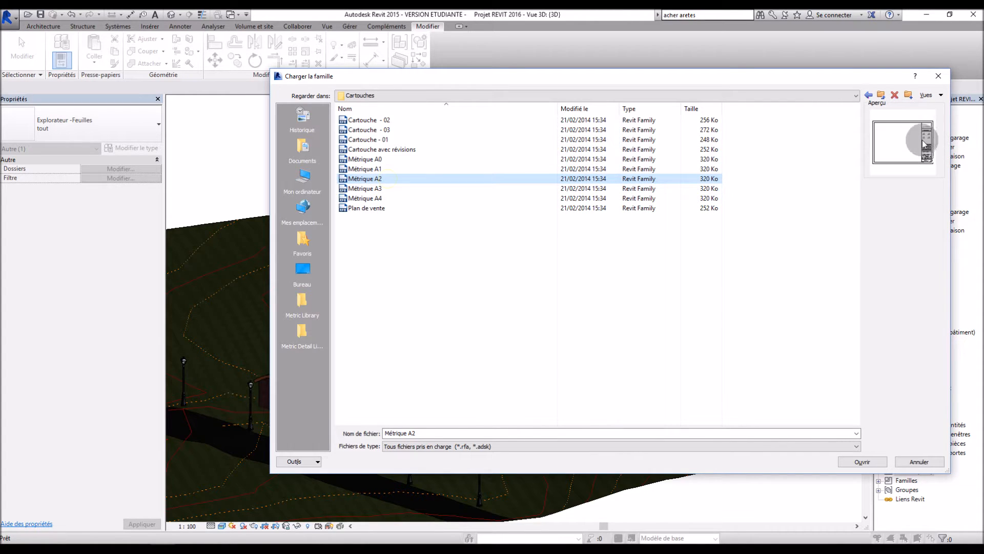
{"action": "left_click", "coordinate": [381, 148]}
{"action": "left_click", "coordinate": [379, 139]}
{"action": "left_click", "coordinate": [379, 129]}
{"action": "left_click", "coordinate": [381, 120]}
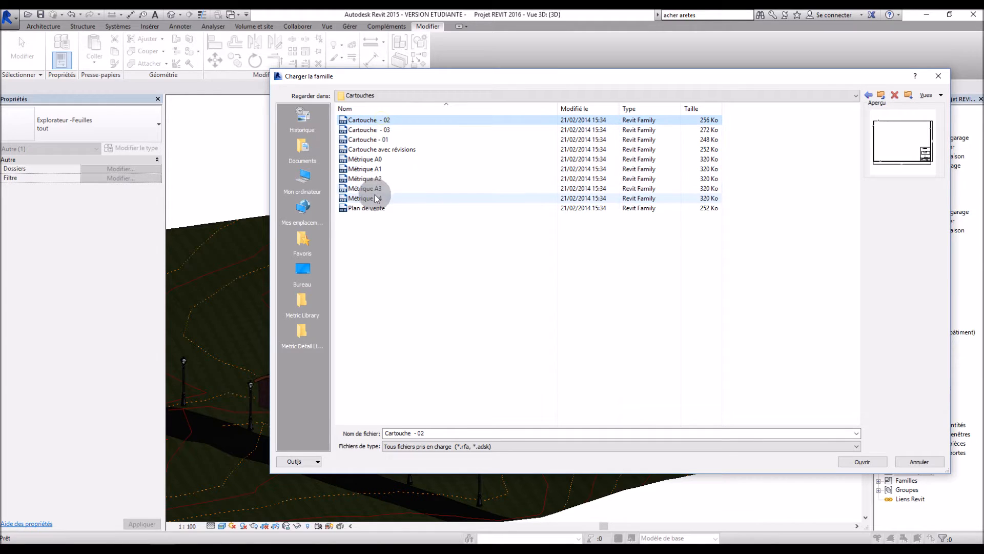
- Load the Métrique A4 title block and create the new sheet with it
{"action": "left_click", "coordinate": [380, 198]}
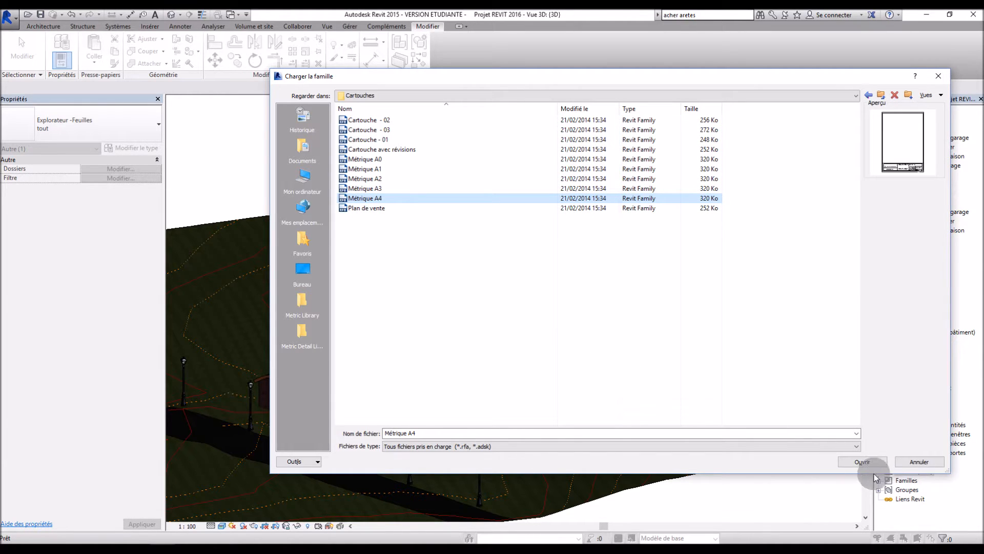
{"action": "left_click", "coordinate": [864, 462]}
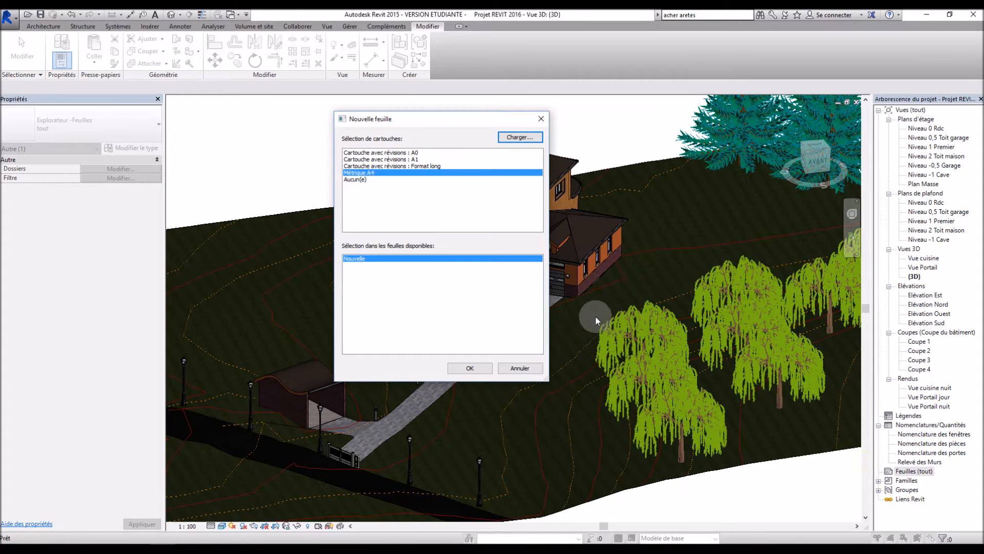
{"action": "left_click", "coordinate": [469, 368]}
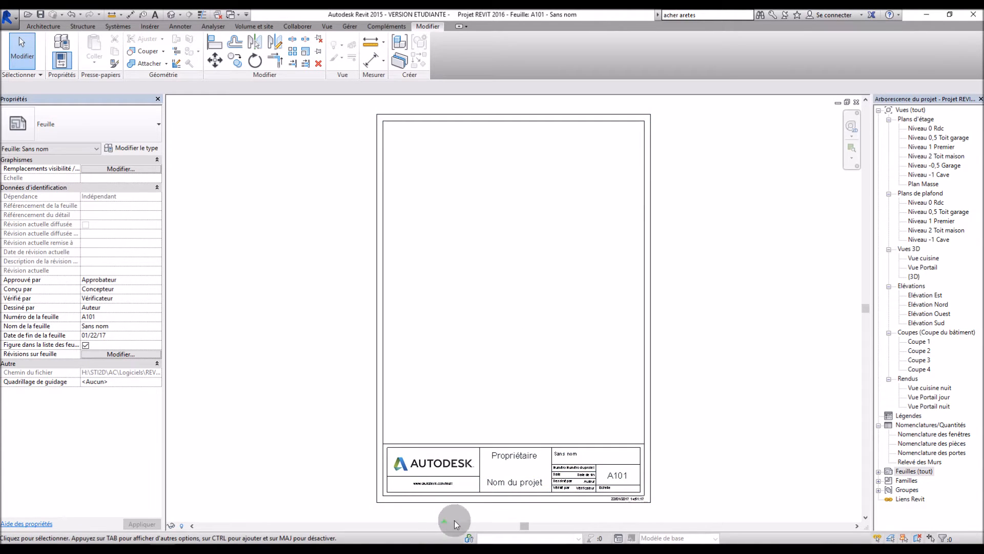
- Set the title block's owner to LS and its project name to Maison REVIT
{"action": "scroll", "coordinate": [519, 472], "scroll_direction": "up", "scroll_amount": 4}
{"action": "scroll", "coordinate": [556, 336], "scroll_direction": "down", "scroll_amount": 3}
{"action": "scroll", "coordinate": [552, 330], "scroll_direction": "up", "scroll_amount": 2}
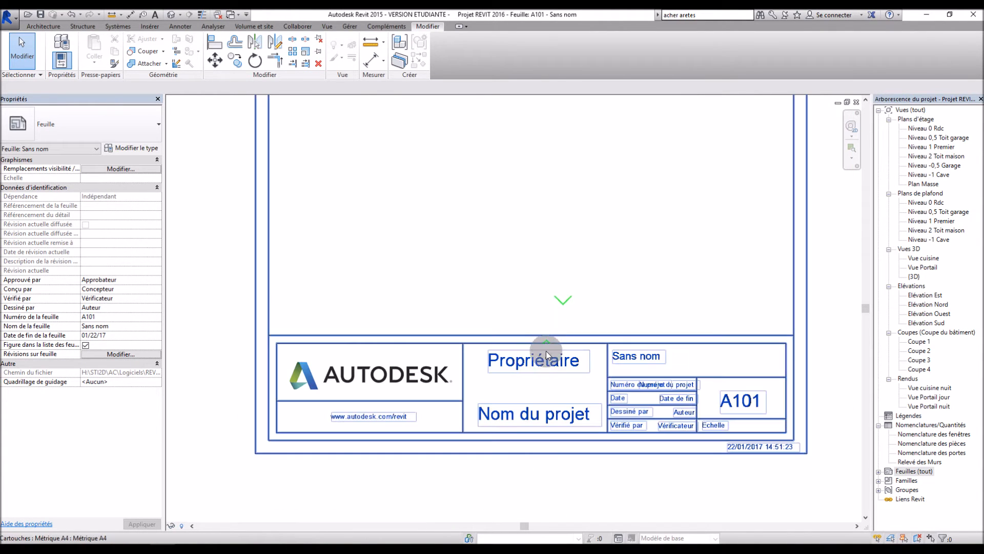
{"action": "left_click", "coordinate": [541, 362]}
{"action": "left_click", "coordinate": [541, 362]}
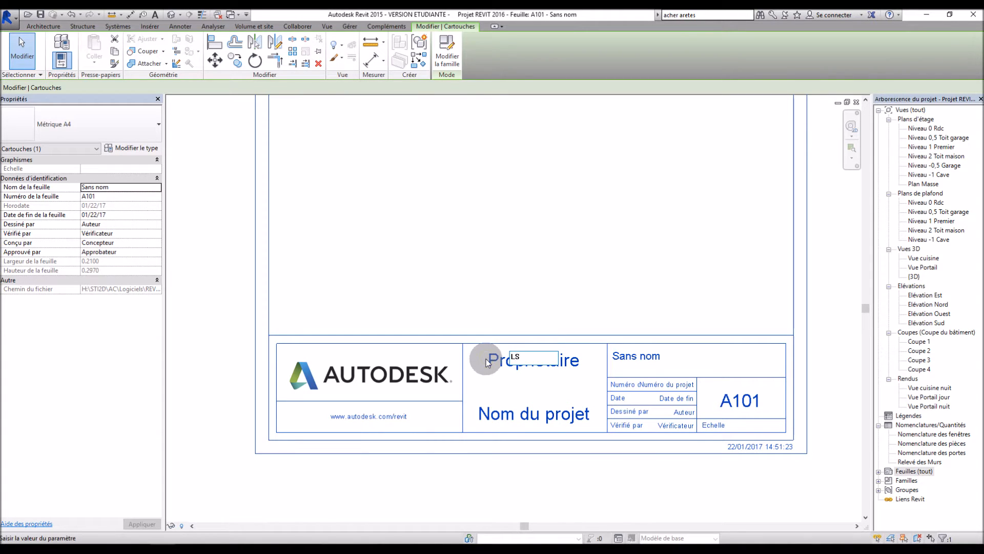
{"action": "left_click", "coordinate": [533, 416]}
{"action": "left_click", "coordinate": [533, 418]}
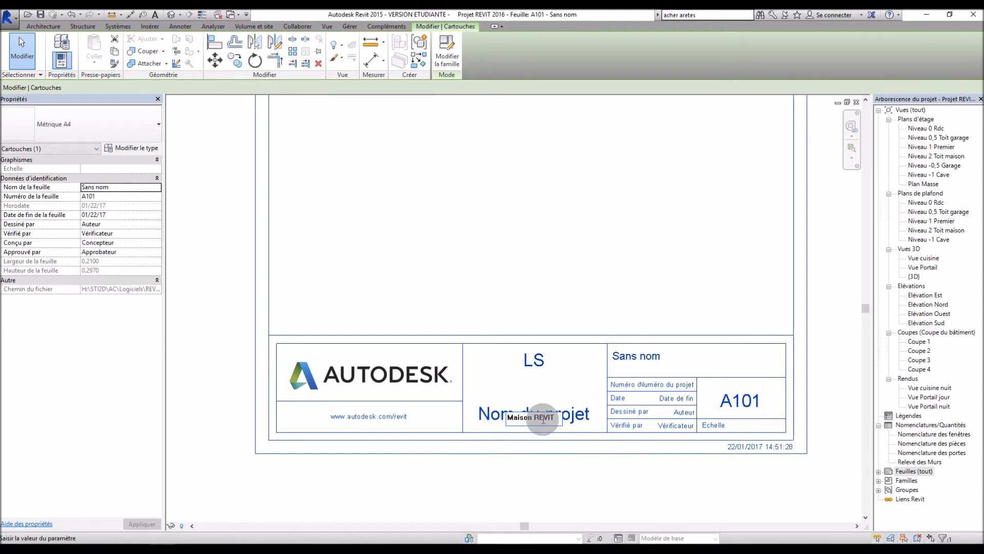
{"action": "left_click", "coordinate": [599, 460]}
{"action": "left_click", "coordinate": [644, 361]}
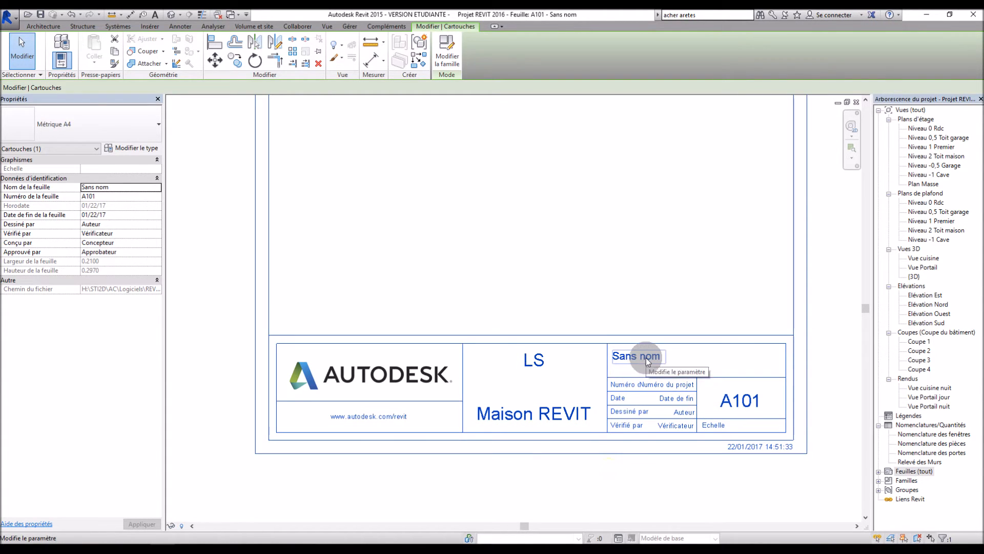
{"action": "left_click", "coordinate": [751, 407]}
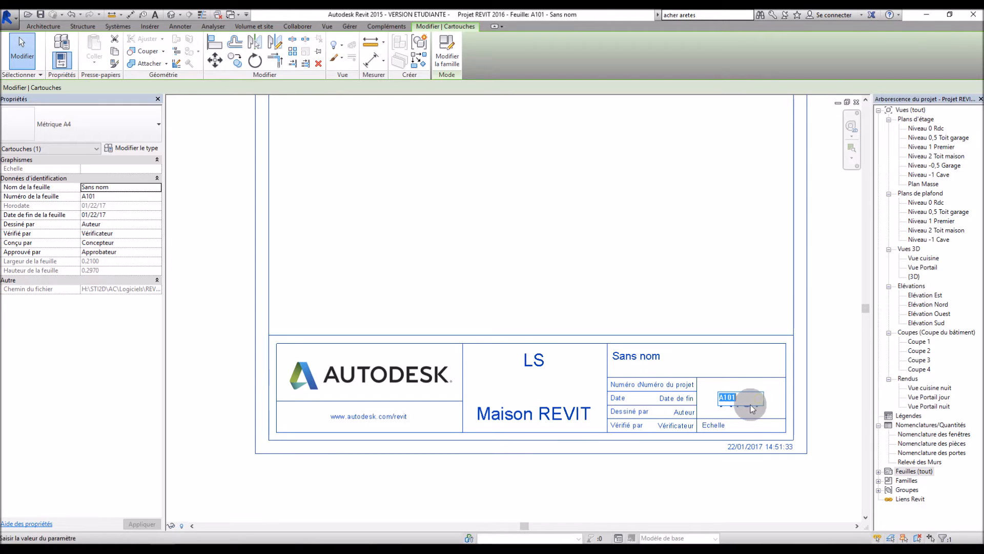
{"action": "left_click", "coordinate": [714, 483]}
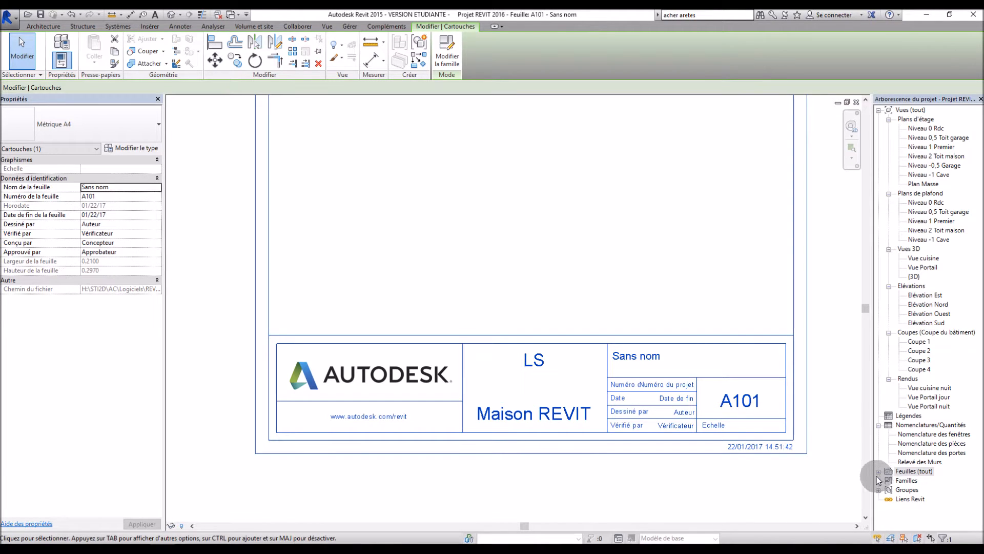
- Expand the project's sheet list and rename the sheet Vues Rdc premier in the title block
{"action": "left_click", "coordinate": [879, 471]}
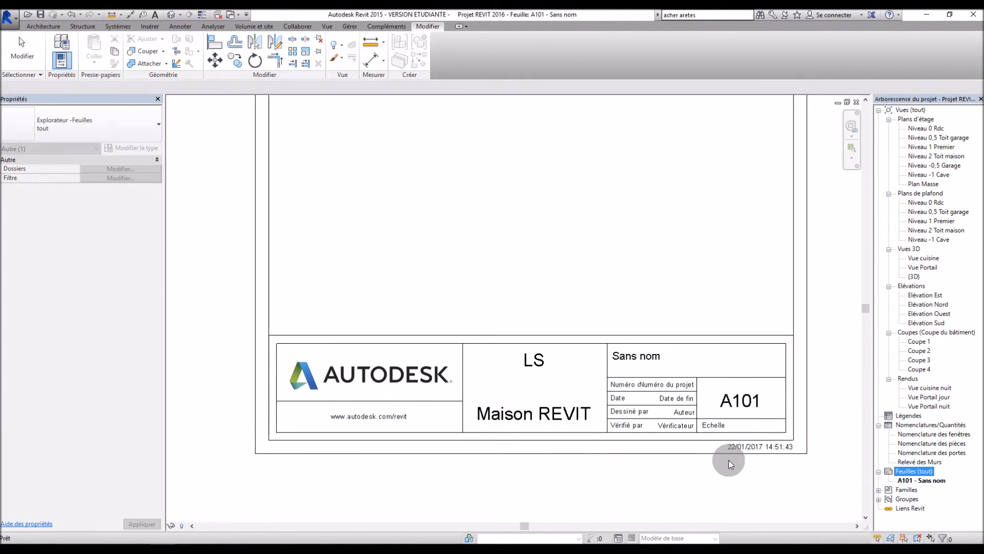
{"action": "left_click", "coordinate": [658, 359]}
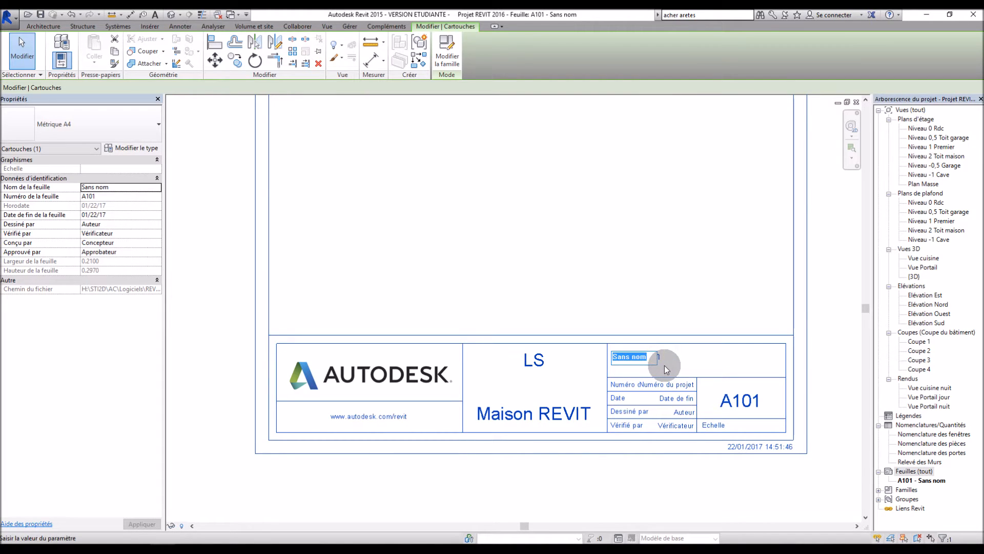
{"action": "type", "text": "V"}
{"action": "type", "text": "ues "}
{"action": "type", "text": "Rdc premier"}
{"action": "left_click", "coordinate": [673, 464]}
- Examine the remaining title block fields up close, deselect the title block and review the whole A4 sheet
{"action": "left_click", "coordinate": [713, 416]}
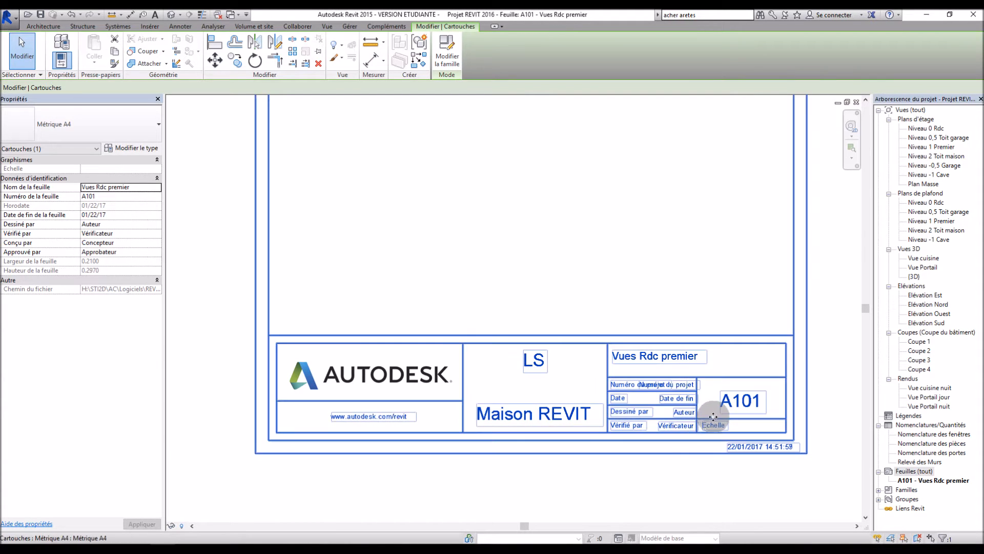
{"action": "scroll", "coordinate": [715, 415], "scroll_direction": "up", "scroll_amount": 3}
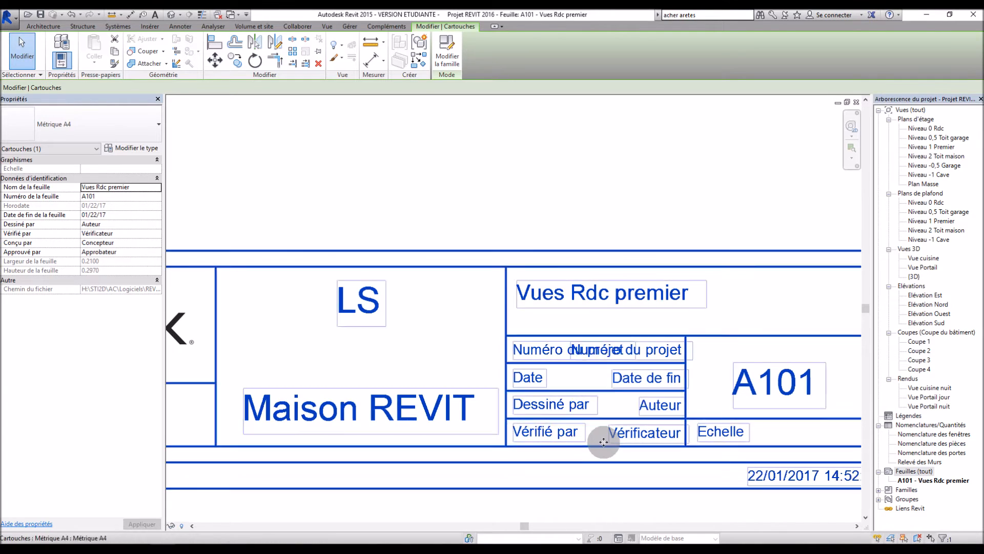
{"action": "scroll", "coordinate": [607, 444], "scroll_direction": "down", "scroll_amount": 4}
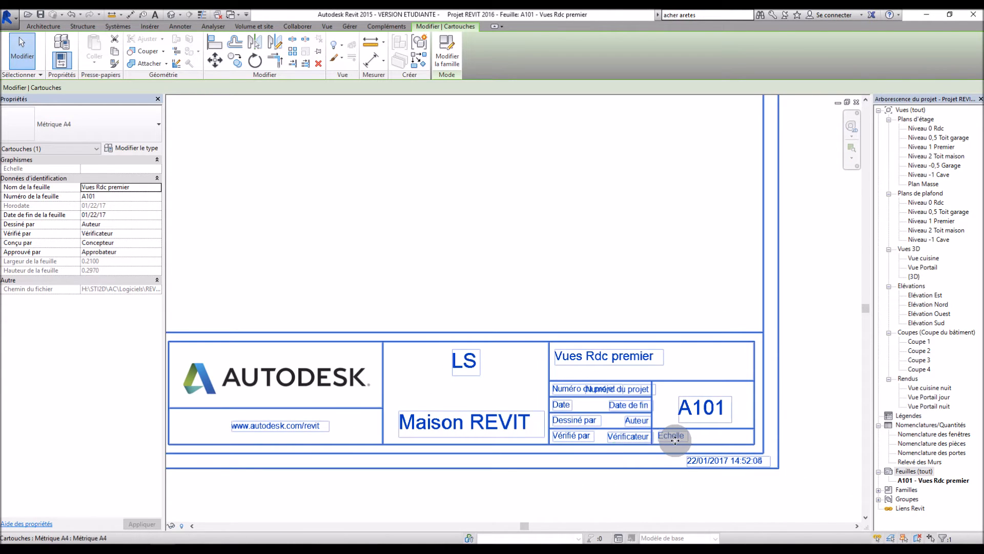
{"action": "scroll", "coordinate": [675, 440], "scroll_direction": "down", "scroll_amount": 5}
{"action": "left_click", "coordinate": [765, 259]}
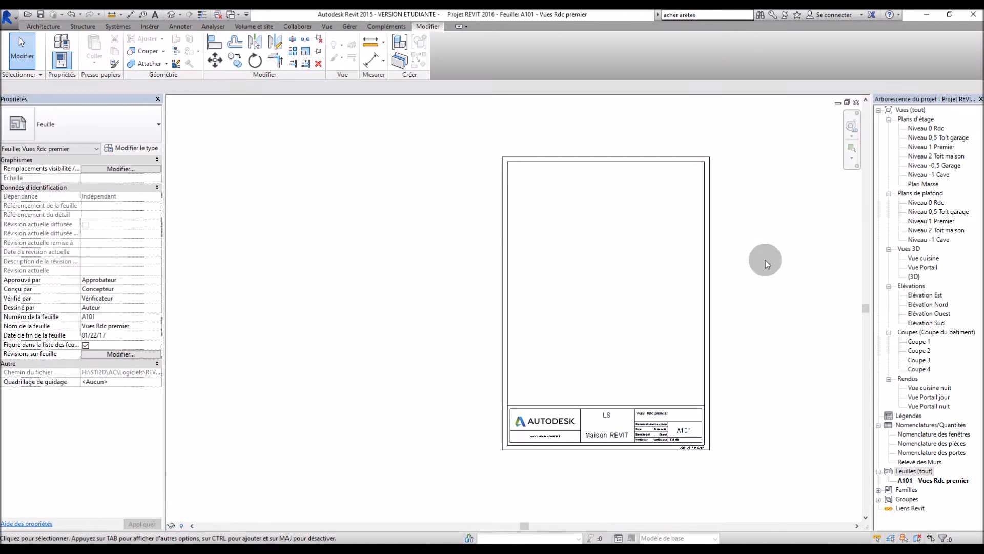
{"action": "scroll", "coordinate": [678, 261], "scroll_direction": "up", "scroll_amount": 2}
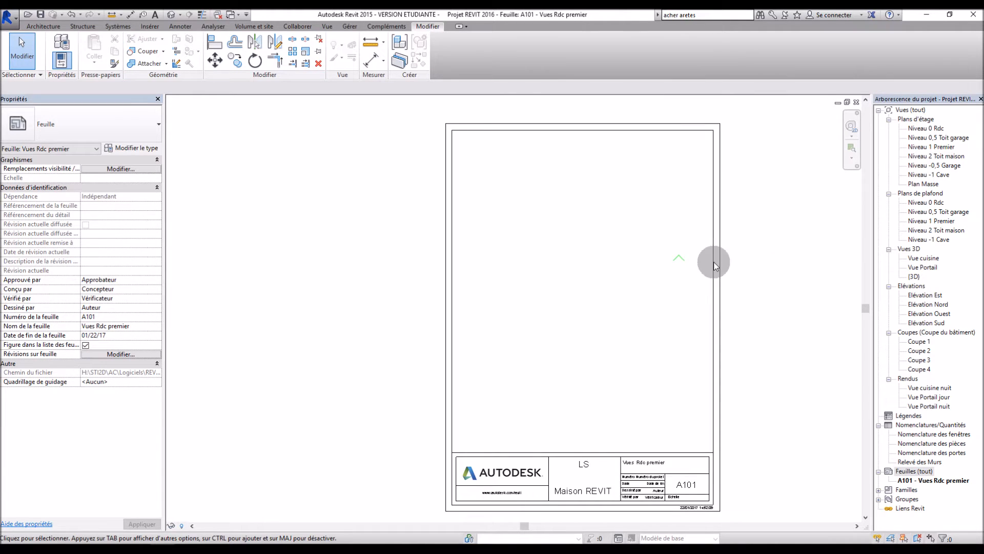
{"action": "scroll", "coordinate": [713, 261], "scroll_direction": "down", "scroll_amount": 2}
{"action": "scroll", "coordinate": [509, 276], "scroll_direction": "down", "scroll_amount": 2}
{"action": "scroll", "coordinate": [668, 285], "scroll_direction": "up", "scroll_amount": 3}
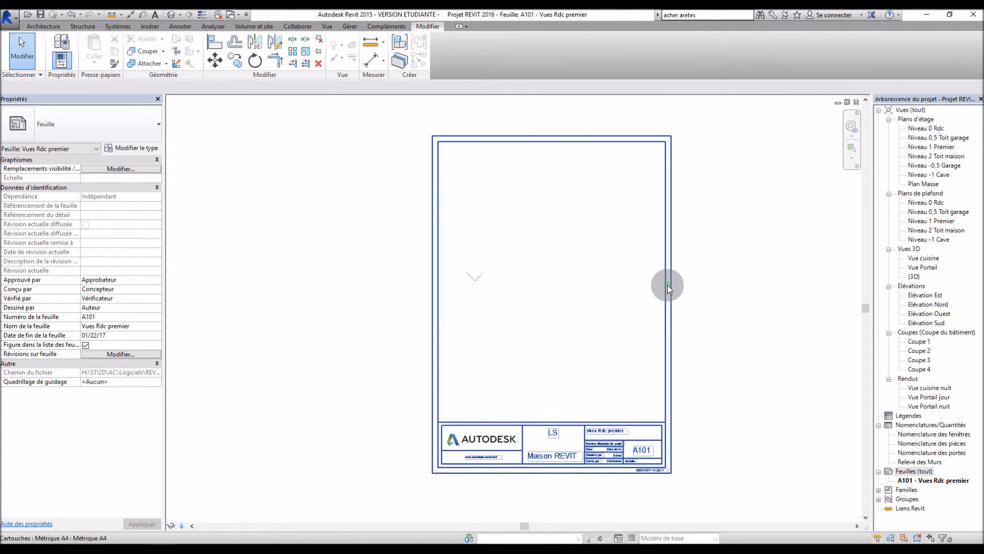
- Open the Niveau 0 Rdc floor plan and show its crop region, with cropping of the view itself switched off
{"action": "double_click", "coordinate": [929, 128]}
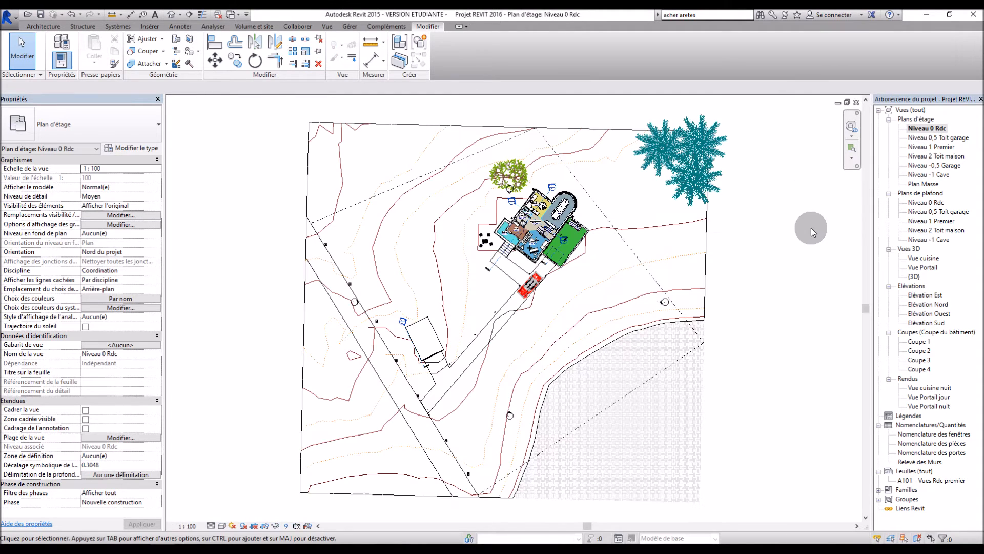
{"action": "scroll", "coordinate": [563, 175], "scroll_direction": "up", "scroll_amount": 2}
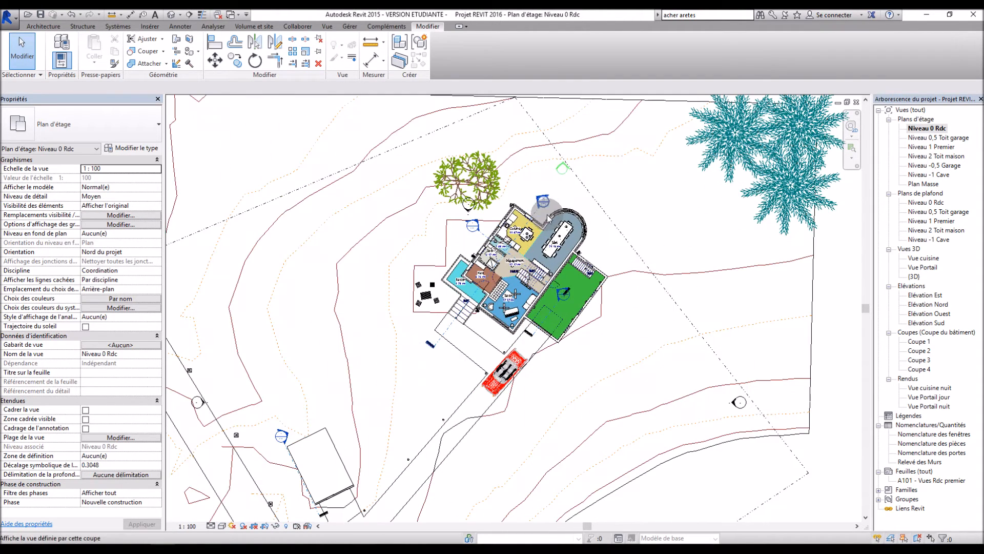
{"action": "scroll", "coordinate": [534, 213], "scroll_direction": "up", "scroll_amount": 2}
{"action": "scroll", "coordinate": [515, 264], "scroll_direction": "down", "scroll_amount": 5}
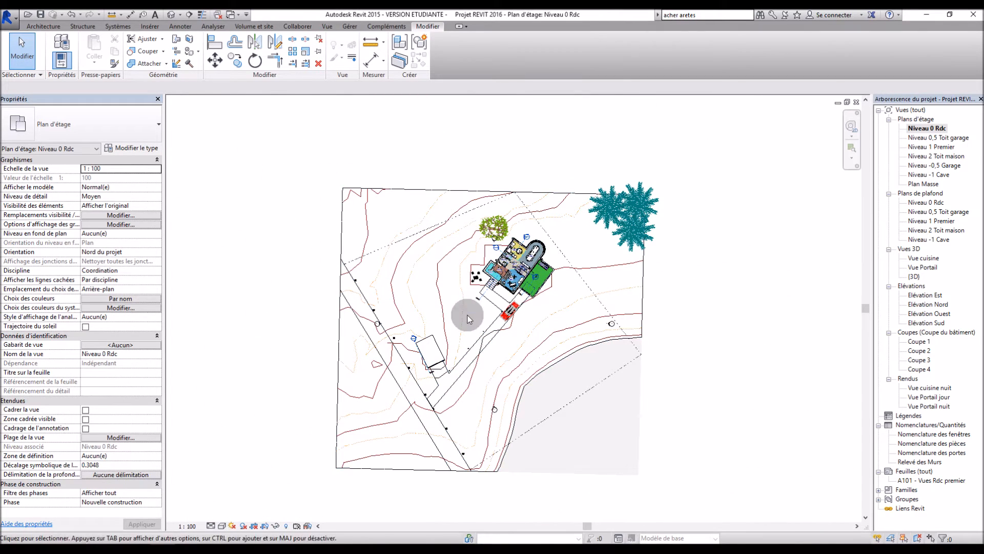
{"action": "left_click", "coordinate": [254, 527]}
{"action": "left_click", "coordinate": [267, 526]}
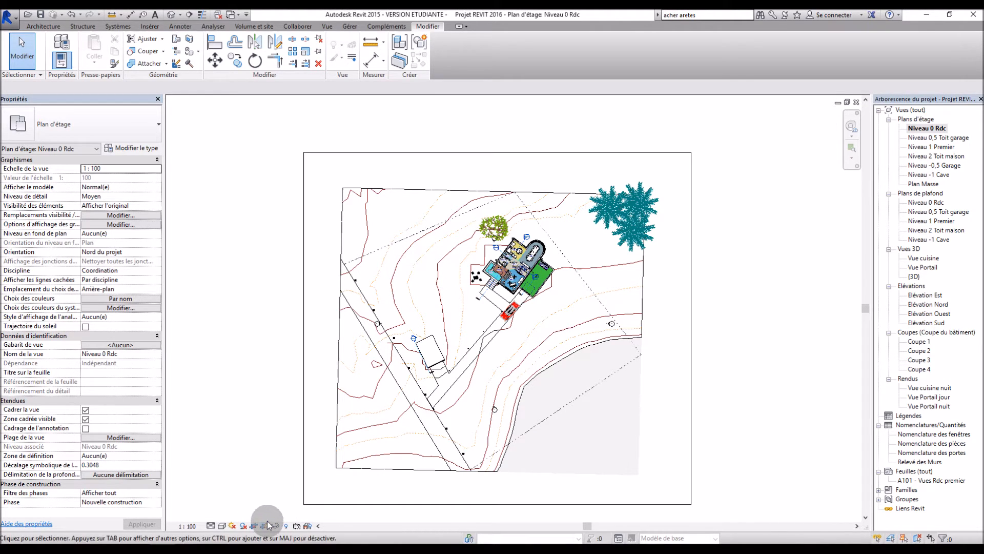
{"action": "left_click", "coordinate": [255, 527]}
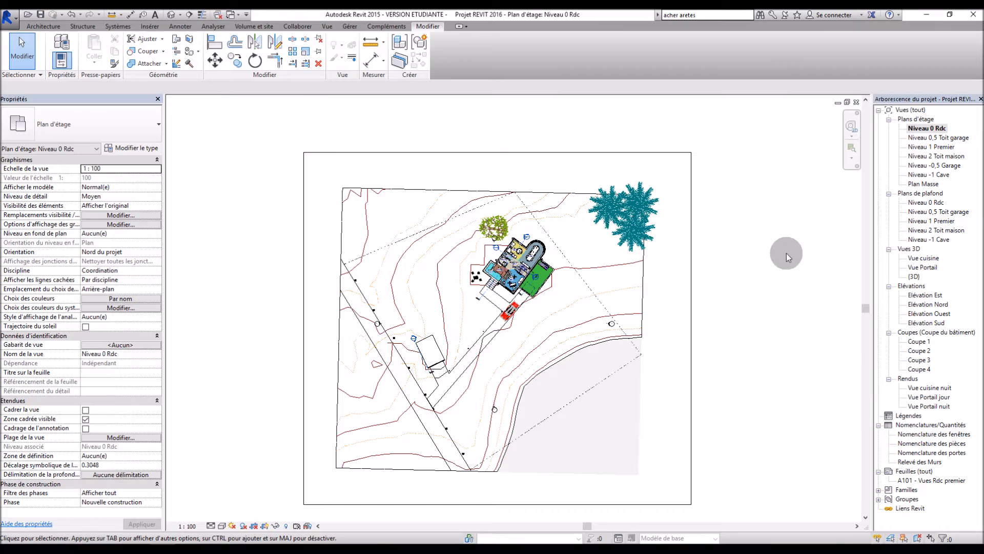
- Place the Niveau 0 Rdc floor plan on sheet A101 - Vues Rdc premier, roughly centred over the page
{"action": "double_click", "coordinate": [921, 479]}
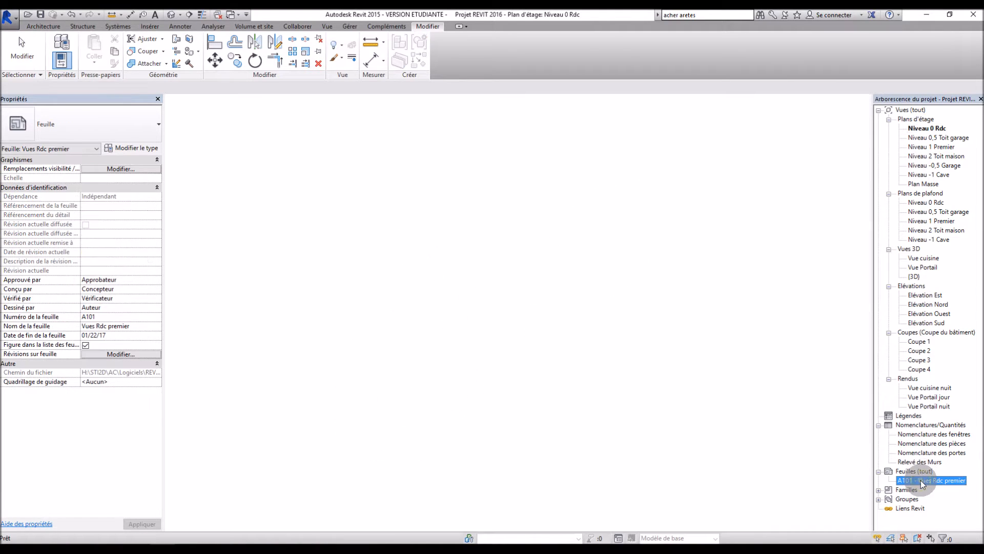
{"action": "left_click", "coordinate": [926, 129]}
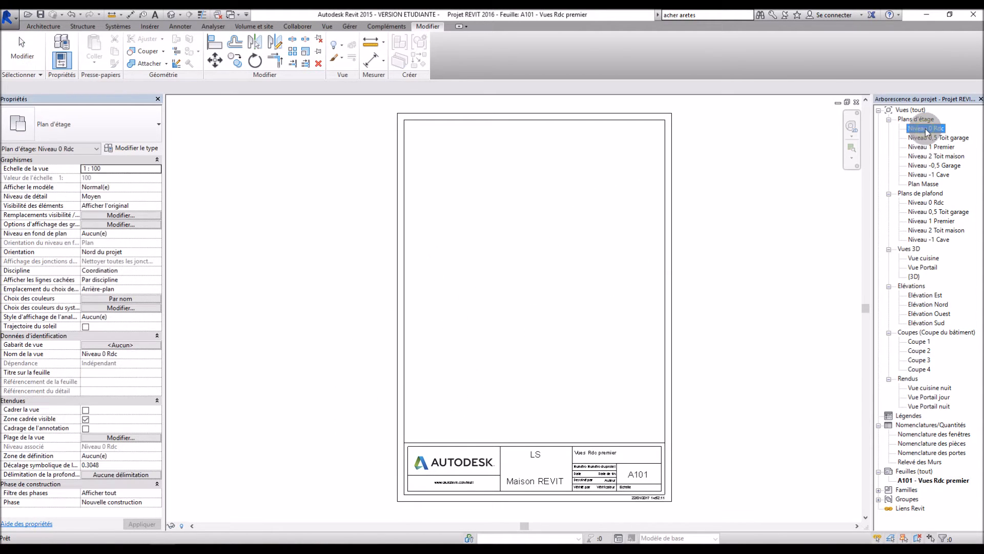
{"action": "left_click_drag", "start_coordinate": [921, 131], "coordinate": [880, 171]}
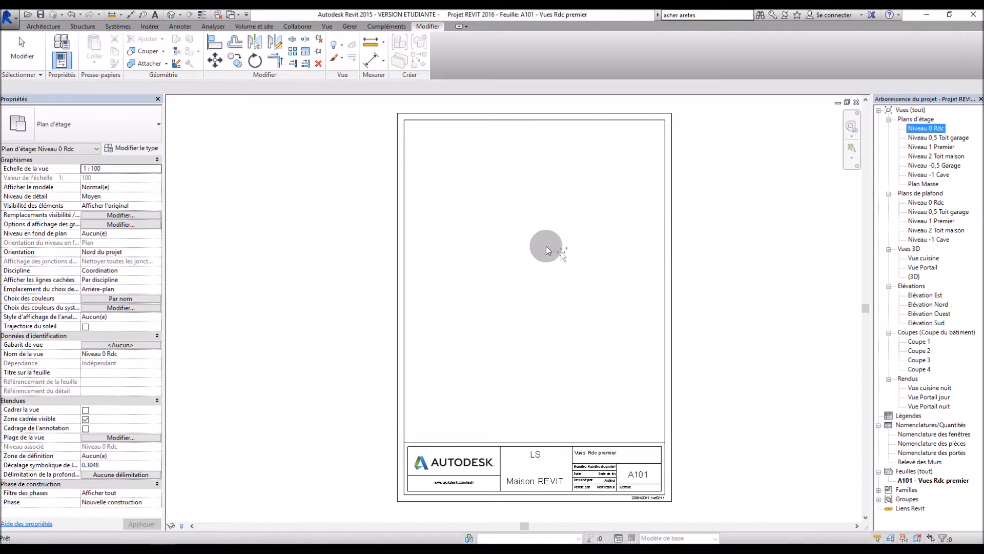
{"action": "left_click_drag", "start_coordinate": [517, 245], "coordinate": [518, 246]}
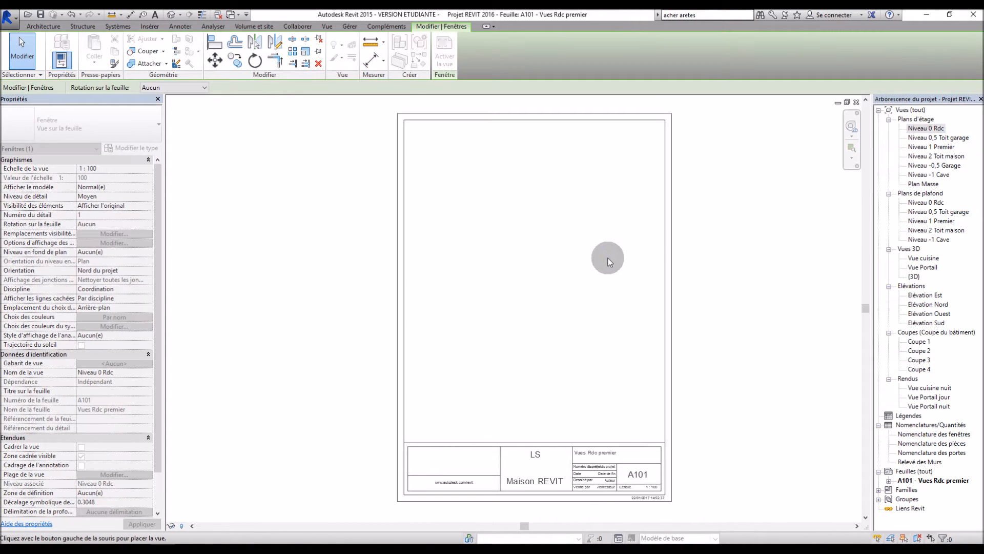
{"action": "scroll", "coordinate": [608, 258], "scroll_direction": "down", "scroll_amount": 5}
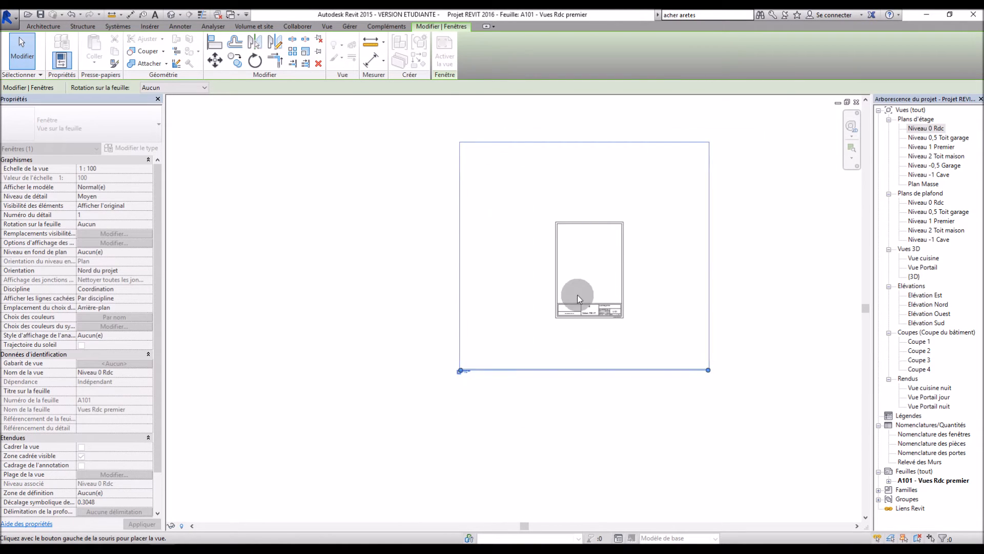
{"action": "left_click", "coordinate": [591, 272]}
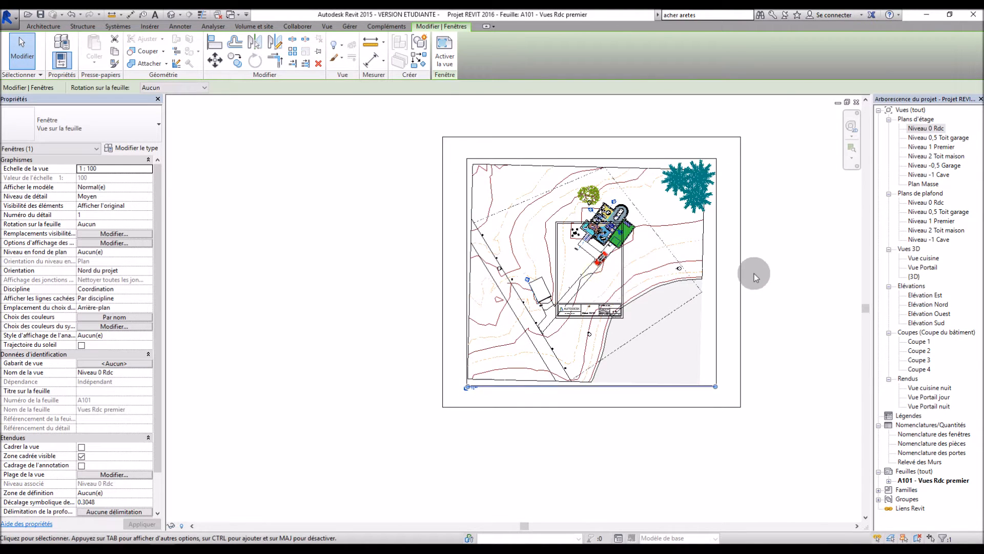
{"action": "scroll", "coordinate": [753, 273], "scroll_direction": "up", "scroll_amount": 3}
{"action": "scroll", "coordinate": [755, 276], "scroll_direction": "down", "scroll_amount": 2}
{"action": "scroll", "coordinate": [627, 156], "scroll_direction": "up", "scroll_amount": 2}
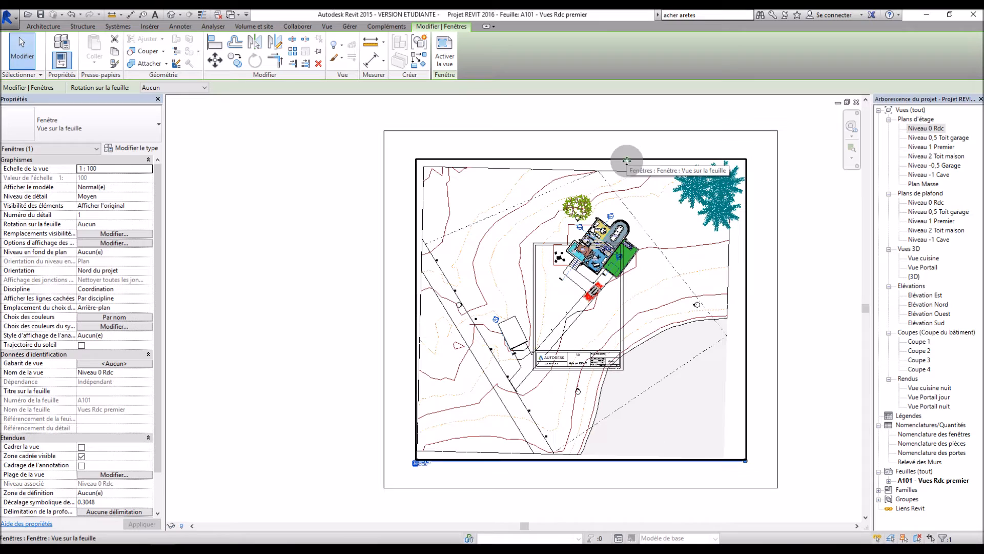
- In the Niveau 0 Rdc floor plan, shrink the crop region on all four sides to closely surround the house and terrace
{"action": "double_click", "coordinate": [925, 129]}
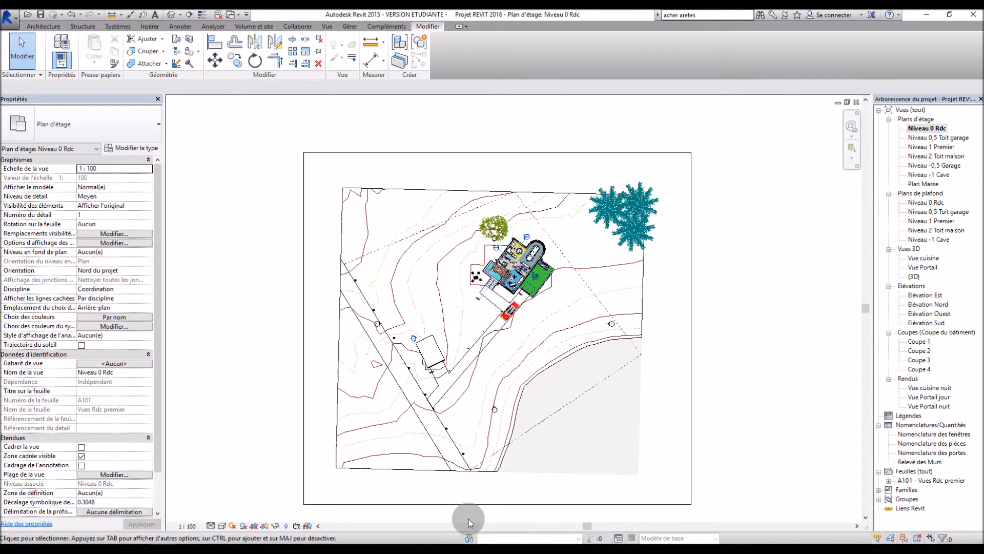
{"action": "left_click", "coordinate": [498, 504]}
{"action": "left_click_drag", "start_coordinate": [498, 505], "coordinate": [516, 300]}
{"action": "scroll", "coordinate": [505, 160], "scroll_direction": "up", "scroll_amount": 3}
{"action": "left_click_drag", "start_coordinate": [495, 154], "coordinate": [260, 327]}
{"action": "left_click_drag", "start_coordinate": [199, 323], "coordinate": [452, 323]}
{"action": "left_click_drag", "start_coordinate": [789, 323], "coordinate": [585, 324]}
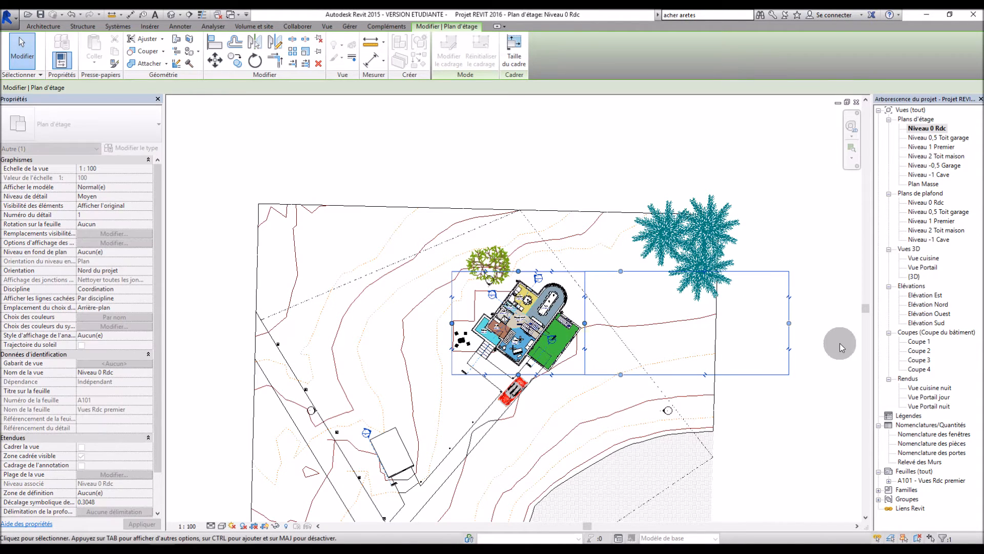
{"action": "left_click", "coordinate": [817, 344]}
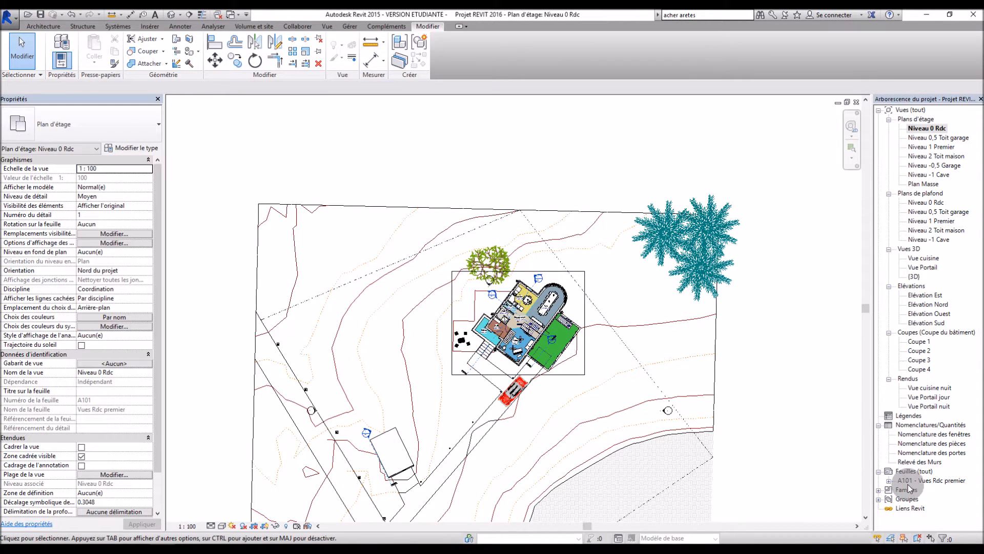
- Check sheet A101, return to the Niveau 0 Rdc floor plan and enable cropping of the view to its crop region
{"action": "double_click", "coordinate": [910, 481]}
{"action": "left_click", "coordinate": [807, 353]}
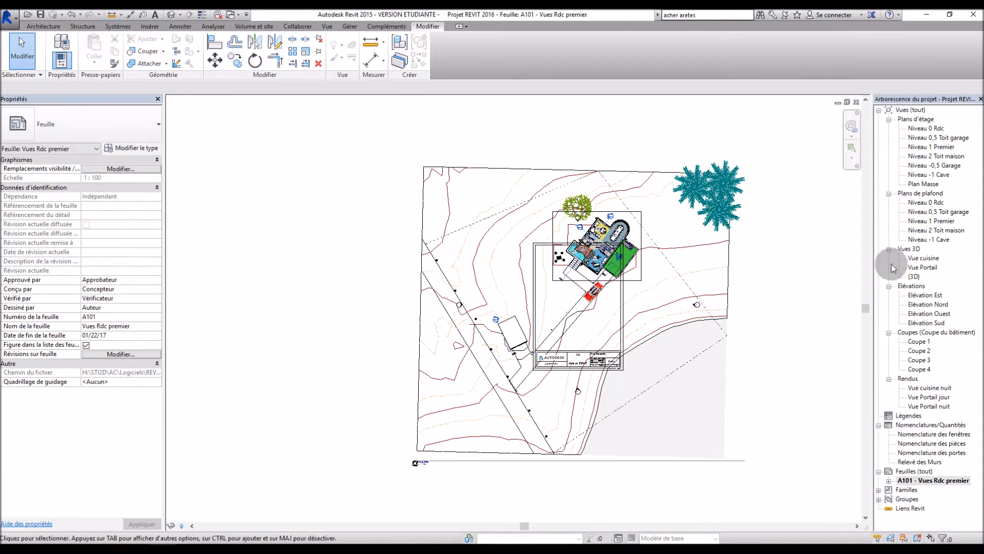
{"action": "double_click", "coordinate": [921, 129]}
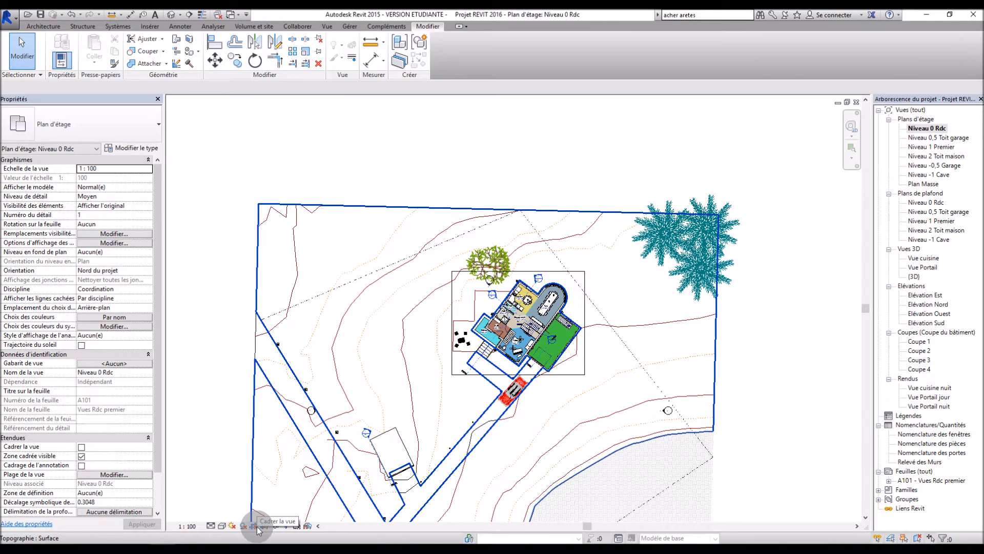
{"action": "left_click", "coordinate": [257, 530]}
{"action": "scroll", "coordinate": [567, 330], "scroll_direction": "down", "scroll_amount": 2}
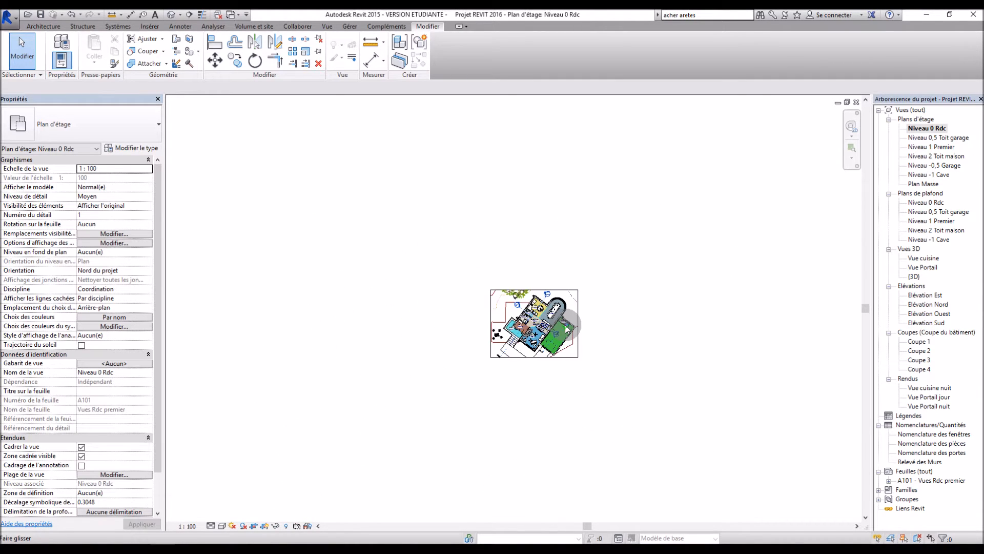
- On sheet A101, move the cropped ground floor plan into the upper part of the page frame
{"action": "double_click", "coordinate": [912, 480]}
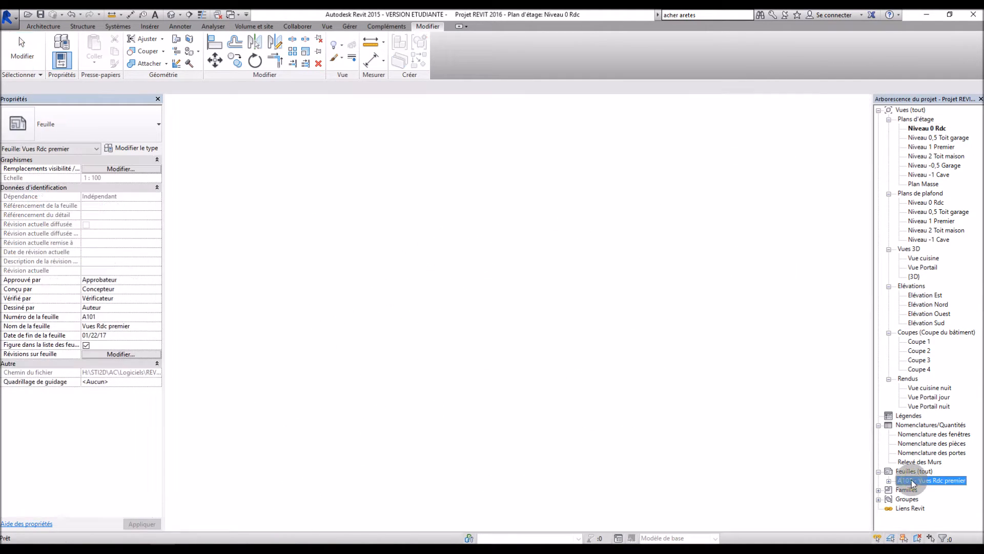
{"action": "left_click", "coordinate": [679, 385]}
{"action": "scroll", "coordinate": [604, 215], "scroll_direction": "up", "scroll_amount": 3}
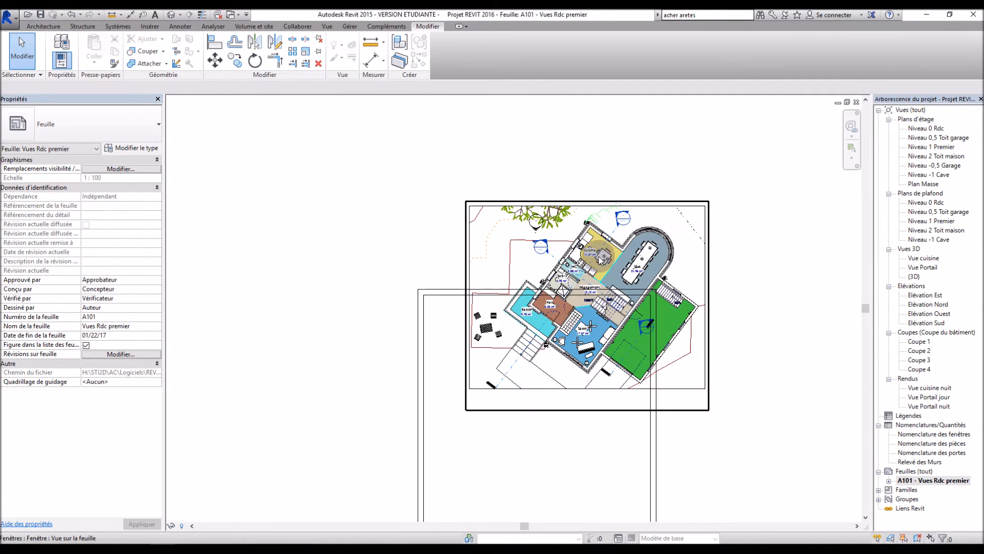
{"action": "scroll", "coordinate": [671, 298], "scroll_direction": "down", "scroll_amount": 2}
{"action": "scroll", "coordinate": [675, 391], "scroll_direction": "up", "scroll_amount": 2}
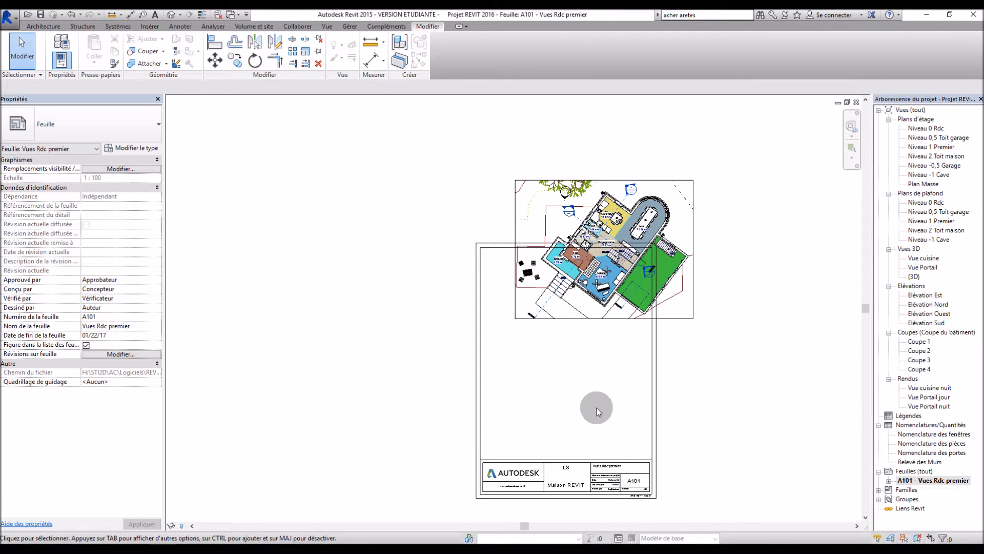
{"action": "left_click_drag", "start_coordinate": [553, 323], "coordinate": [518, 381]}
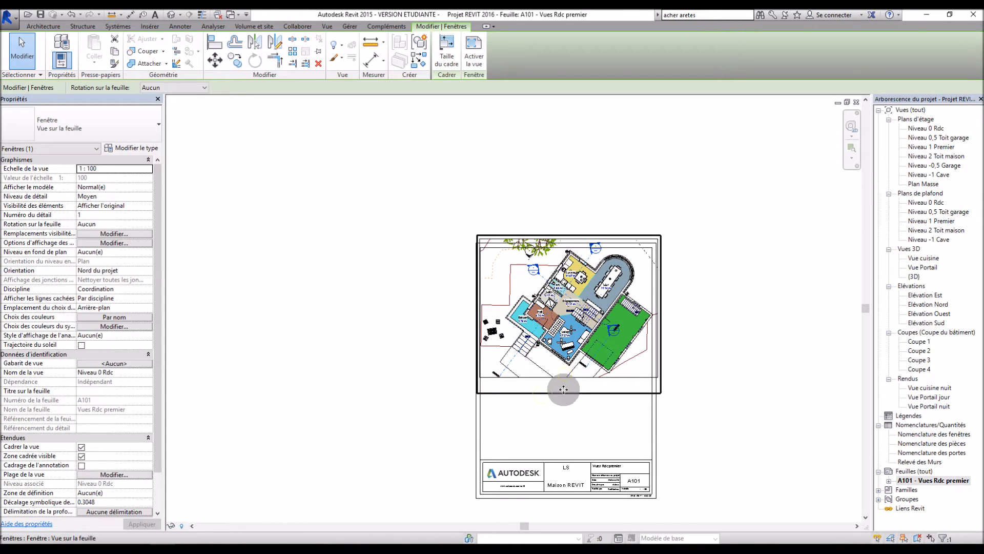
{"action": "left_click_drag", "start_coordinate": [563, 389], "coordinate": [563, 405]}
{"action": "left_click", "coordinate": [750, 368]}
- Check the scale in the sheet's title block and set the Niveau 0 Rdc view scale to 1:200
{"action": "scroll", "coordinate": [607, 416], "scroll_direction": "up", "scroll_amount": 2}
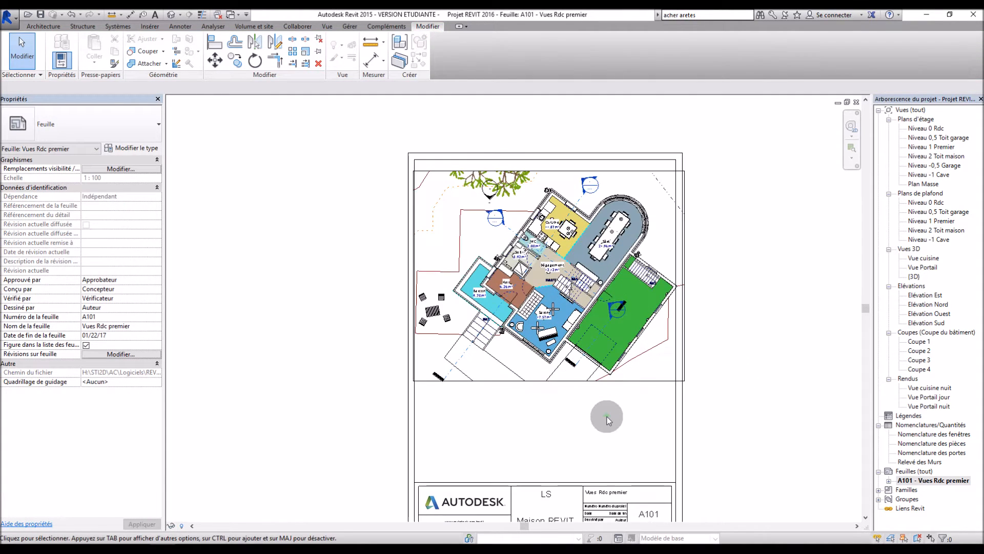
{"action": "scroll", "coordinate": [607, 417], "scroll_direction": "down", "scroll_amount": 1}
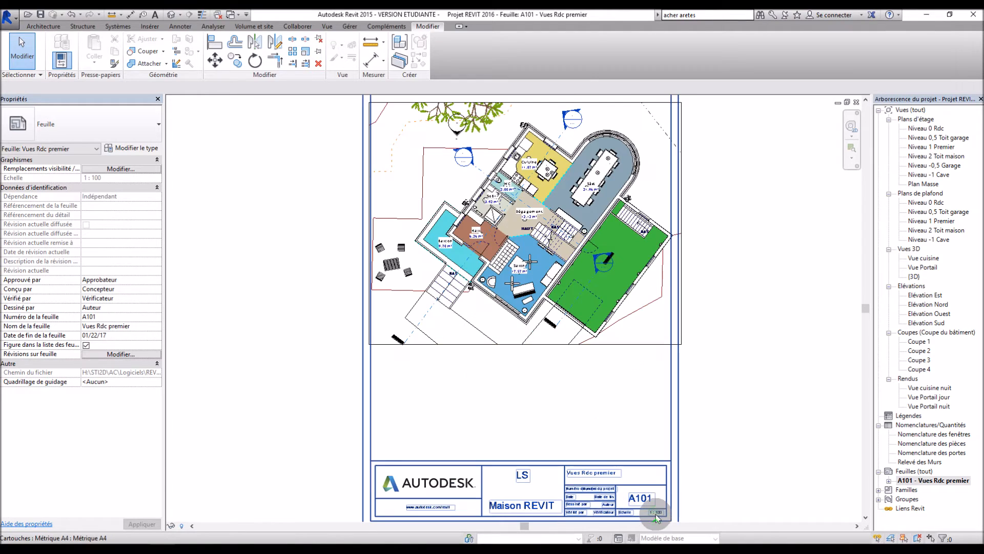
{"action": "scroll", "coordinate": [655, 514], "scroll_direction": "up", "scroll_amount": 4}
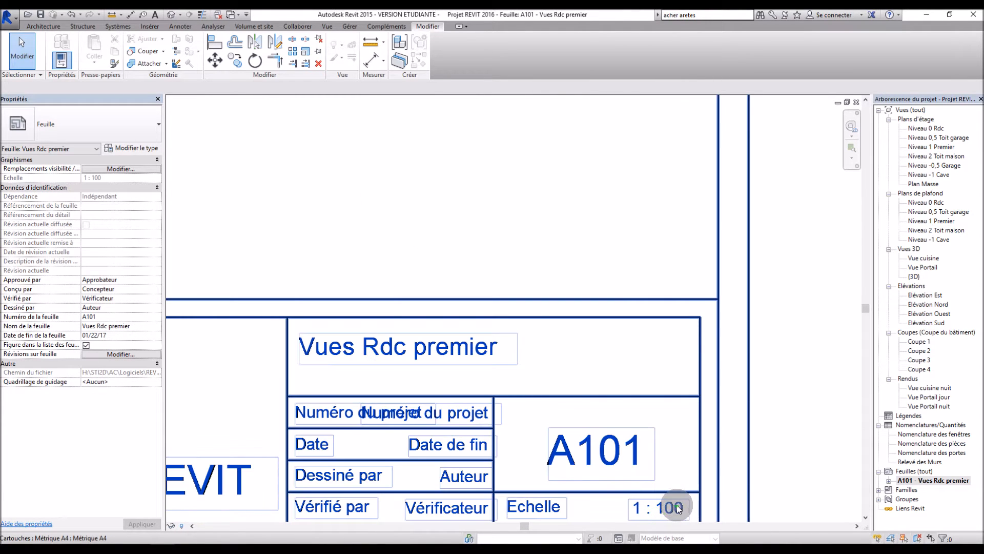
{"action": "scroll", "coordinate": [680, 509], "scroll_direction": "down", "scroll_amount": 5}
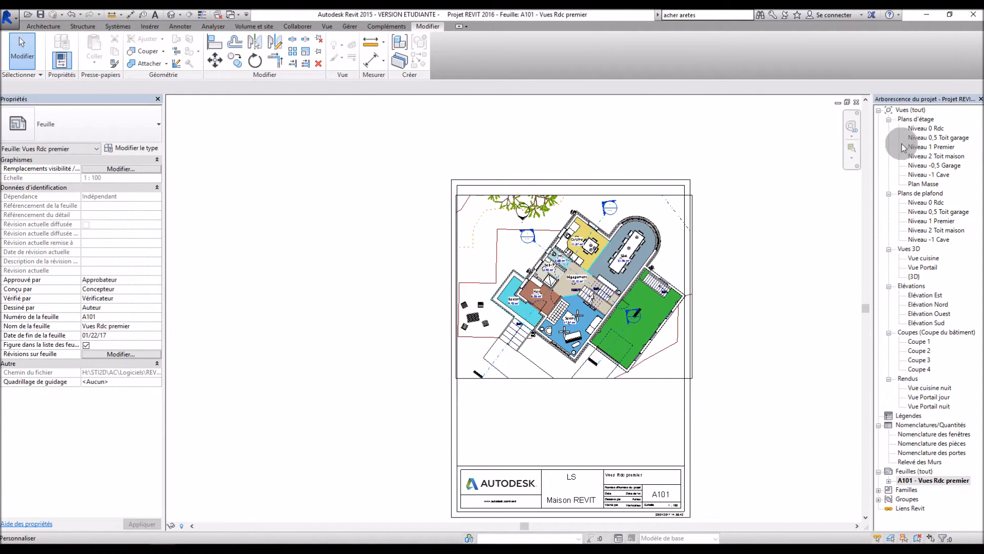
{"action": "double_click", "coordinate": [925, 128]}
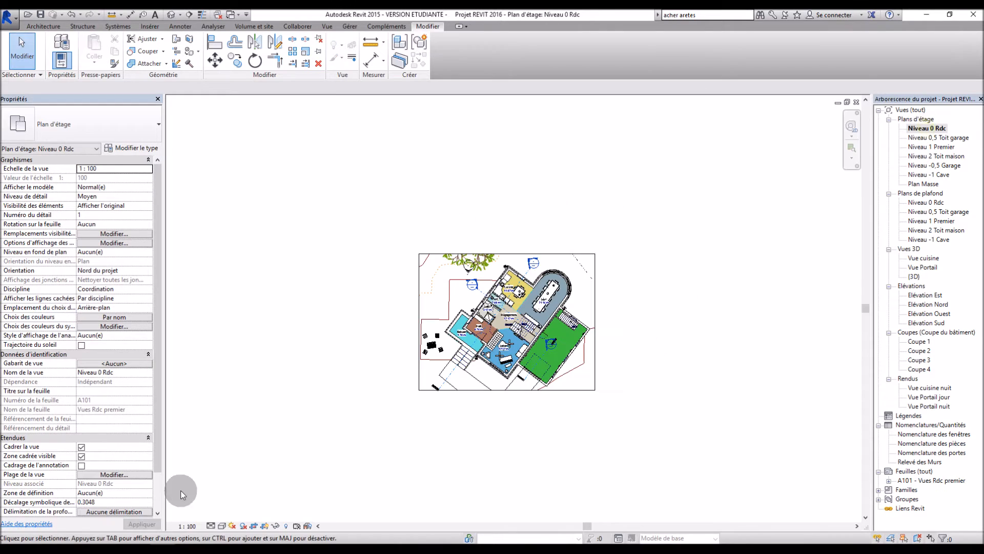
{"action": "left_click", "coordinate": [188, 526]}
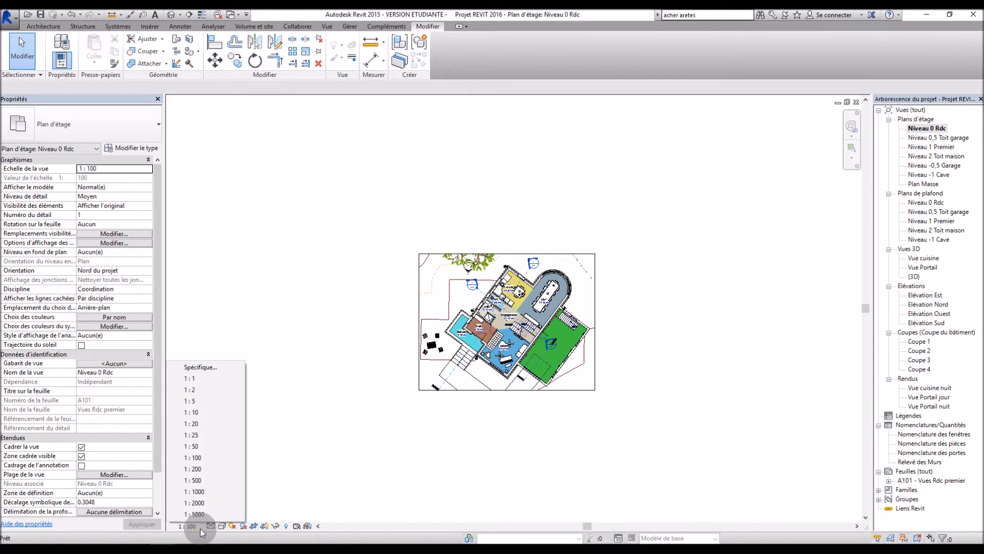
{"action": "left_click", "coordinate": [206, 469]}
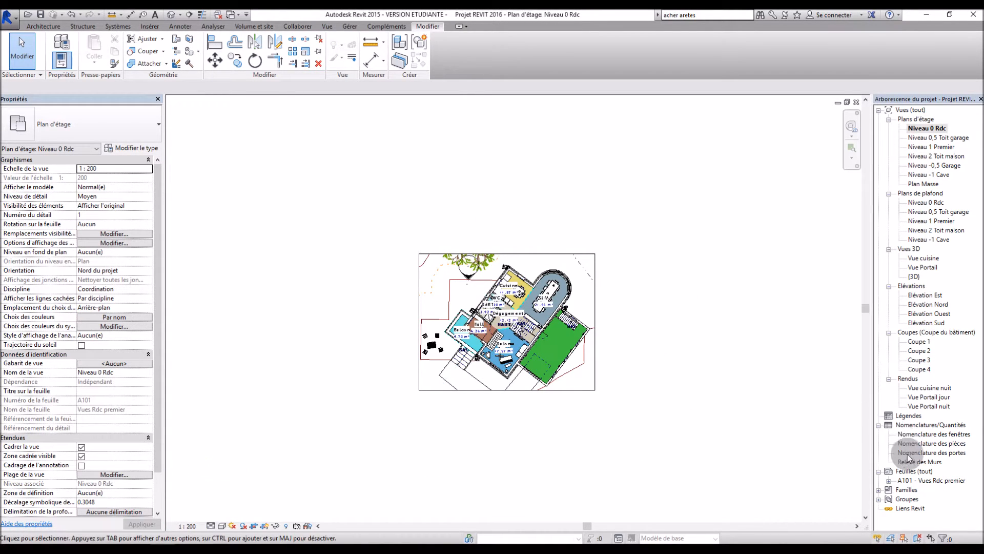
- Return to sheet A101 and move the rescaled ground floor plan back into the upper part of the page
{"action": "double_click", "coordinate": [906, 482]}
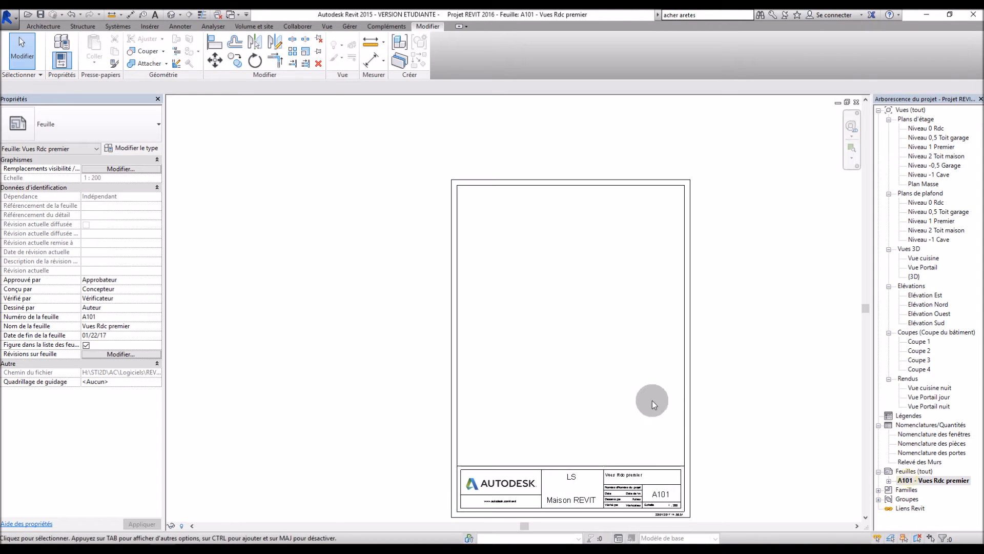
{"action": "scroll", "coordinate": [692, 312], "scroll_direction": "down", "scroll_amount": 3}
{"action": "left_click_drag", "start_coordinate": [560, 413], "coordinate": [644, 295]}
{"action": "scroll", "coordinate": [613, 451], "scroll_direction": "down", "scroll_amount": 2}
{"action": "scroll", "coordinate": [762, 417], "scroll_direction": "up", "scroll_amount": 2}
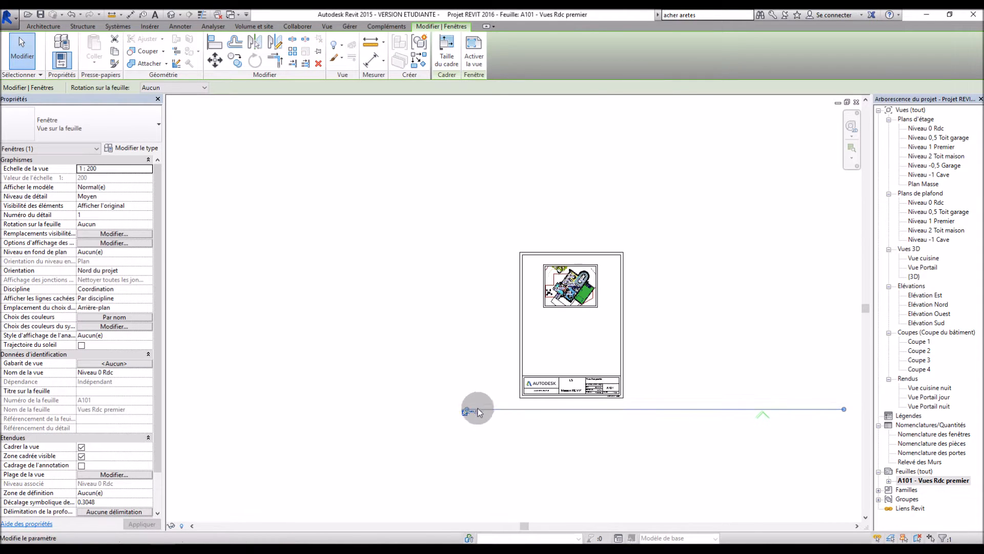
- Move the ground floor plan's view title with its line to just below the plan on the sheet
{"action": "left_click", "coordinate": [484, 397]}
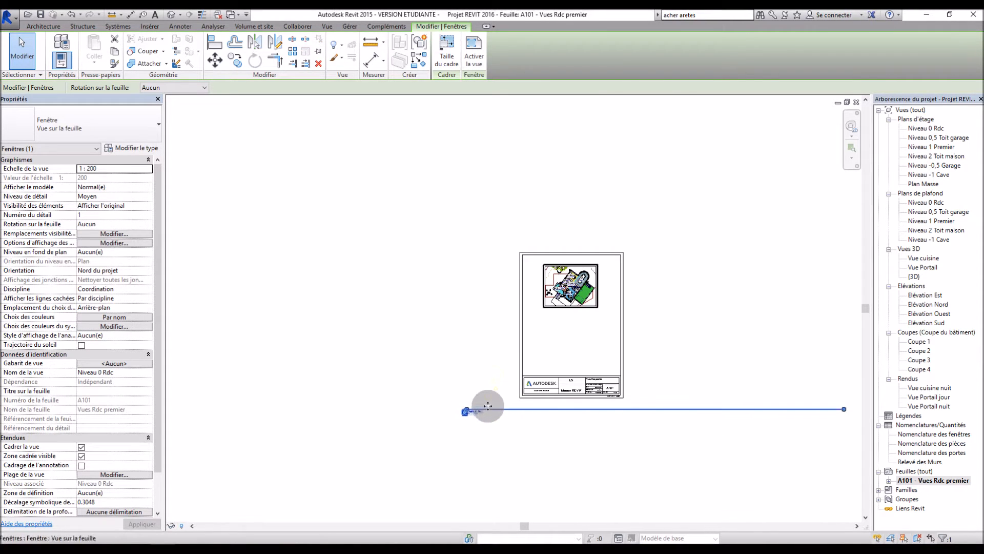
{"action": "mouse_move", "coordinate": [487, 408]}
{"action": "left_mouse_down"}
{"action": "mouse_move", "coordinate": [537, 353]}
{"action": "mouse_move", "coordinate": [492, 397]}
{"action": "left_mouse_up"}
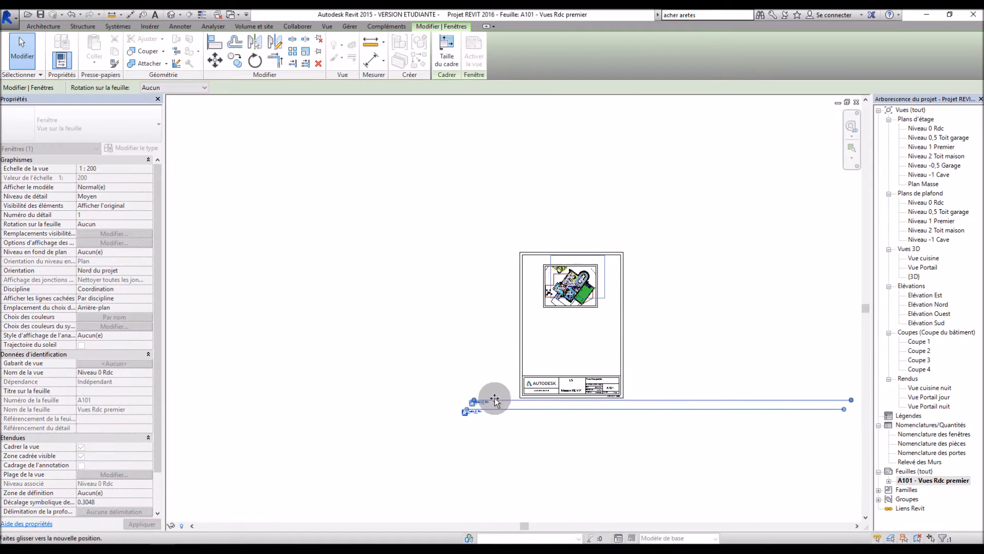
{"action": "left_click", "coordinate": [542, 469]}
{"action": "left_click_drag", "start_coordinate": [583, 413], "coordinate": [664, 317]}
{"action": "scroll", "coordinate": [418, 367], "scroll_direction": "down", "scroll_amount": 2}
{"action": "scroll", "coordinate": [620, 358], "scroll_direction": "up", "scroll_amount": 3}
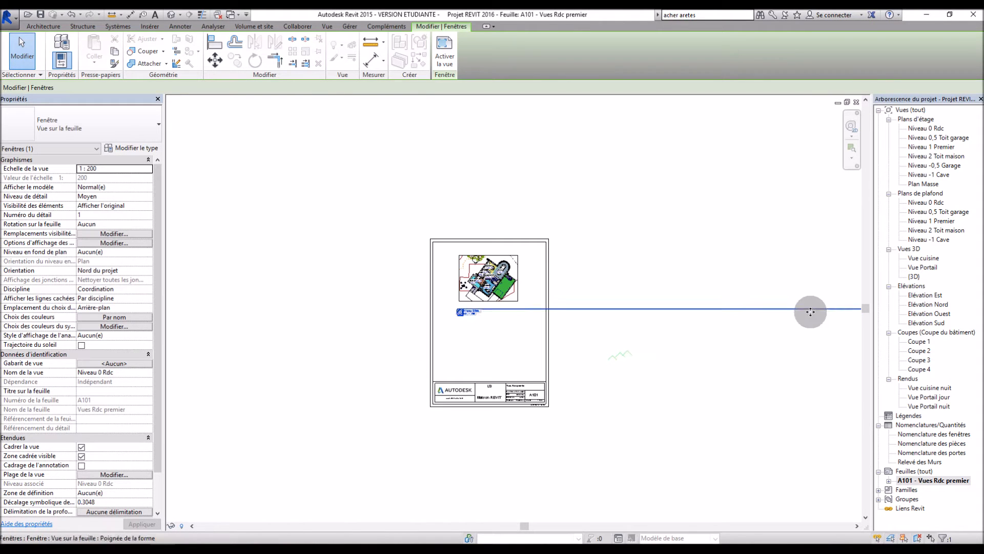
{"action": "scroll", "coordinate": [679, 341], "scroll_direction": "down", "scroll_amount": 2}
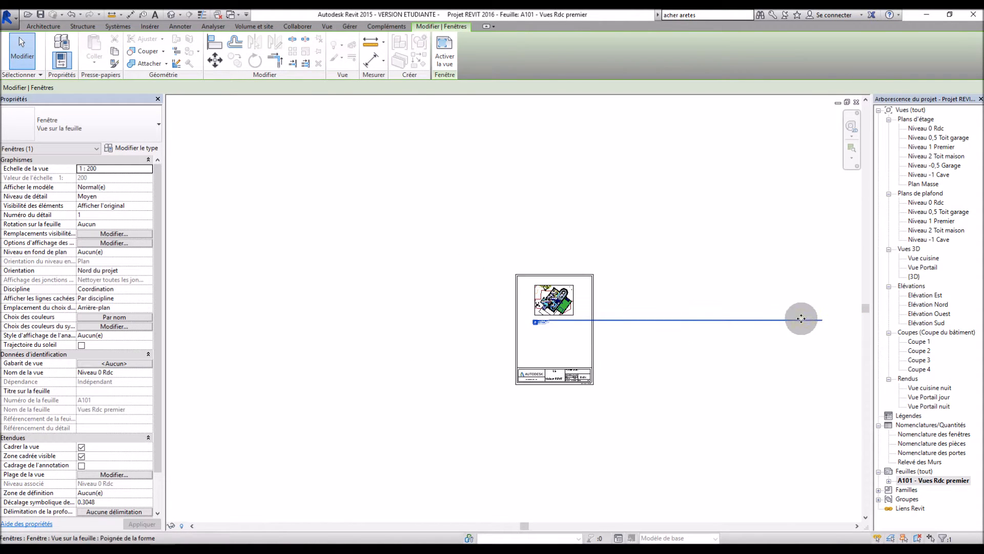
- Shorten the ground floor plan's title line to about the plan's width and move the title up closer beneath the plan
{"action": "left_click", "coordinate": [668, 322]}
{"action": "left_click_drag", "start_coordinate": [823, 322], "coordinate": [583, 323]}
{"action": "left_click_drag", "start_coordinate": [575, 322], "coordinate": [575, 322]}
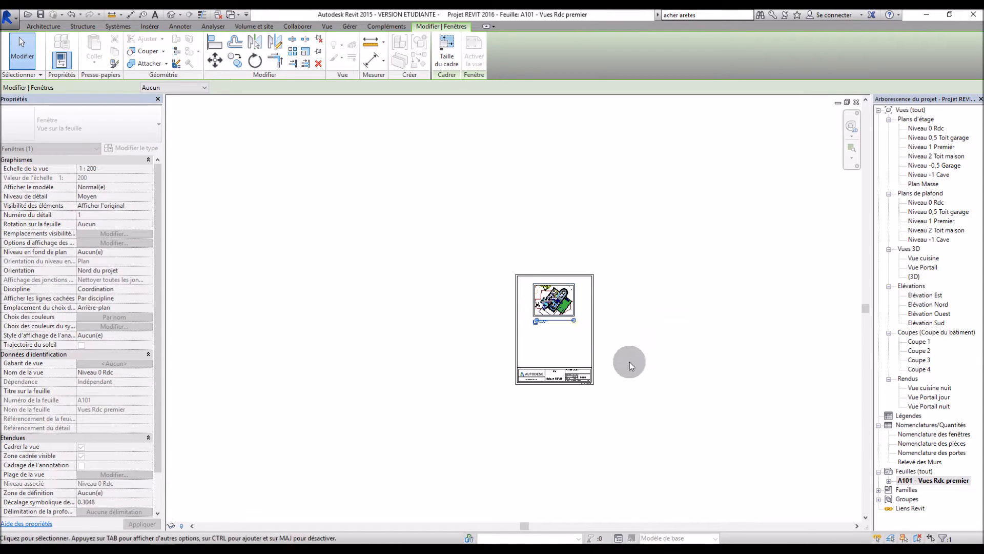
{"action": "left_click", "coordinate": [643, 365]}
{"action": "scroll", "coordinate": [545, 319], "scroll_direction": "down", "scroll_amount": 2}
{"action": "scroll", "coordinate": [550, 321], "scroll_direction": "up", "scroll_amount": 8}
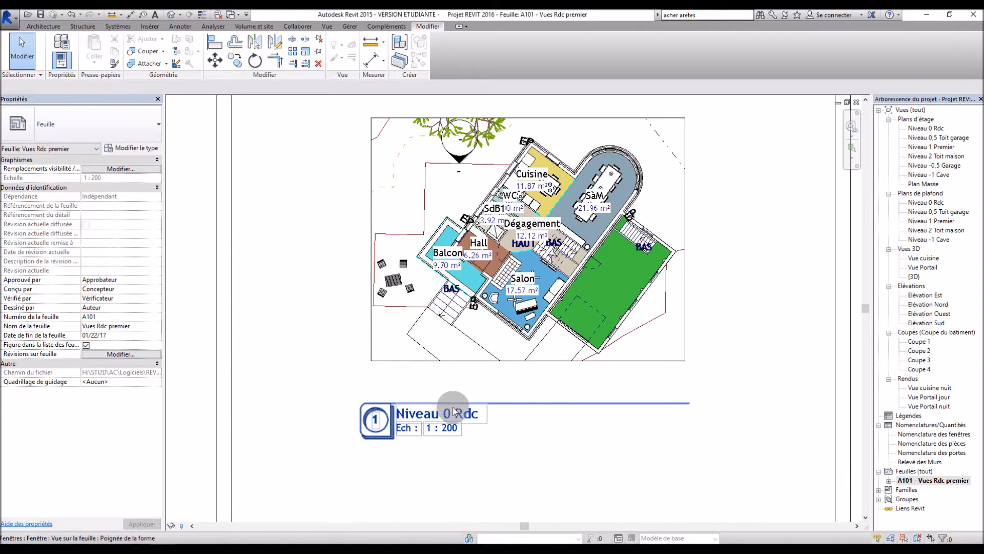
{"action": "left_click_drag", "start_coordinate": [524, 403], "coordinate": [526, 378]}
{"action": "left_click", "coordinate": [752, 348]}
- Move the ground floor plan together with its title into the upper-left corner area of the sheet's page frame
{"action": "scroll", "coordinate": [754, 347], "scroll_direction": "down", "scroll_amount": 1}
{"action": "scroll", "coordinate": [755, 348], "scroll_direction": "down", "scroll_amount": 2}
{"action": "scroll", "coordinate": [641, 339], "scroll_direction": "up", "scroll_amount": 4}
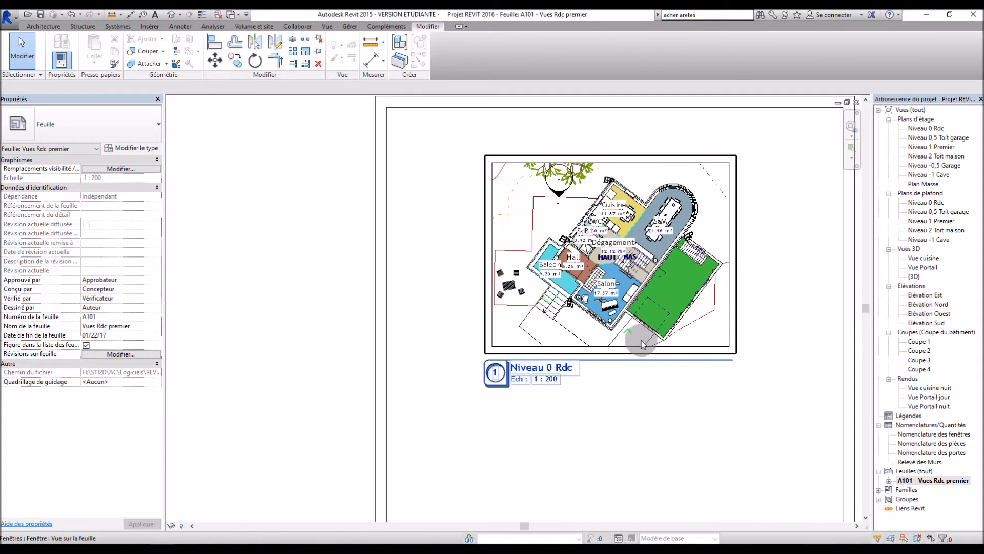
{"action": "left_click_drag", "start_coordinate": [644, 355], "coordinate": [579, 333]}
{"action": "left_click", "coordinate": [258, 356]}
- Examine the layout of sheet A101, including its title block, the placed ground floor plan and the view title
{"action": "scroll", "coordinate": [257, 355], "scroll_direction": "down", "scroll_amount": 3}
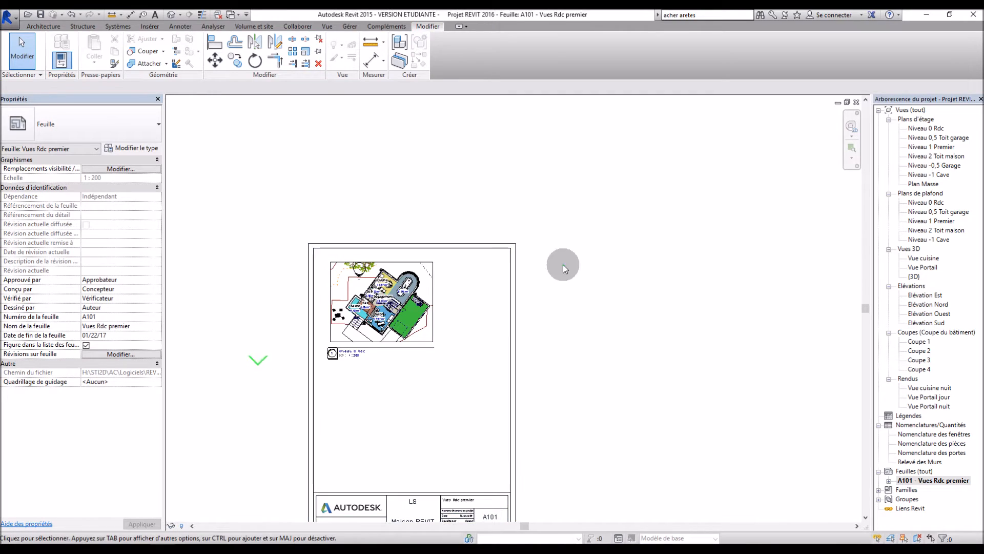
{"action": "scroll", "coordinate": [563, 264], "scroll_direction": "down", "scroll_amount": 2}
{"action": "scroll", "coordinate": [439, 404], "scroll_direction": "up", "scroll_amount": 5}
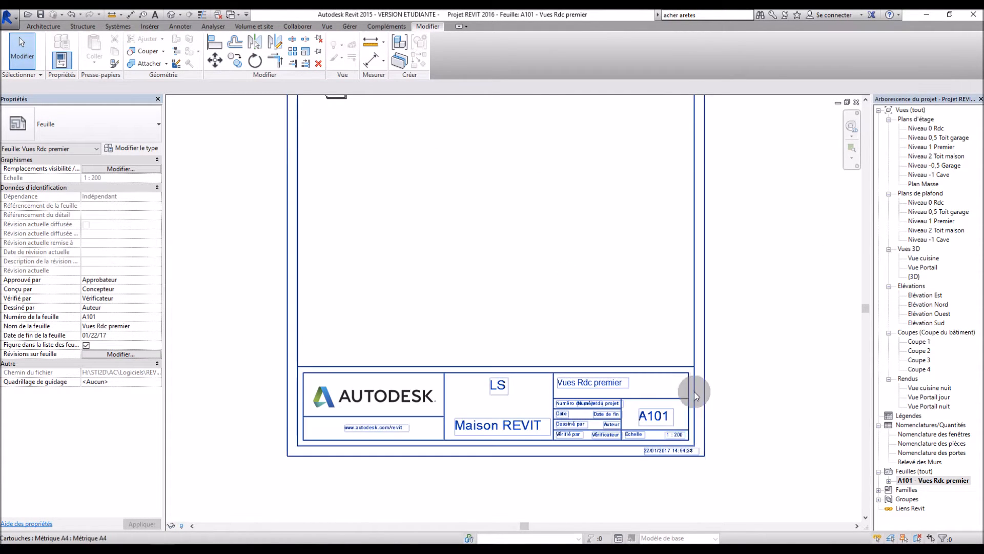
{"action": "scroll", "coordinate": [712, 421], "scroll_direction": "down", "scroll_amount": 5}
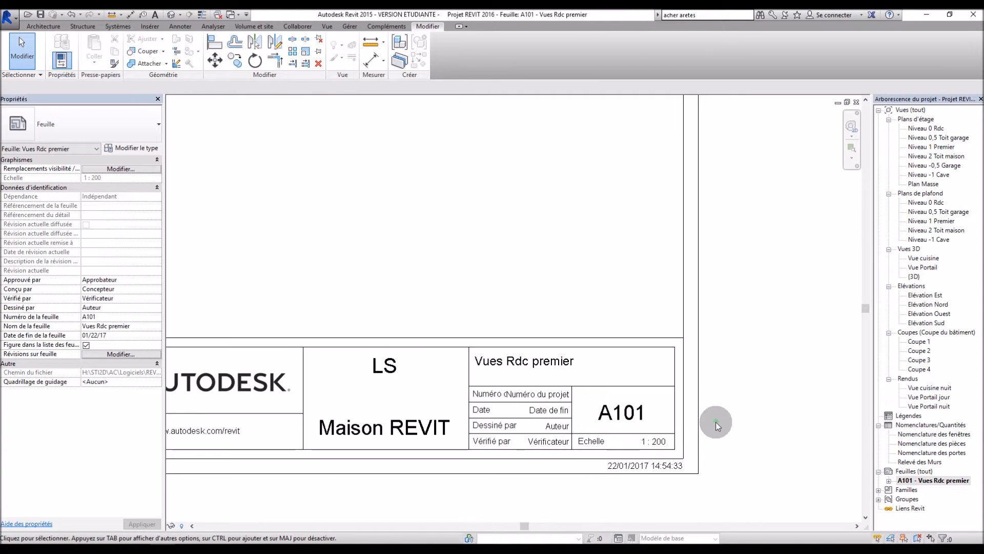
{"action": "scroll", "coordinate": [707, 259], "scroll_direction": "up", "scroll_amount": 2}
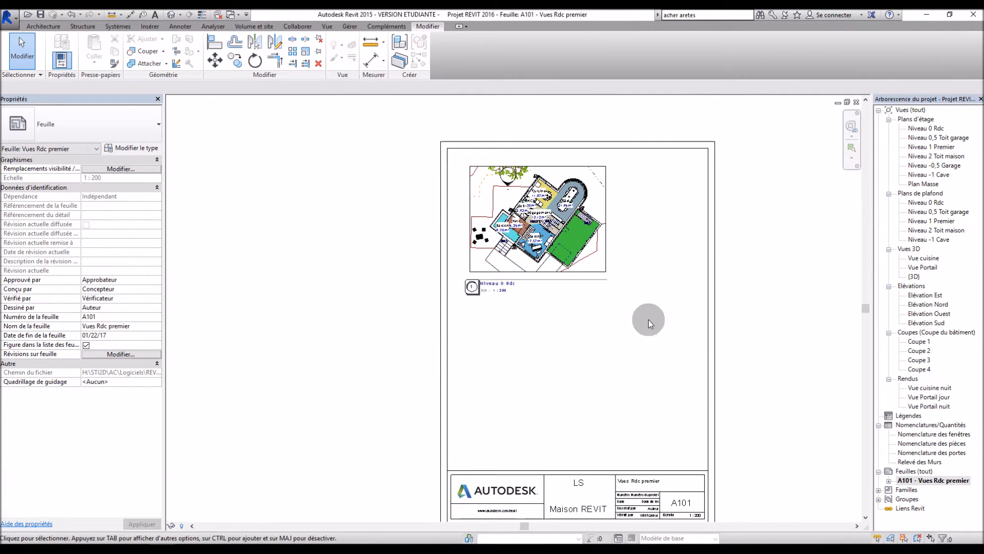
{"action": "scroll", "coordinate": [651, 348], "scroll_direction": "down", "scroll_amount": 2}
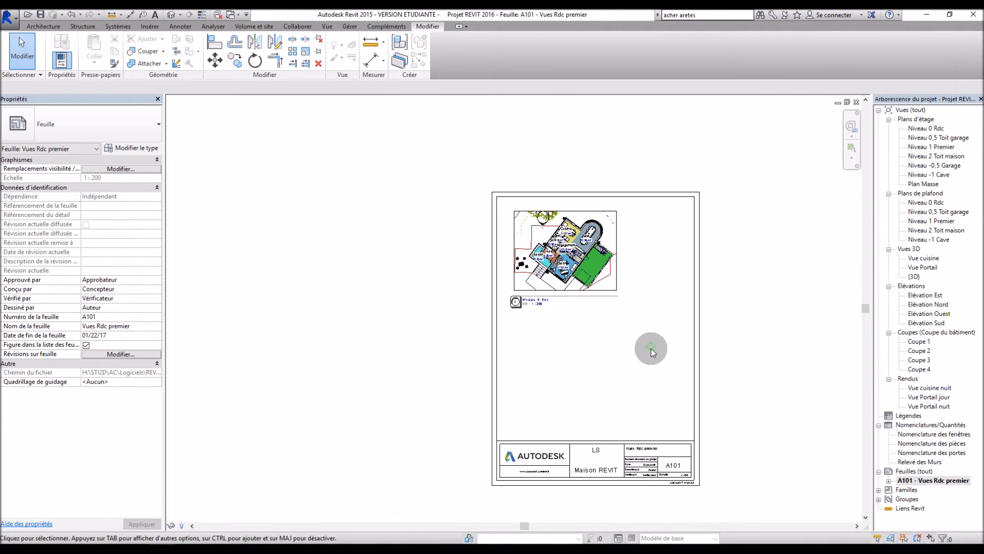
{"action": "scroll", "coordinate": [745, 410], "scroll_direction": "up", "scroll_amount": 2}
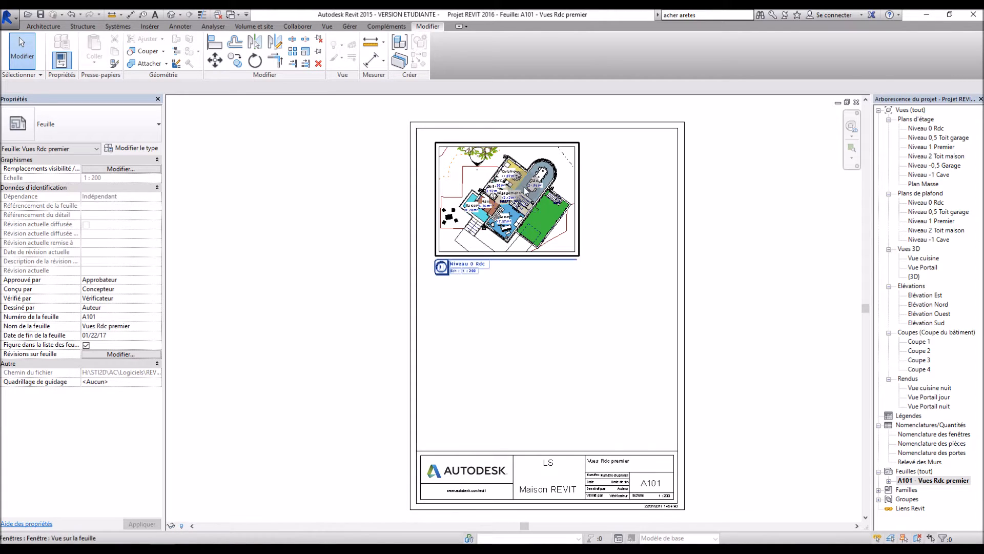
{"action": "scroll", "coordinate": [524, 188], "scroll_direction": "up", "scroll_amount": 1}
{"action": "scroll", "coordinate": [525, 189], "scroll_direction": "up", "scroll_amount": 2}
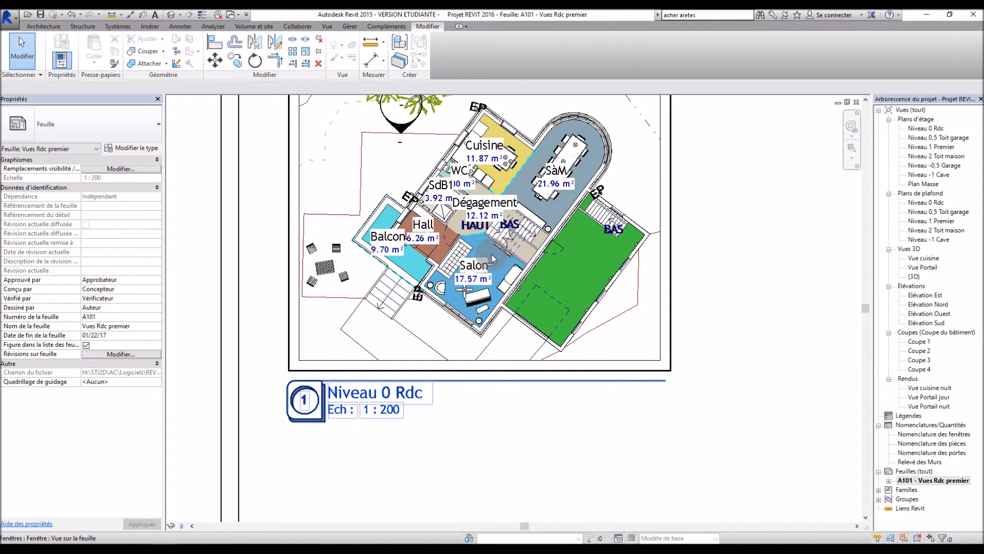
{"action": "scroll", "coordinate": [491, 255], "scroll_direction": "down", "scroll_amount": 2}
- Open the Niveau 0 Rdc floor plan, list the views placed on sheet A101 in the project browser and return to that sheet
{"action": "left_click", "coordinate": [930, 129]}
{"action": "double_click", "coordinate": [932, 129]}
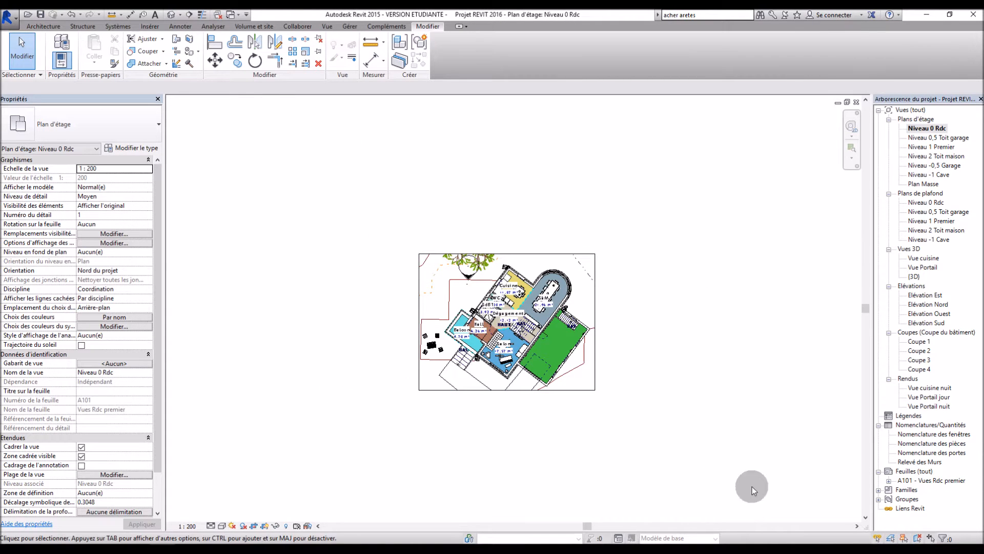
{"action": "left_click", "coordinate": [890, 482]}
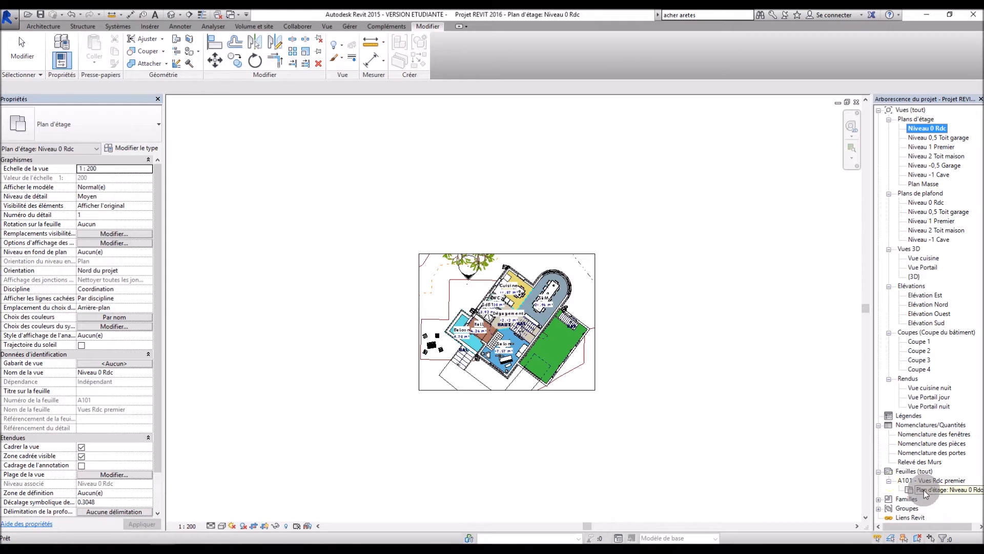
{"action": "left_click", "coordinate": [925, 491]}
{"action": "double_click", "coordinate": [930, 488]}
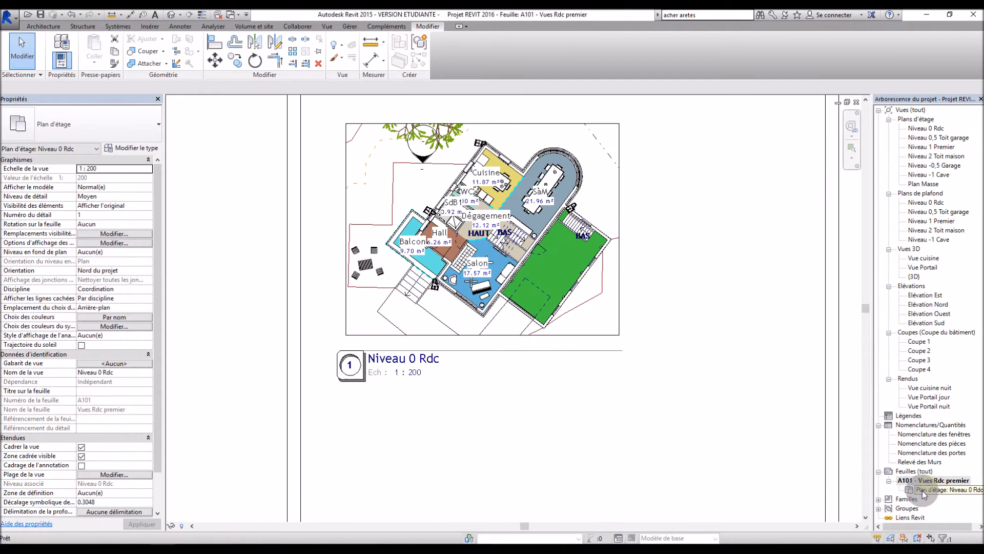
{"action": "left_click", "coordinate": [624, 395]}
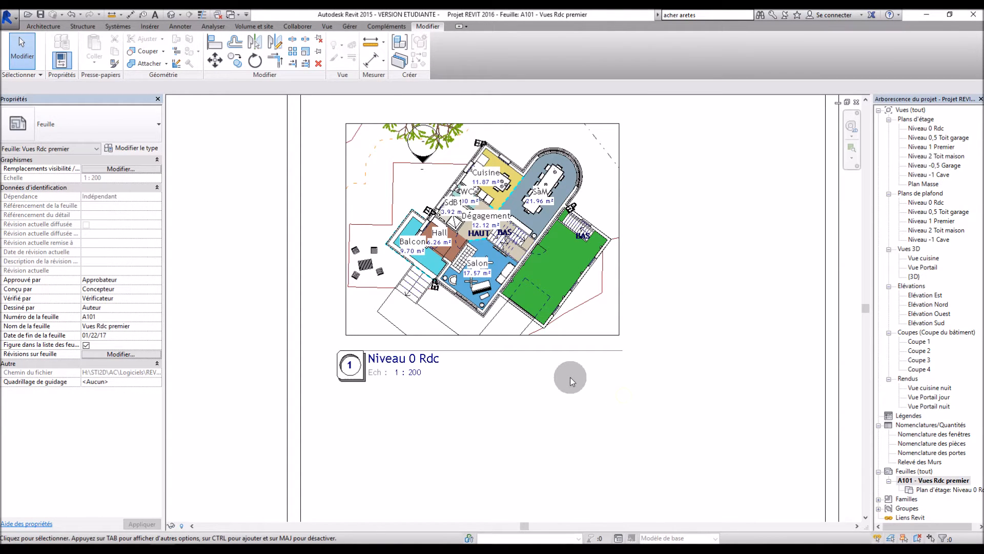
{"action": "scroll", "coordinate": [570, 374], "scroll_direction": "up", "scroll_amount": 3}
{"action": "scroll", "coordinate": [570, 373], "scroll_direction": "down", "scroll_amount": 5}
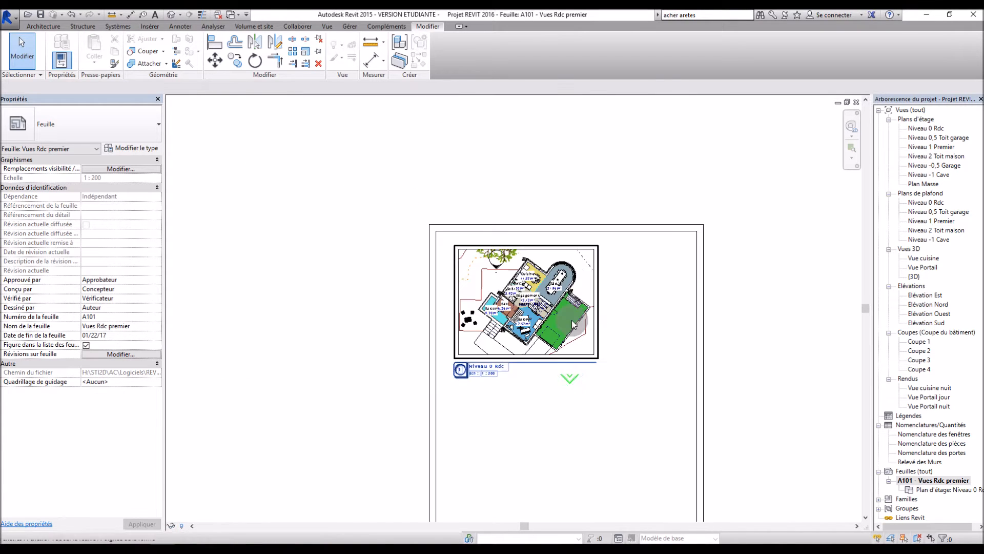
{"action": "scroll", "coordinate": [584, 432], "scroll_direction": "up", "scroll_amount": 3}
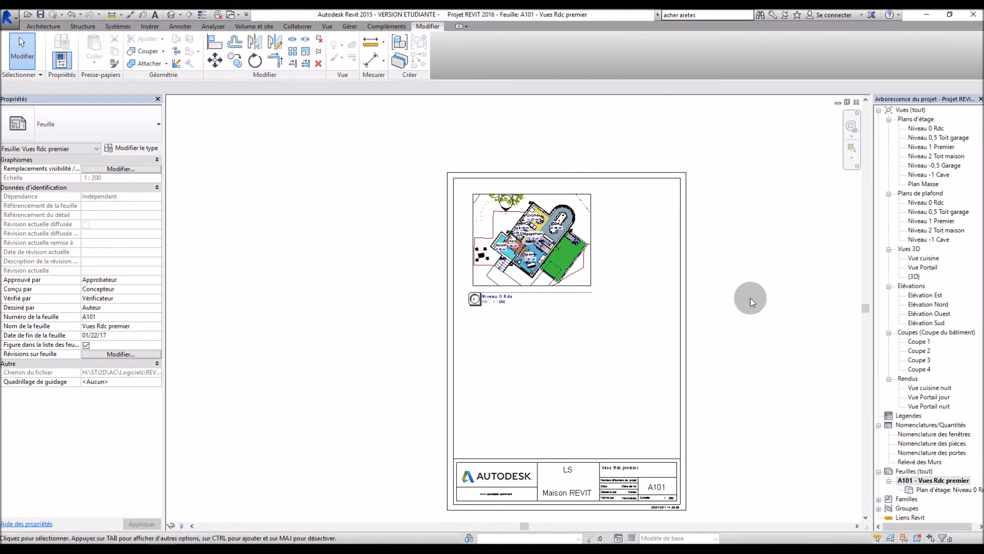
- Delete the placed Niveau 0 Rdc plan from sheet A101
{"action": "left_click", "coordinate": [565, 285]}
{"action": "key", "text": "Delete"}
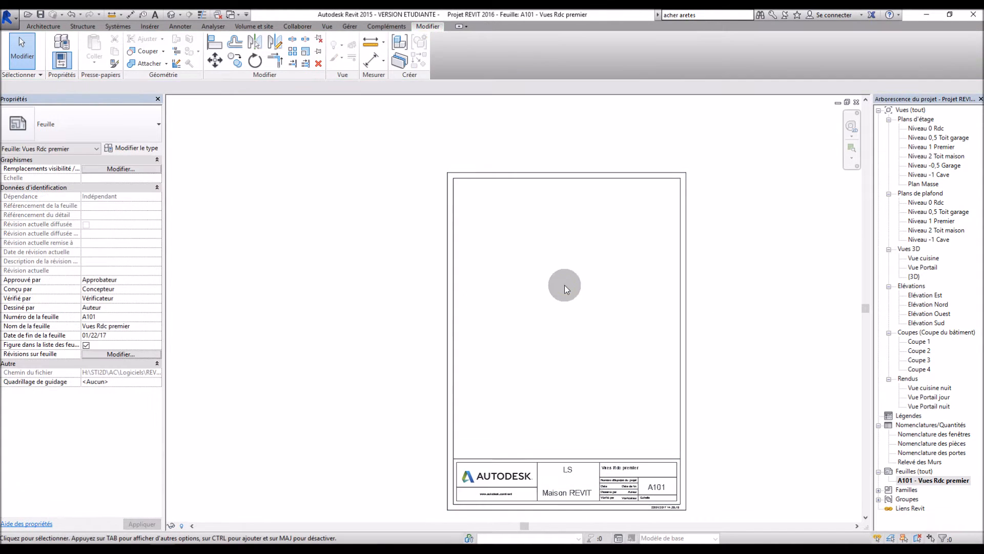
{"action": "scroll", "coordinate": [766, 460], "scroll_direction": "up", "scroll_amount": 4}
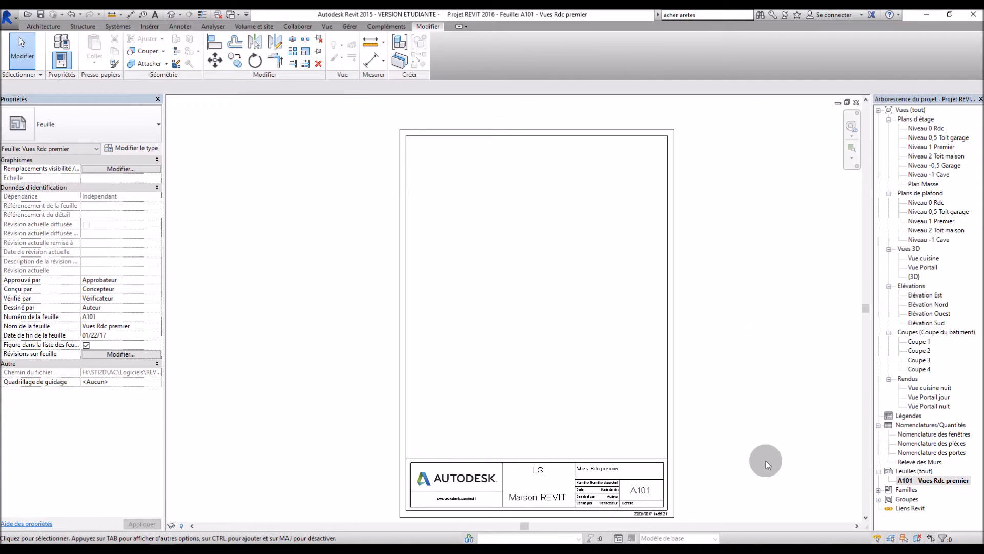
- Open the Niveau 0 Rdc floor plan, set its view scale to 1:100 and turn off cropping
{"action": "double_click", "coordinate": [916, 129]}
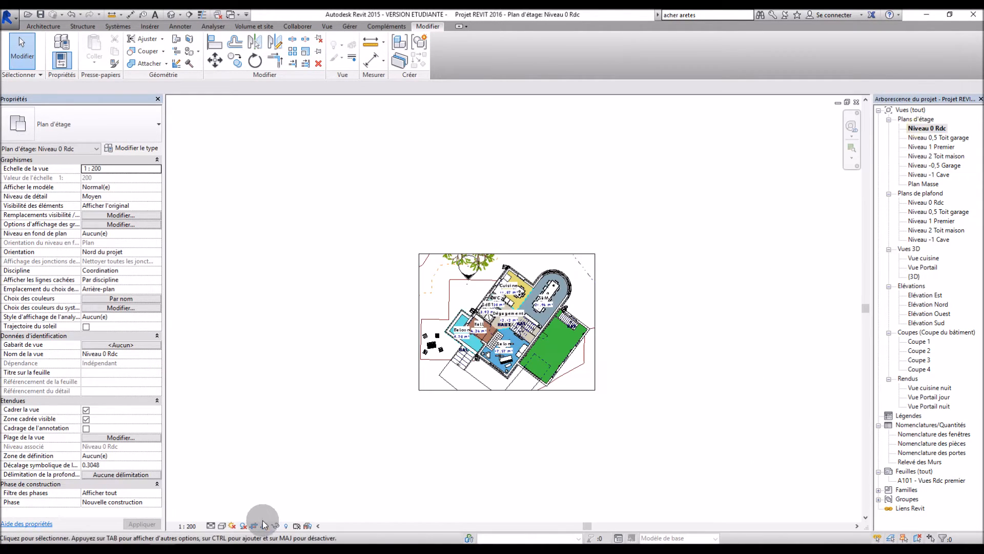
{"action": "left_click", "coordinate": [197, 526]}
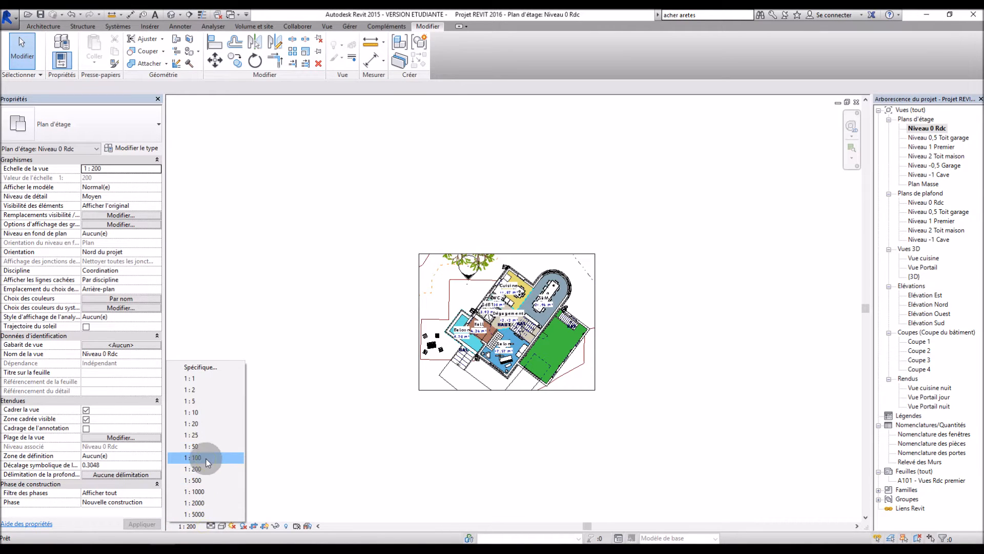
{"action": "left_click", "coordinate": [206, 461]}
{"action": "left_click", "coordinate": [256, 525]}
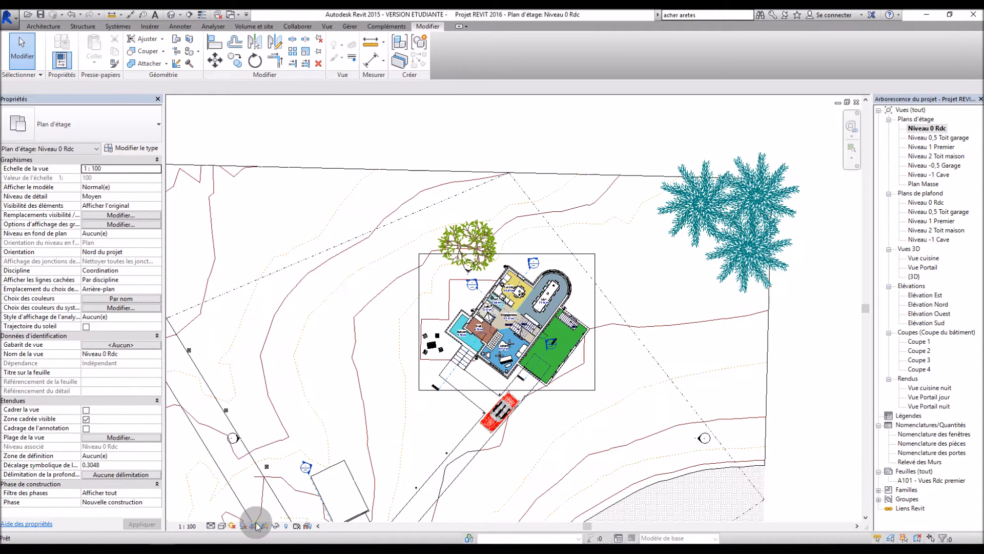
- Enlarge the Niveau 0 Rdc crop region on all four sides so it encloses the whole site
{"action": "scroll", "coordinate": [523, 397], "scroll_direction": "down", "scroll_amount": 3}
{"action": "scroll", "coordinate": [518, 392], "scroll_direction": "up", "scroll_amount": 2}
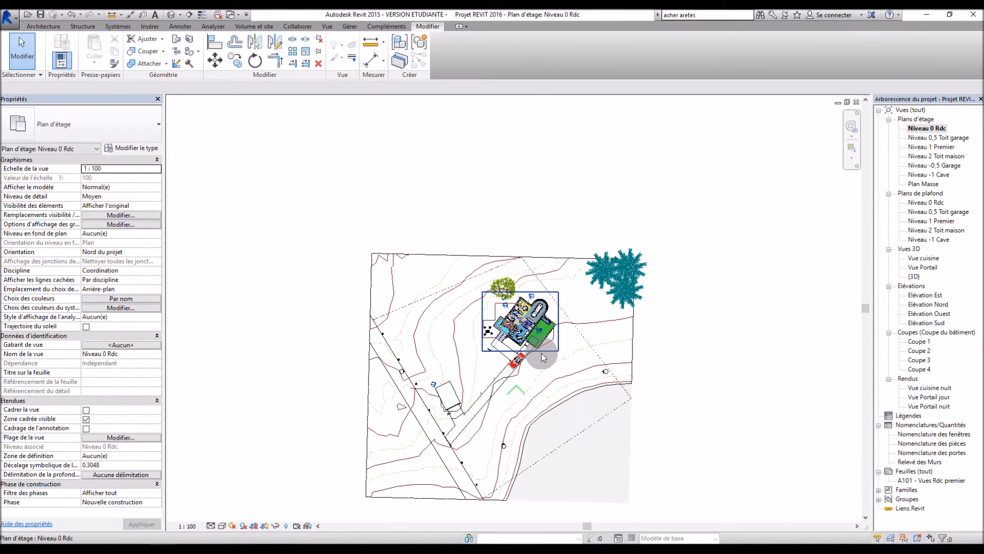
{"action": "mouse_move", "coordinate": [542, 351]}
{"action": "left_mouse_down"}
{"action": "mouse_move", "coordinate": [529, 449]}
{"action": "mouse_move", "coordinate": [529, 351]}
{"action": "left_mouse_up"}
{"action": "left_click_drag", "start_coordinate": [522, 290], "coordinate": [521, 227]}
{"action": "left_click_drag", "start_coordinate": [484, 291], "coordinate": [349, 288]}
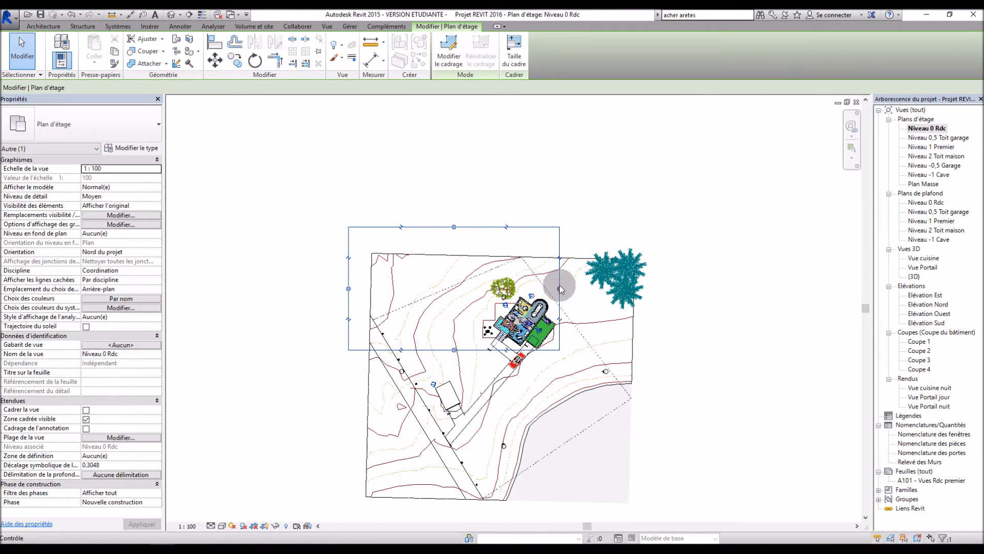
{"action": "left_click_drag", "start_coordinate": [560, 288], "coordinate": [675, 289]}
{"action": "left_click_drag", "start_coordinate": [511, 349], "coordinate": [512, 515]}
{"action": "left_click", "coordinate": [757, 390]}
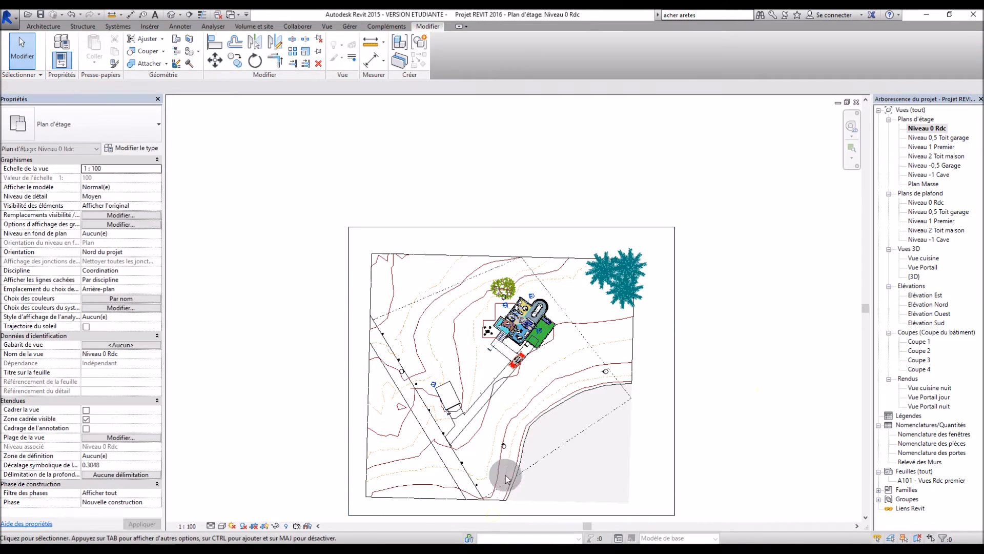
- Hide the crop region boundary in the Niveau 0 Rdc view
{"action": "left_click", "coordinate": [269, 529]}
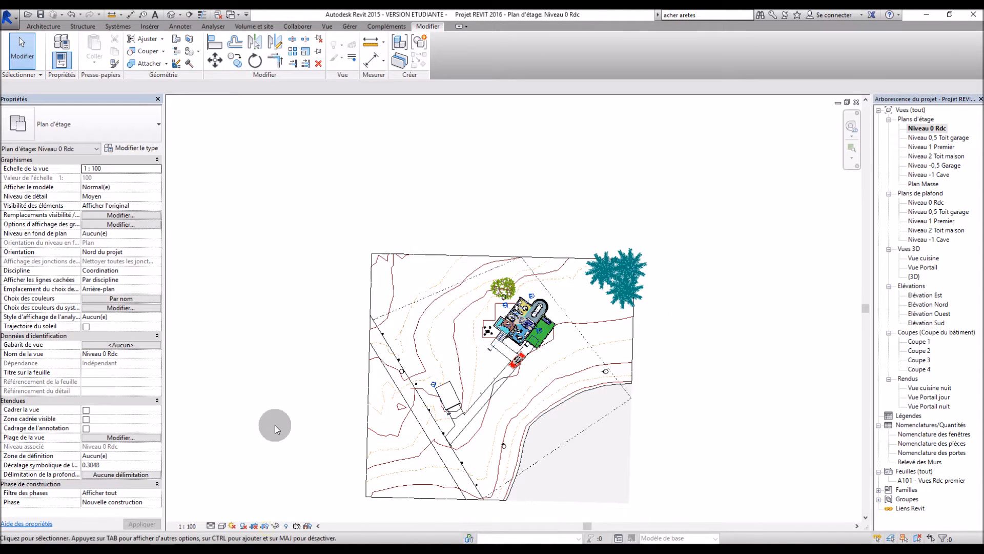
{"action": "scroll", "coordinate": [328, 362], "scroll_direction": "up", "scroll_amount": 2}
{"action": "scroll", "coordinate": [347, 341], "scroll_direction": "down", "scroll_amount": 6}
{"action": "scroll", "coordinate": [396, 447], "scroll_direction": "up", "scroll_amount": 5}
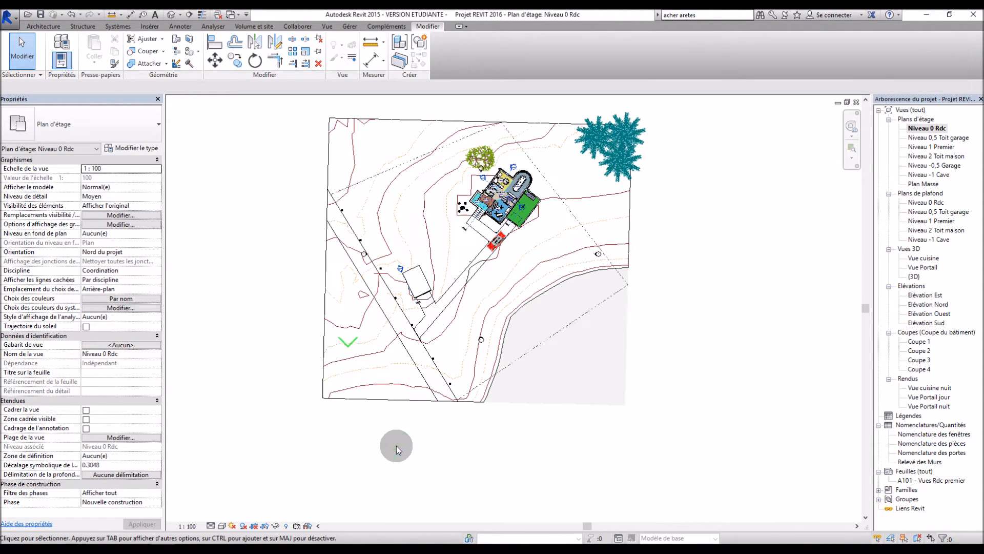
{"action": "scroll", "coordinate": [393, 405], "scroll_direction": "down", "scroll_amount": 1}
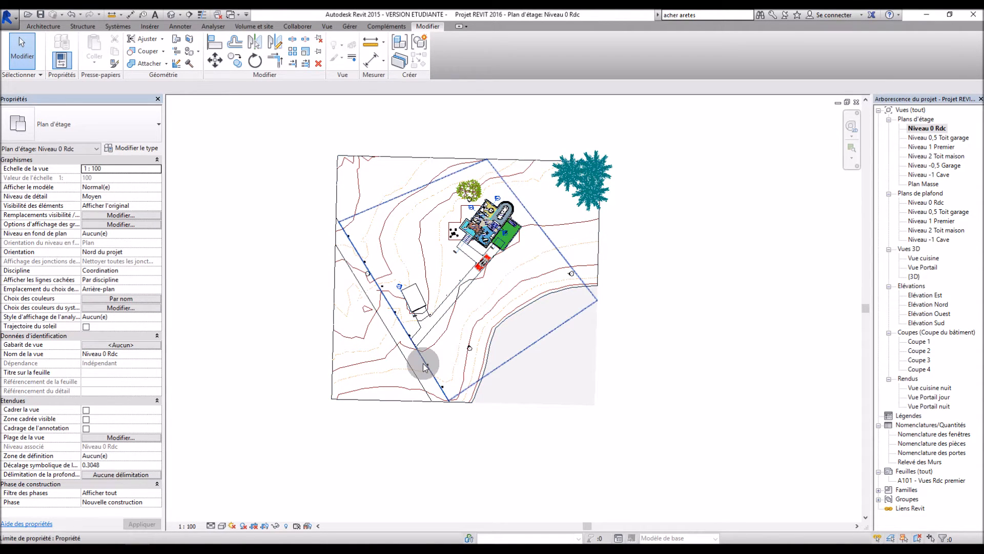
- Duplicate the Niveau 0 Rdc floor plan view and rename the copy as ZZ Niveau 0 Rdc
{"action": "right_click", "coordinate": [927, 129]}
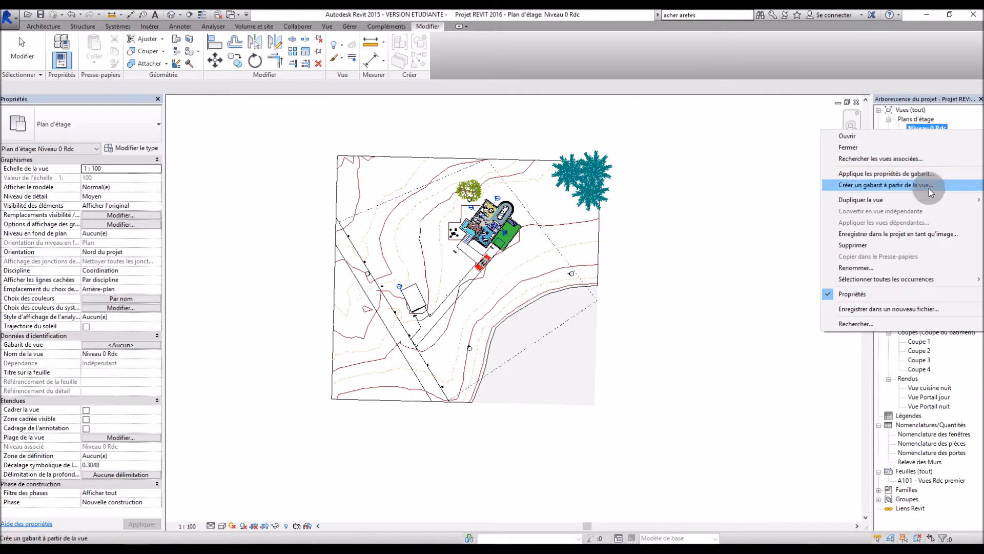
{"action": "mouse_move", "coordinate": [924, 199]}
{"action": "left_click", "coordinate": [783, 200]}
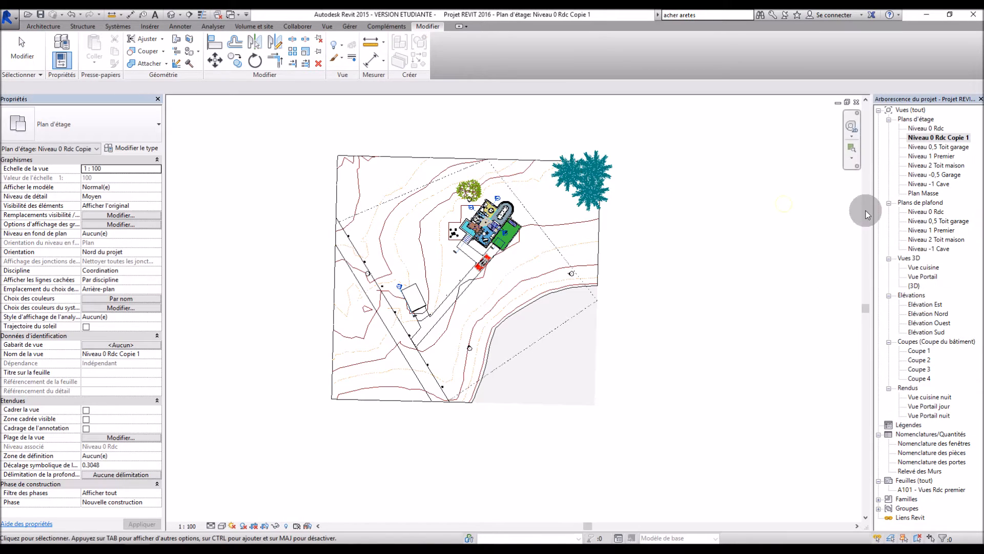
{"action": "right_click", "coordinate": [931, 137]}
{"action": "left_click", "coordinate": [875, 275]}
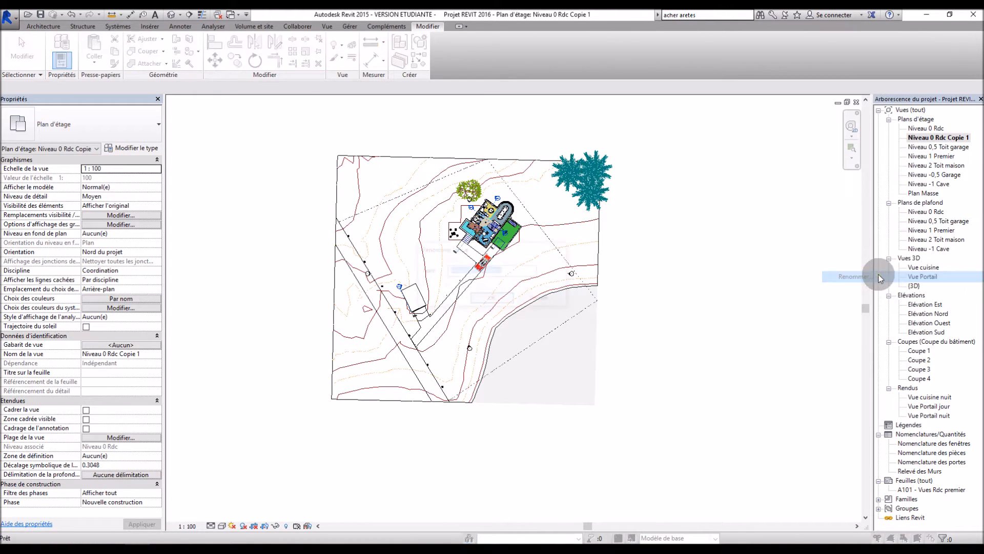
{"action": "left_click", "coordinate": [452, 271]}
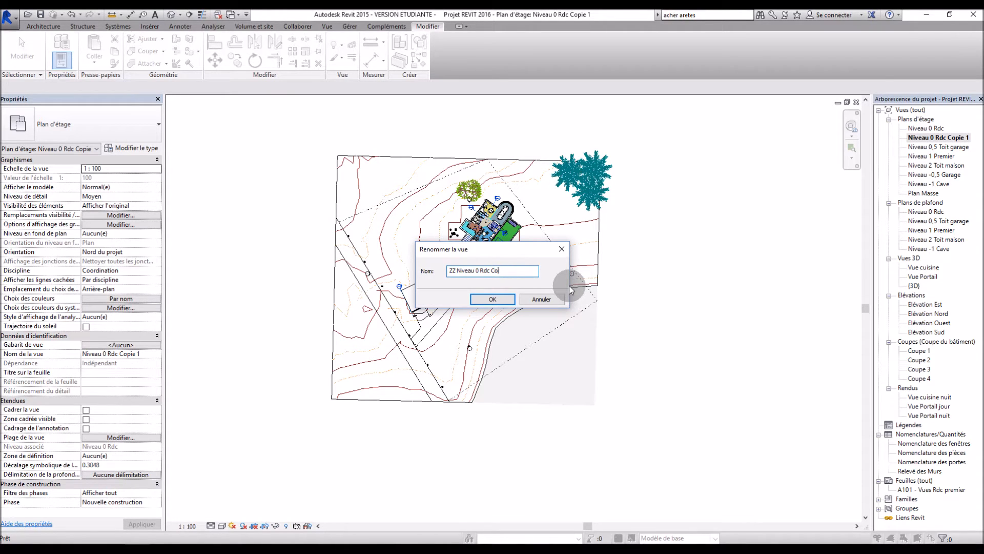
{"action": "left_click", "coordinate": [493, 300]}
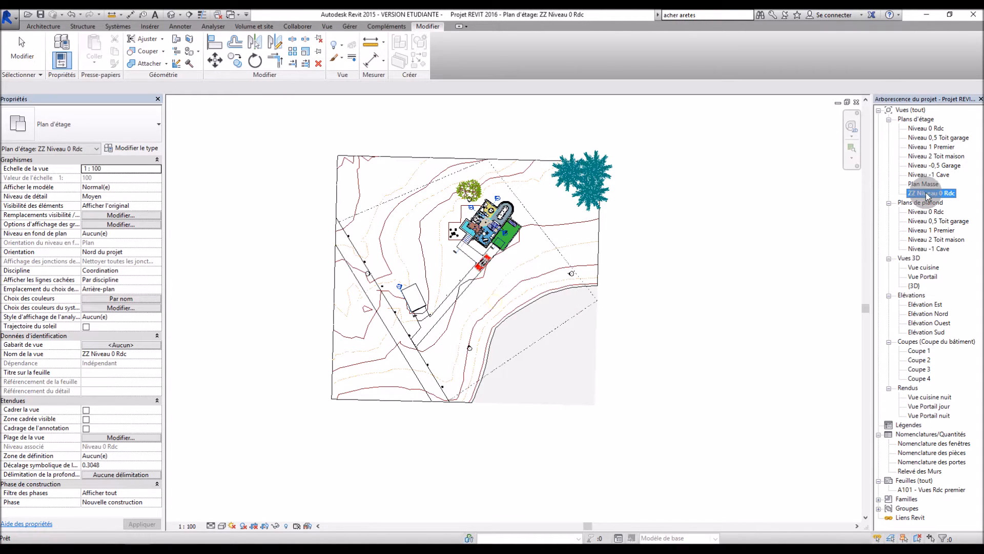
- Show the crop region boundary in the ZZ Niveau 0 Rdc view
{"action": "scroll", "coordinate": [456, 226], "scroll_direction": "up", "scroll_amount": 3}
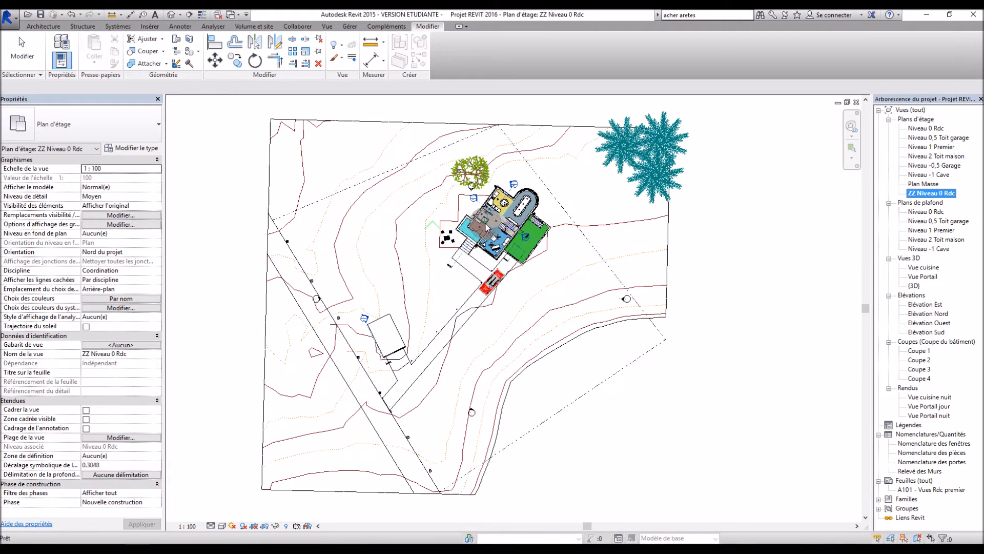
{"action": "left_click", "coordinate": [257, 527]}
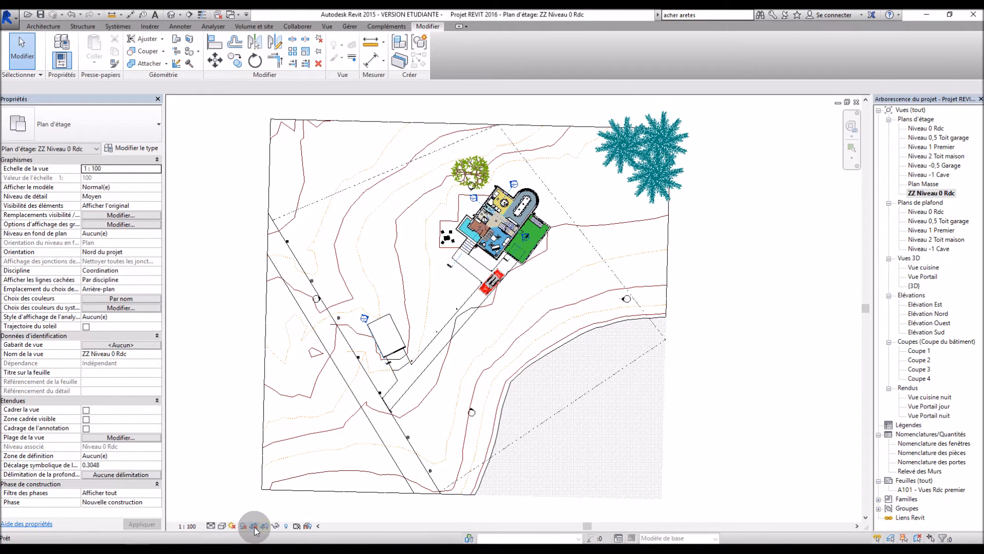
{"action": "left_click", "coordinate": [265, 527]}
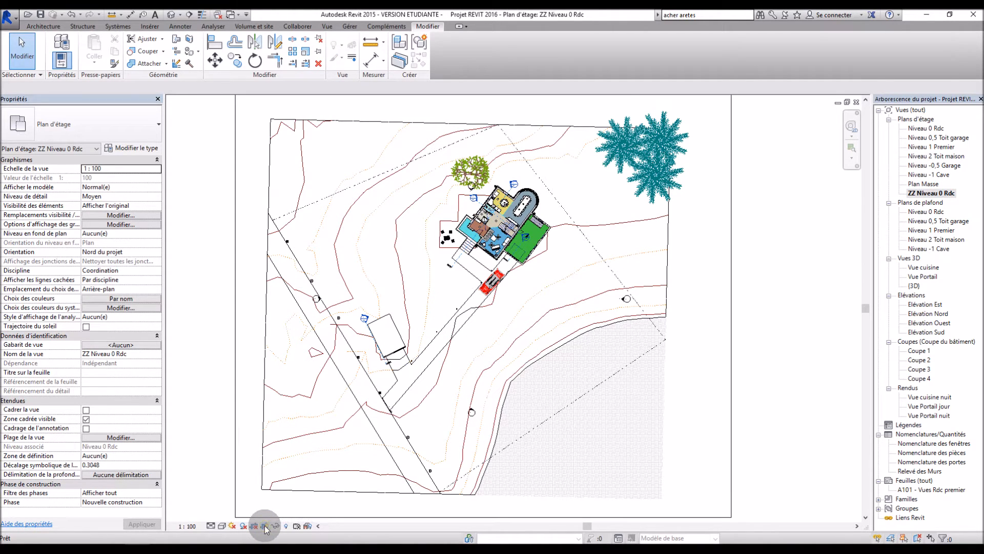
- Activate cropping in the ZZ Niveau 0 Rdc view and shrink the crop region on all four sides to frame only the house
{"action": "left_click", "coordinate": [256, 526]}
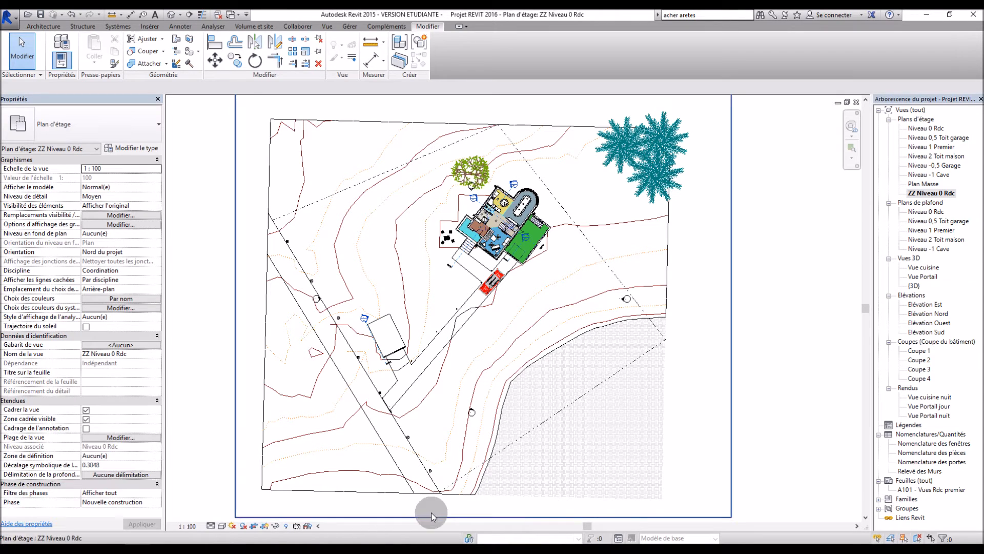
{"action": "left_click_drag", "start_coordinate": [442, 516], "coordinate": [511, 270]}
{"action": "scroll", "coordinate": [494, 275], "scroll_direction": "down", "scroll_amount": 3}
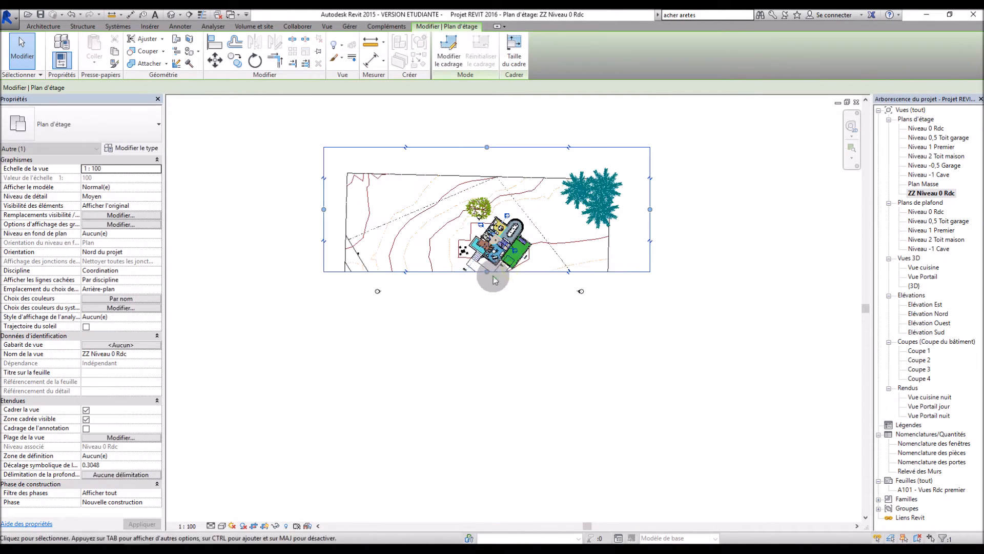
{"action": "scroll", "coordinate": [488, 186], "scroll_direction": "up", "scroll_amount": 4}
{"action": "left_click_drag", "start_coordinate": [487, 118], "coordinate": [333, 251]}
{"action": "left_click_drag", "start_coordinate": [199, 284], "coordinate": [432, 279]}
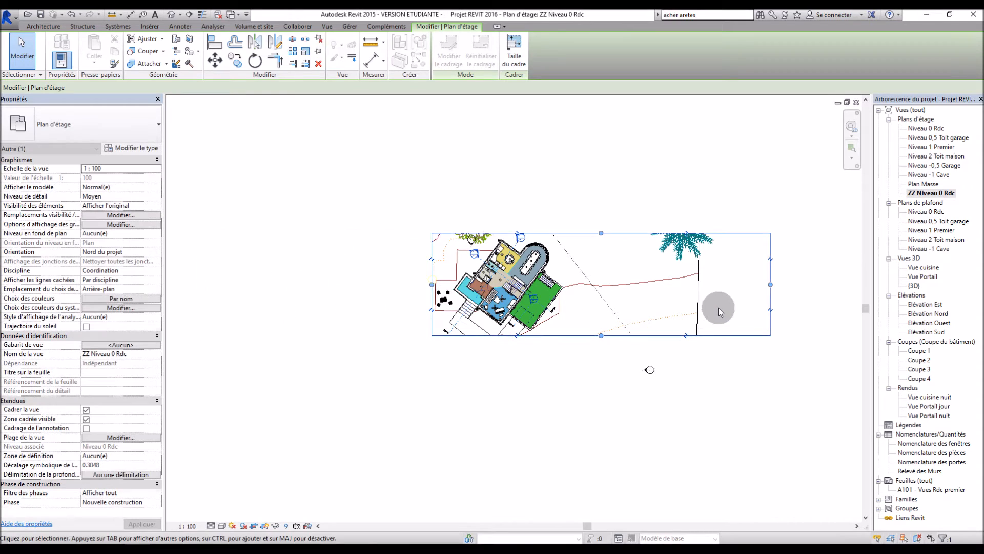
{"action": "left_click_drag", "start_coordinate": [769, 286], "coordinate": [589, 358]}
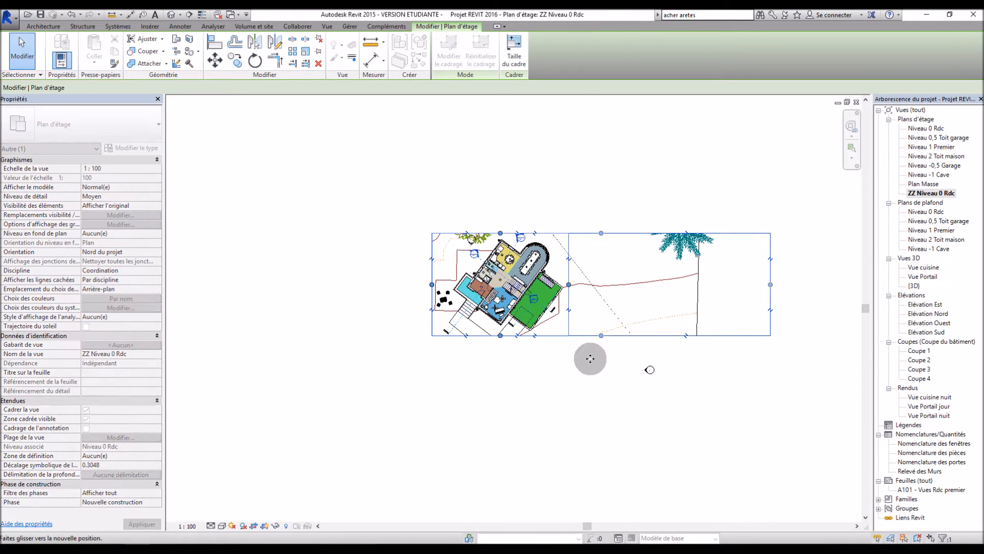
{"action": "left_click", "coordinate": [553, 379]}
{"action": "scroll", "coordinate": [506, 283], "scroll_direction": "up", "scroll_amount": 3}
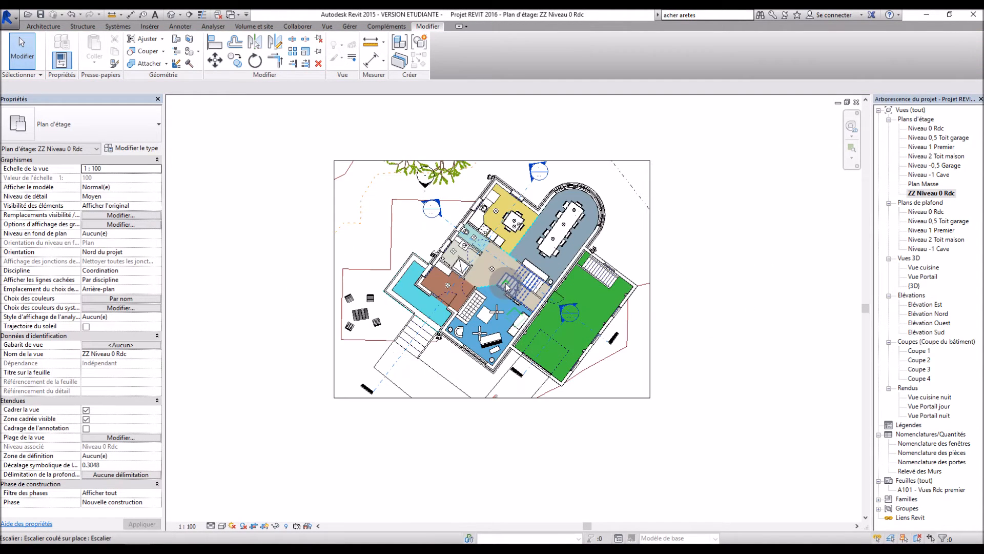
- Check the extent of the original Niveau 0 Rdc plan against the cropped copy, and return to the ZZ Niveau 0 Rdc view
{"action": "double_click", "coordinate": [926, 128]}
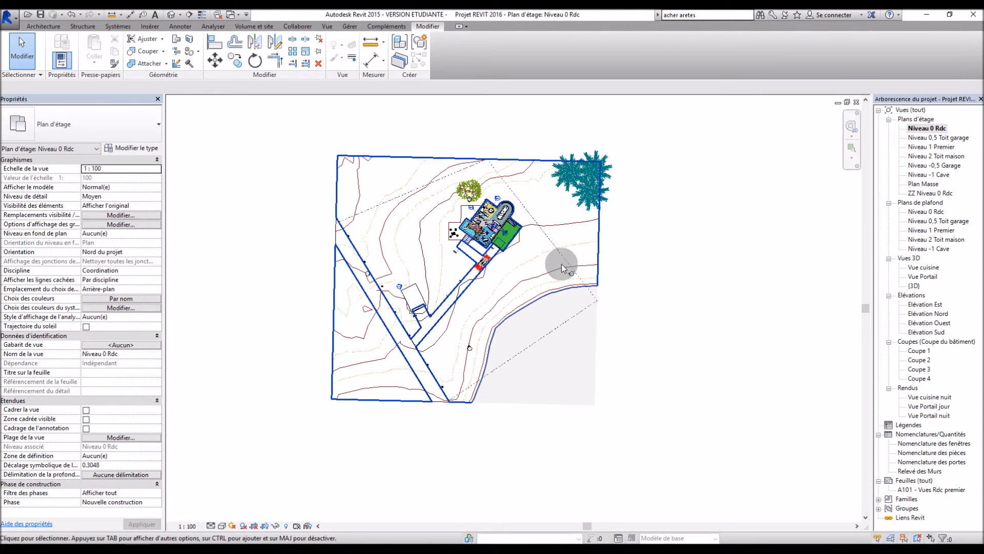
{"action": "scroll", "coordinate": [499, 259], "scroll_direction": "up", "scroll_amount": 3}
{"action": "double_click", "coordinate": [927, 193]}
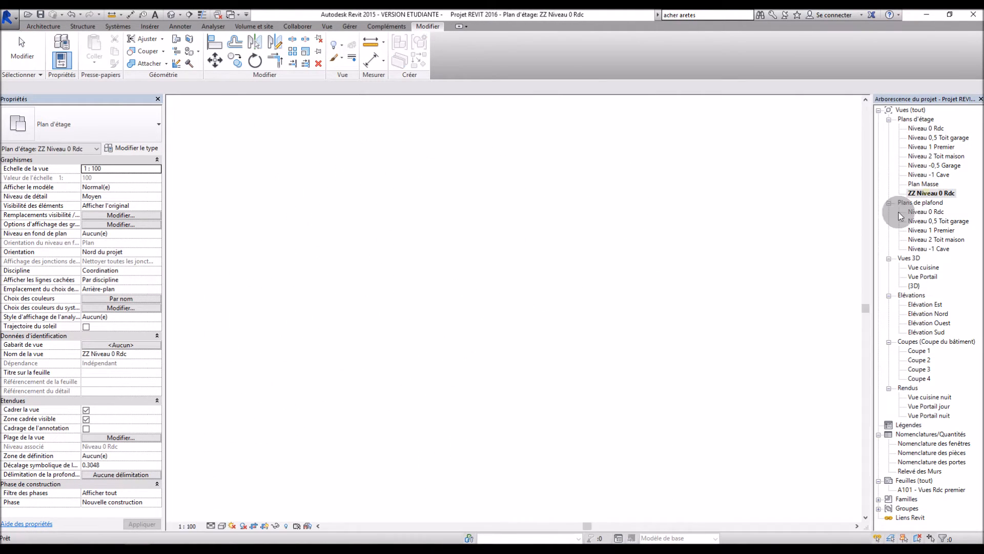
{"action": "scroll", "coordinate": [546, 254], "scroll_direction": "up", "scroll_amount": 2}
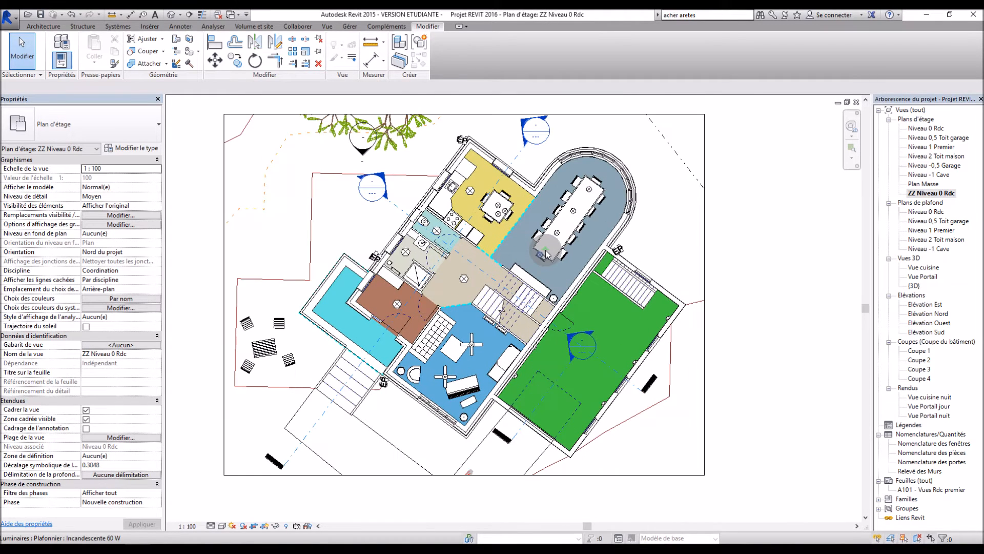
{"action": "left_click", "coordinate": [508, 233]}
{"action": "left_click", "coordinate": [654, 227]}
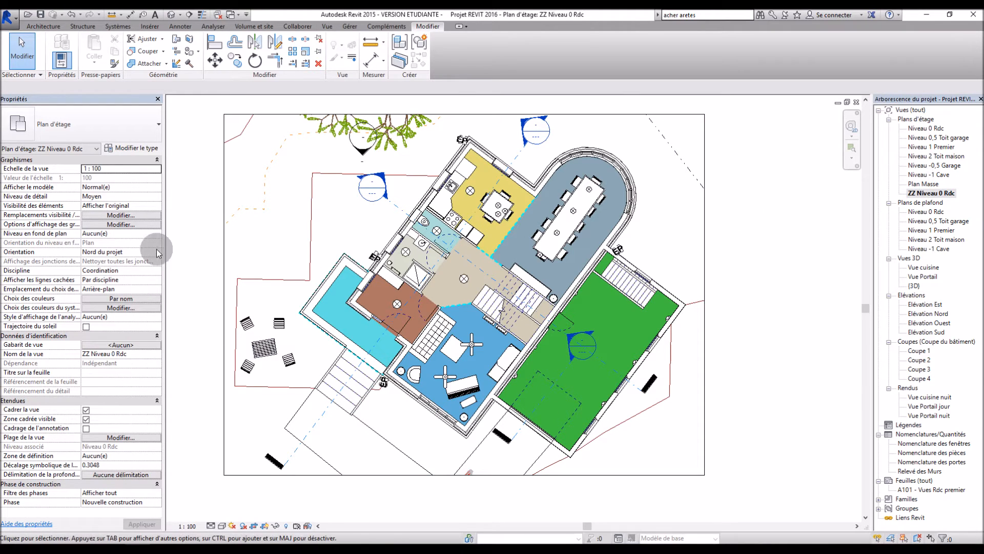
- Set the visual style of the ZZ Niveau 0 Rdc view to Image filaire in its graphic display options
{"action": "left_click", "coordinate": [121, 224]}
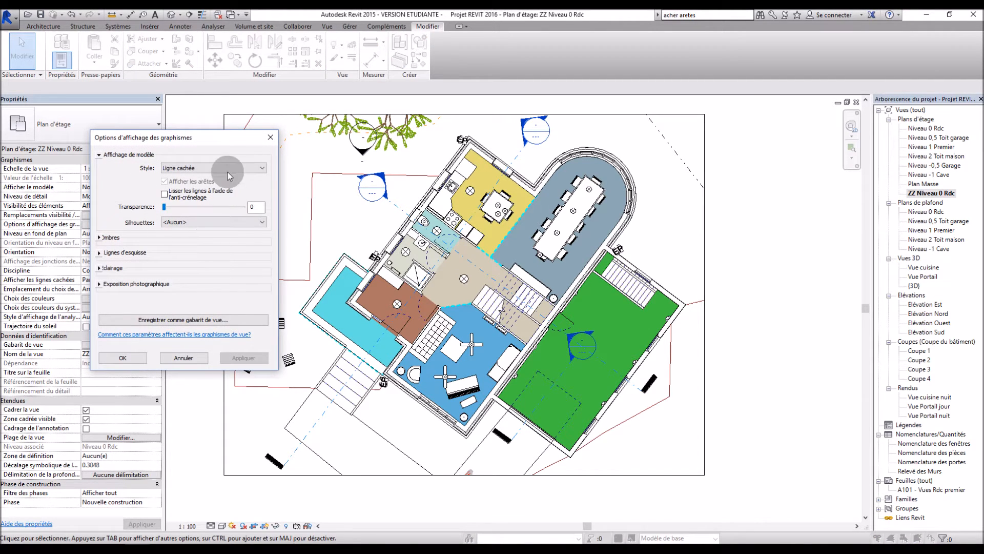
{"action": "left_click", "coordinate": [101, 270]}
{"action": "left_click", "coordinate": [100, 267]}
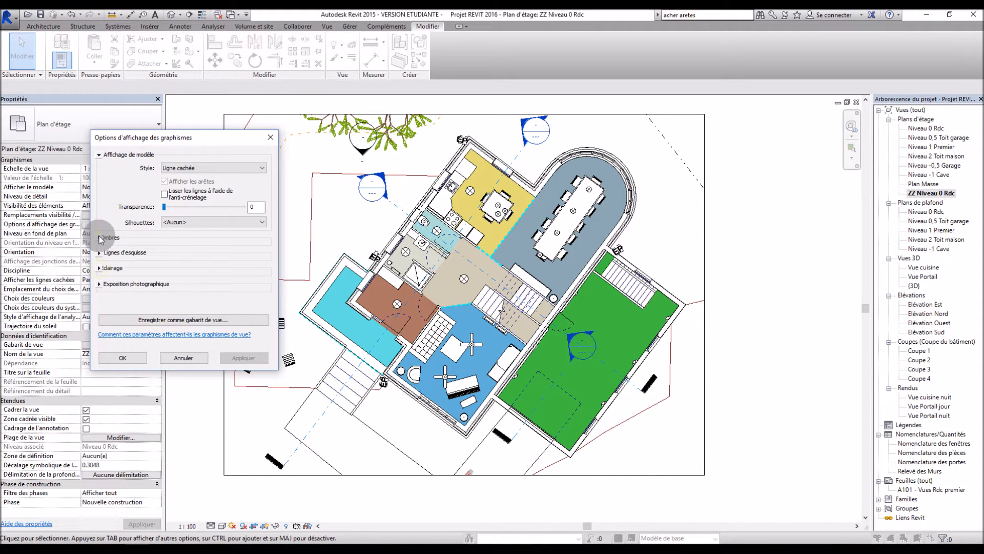
{"action": "left_click", "coordinate": [100, 238]}
{"action": "left_click", "coordinate": [101, 238]}
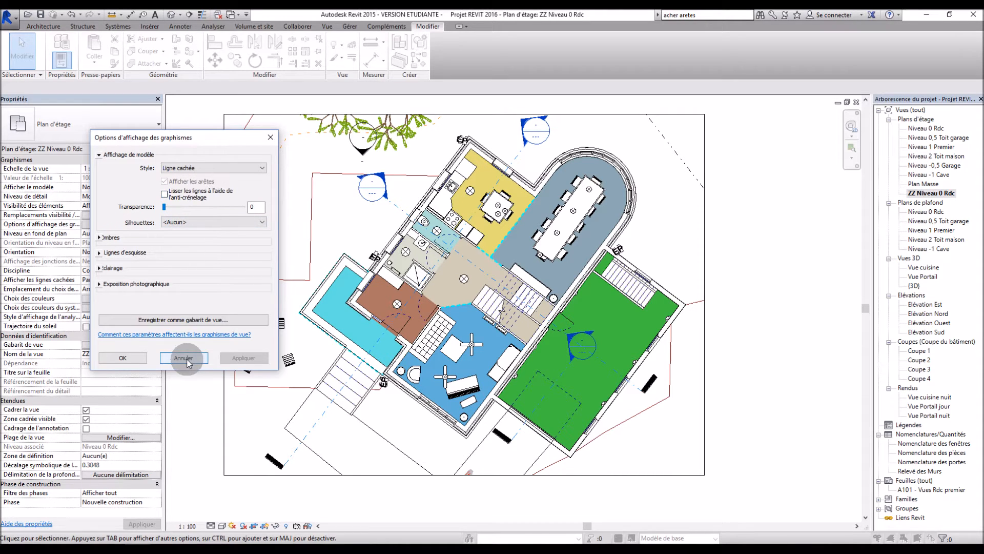
{"action": "left_click", "coordinate": [257, 167]}
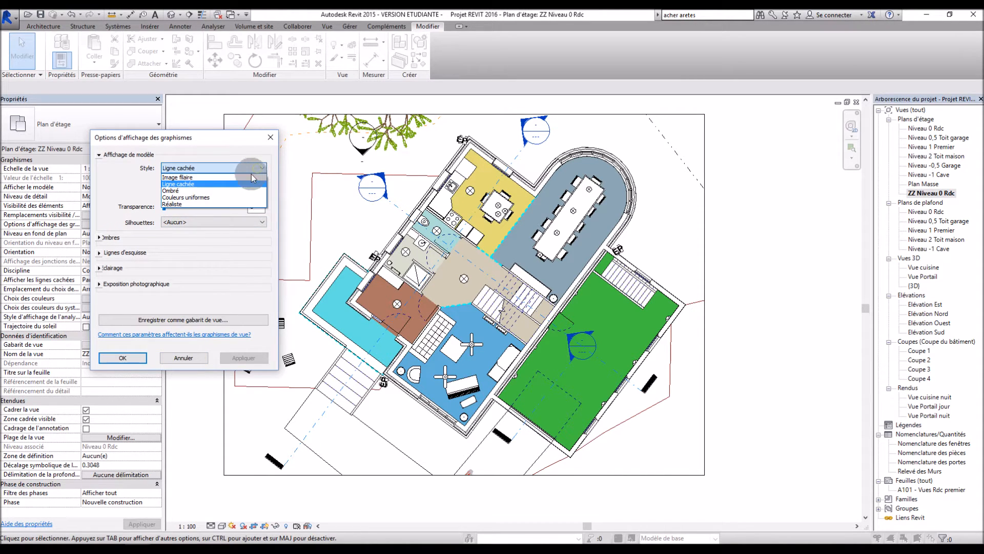
{"action": "left_click", "coordinate": [238, 177]}
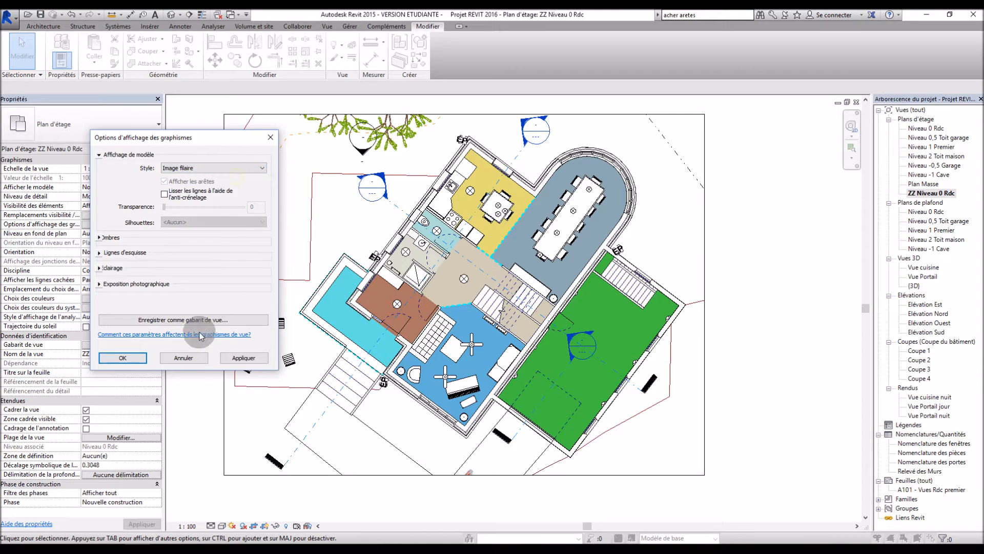
{"action": "left_click", "coordinate": [239, 359]}
{"action": "left_click", "coordinate": [136, 361]}
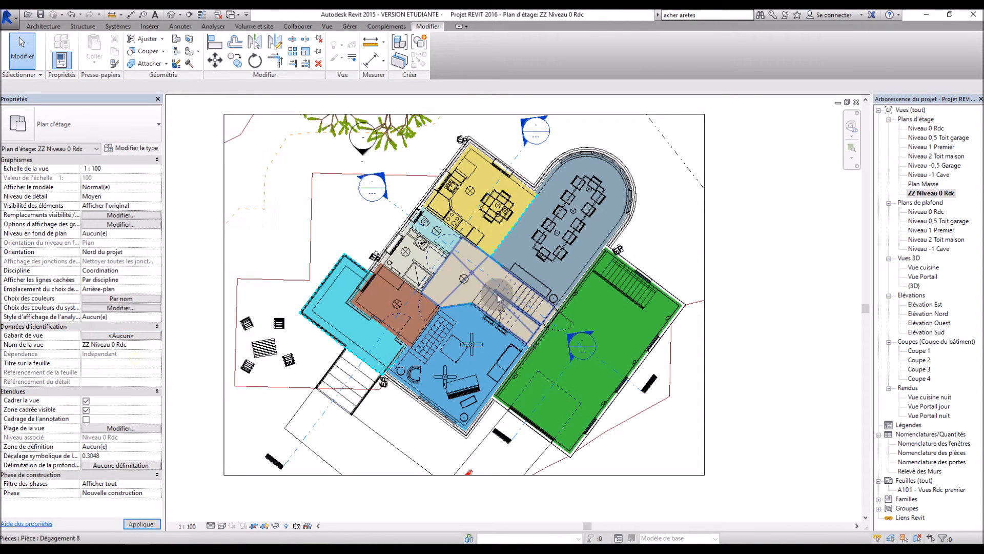
- Try the Couleurs uniformes visual style on the ZZ Niveau 0 Rdc view and set it back to Image filaire
{"action": "left_click", "coordinate": [116, 225]}
{"action": "left_click", "coordinate": [241, 168]}
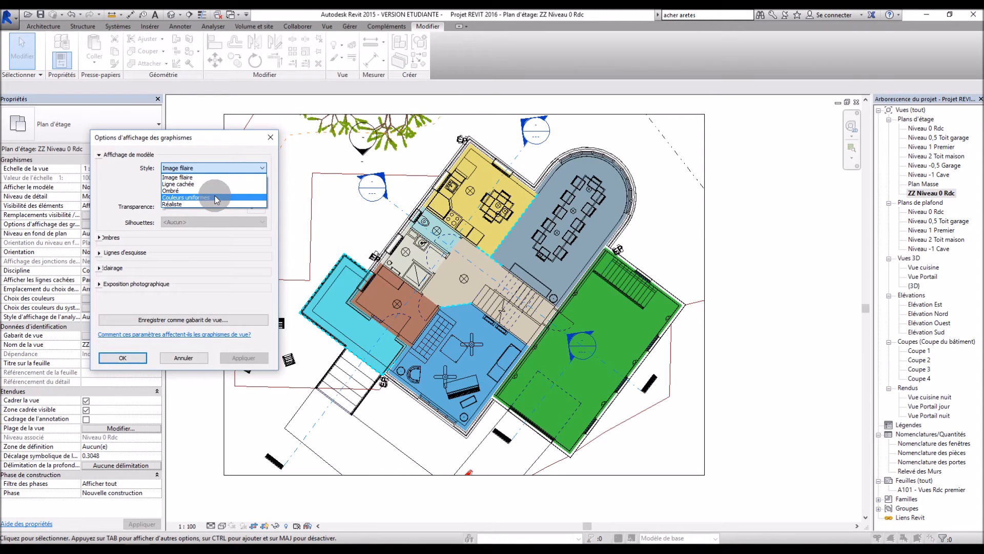
{"action": "left_click", "coordinate": [216, 197]}
{"action": "left_click", "coordinate": [235, 357]}
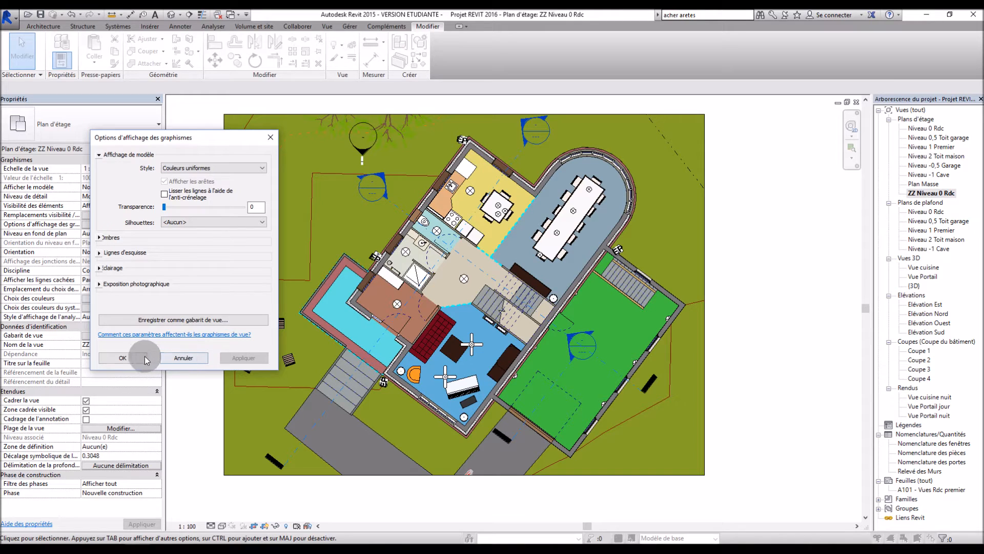
{"action": "left_click", "coordinate": [229, 165]}
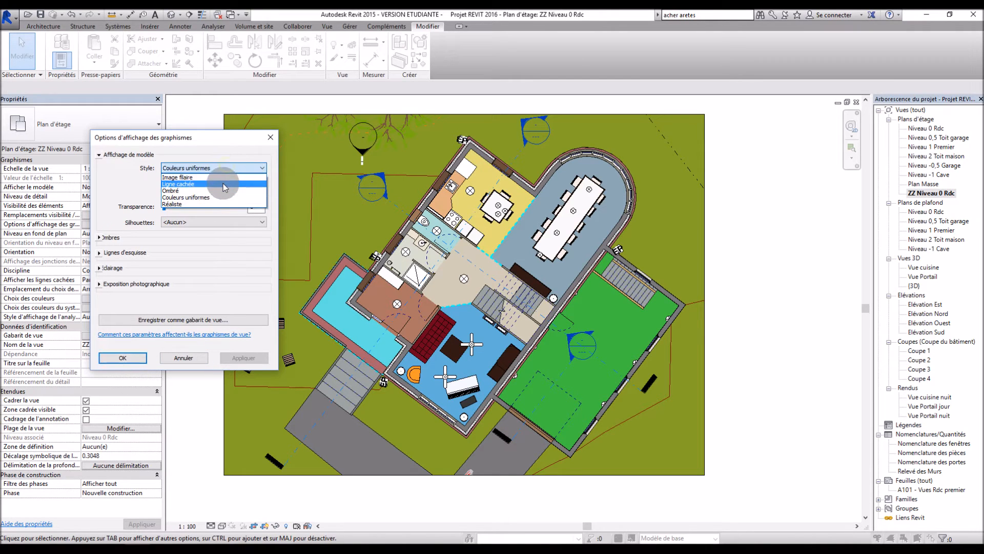
{"action": "left_click", "coordinate": [226, 179]}
{"action": "left_click", "coordinate": [243, 358]}
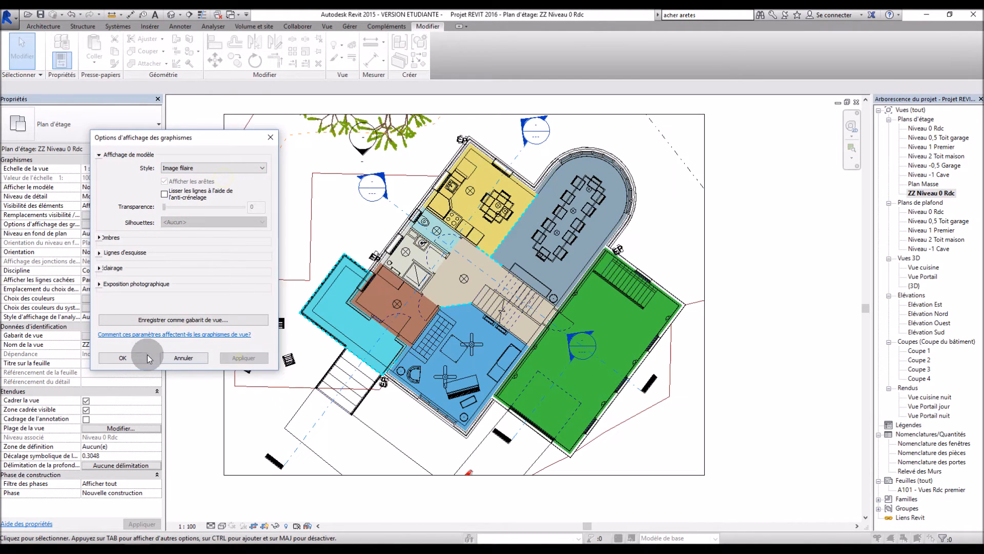
{"action": "left_click", "coordinate": [123, 357]}
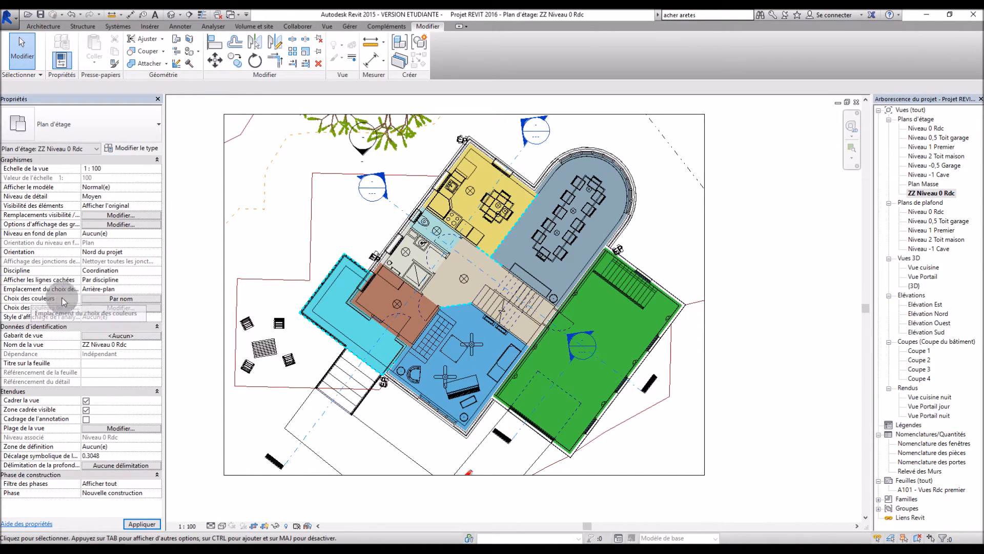
- Remove the room colour fills from the ZZ Niveau 0 Rdc view by setting its Pièces colour scheme to (aucun)
{"action": "left_click", "coordinate": [113, 299]}
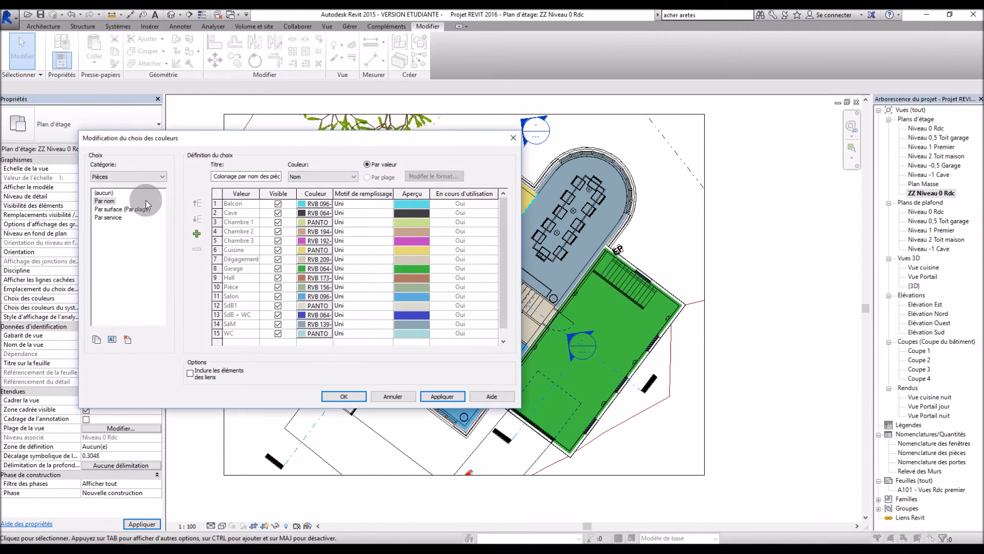
{"action": "left_click", "coordinate": [103, 192]}
{"action": "left_click", "coordinate": [444, 396]}
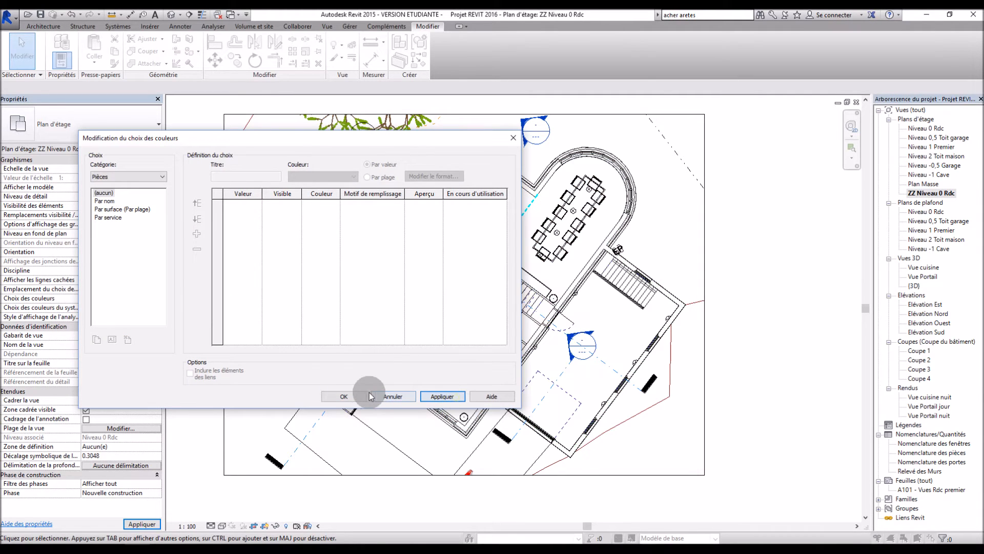
{"action": "left_click", "coordinate": [348, 396]}
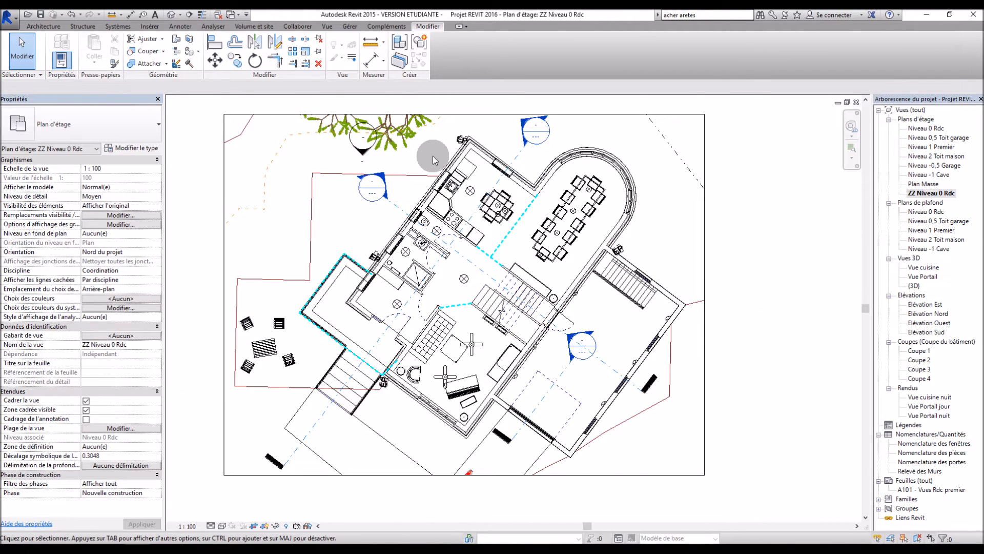
- Place an aligned dimension across the garage's width, using whole walls as reference, outside the end wall near the garage stairs
{"action": "scroll", "coordinate": [433, 159], "scroll_direction": "up", "scroll_amount": 1}
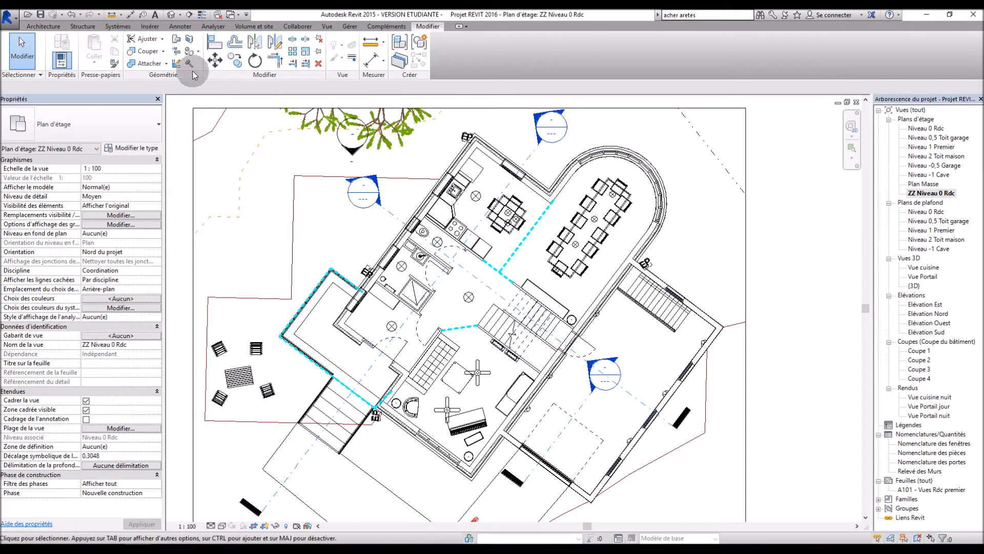
{"action": "left_click", "coordinate": [180, 26]}
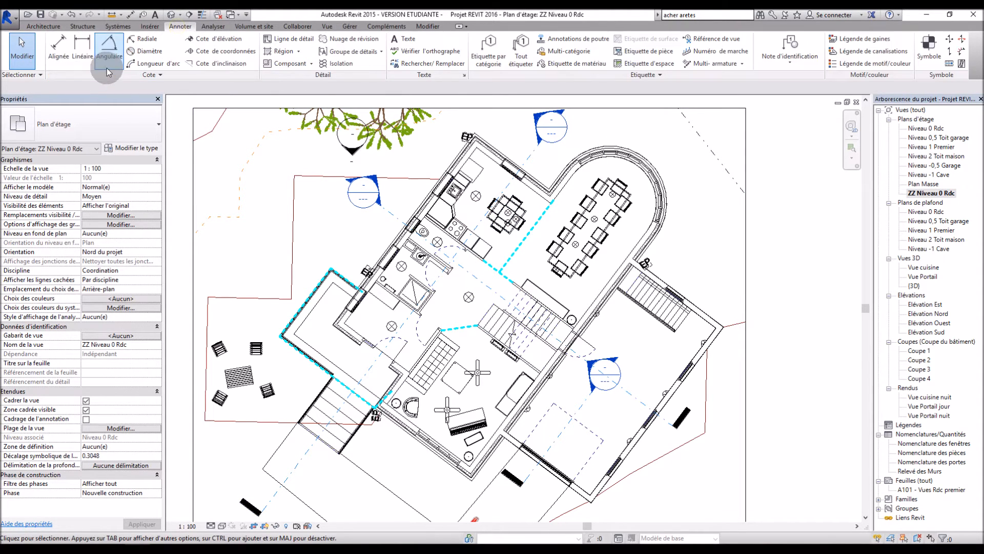
{"action": "left_click", "coordinate": [59, 48]}
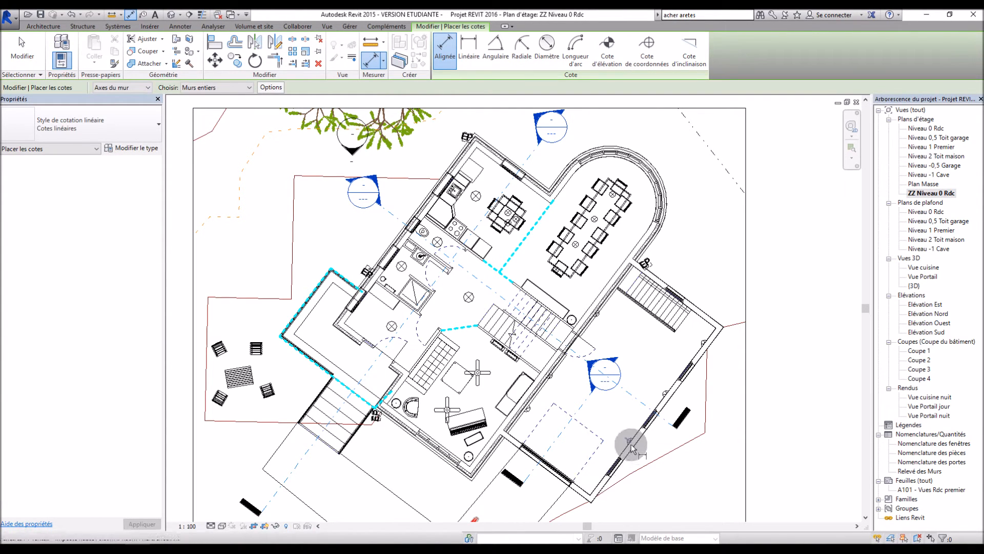
{"action": "left_click", "coordinate": [677, 297]}
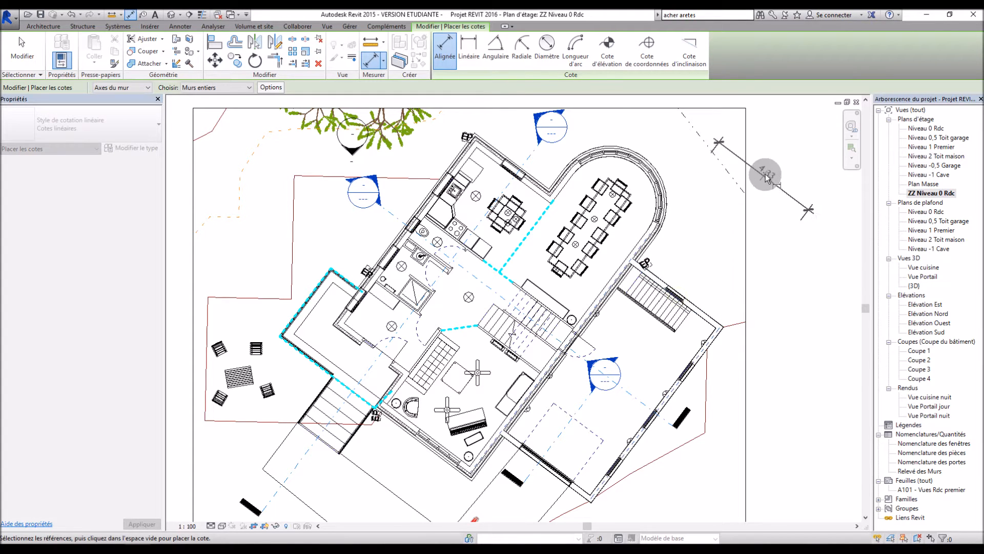
{"action": "scroll", "coordinate": [782, 159], "scroll_direction": "down", "scroll_amount": 3}
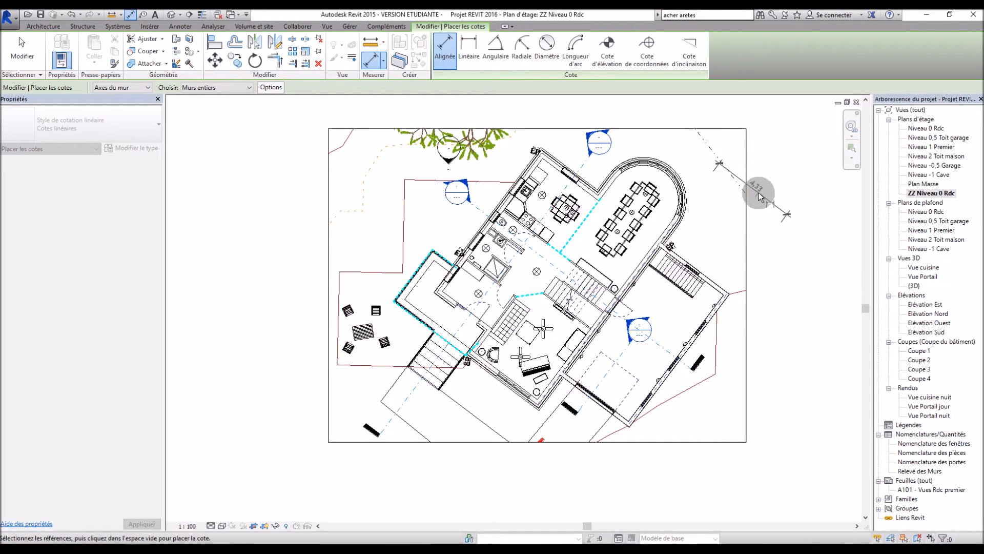
{"action": "left_click", "coordinate": [753, 190]}
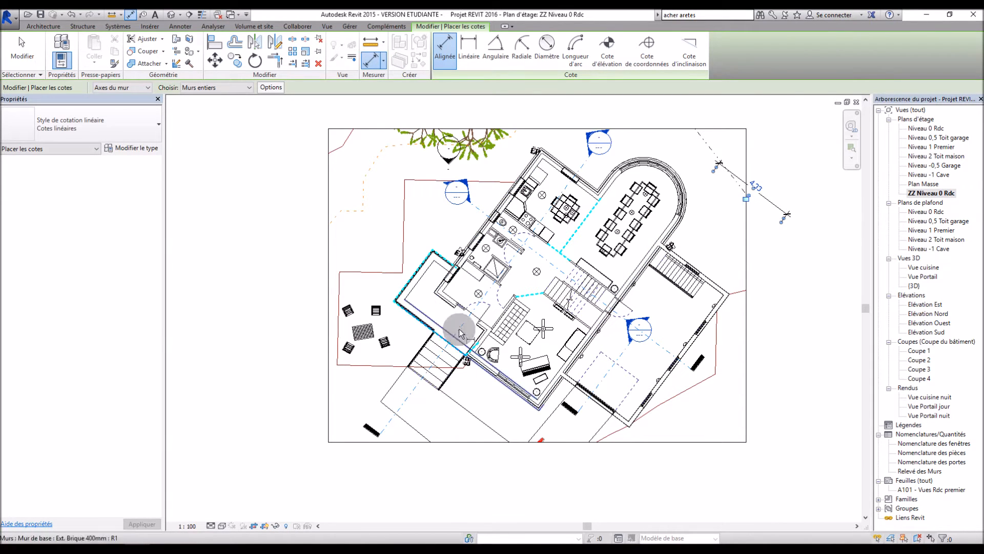
- Place a chain of three aligned dimensions along the entrance side of the house, from the balcony to the garage
{"action": "left_click", "coordinate": [489, 369]}
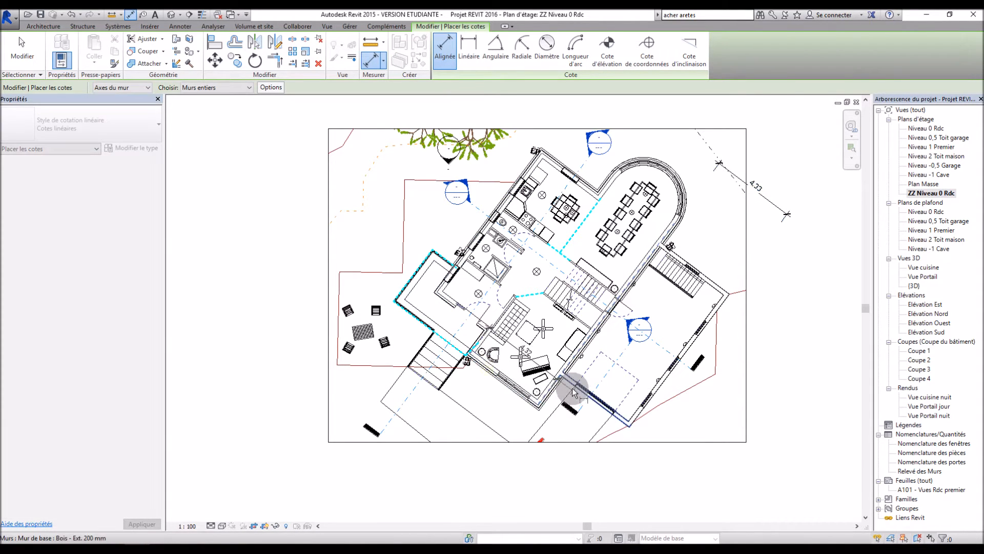
{"action": "left_click", "coordinate": [413, 317]}
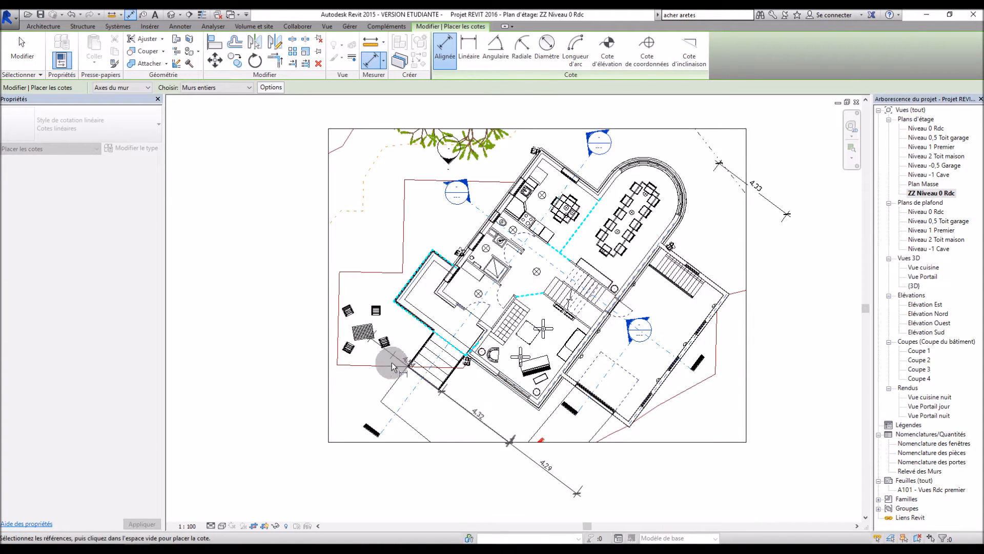
{"action": "left_click", "coordinate": [385, 405]}
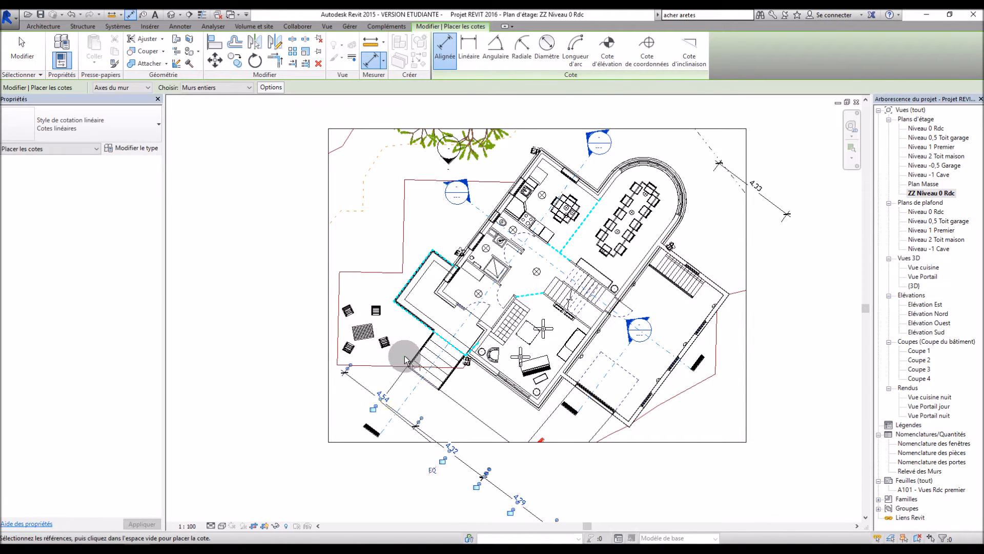
- Hide the crop region boundary in the ZZ Niveau 0 Rdc view
{"action": "scroll", "coordinate": [404, 354], "scroll_direction": "up", "scroll_amount": 2}
{"action": "scroll", "coordinate": [406, 354], "scroll_direction": "down", "scroll_amount": 4}
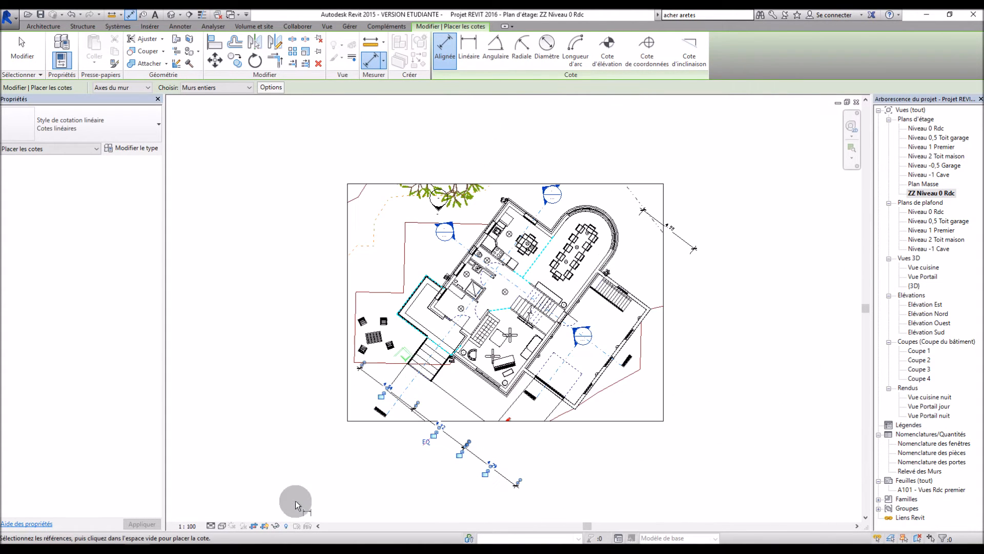
{"action": "left_click", "coordinate": [265, 526]}
{"action": "scroll", "coordinate": [482, 434], "scroll_direction": "up", "scroll_amount": 1}
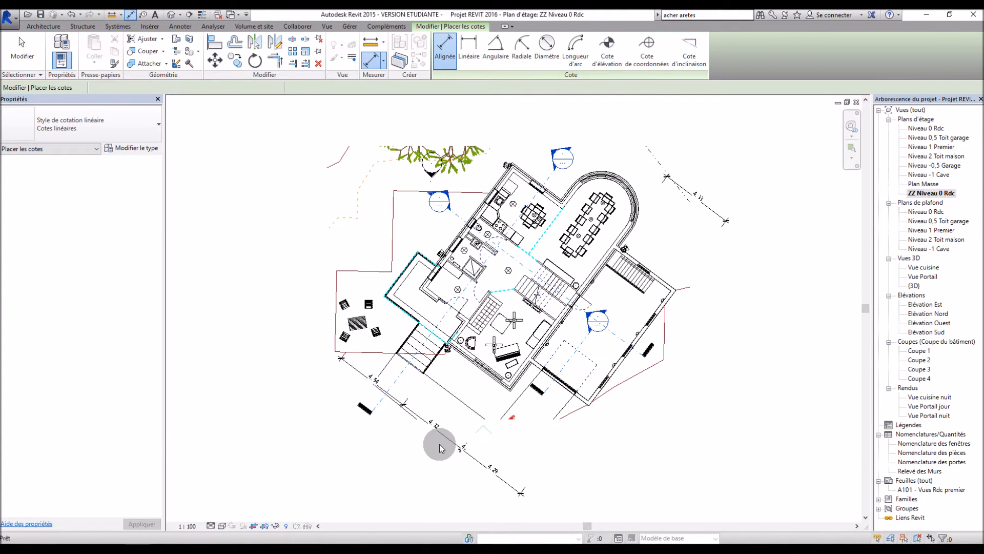
- End dimensioning and move the three-part dimension chain farther out from the entrance side of the house
{"action": "key", "text": "Escape"}
{"action": "left_click", "coordinate": [412, 434]}
{"action": "left_click_drag", "start_coordinate": [412, 435], "coordinate": [397, 446]}
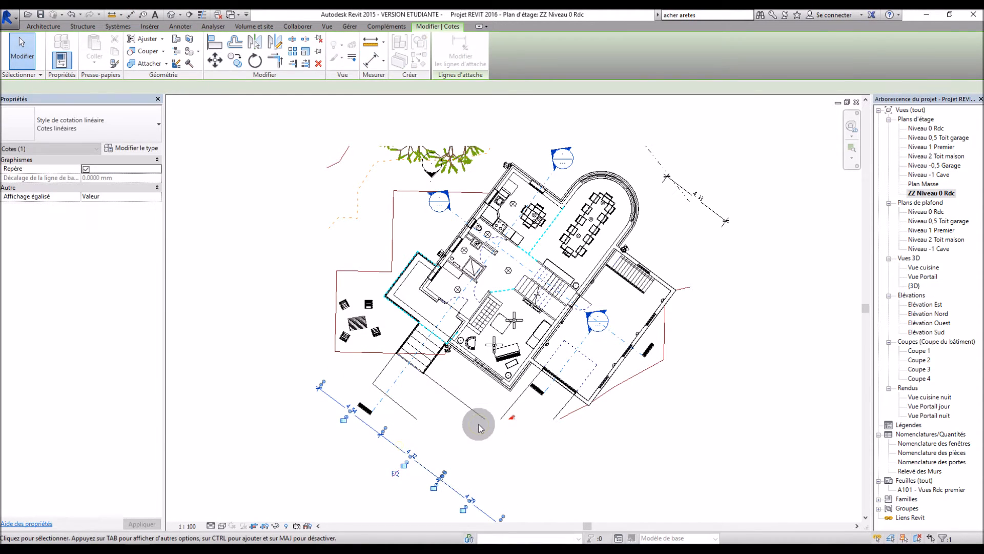
- Pull the entrance end of the Coupe 3 section line closer to the house, beside the entrance stairs
{"action": "left_click", "coordinate": [479, 424]}
{"action": "left_click", "coordinate": [372, 413]}
{"action": "left_click_drag", "start_coordinate": [372, 413], "coordinate": [376, 406]}
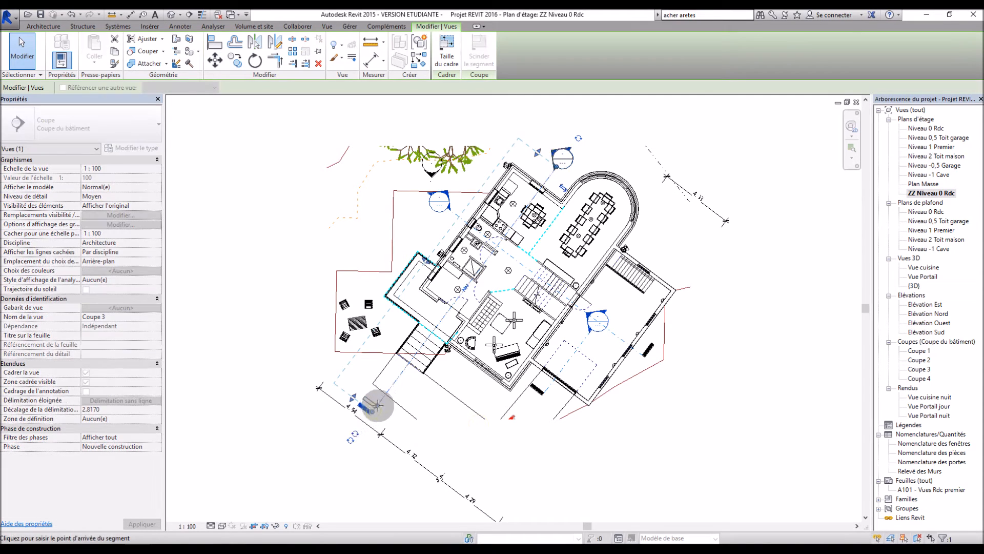
{"action": "left_click_drag", "start_coordinate": [411, 368], "coordinate": [403, 371]}
{"action": "left_click", "coordinate": [486, 428]}
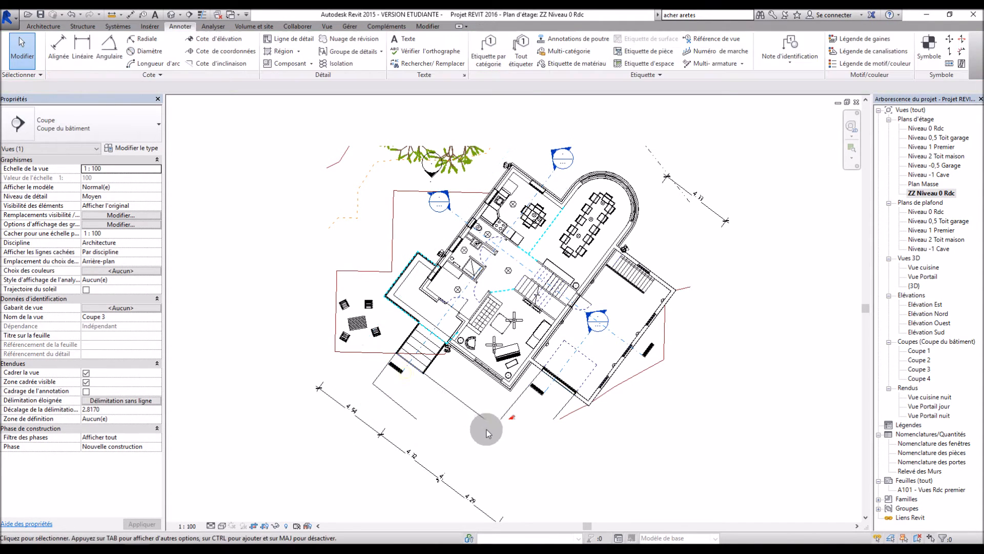
- Move the three-part dimension chain on the entrance side slightly closer to the house
{"action": "left_click", "coordinate": [395, 445]}
{"action": "left_click_drag", "start_coordinate": [405, 434], "coordinate": [417, 421]}
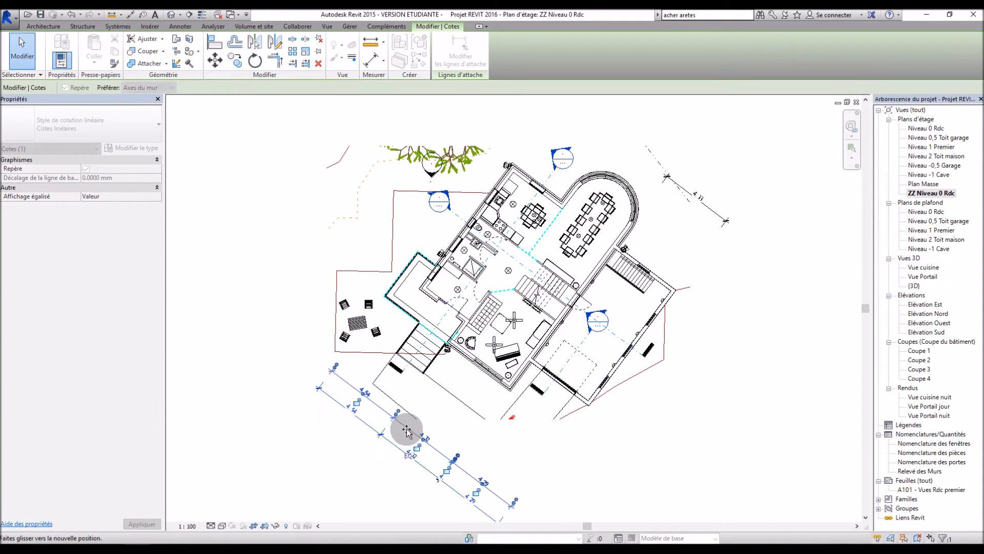
{"action": "left_click", "coordinate": [558, 439]}
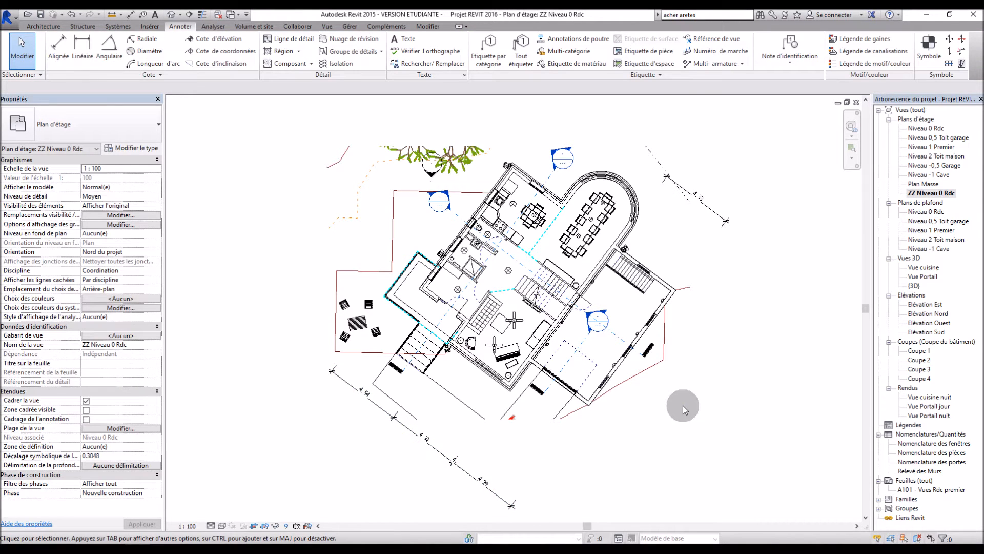
- Delete the garage's width dimension and place a six-part aligned dimension chain along the garage's outer long wall, using whole walls as reference
{"action": "left_click", "coordinate": [694, 196]}
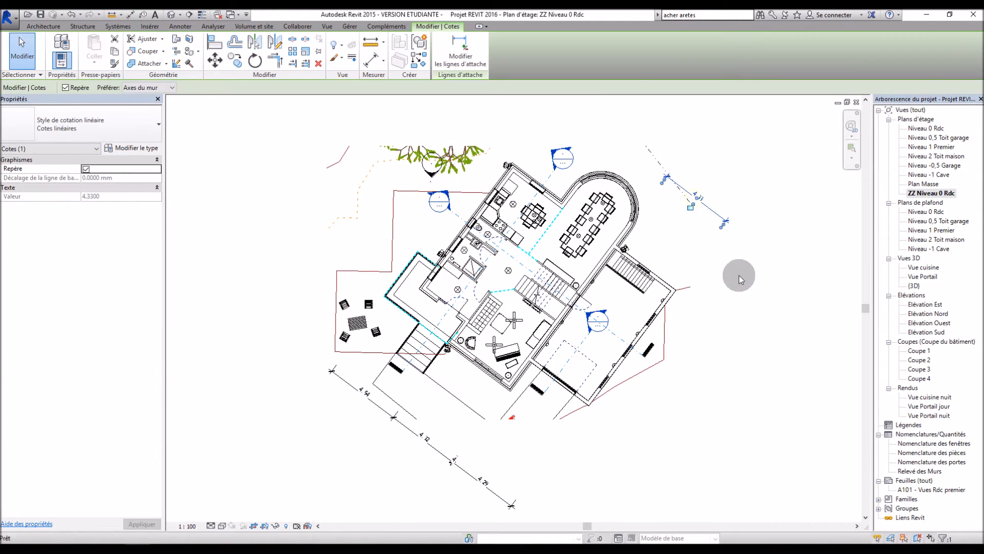
{"action": "key", "text": "Delete"}
{"action": "left_click", "coordinate": [62, 48]}
{"action": "left_click", "coordinate": [543, 377]}
{"action": "left_click", "coordinate": [677, 421]}
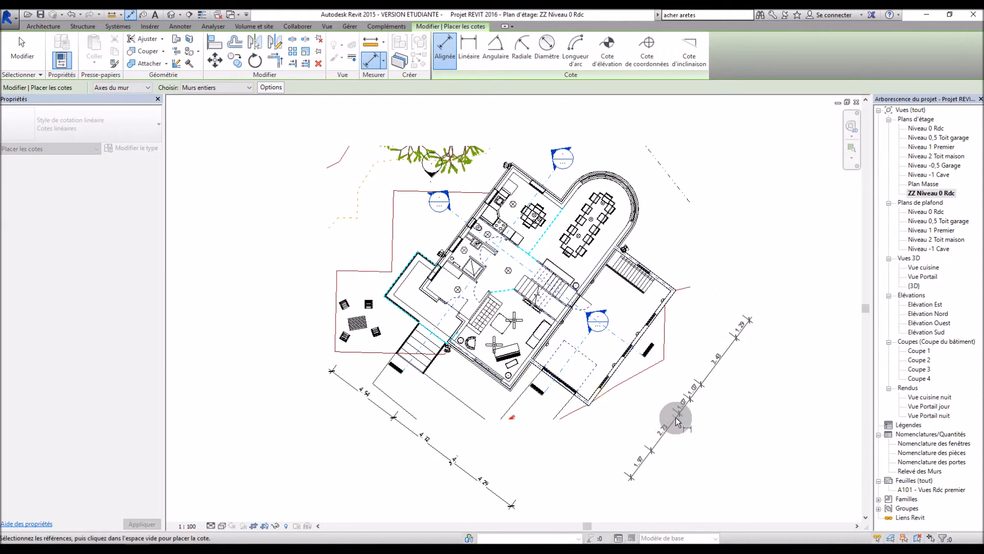
{"action": "left_click", "coordinate": [640, 418]}
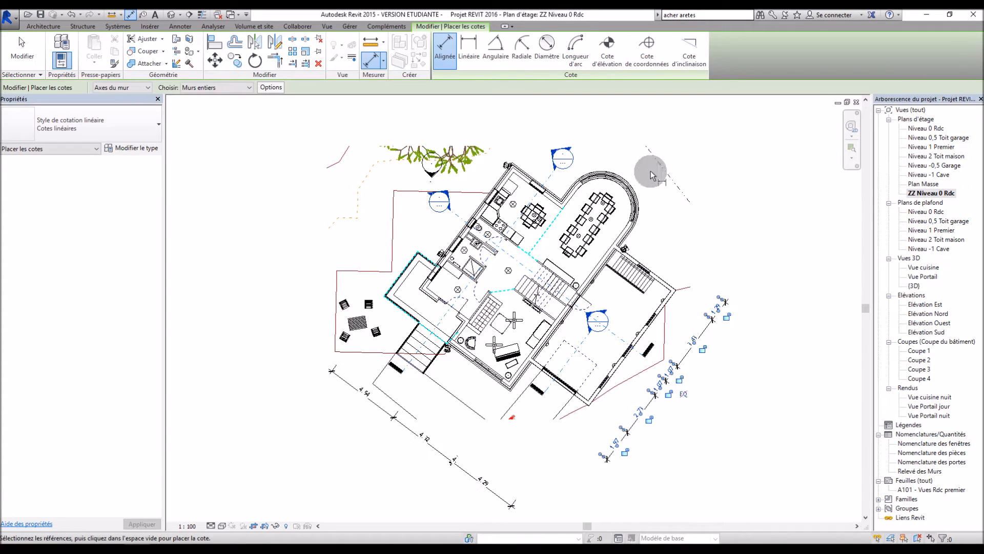
- Place a chain of three aligned dimensions along the rear side of the house, from the garage to the kitchen, and end dimensioning
{"action": "left_click", "coordinate": [636, 264]}
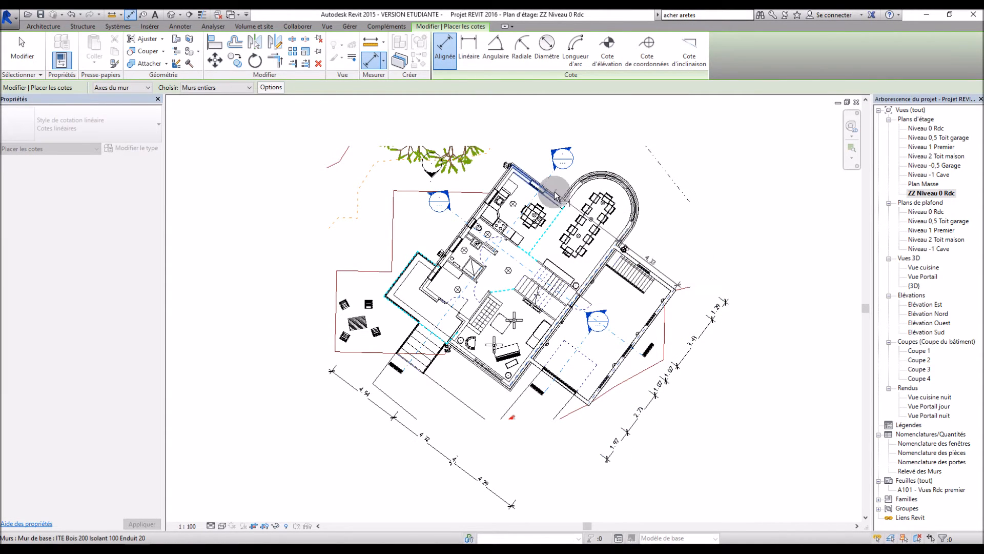
{"action": "left_click", "coordinate": [574, 188]}
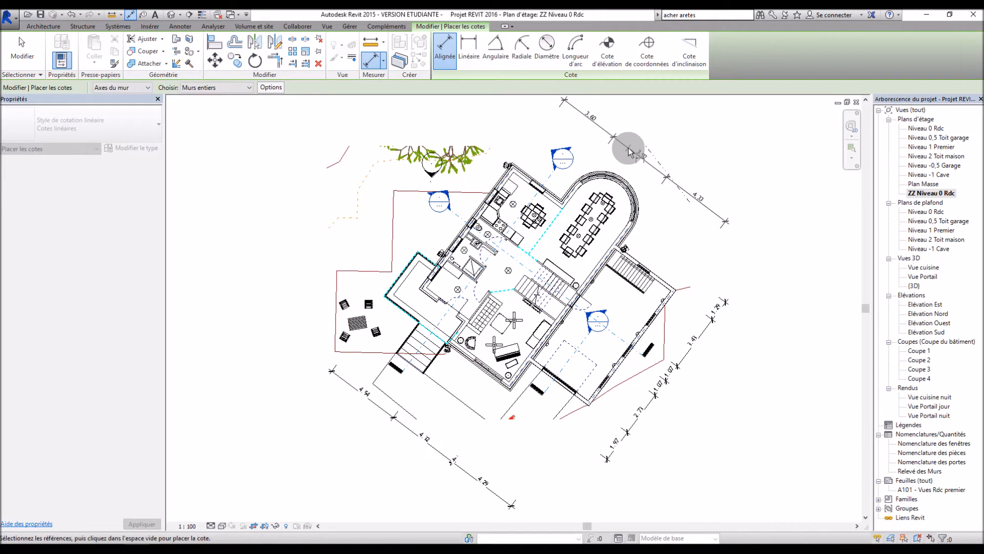
{"action": "left_click", "coordinate": [625, 155]}
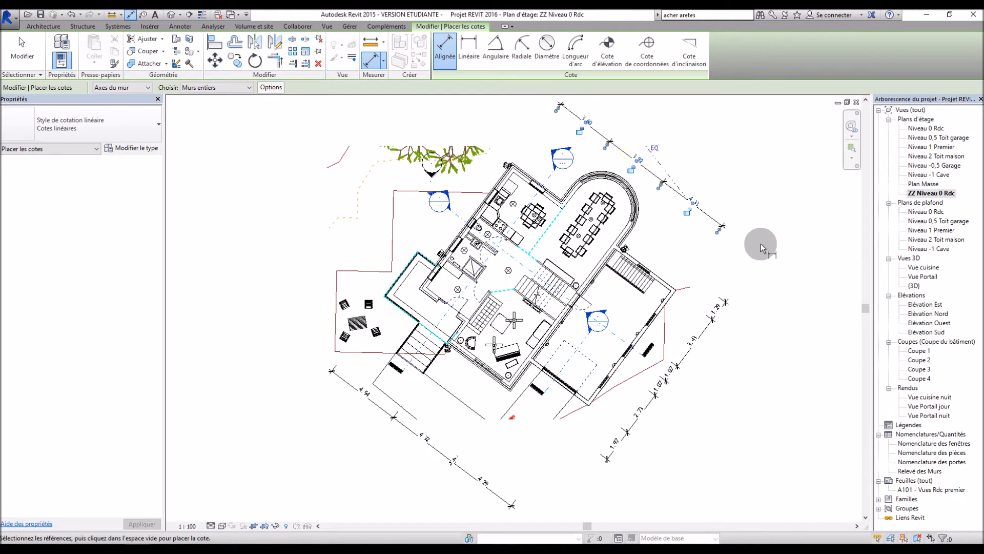
{"action": "key", "text": "Escape"}
{"action": "key", "text": "Escape"}
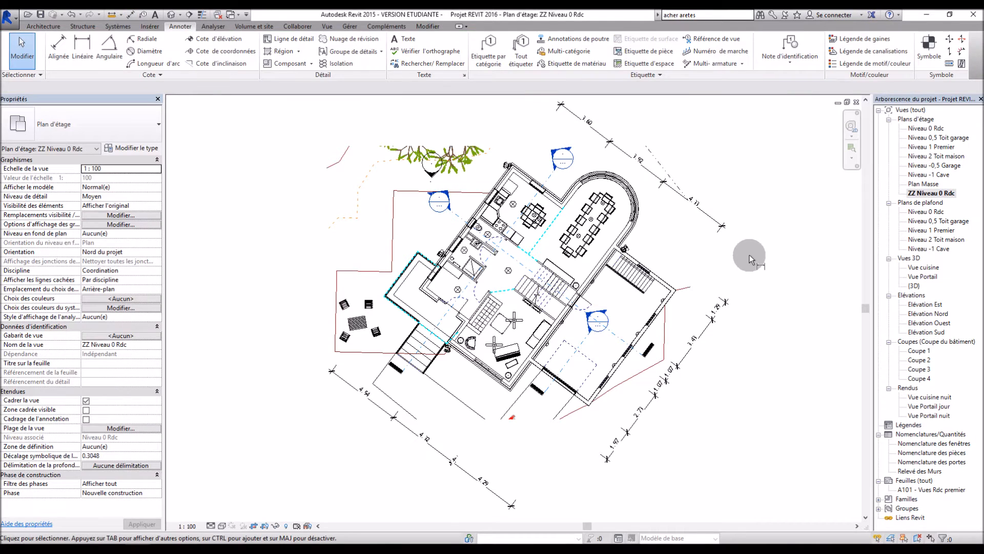
- Show the crop region and enlarge it on the entrance, garage and rear sides to enclose all the dimension chains
{"action": "scroll", "coordinate": [750, 256], "scroll_direction": "down", "scroll_amount": 2}
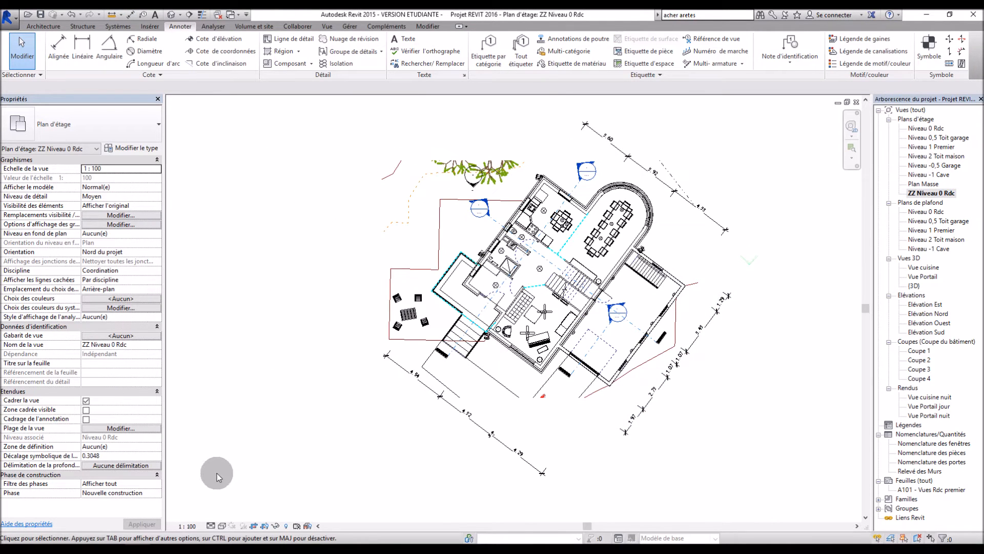
{"action": "left_click", "coordinate": [266, 526]}
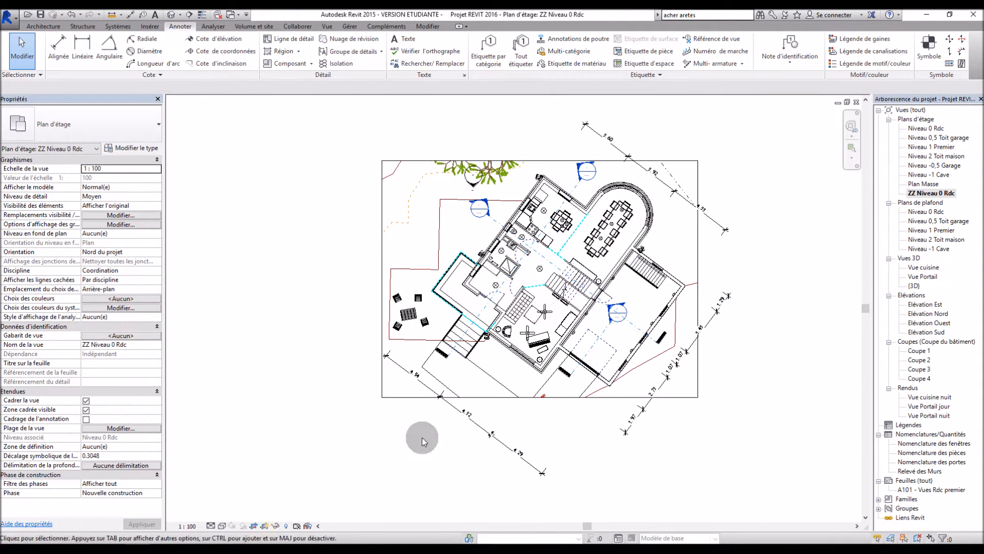
{"action": "left_click", "coordinate": [512, 397]}
{"action": "left_click_drag", "start_coordinate": [539, 397], "coordinate": [540, 479]}
{"action": "left_click_drag", "start_coordinate": [701, 322], "coordinate": [746, 319]}
{"action": "left_click_drag", "start_coordinate": [564, 162], "coordinate": [564, 117]}
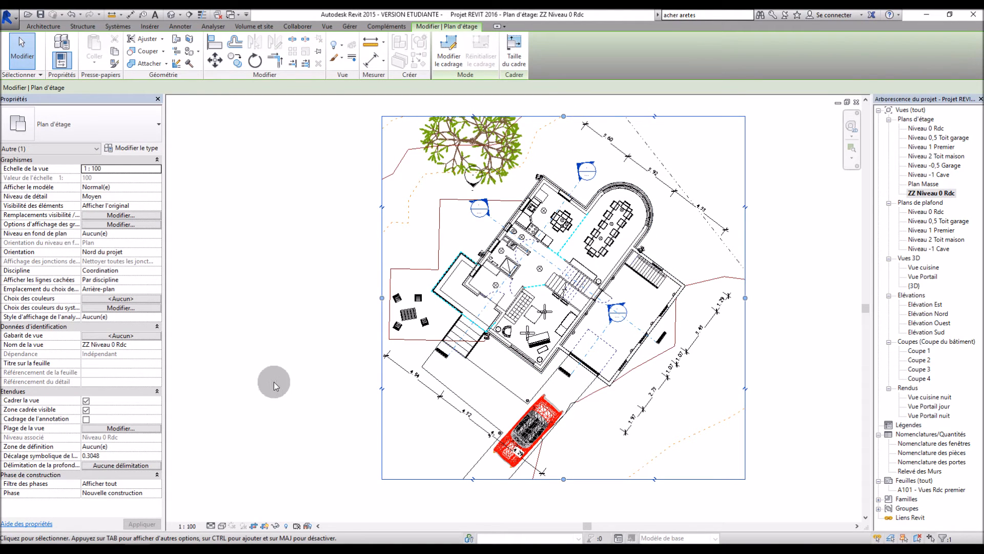
- Hide the crop region of ZZ Niveau 0 Rdc and place that view on sheet A101 - Vues Rdc premier
{"action": "left_click", "coordinate": [275, 526]}
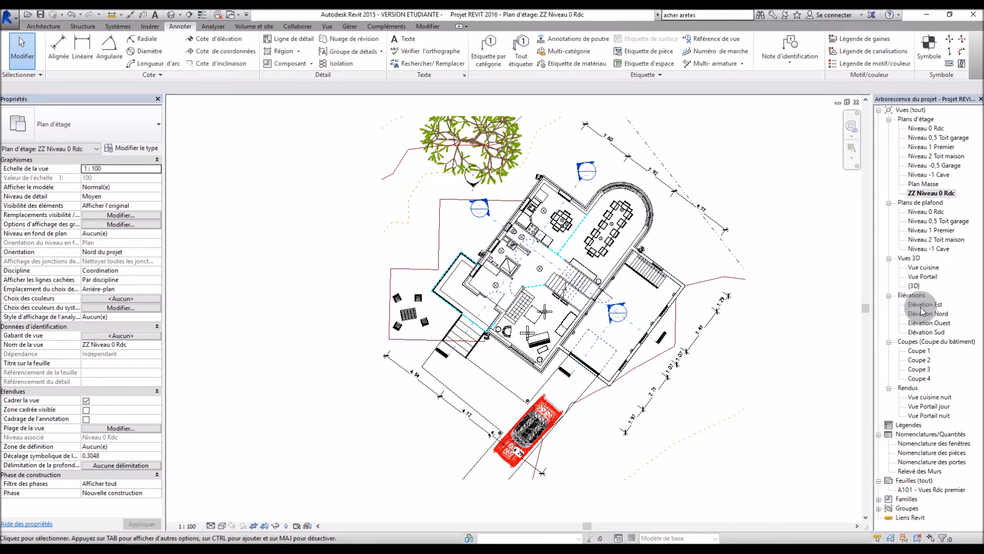
{"action": "double_click", "coordinate": [921, 491]}
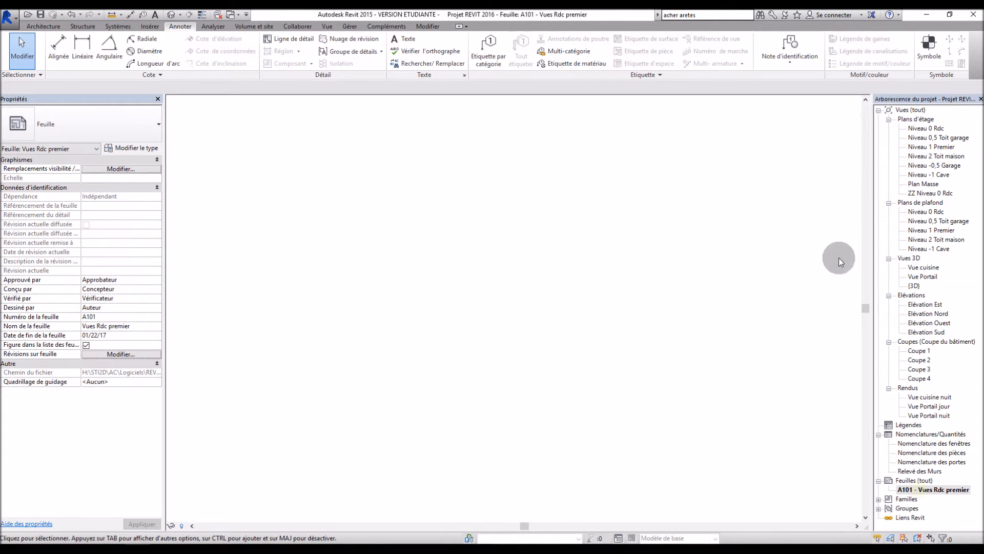
{"action": "left_click_drag", "start_coordinate": [923, 195], "coordinate": [719, 222]}
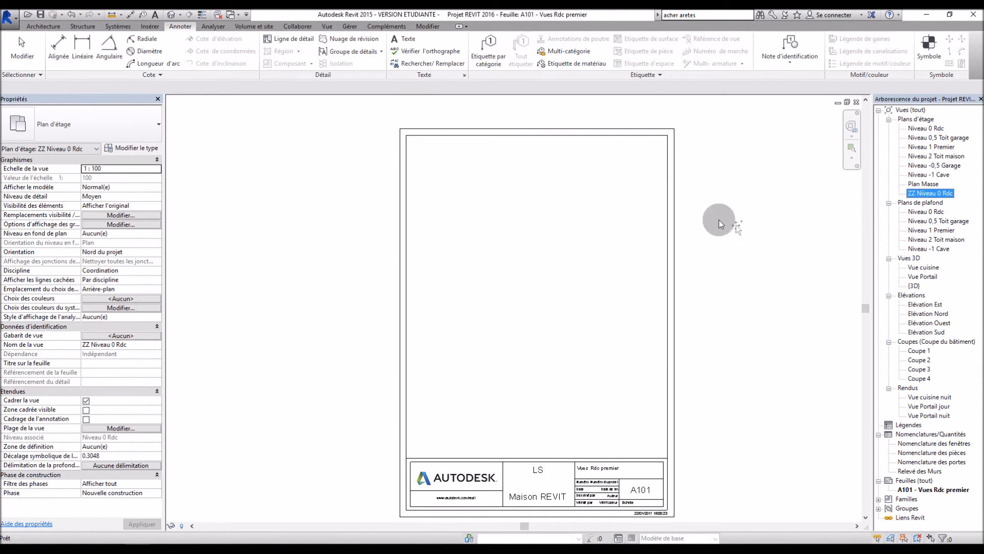
{"action": "left_click_drag", "start_coordinate": [492, 217], "coordinate": [492, 216]}
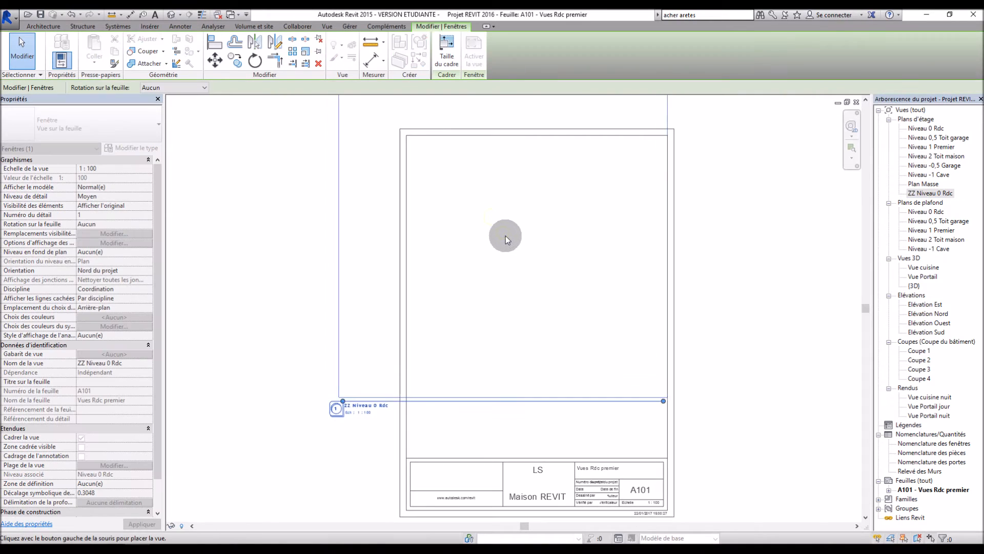
{"action": "left_click", "coordinate": [535, 277]}
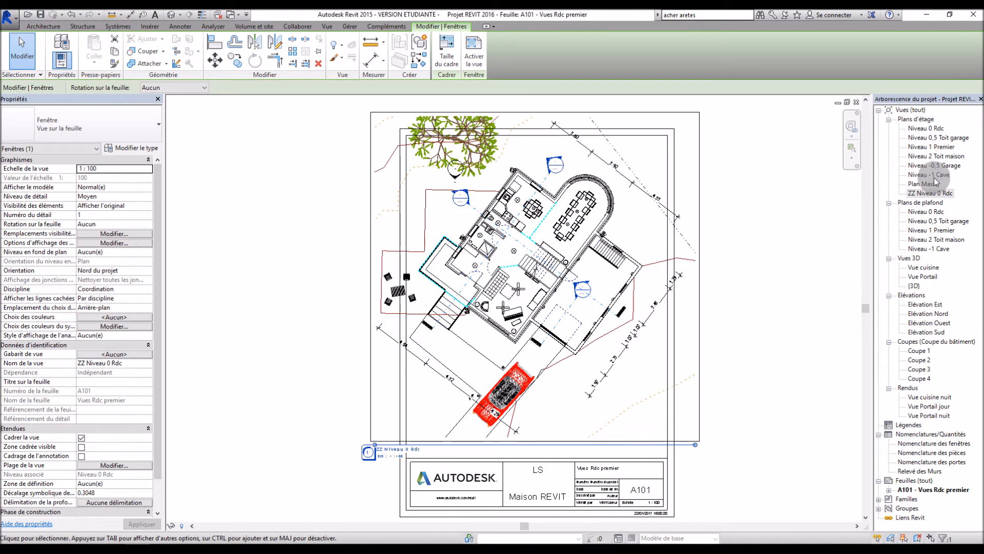
- Try a custom scale of 1:150 for ZZ Niveau 0 Rdc and move its viewport to the upper part of sheet A101
{"action": "double_click", "coordinate": [929, 193]}
{"action": "left_click", "coordinate": [201, 526]}
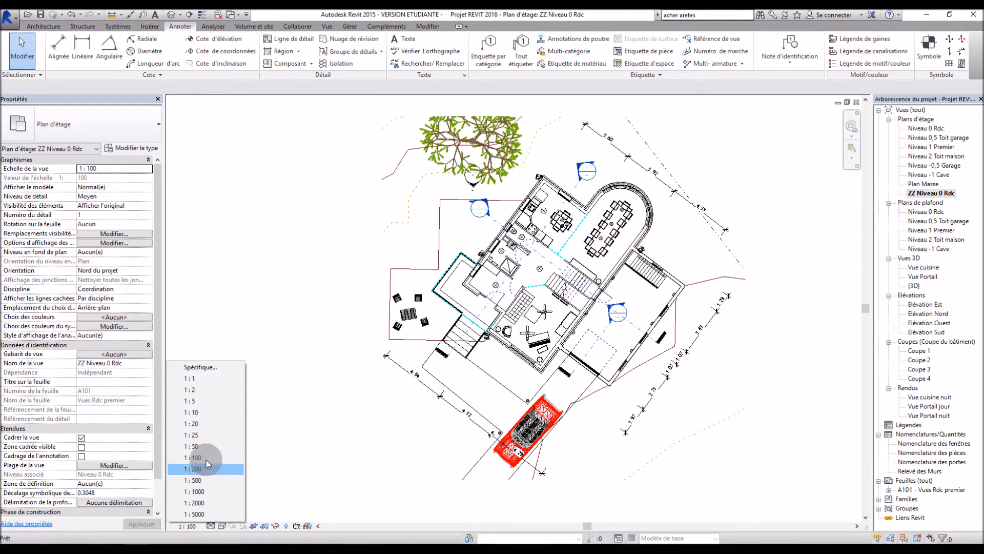
{"action": "left_click", "coordinate": [216, 367]}
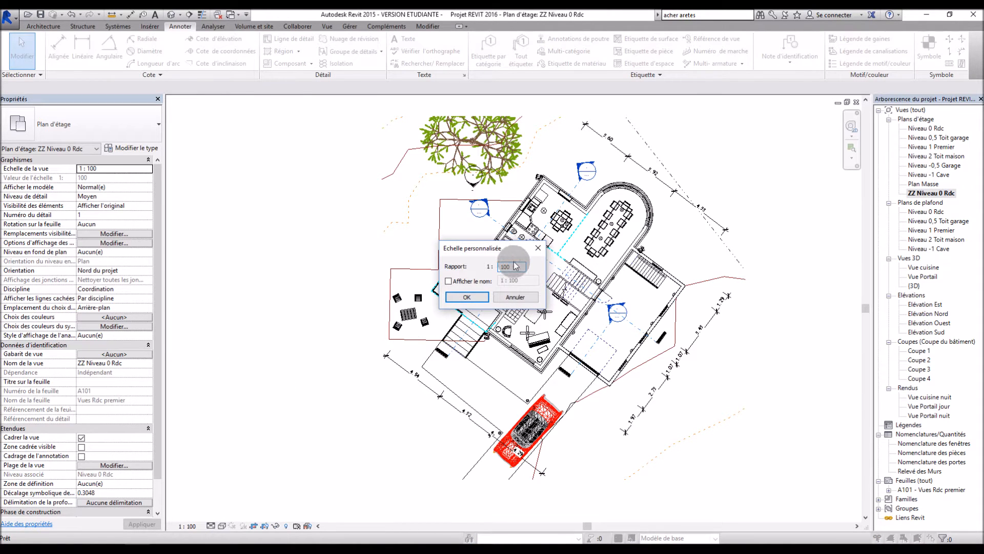
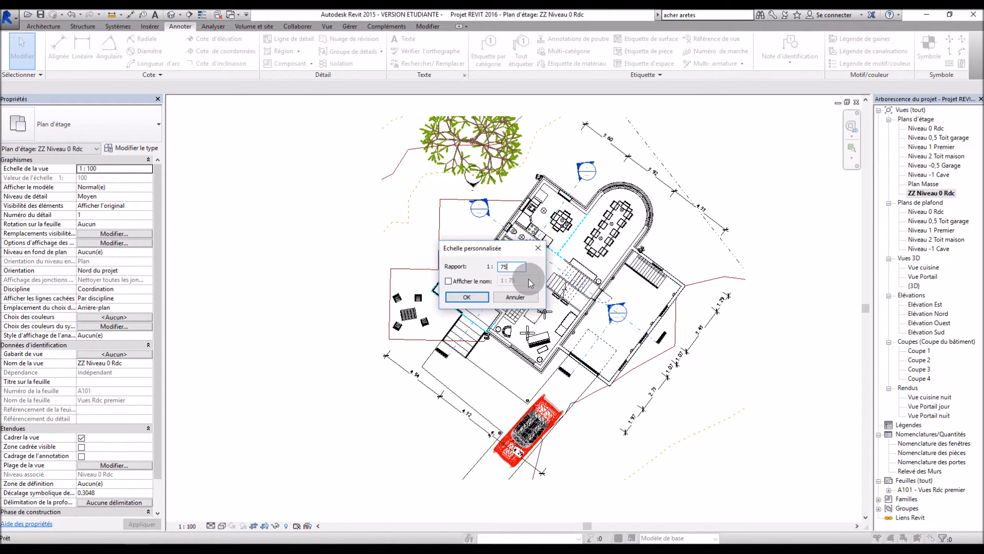
{"action": "left_click", "coordinate": [467, 298]}
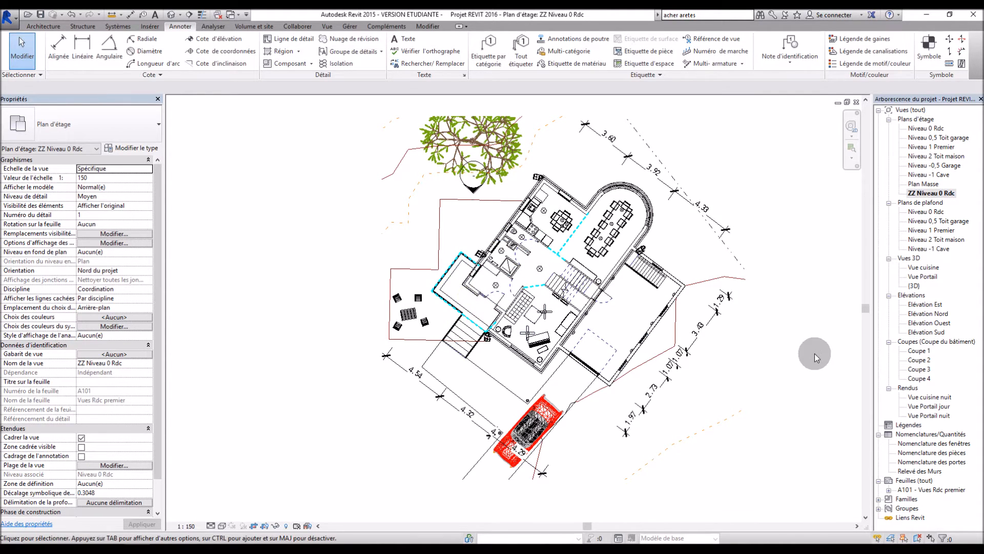
{"action": "double_click", "coordinate": [911, 493]}
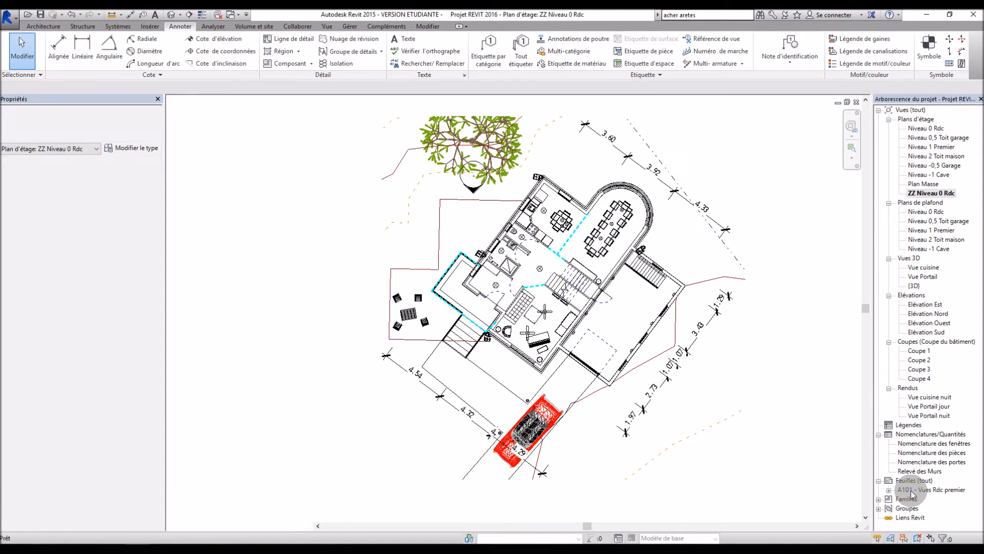
{"action": "left_click_drag", "start_coordinate": [505, 328], "coordinate": [561, 242]}
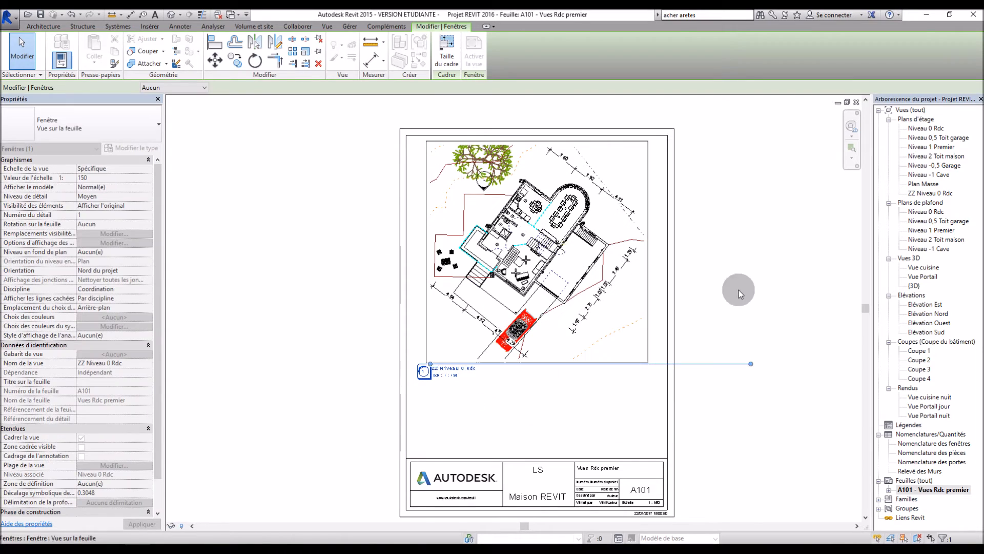
{"action": "left_click", "coordinate": [740, 290]}
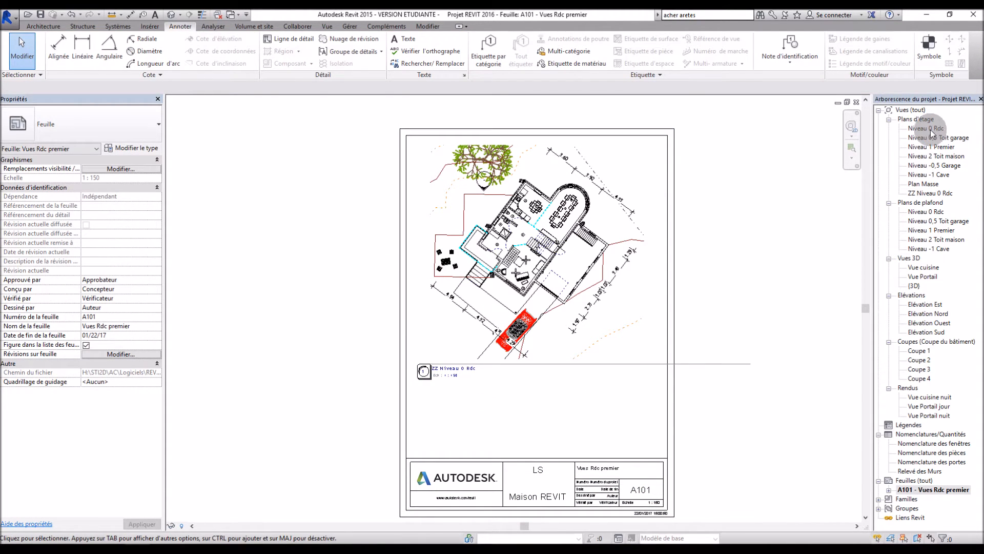
- Set the scale of the ZZ Niveau 0 Rdc view to 1:200
{"action": "double_click", "coordinate": [925, 194]}
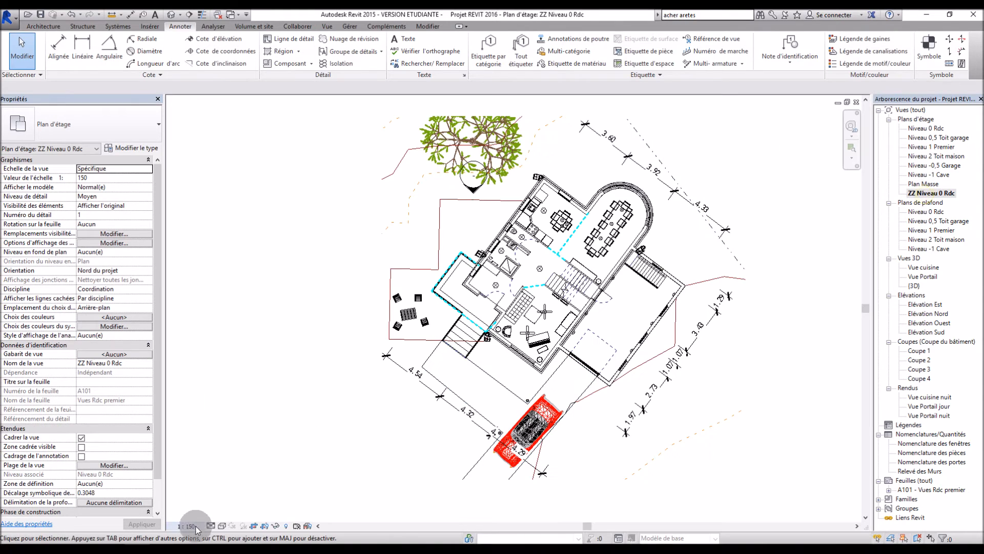
{"action": "left_click", "coordinate": [204, 528]}
{"action": "left_click", "coordinate": [201, 471]}
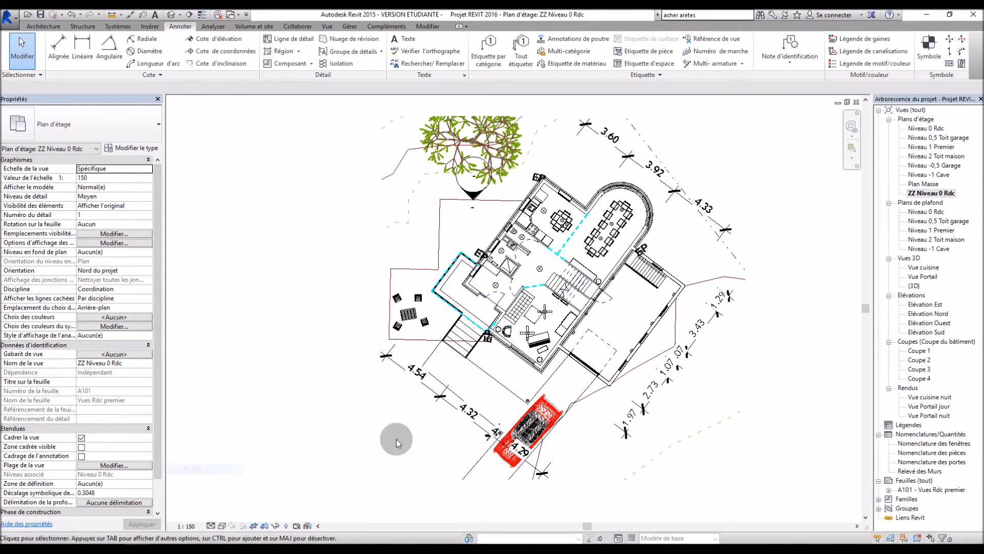
- On sheet A101, centre the ZZ Niveau 0 Rdc viewport along the upper edge and shorten its title line to the view's width
{"action": "double_click", "coordinate": [931, 490]}
{"action": "left_click", "coordinate": [538, 305]}
{"action": "left_click_drag", "start_coordinate": [539, 305], "coordinate": [523, 251]}
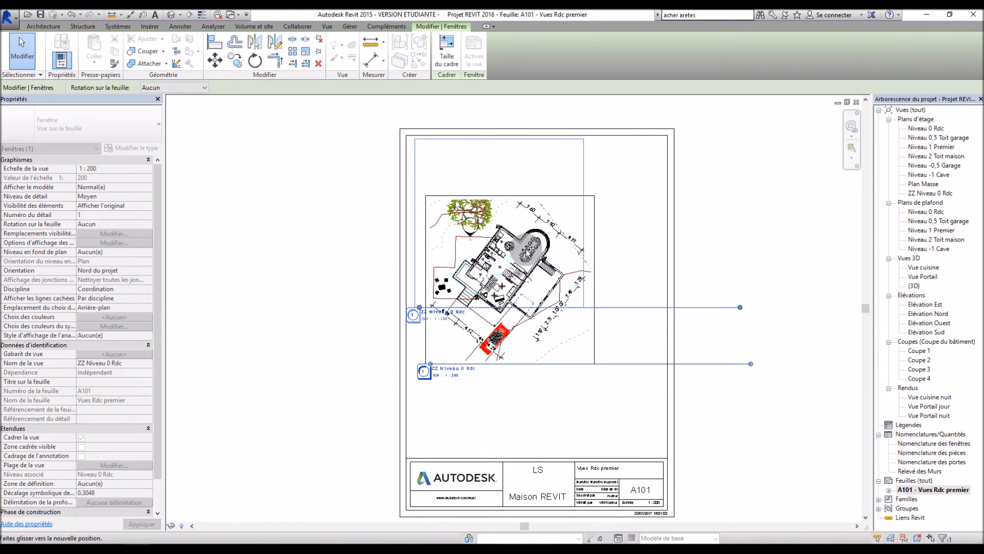
{"action": "left_click_drag", "start_coordinate": [737, 306], "coordinate": [579, 308]}
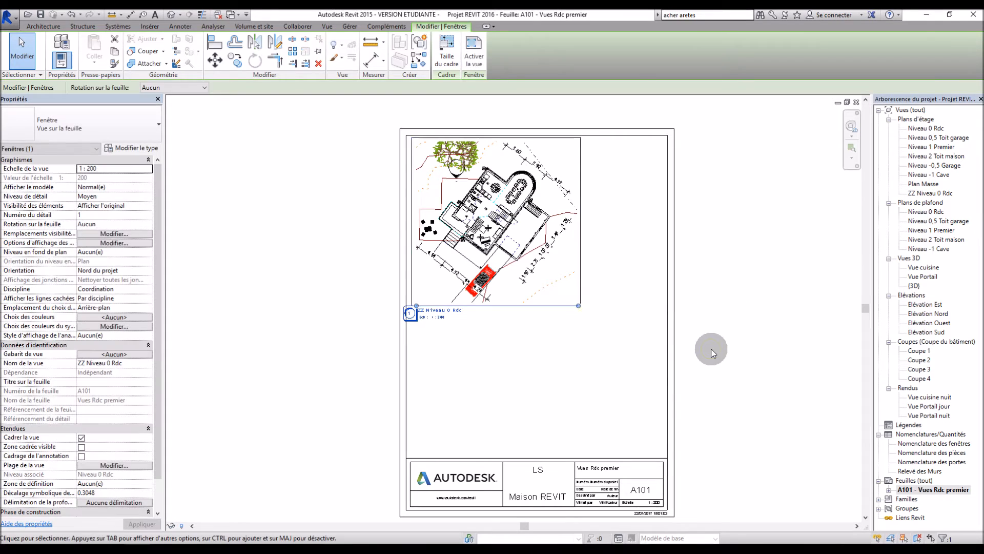
{"action": "left_click", "coordinate": [742, 365]}
{"action": "left_click_drag", "start_coordinate": [461, 260], "coordinate": [503, 263]}
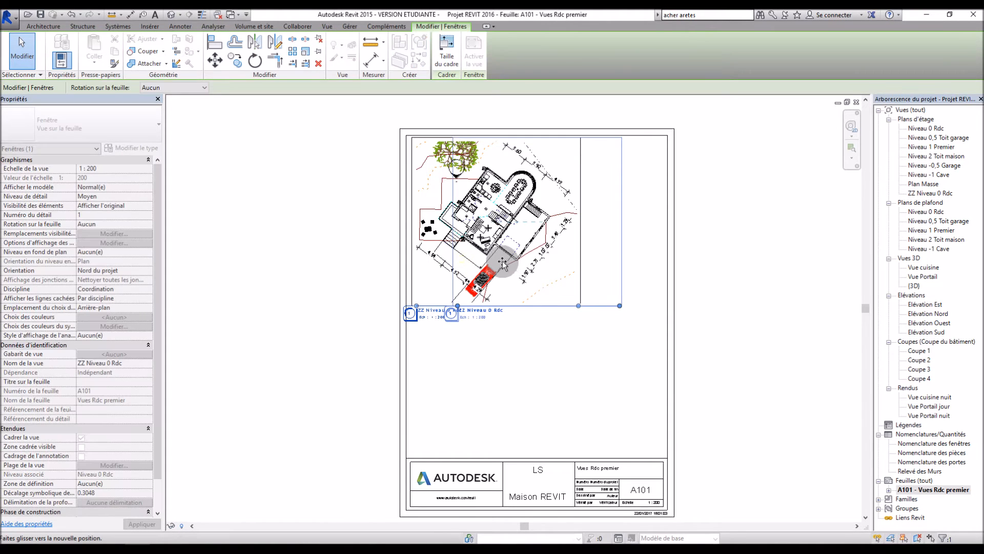
{"action": "left_click", "coordinate": [731, 316]}
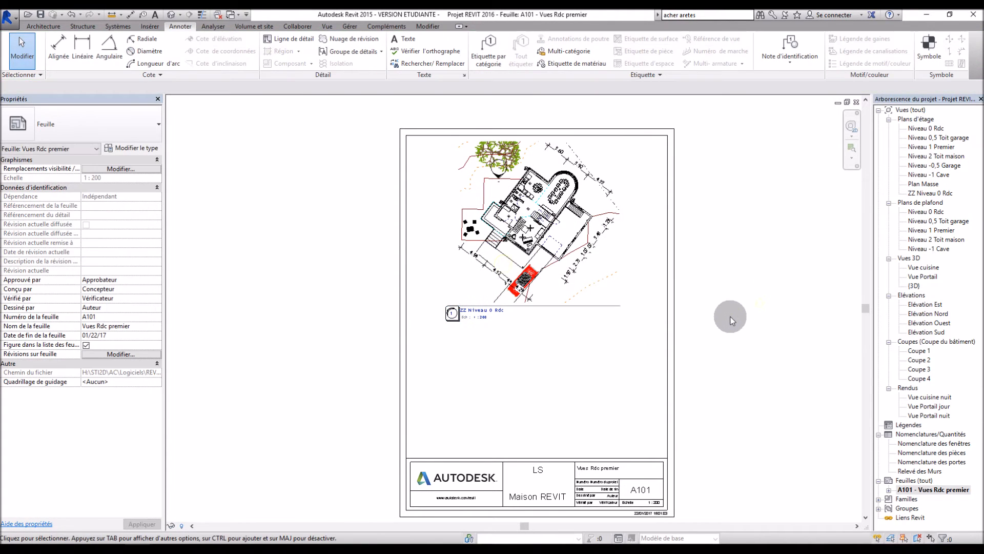
- Open the floor plan Niveau 1 Premier and duplicate it without its annotations
{"action": "double_click", "coordinate": [932, 147]}
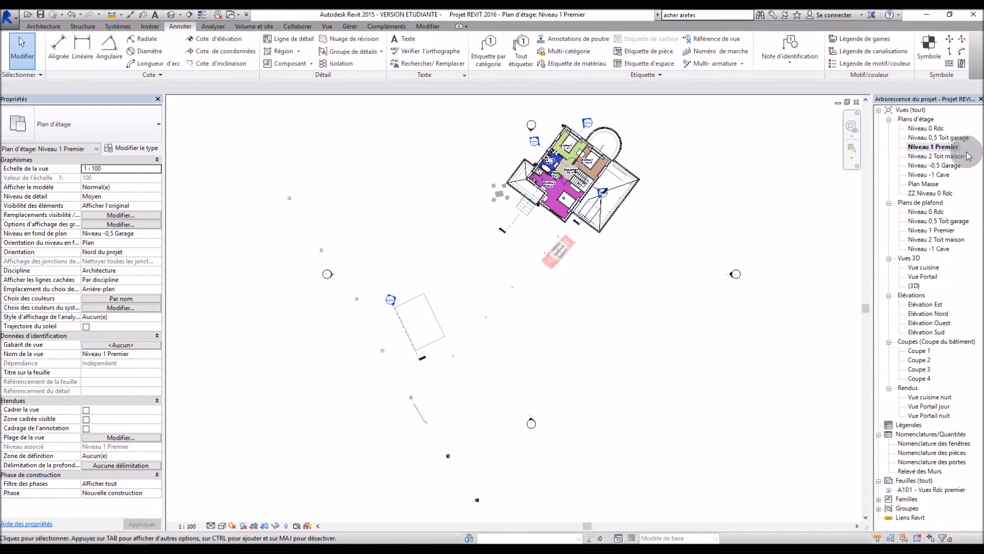
{"action": "right_click", "coordinate": [947, 151]}
{"action": "mouse_move", "coordinate": [815, 222]}
{"action": "left_click", "coordinate": [759, 218]}
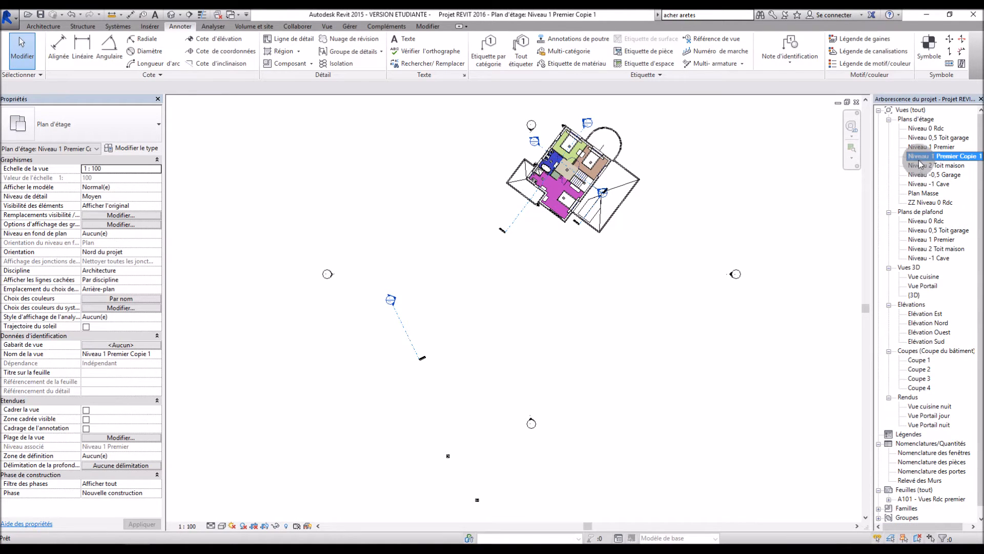
- Rename the duplicated first-floor plan as ZZ Niveau 1 Premier
{"action": "right_click", "coordinate": [921, 163]}
{"action": "left_click", "coordinate": [878, 297]}
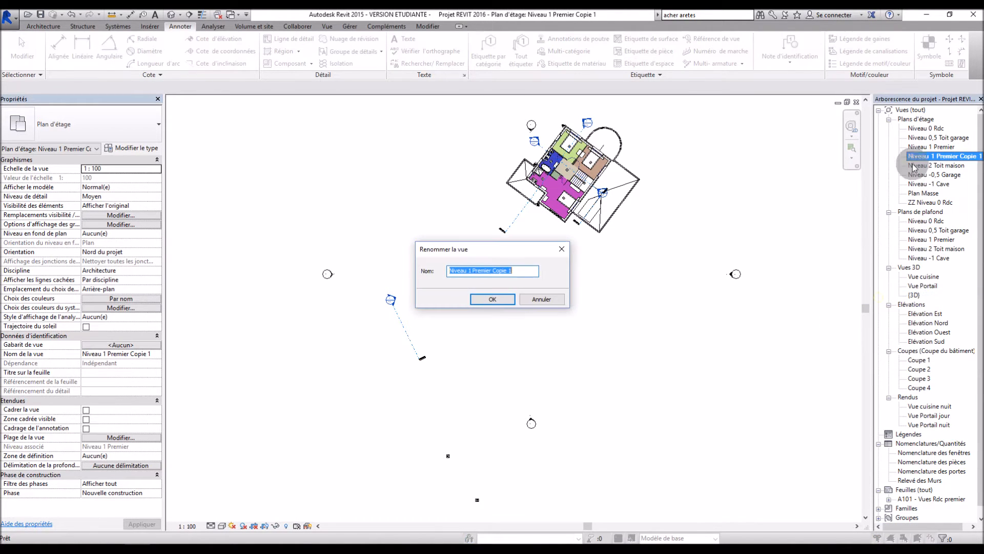
{"action": "type", "text": "ZZ"}
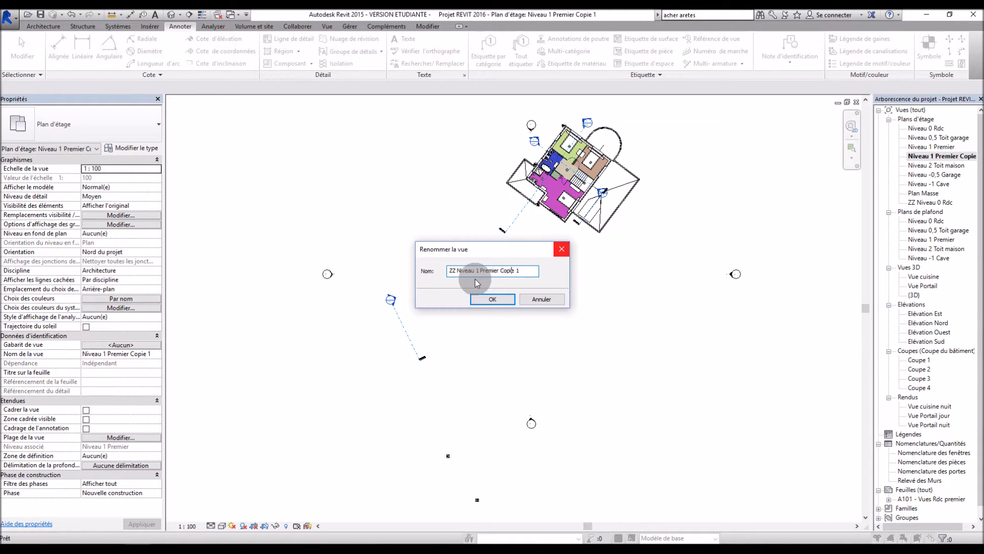
{"action": "key", "text": "BackSpace"}
{"action": "key", "text": "BackSpace"}
{"action": "key", "text": "BackSpace"}
{"action": "key", "text": "BackSpace"}
{"action": "key", "text": "BackSpace"}
{"action": "key", "text": "BackSpace"}
{"action": "key", "text": "BackSpace"}
{"action": "left_click", "coordinate": [491, 298]}
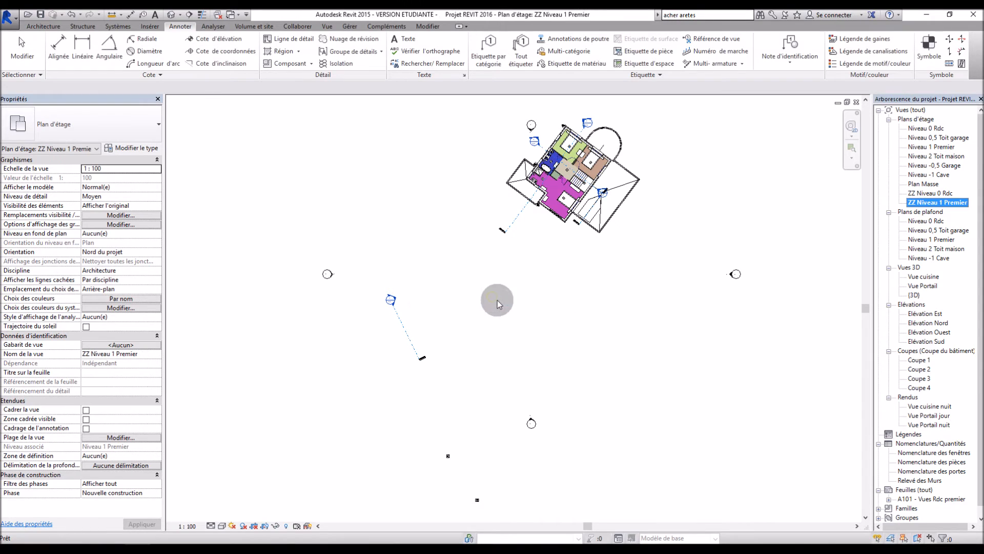
- Show the crop region of ZZ Niveau 1 Premier and shrink its lower and side edges to fit closely around the house
{"action": "left_click", "coordinate": [265, 526]}
{"action": "scroll", "coordinate": [501, 349], "scroll_direction": "down", "scroll_amount": 2}
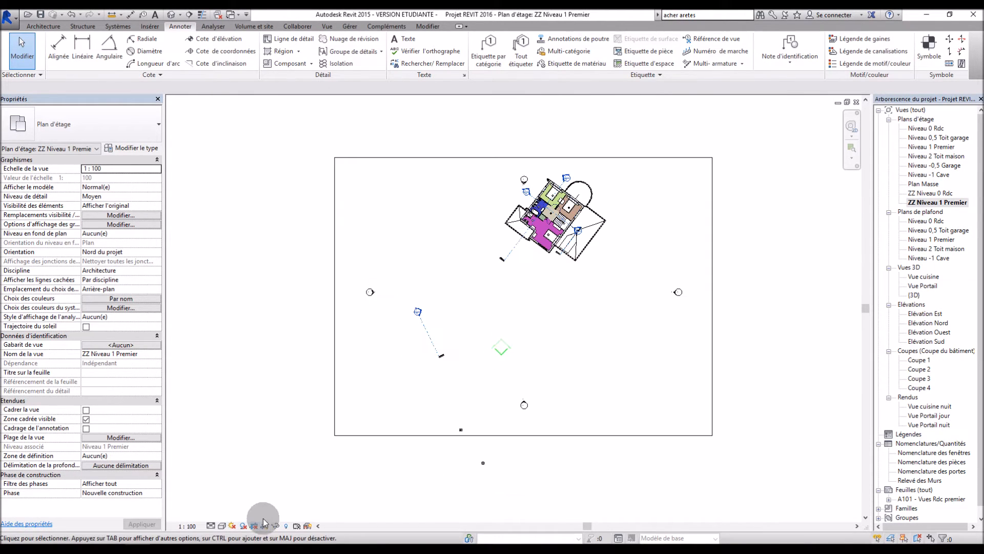
{"action": "left_click", "coordinate": [516, 435]}
{"action": "left_click_drag", "start_coordinate": [524, 436], "coordinate": [534, 274]}
{"action": "left_click_drag", "start_coordinate": [334, 216], "coordinate": [486, 216]}
{"action": "left_click_drag", "start_coordinate": [712, 216], "coordinate": [629, 215]}
{"action": "scroll", "coordinate": [579, 231], "scroll_direction": "up", "scroll_amount": 4}
{"action": "scroll", "coordinate": [551, 221], "scroll_direction": "down", "scroll_amount": 1}
{"action": "scroll", "coordinate": [554, 127], "scroll_direction": "down", "scroll_amount": 1}
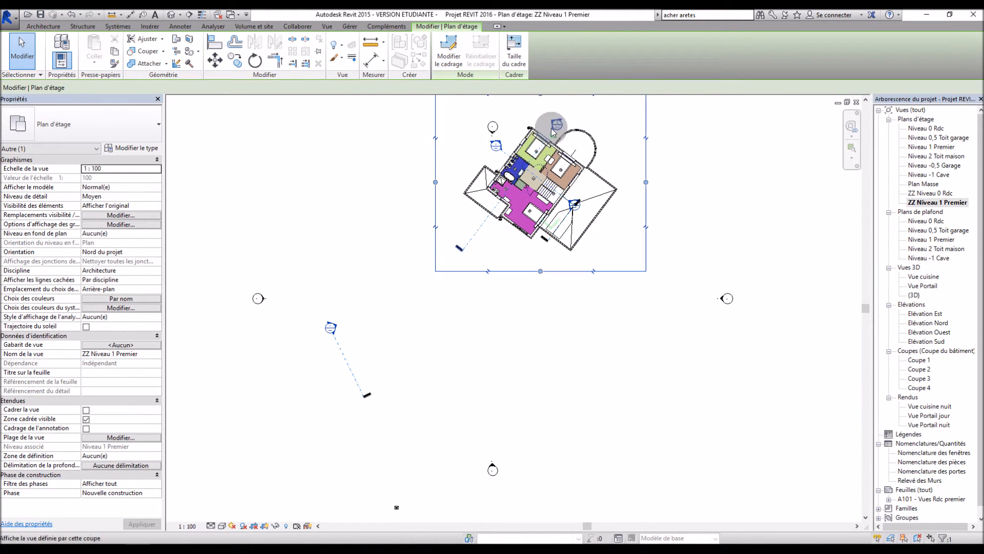
{"action": "scroll", "coordinate": [546, 104], "scroll_direction": "up", "scroll_amount": 3}
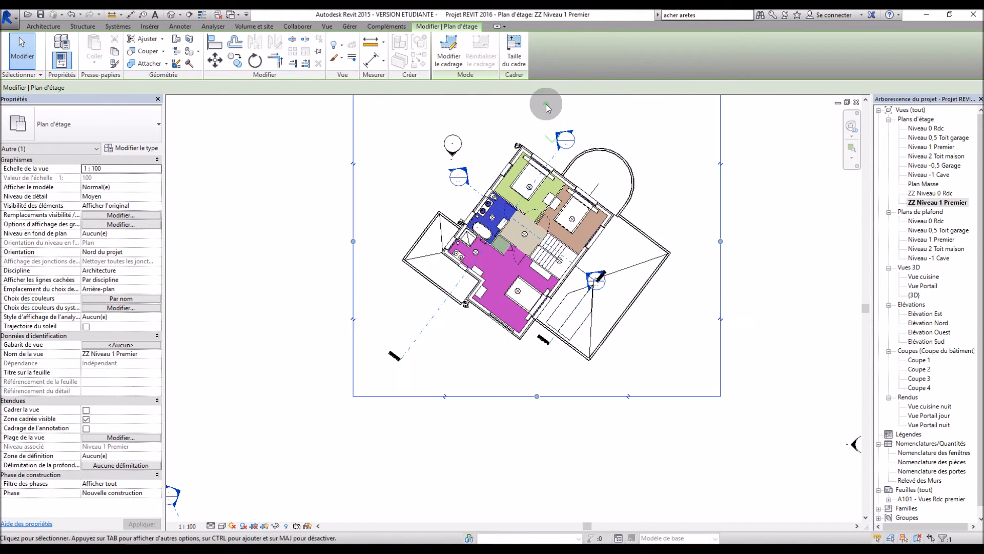
- Set the graphic display style of the ZZ Niveau 1 Premier plan to Image filaire
{"action": "left_click", "coordinate": [113, 225]}
{"action": "left_click", "coordinate": [218, 167]}
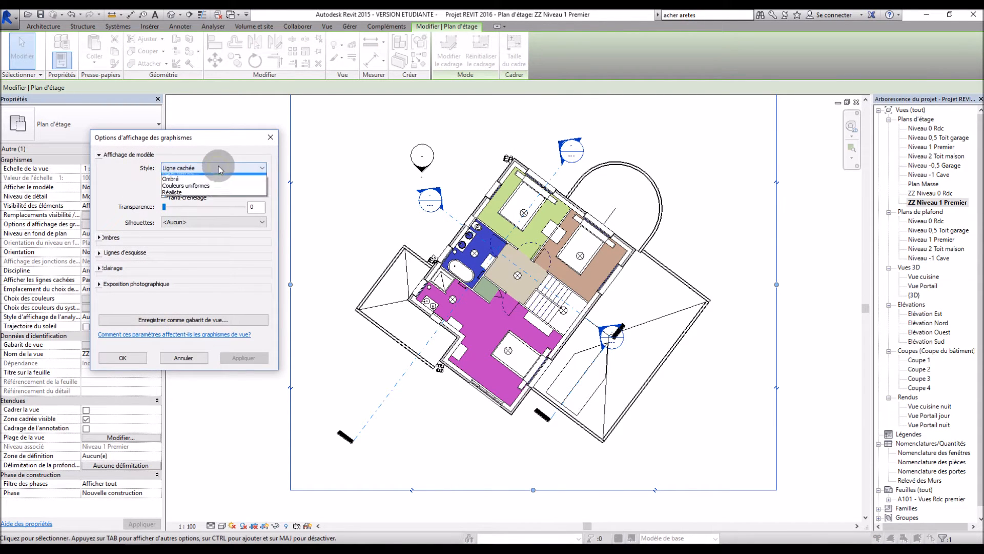
{"action": "left_click", "coordinate": [205, 177]}
{"action": "left_click", "coordinate": [244, 358]}
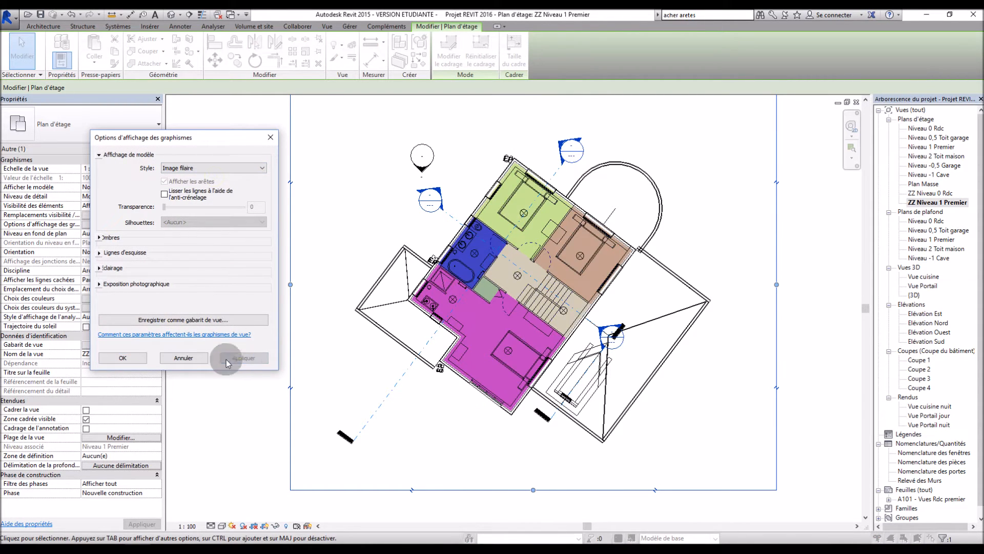
{"action": "left_click", "coordinate": [123, 358]}
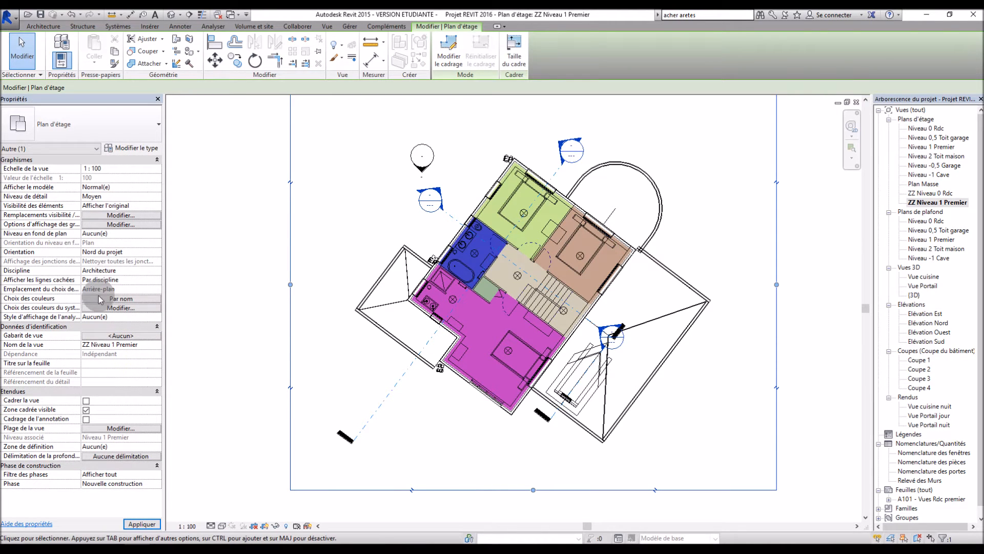
- Remove the room colour scheme from the ZZ Niveau 1 Premier plan by setting it to none
{"action": "left_click", "coordinate": [102, 300]}
{"action": "left_click", "coordinate": [114, 200]}
{"action": "left_click", "coordinate": [104, 193]}
{"action": "left_click", "coordinate": [341, 398]}
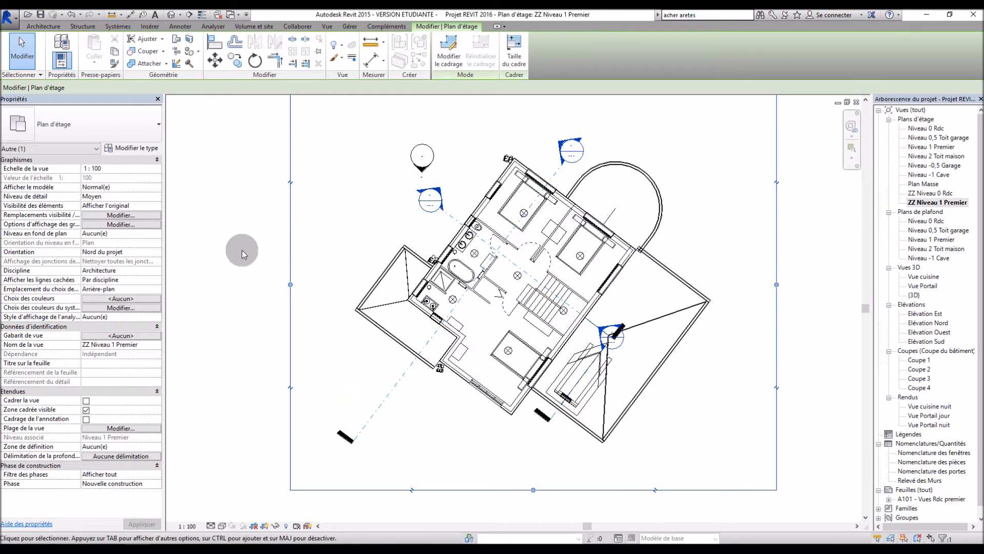
- Place whole-wall aligned dimension chains outside the house's upper-left and upper-right exterior walls
{"action": "left_click", "coordinate": [179, 26]}
{"action": "left_click", "coordinate": [65, 49]}
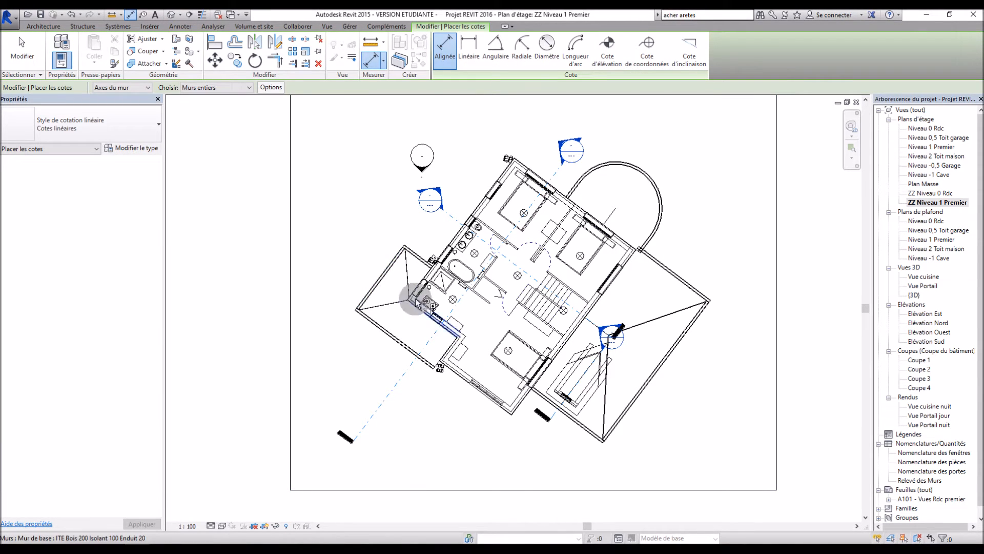
{"action": "left_click", "coordinate": [447, 354]}
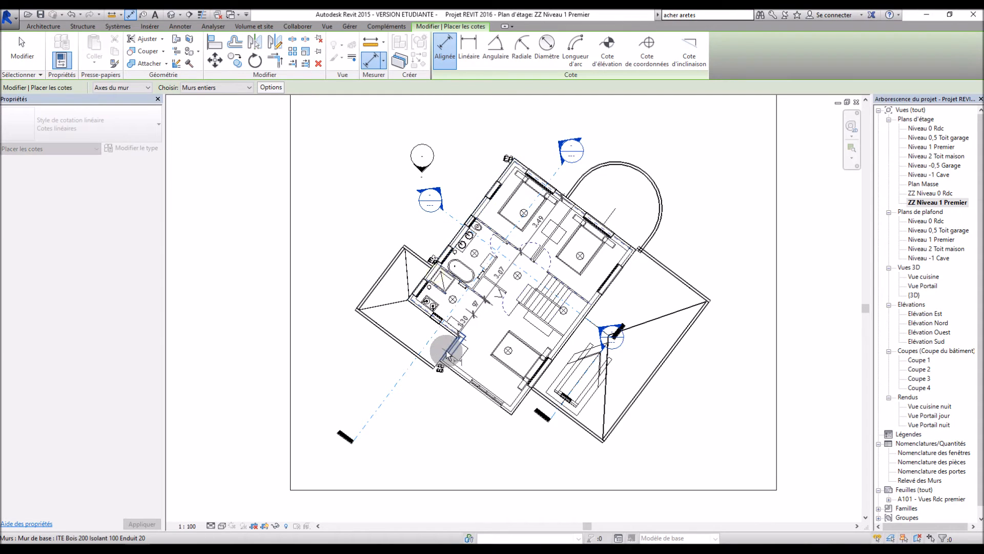
{"action": "left_click", "coordinate": [358, 250]}
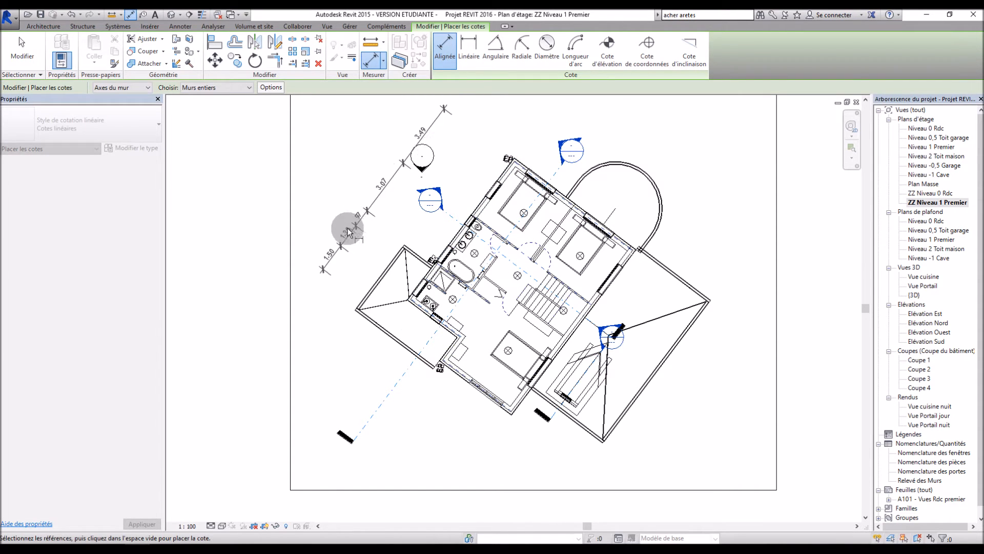
{"action": "left_click", "coordinate": [348, 228]}
{"action": "left_click", "coordinate": [524, 167]}
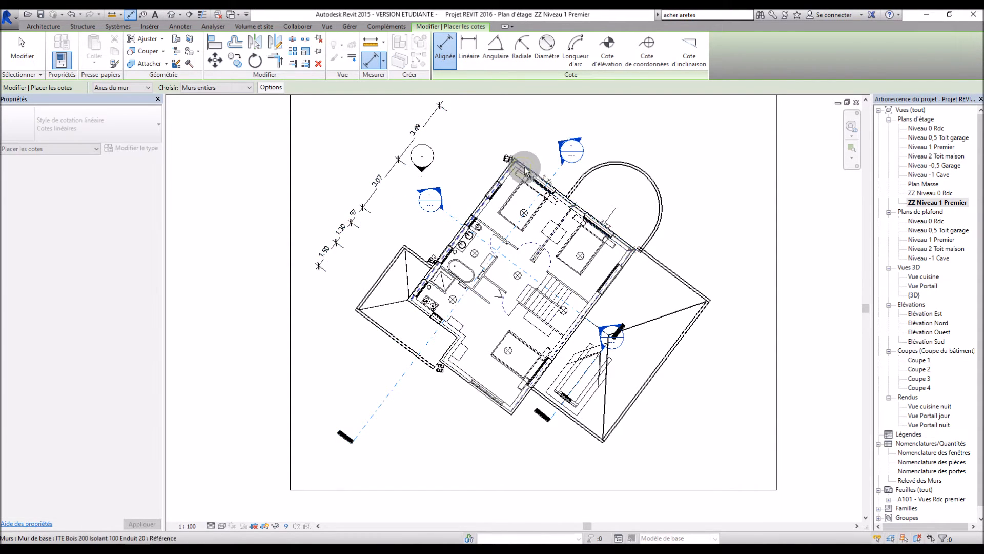
{"action": "left_click", "coordinate": [651, 162]}
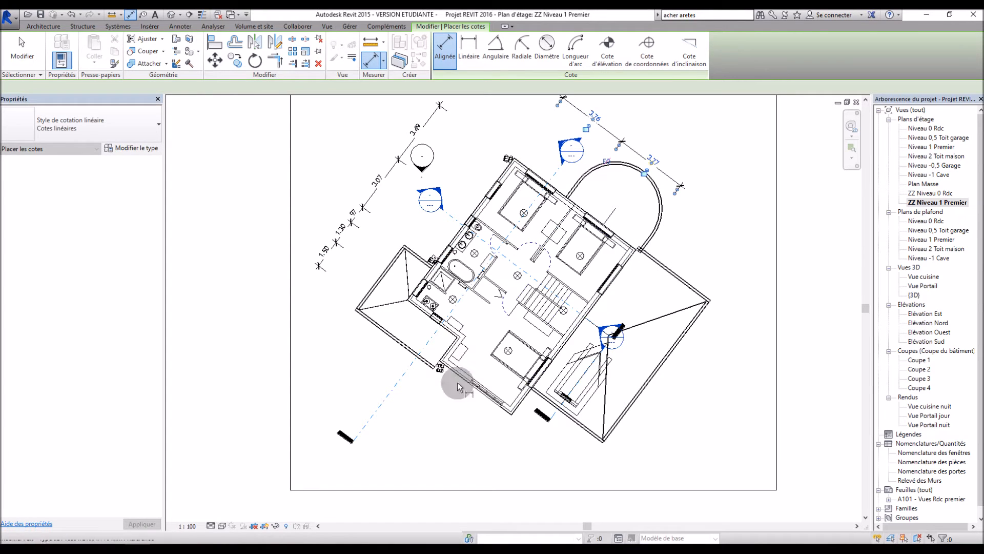
- Place whole-wall aligned dimensions outside the house's lower-left wall and the lower-right side of the garage
{"action": "left_click", "coordinate": [428, 312]}
{"action": "left_click", "coordinate": [416, 414]}
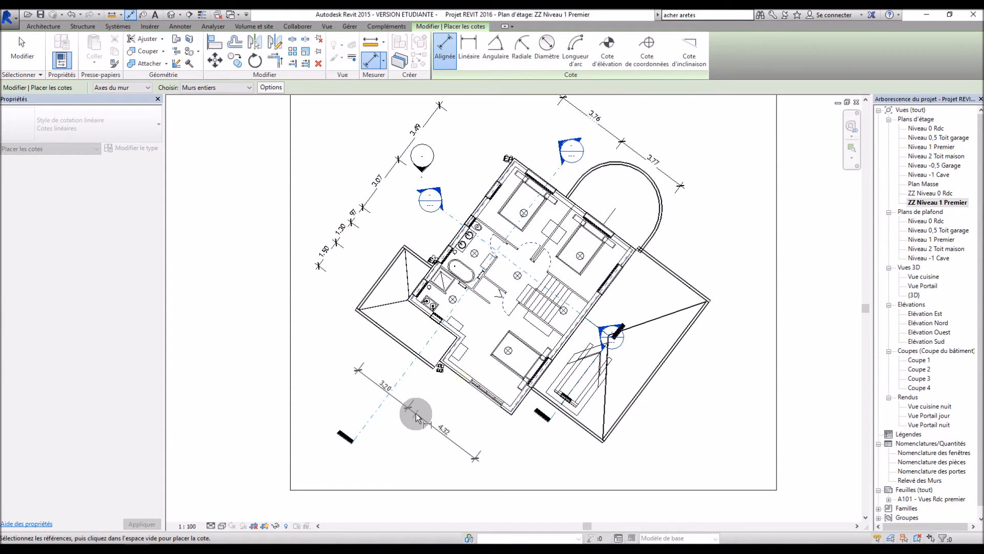
{"action": "left_click", "coordinate": [582, 452]}
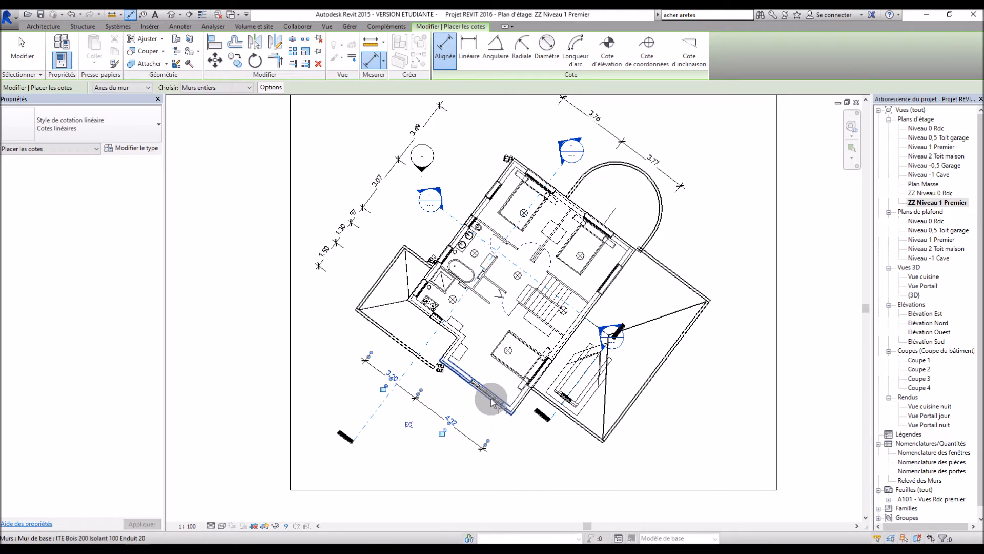
{"action": "left_click", "coordinate": [547, 452]}
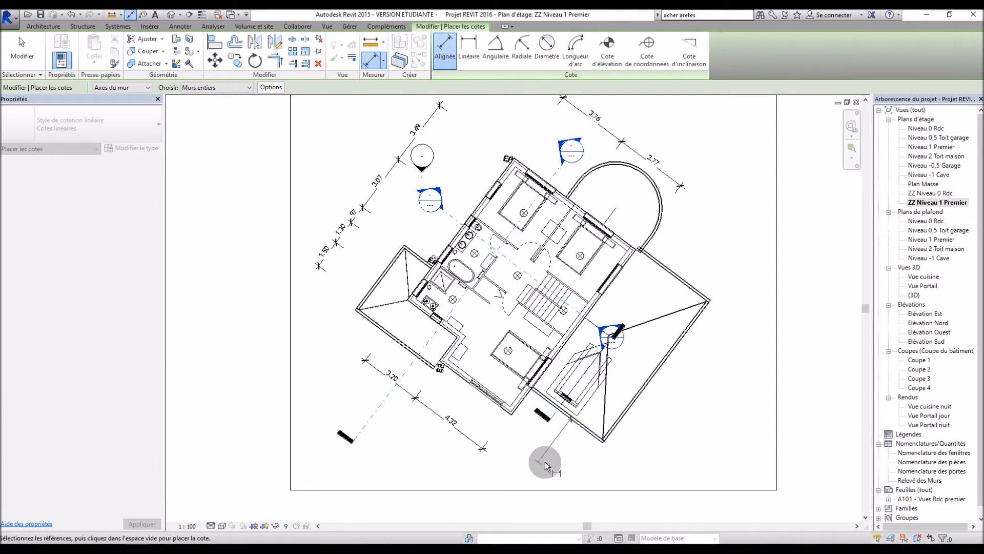
{"action": "left_click", "coordinate": [685, 287]}
{"action": "left_click", "coordinate": [713, 376]}
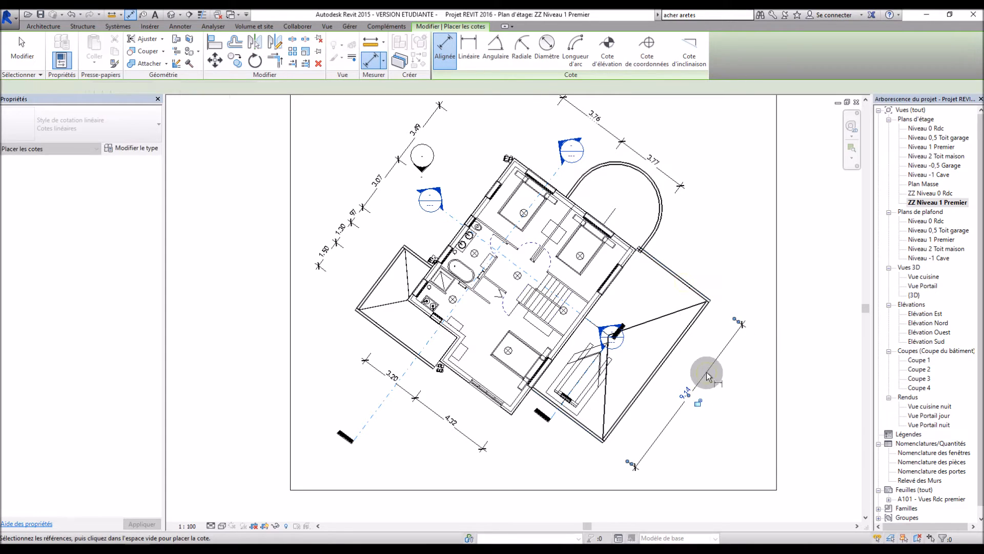
- Hide the crop region of ZZ Niveau 1 Premier and place the plan on sheet A101 - Vues Rdc premier
{"action": "scroll", "coordinate": [727, 410], "scroll_direction": "down", "scroll_amount": 3}
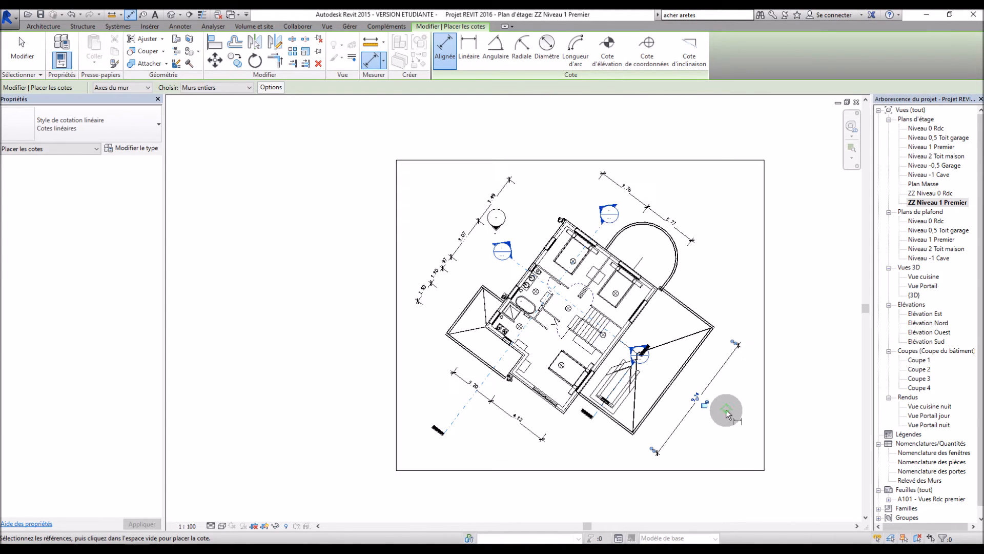
{"action": "left_click", "coordinate": [267, 527]}
{"action": "scroll", "coordinate": [660, 409], "scroll_direction": "up", "scroll_amount": 1}
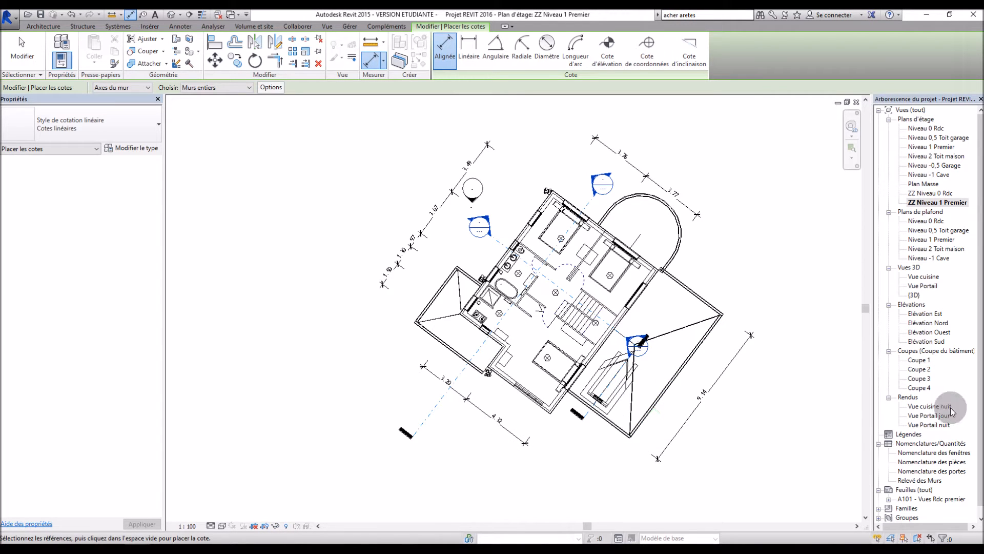
{"action": "double_click", "coordinate": [916, 497]}
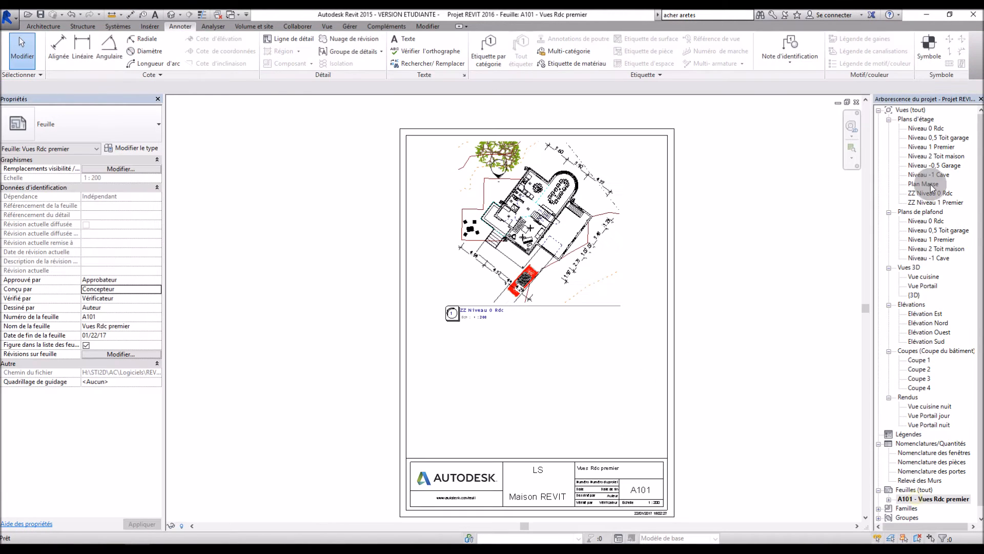
{"action": "left_click_drag", "start_coordinate": [927, 205], "coordinate": [502, 385]}
{"action": "left_click", "coordinate": [896, 218]}
{"action": "left_click", "coordinate": [506, 339]}
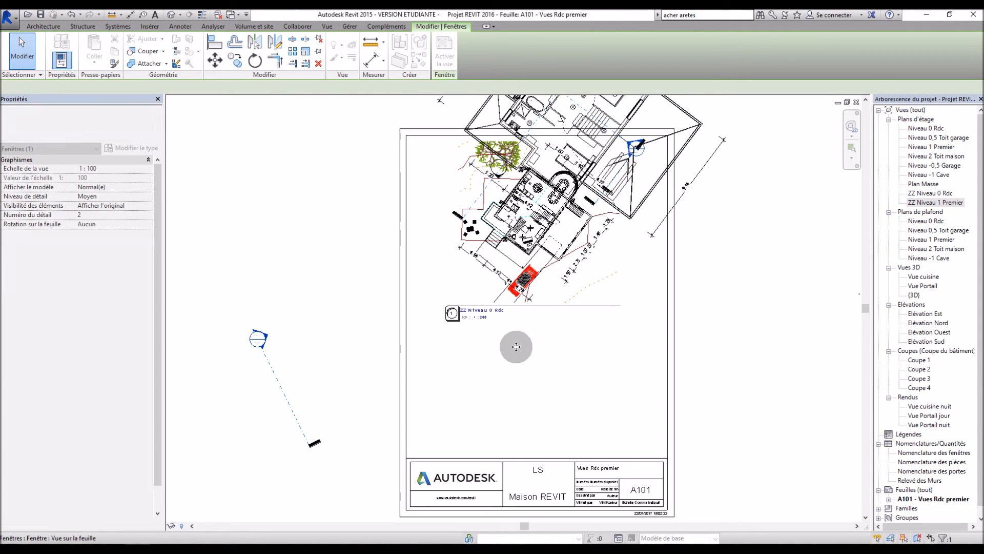
- Set the scale of the ZZ Niveau 1 Premier plan to 1:200 and return to its viewport on sheet A101
{"action": "left_click", "coordinate": [933, 202]}
{"action": "double_click", "coordinate": [933, 202]}
{"action": "left_click", "coordinate": [188, 525]}
{"action": "left_click", "coordinate": [194, 469]}
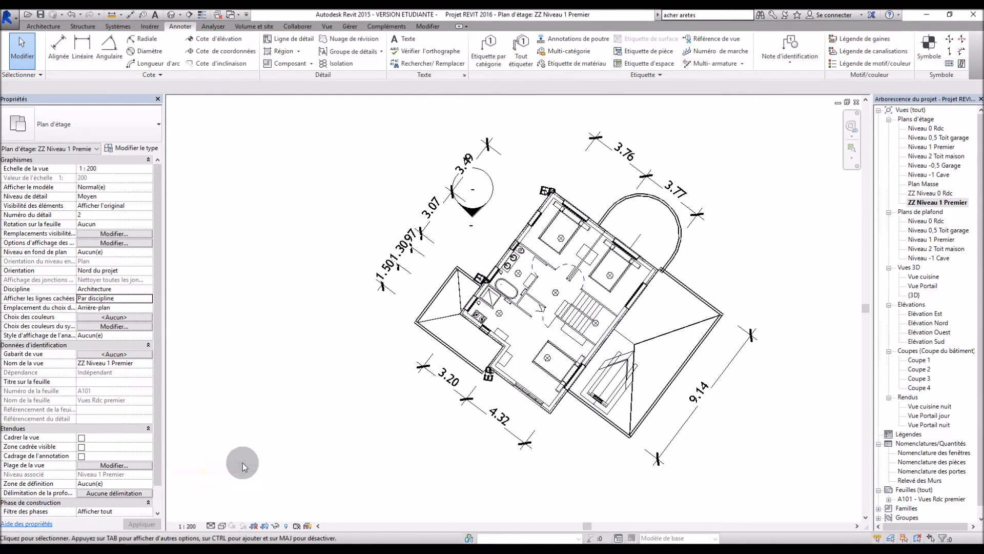
{"action": "double_click", "coordinate": [911, 499]}
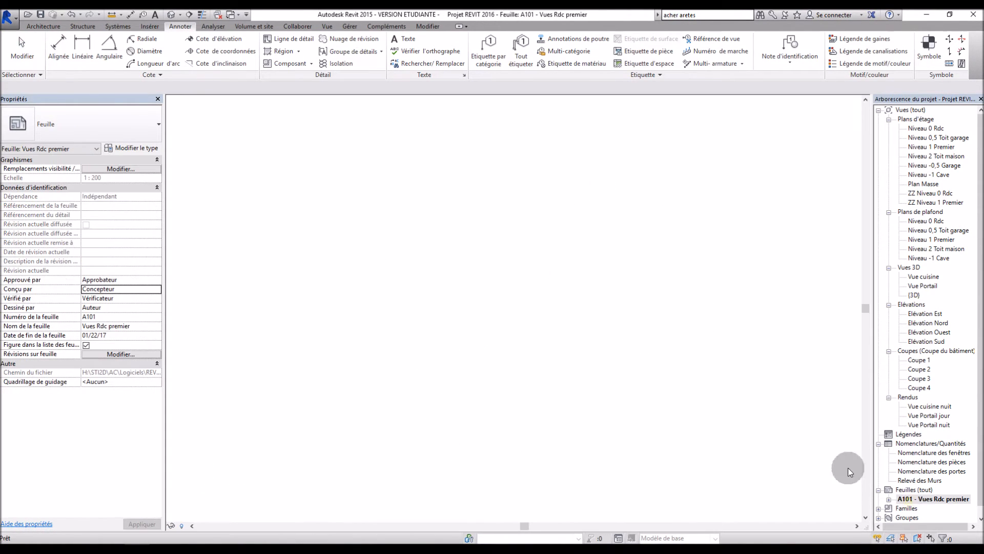
{"action": "left_click", "coordinate": [444, 402]}
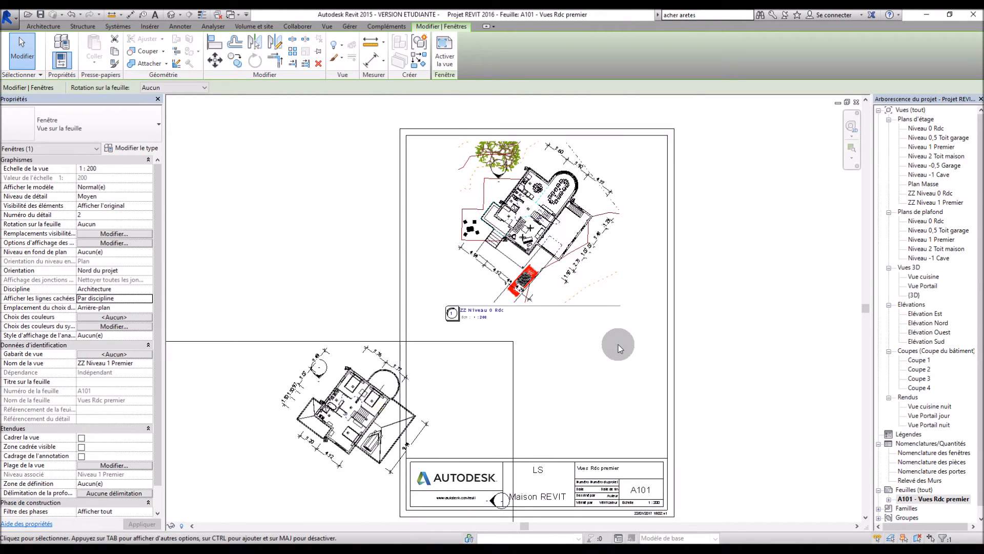
- Show the crop region of the ZZ Niveau 1 Premier plan and turn on view cropping
{"action": "scroll", "coordinate": [620, 342], "scroll_direction": "up", "scroll_amount": 2}
{"action": "scroll", "coordinate": [626, 339], "scroll_direction": "down", "scroll_amount": 5}
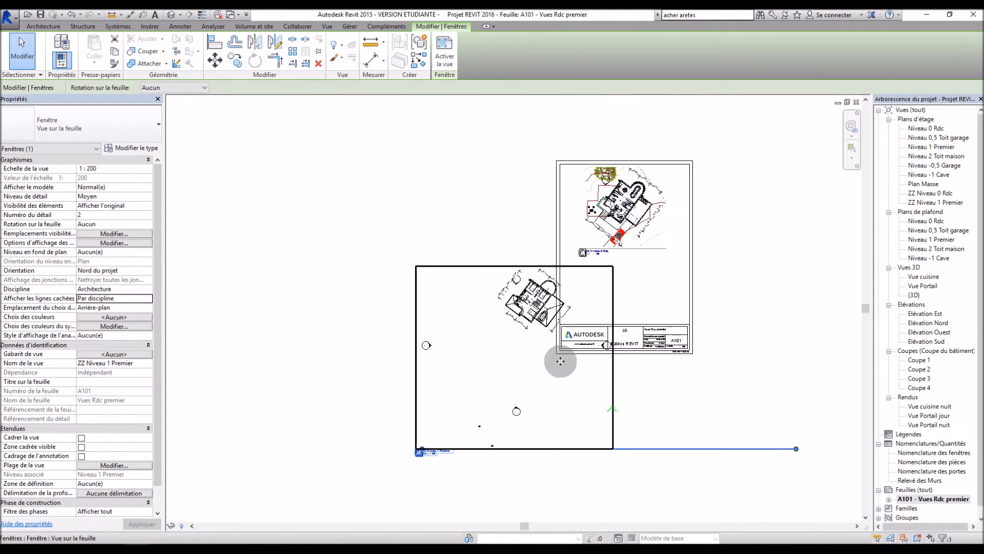
{"action": "left_click", "coordinate": [259, 505]}
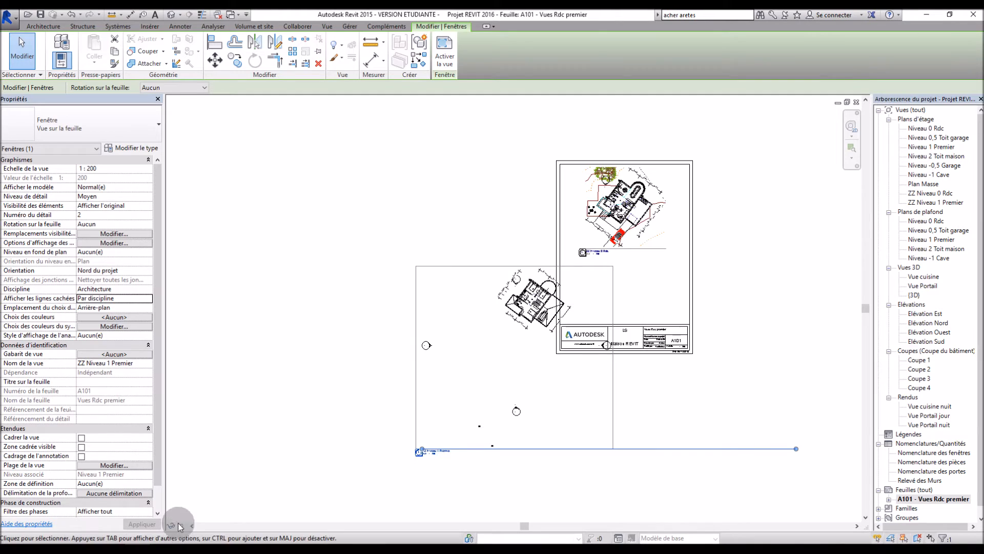
{"action": "double_click", "coordinate": [928, 202]}
{"action": "left_click", "coordinate": [413, 386]}
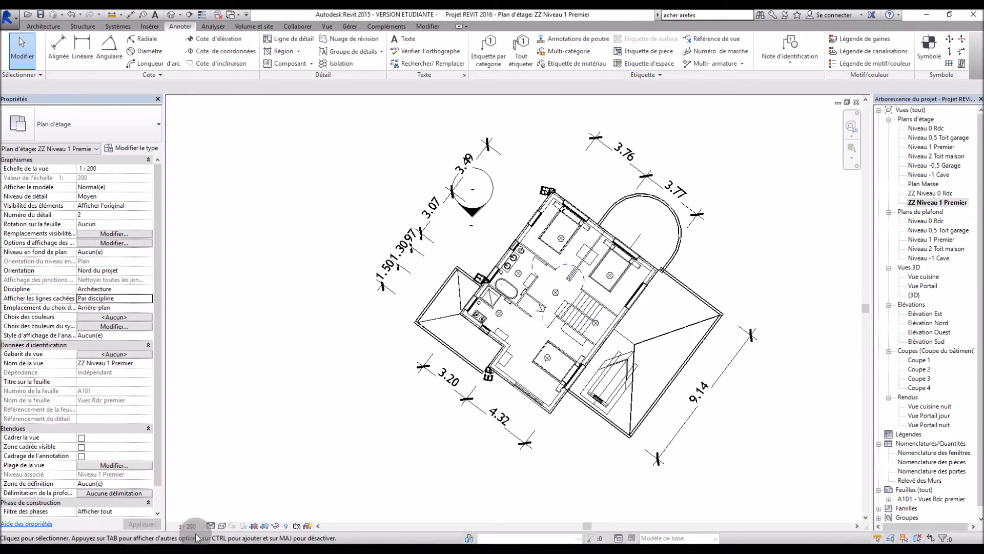
{"action": "left_click", "coordinate": [265, 526]}
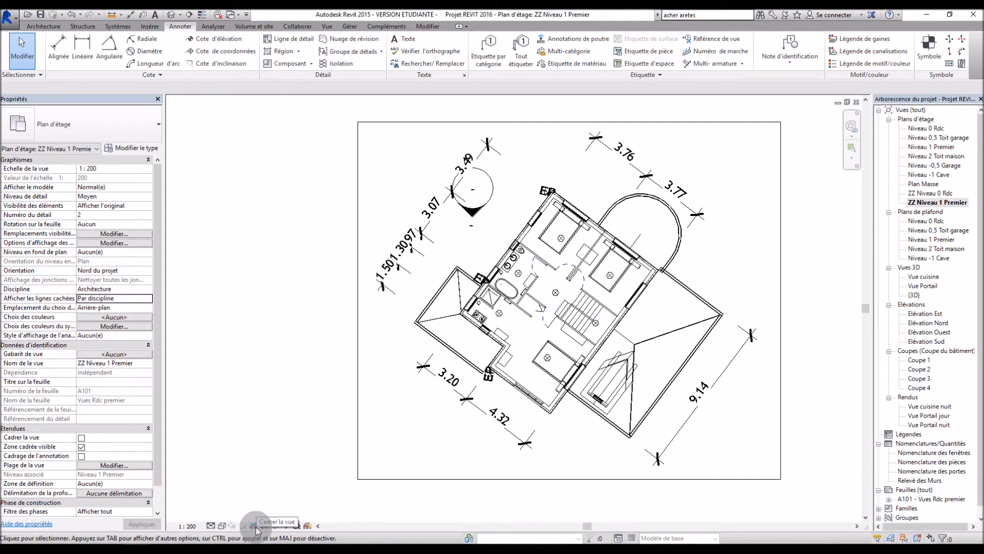
{"action": "left_click", "coordinate": [255, 527]}
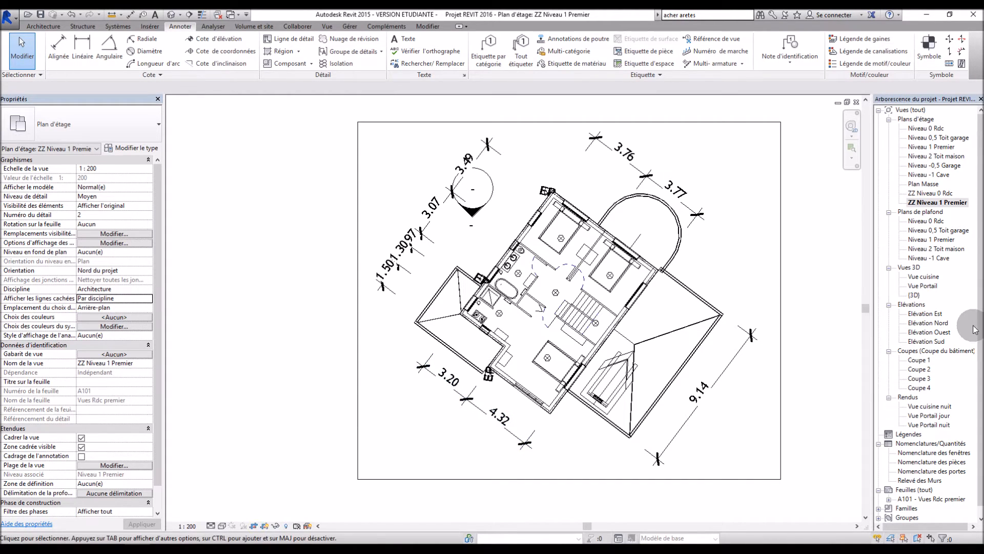
- On sheet A101, shorten the ZZ Niveau 1 Premier viewport's title line to about the width of the cropped plan
{"action": "double_click", "coordinate": [912, 498]}
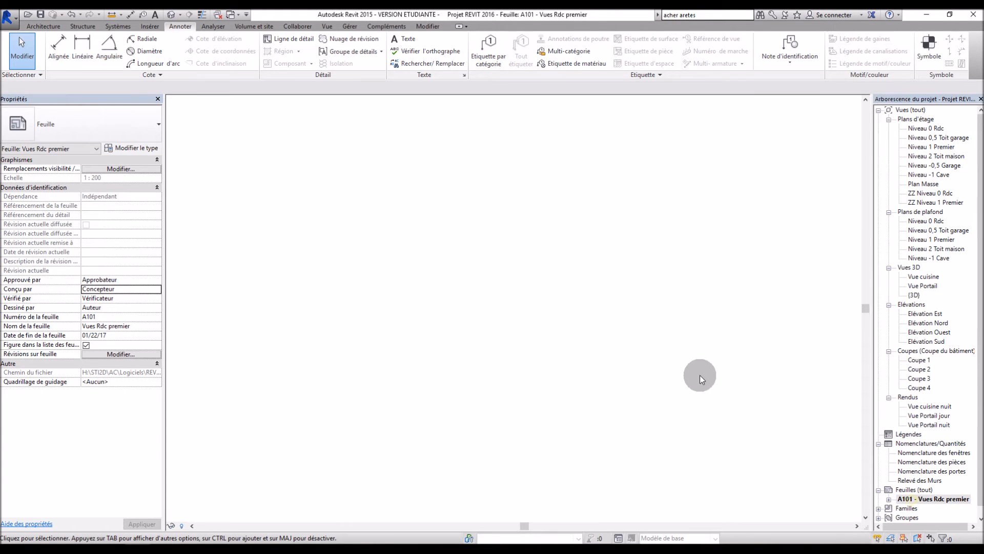
{"action": "scroll", "coordinate": [709, 266], "scroll_direction": "up", "scroll_amount": 4}
{"action": "scroll", "coordinate": [472, 242], "scroll_direction": "down", "scroll_amount": 3}
{"action": "left_click_drag", "start_coordinate": [357, 436], "coordinate": [436, 325]}
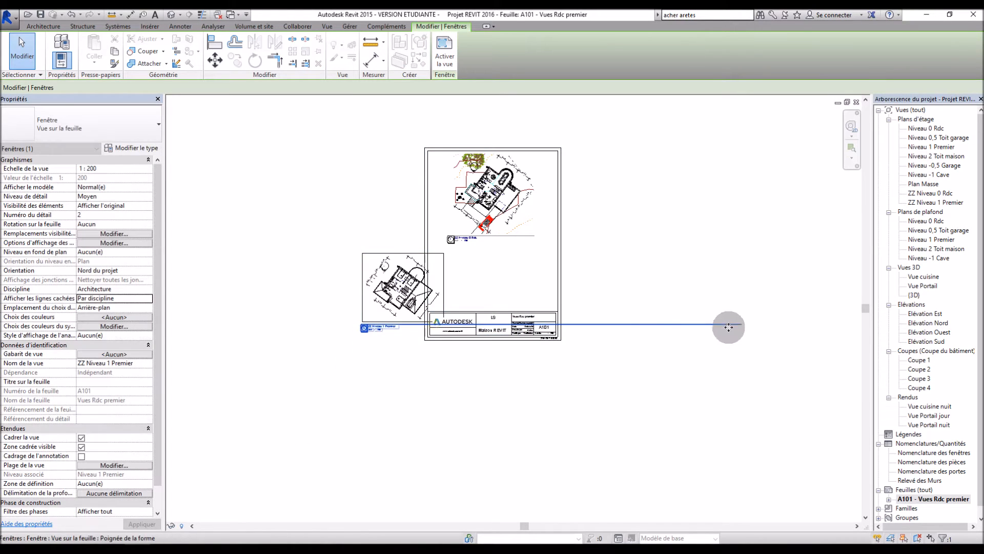
{"action": "left_click", "coordinate": [410, 252]}
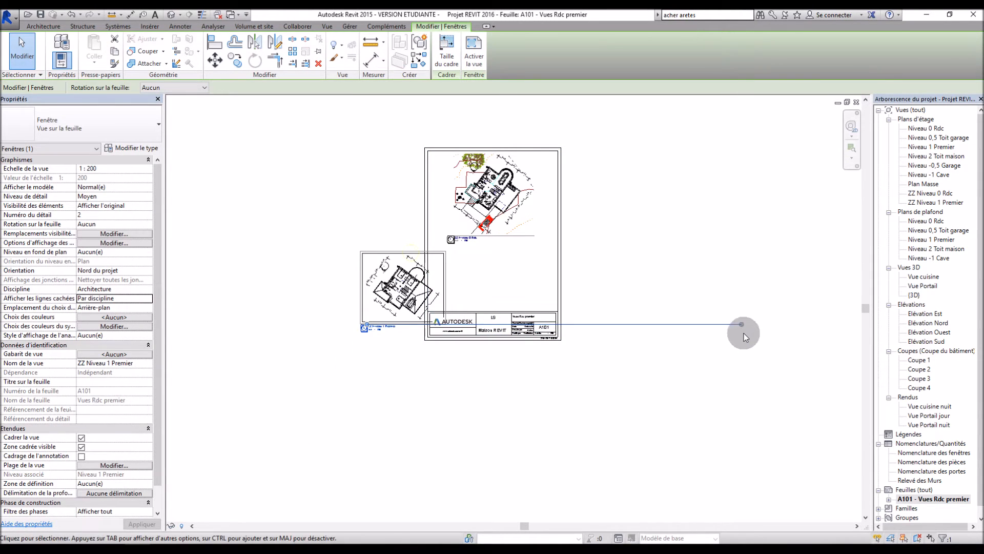
{"action": "left_click_drag", "start_coordinate": [742, 324], "coordinate": [444, 324]}
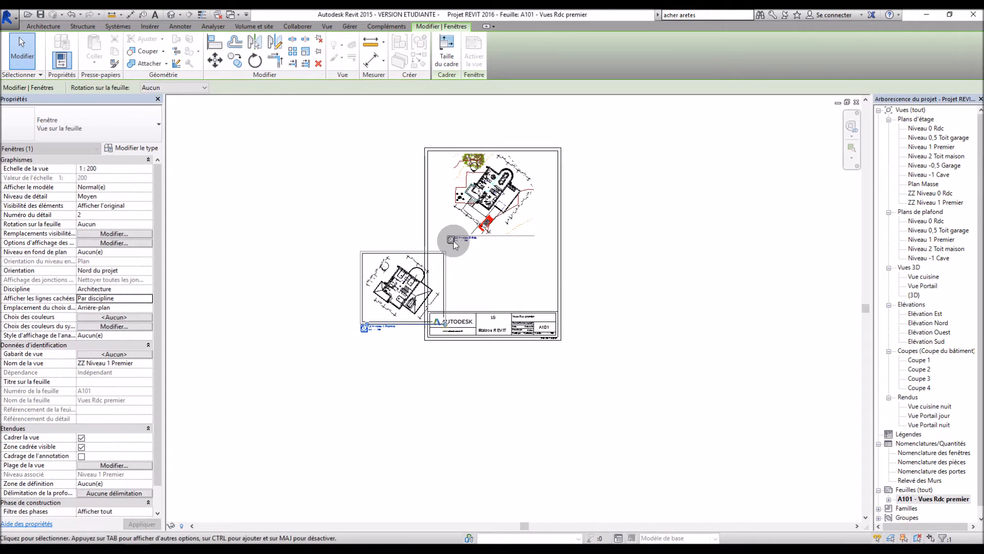
- Move the first-floor viewport onto the sheet below the ground-floor plan and shift the ground-floor viewport left to line them up
{"action": "scroll", "coordinate": [449, 249], "scroll_direction": "up", "scroll_amount": 3}
{"action": "left_click_drag", "start_coordinate": [399, 258], "coordinate": [510, 223]}
{"action": "scroll", "coordinate": [649, 242], "scroll_direction": "down", "scroll_amount": 1}
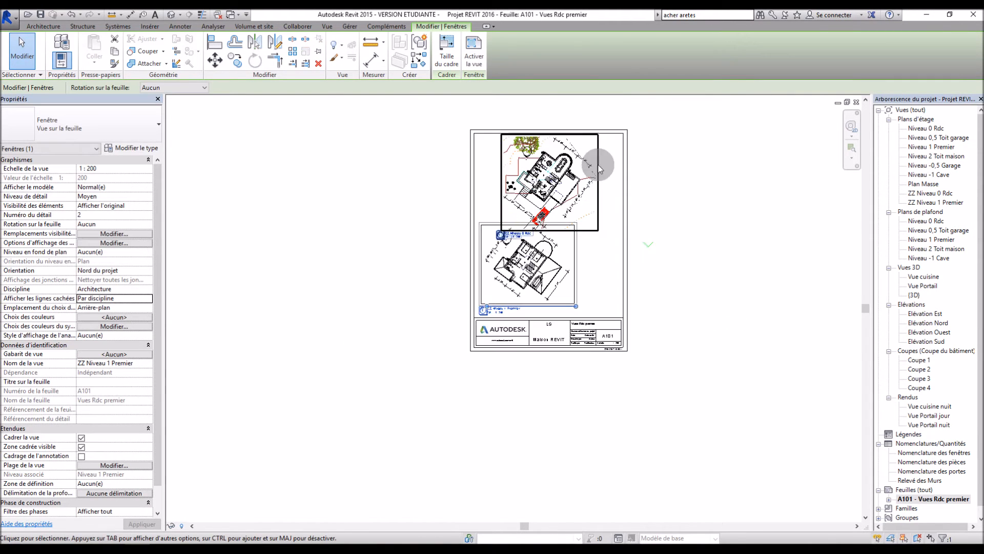
{"action": "scroll", "coordinate": [578, 128], "scroll_direction": "up", "scroll_amount": 2}
{"action": "left_click_drag", "start_coordinate": [582, 190], "coordinate": [547, 190]}
{"action": "left_click", "coordinate": [755, 218]}
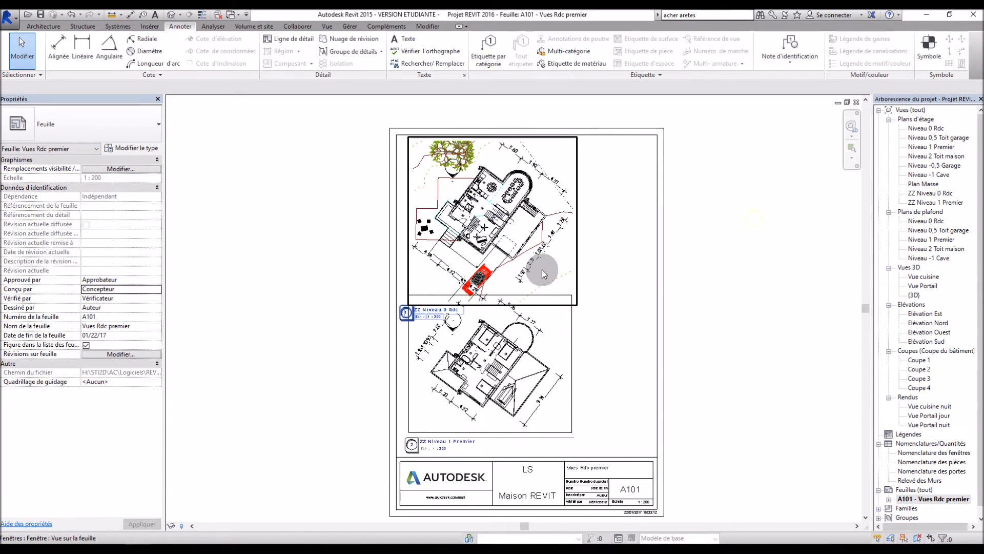
- Move the ZZ Niveau 0 Rdc title to the upper right of its plan and shorten its line to stay inside the sheet border
{"action": "left_click_drag", "start_coordinate": [422, 313], "coordinate": [602, 146]}
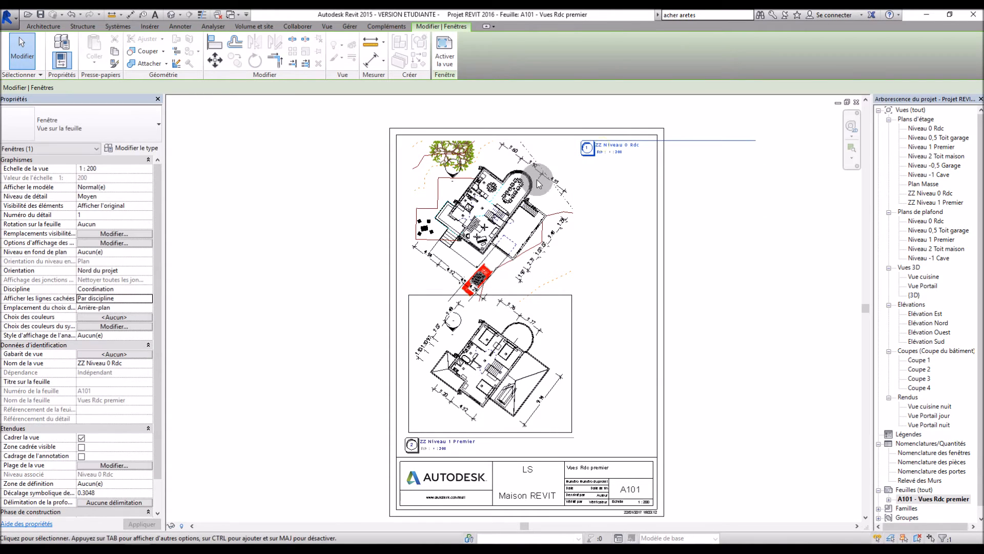
{"action": "left_click_drag", "start_coordinate": [756, 140], "coordinate": [652, 140]}
{"action": "left_click", "coordinate": [681, 224]}
- Move the ZZ Niveau 1 Premier title to the upper right of its plan, aligned under the other title, and shorten its line to match
{"action": "left_click", "coordinate": [518, 344]}
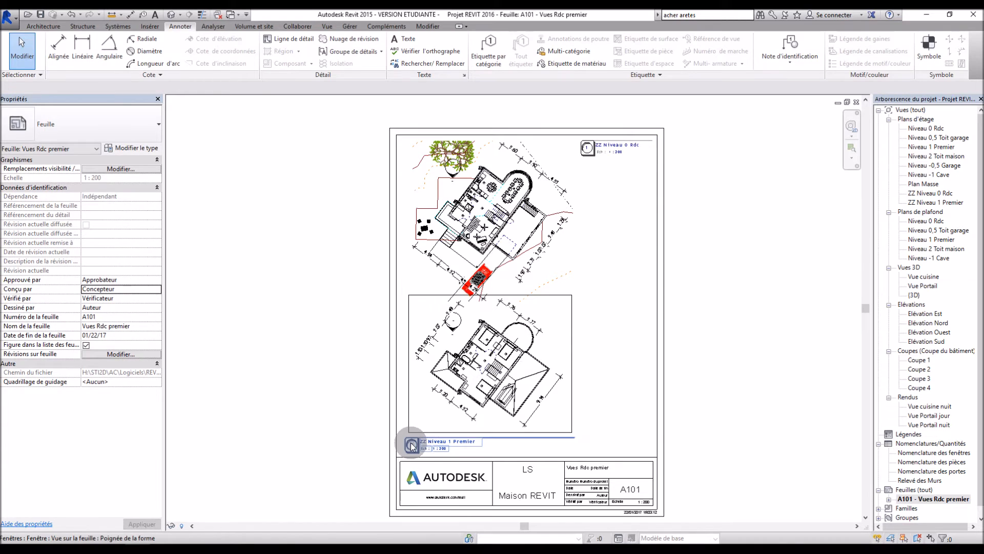
{"action": "left_click_drag", "start_coordinate": [412, 444], "coordinate": [588, 305]}
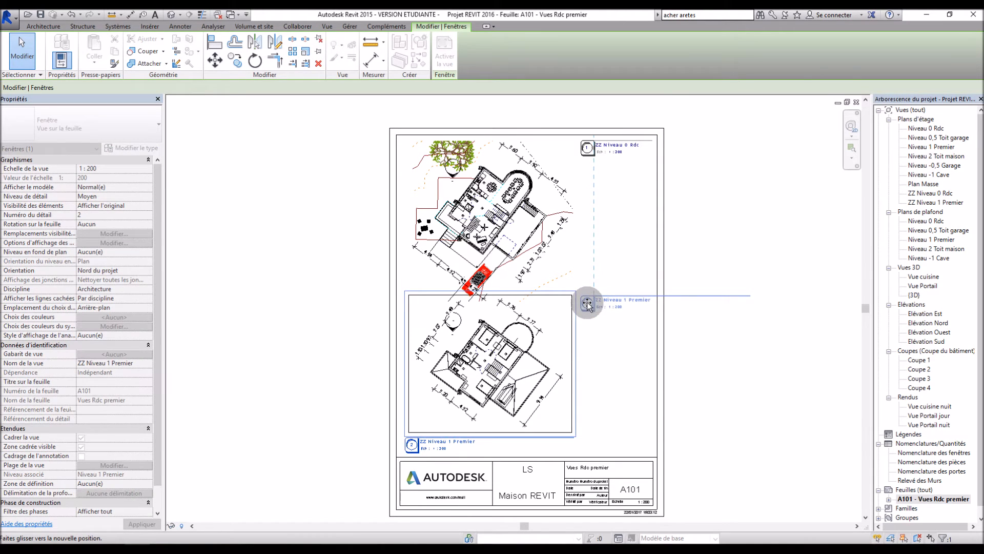
{"action": "left_click_drag", "start_coordinate": [750, 296], "coordinate": [652, 296]}
{"action": "left_click", "coordinate": [675, 226]}
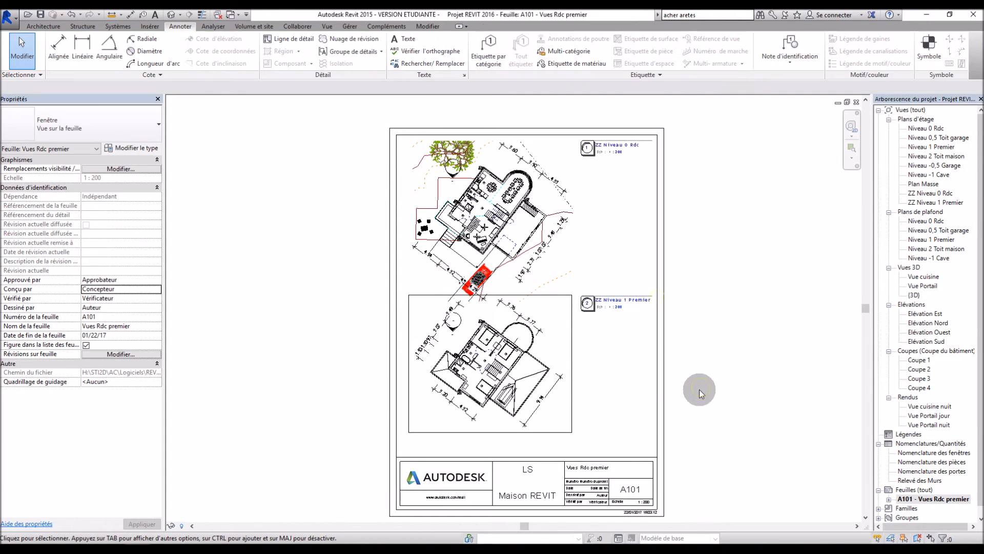
- Move the ZZ Niveau 1 Premier viewport slightly down to separate it from the ground-floor plan
{"action": "left_click_drag", "start_coordinate": [505, 382], "coordinate": [505, 401]}
{"action": "left_click", "coordinate": [749, 306]}
{"action": "left_click", "coordinate": [793, 309]}
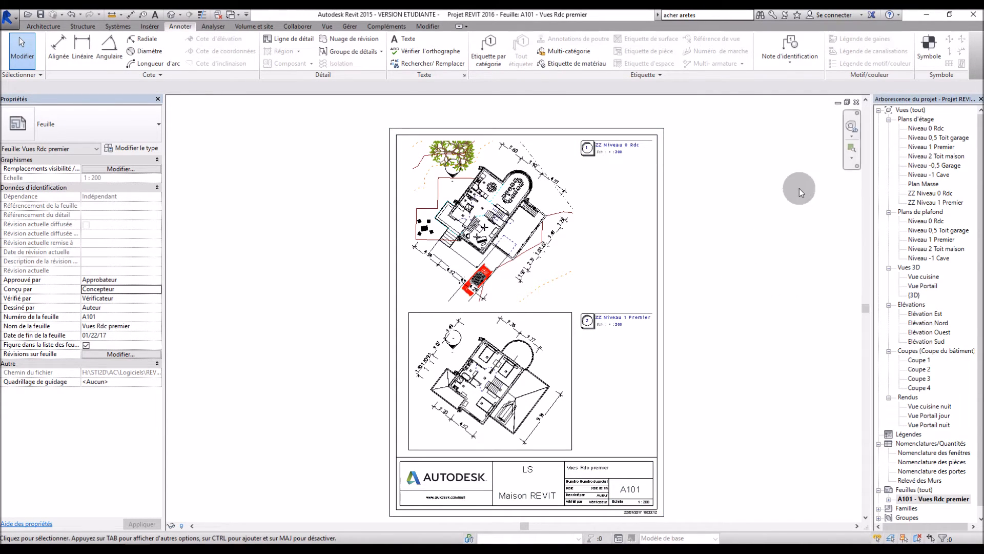
- Hide the crop region in the ZZ Niveau 1 Premier plan and return to sheet A101
{"action": "double_click", "coordinate": [917, 202]}
{"action": "left_click", "coordinate": [265, 527]}
{"action": "double_click", "coordinate": [917, 498]}
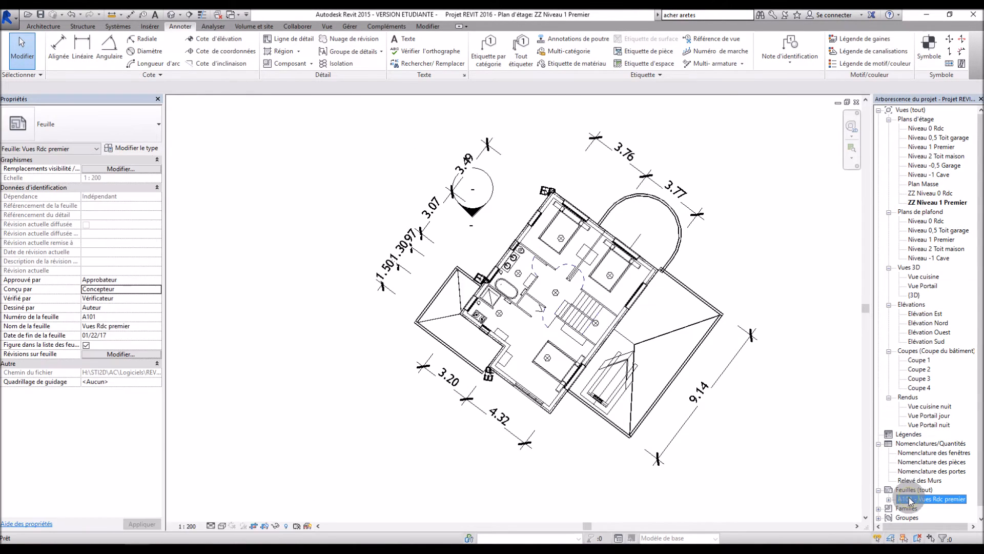
- Nudge the first-floor and ground-floor viewports slightly left on the sheet, keeping them aligned
{"action": "left_click_drag", "start_coordinate": [539, 357], "coordinate": [531, 359]}
{"action": "left_click", "coordinate": [732, 321]}
{"action": "left_click_drag", "start_coordinate": [487, 258], "coordinate": [486, 260]}
{"action": "left_click", "coordinate": [699, 262]}
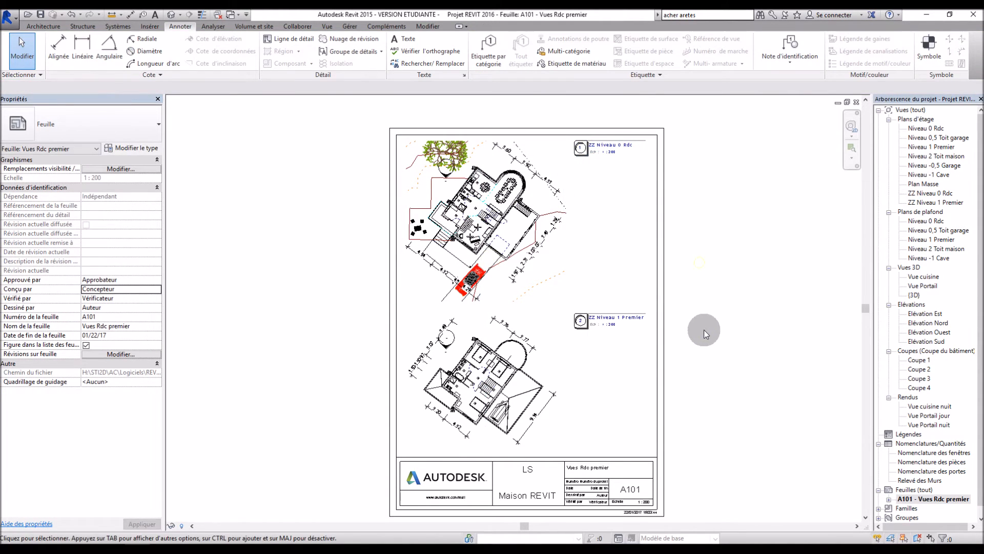
{"action": "scroll", "coordinate": [463, 457], "scroll_direction": "up", "scroll_amount": 2}
{"action": "scroll", "coordinate": [543, 387], "scroll_direction": "down", "scroll_amount": 3}
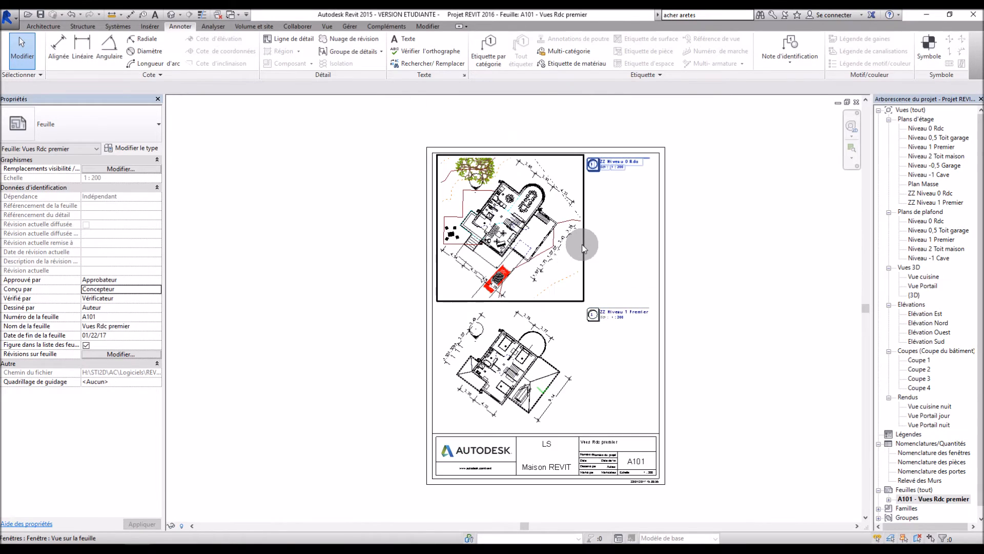
{"action": "scroll", "coordinate": [582, 244], "scroll_direction": "up", "scroll_amount": 2}
{"action": "scroll", "coordinate": [583, 247], "scroll_direction": "down", "scroll_amount": 1}
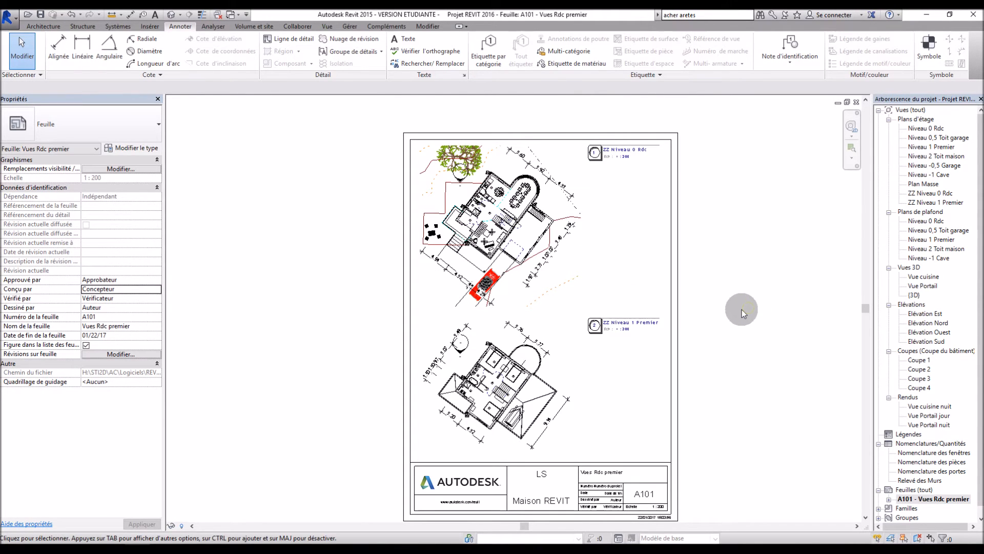
- Place the {3D} view on sheet A101
{"action": "left_click", "coordinate": [915, 296]}
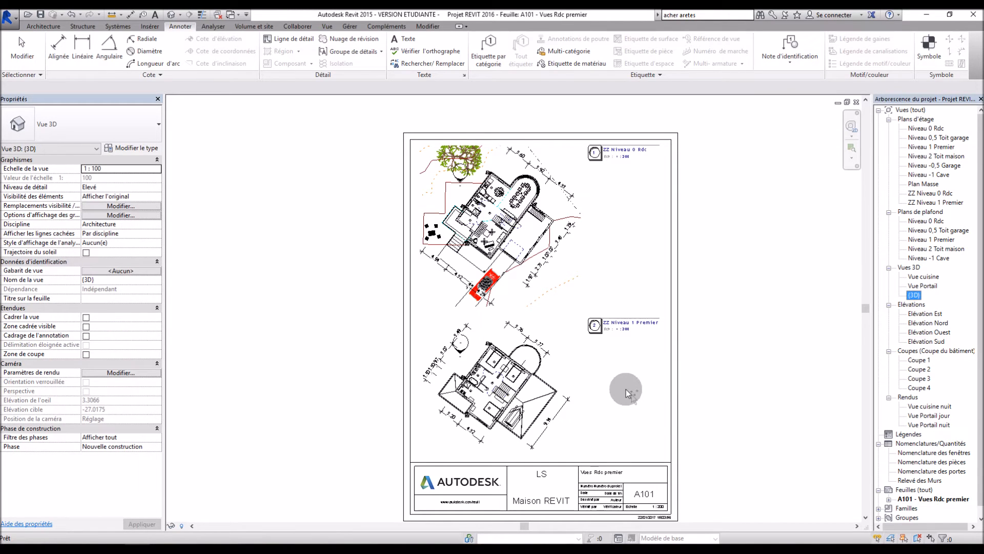
{"action": "left_click_drag", "start_coordinate": [626, 394], "coordinate": [626, 392]}
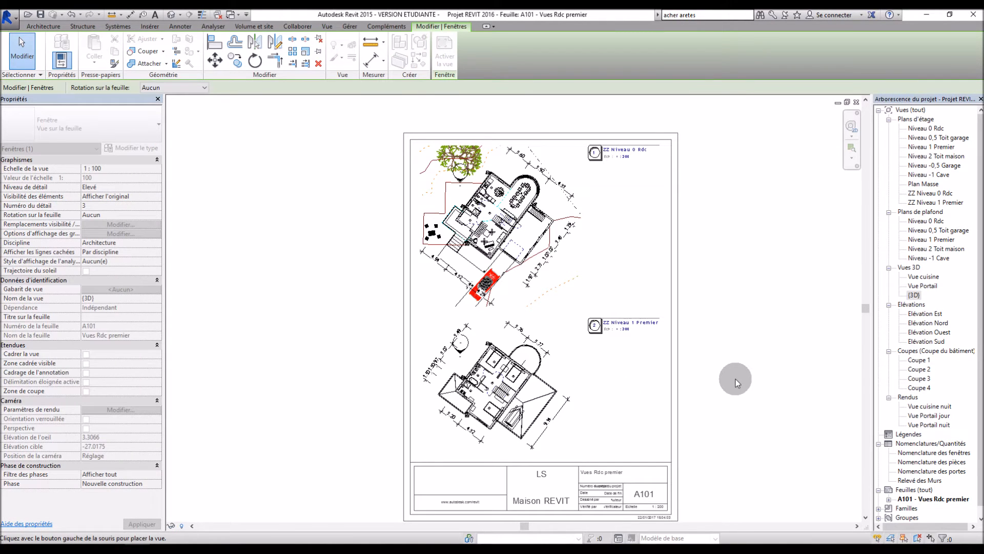
{"action": "scroll", "coordinate": [733, 377], "scroll_direction": "up", "scroll_amount": 2}
{"action": "scroll", "coordinate": [730, 375], "scroll_direction": "down", "scroll_amount": 7}
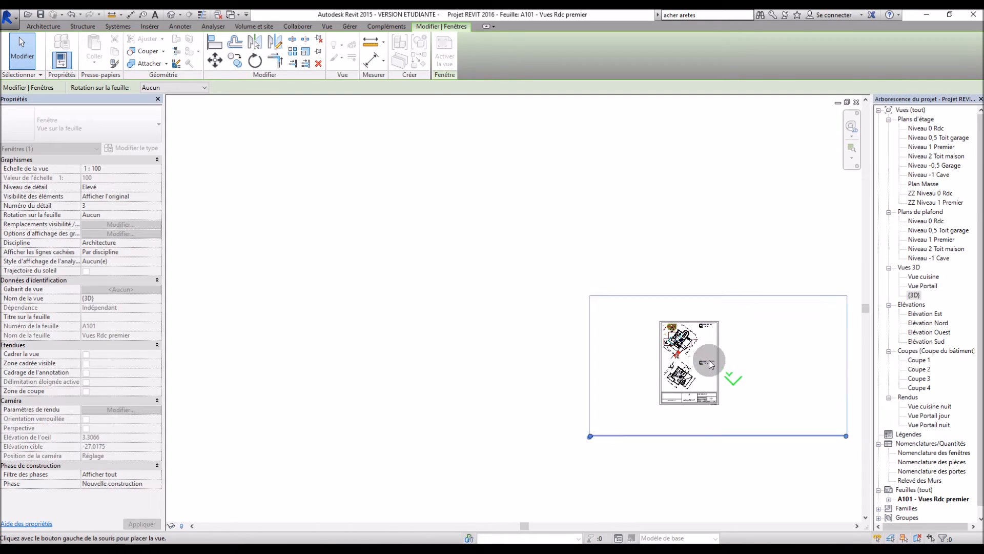
{"action": "left_click", "coordinate": [732, 375]}
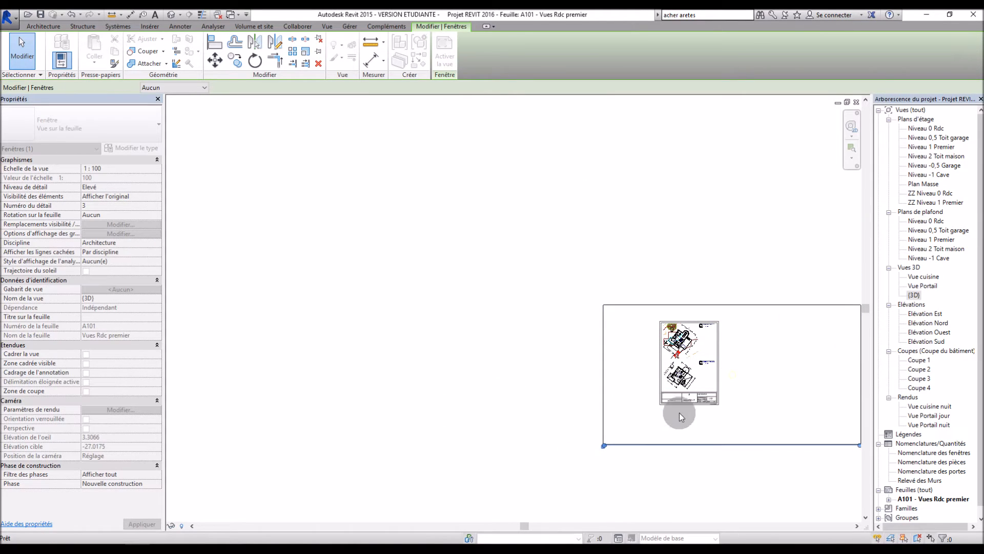
- Set the {3D} view's scale to 1:500 and return to sheet A101
{"action": "scroll", "coordinate": [813, 389], "scroll_direction": "up", "scroll_amount": 3}
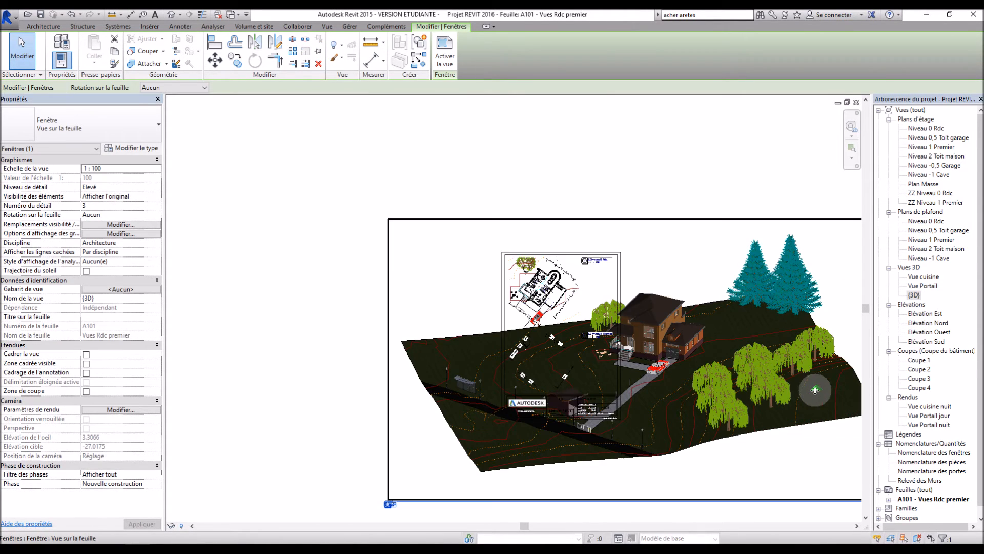
{"action": "double_click", "coordinate": [914, 295]}
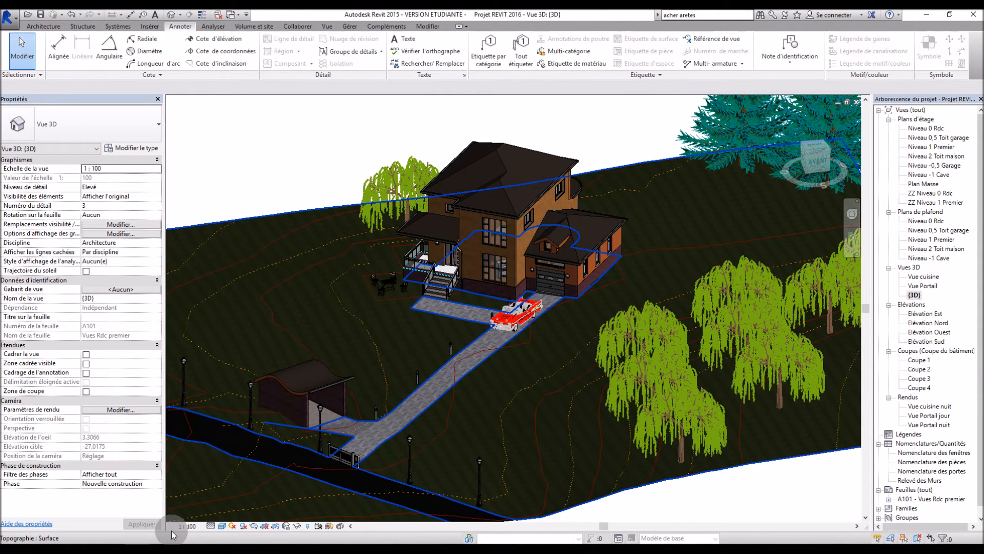
{"action": "left_click", "coordinate": [202, 526]}
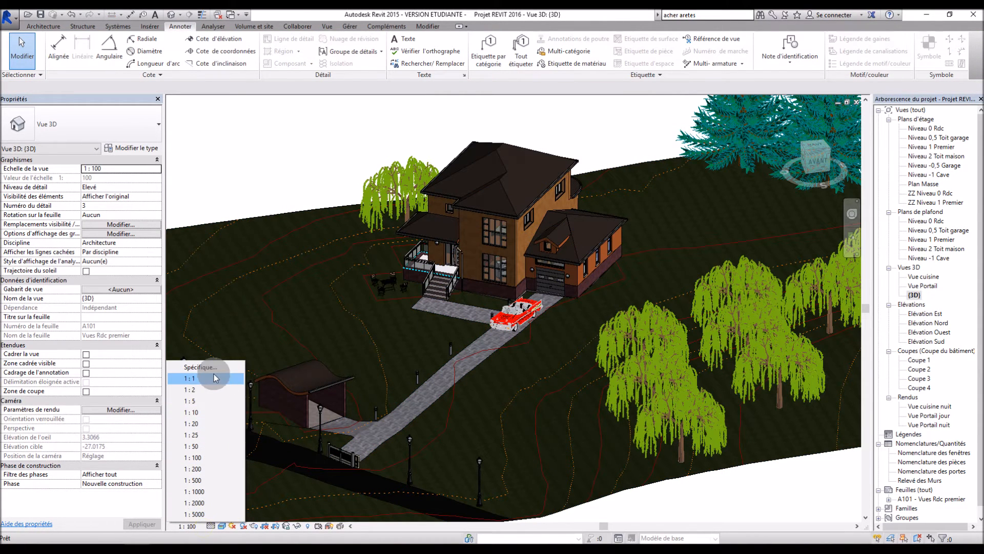
{"action": "left_click", "coordinate": [224, 482]}
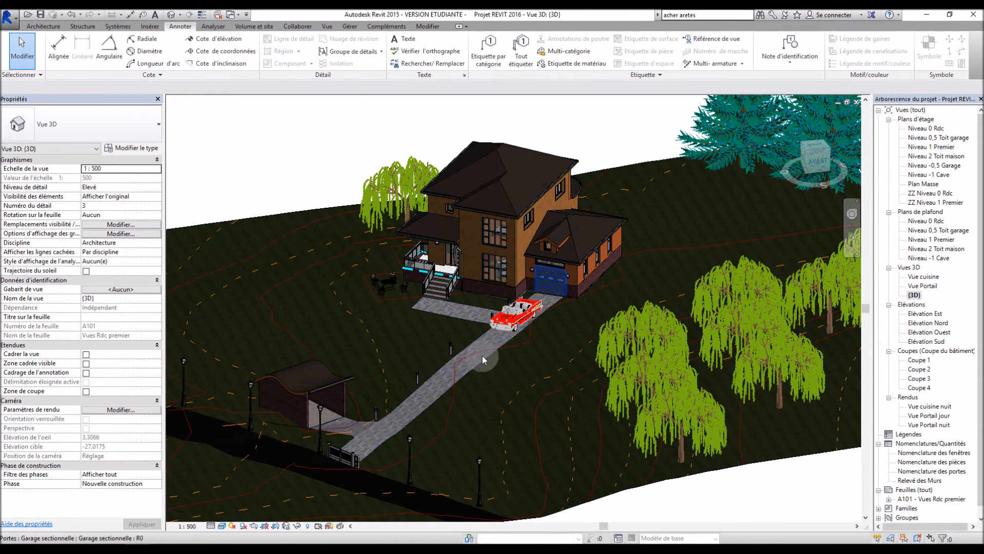
{"action": "double_click", "coordinate": [904, 500]}
- Move the {3D} viewport onto sheet A101 next to the first-floor plan
{"action": "left_click_drag", "start_coordinate": [469, 457], "coordinate": [597, 363]}
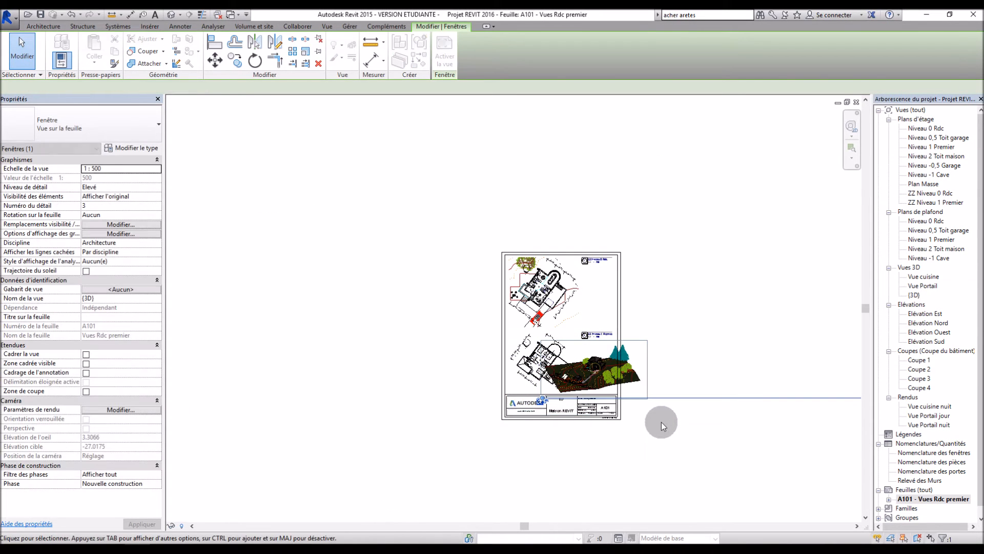
{"action": "scroll", "coordinate": [663, 420], "scroll_direction": "up", "scroll_amount": 3}
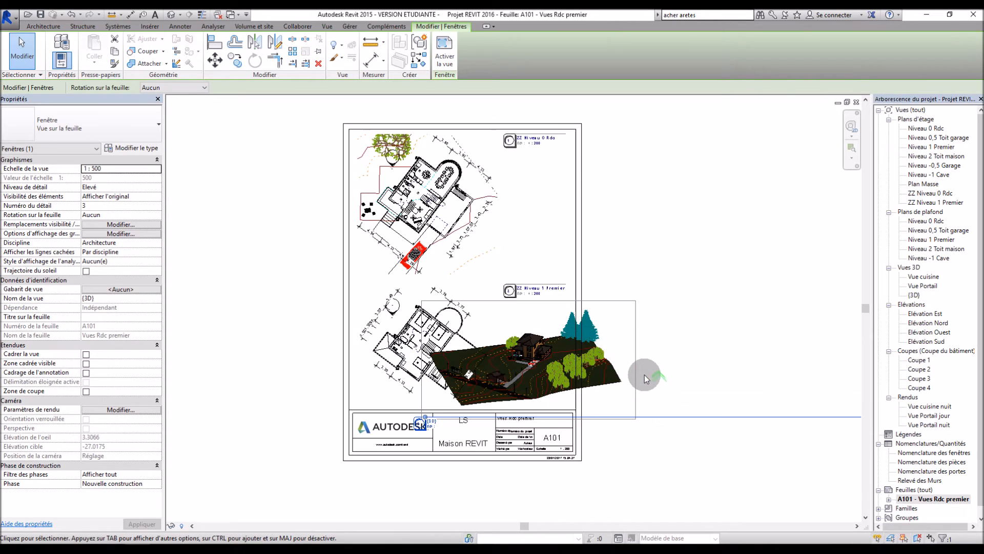
{"action": "left_click", "coordinate": [686, 393]}
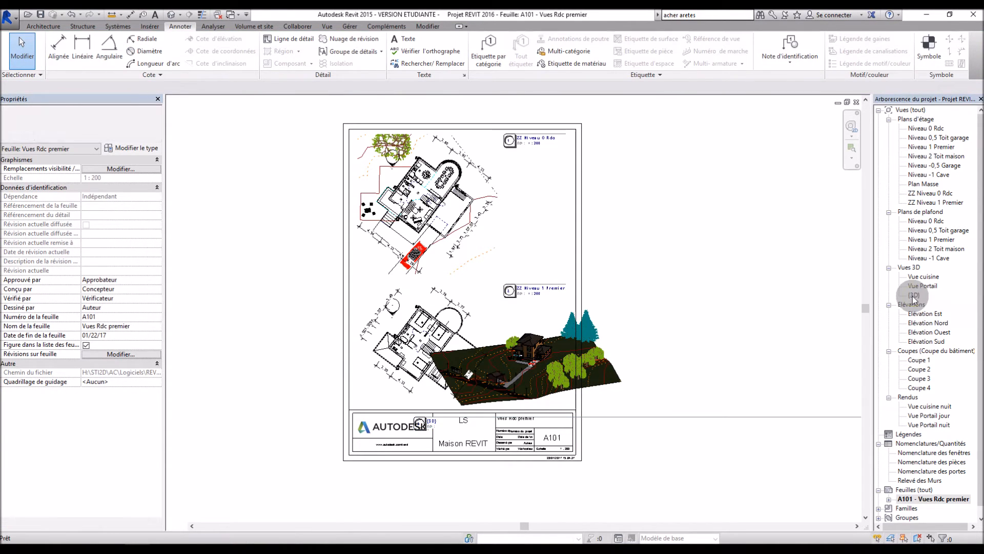
- Check the {3D} view, then remove its viewport from sheet A101
{"action": "double_click", "coordinate": [914, 295]}
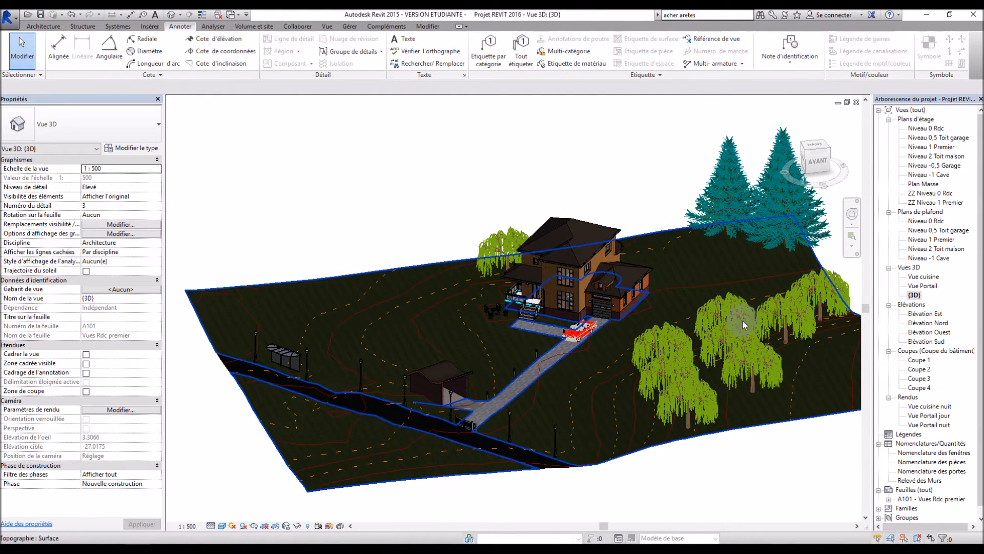
{"action": "double_click", "coordinate": [906, 491]}
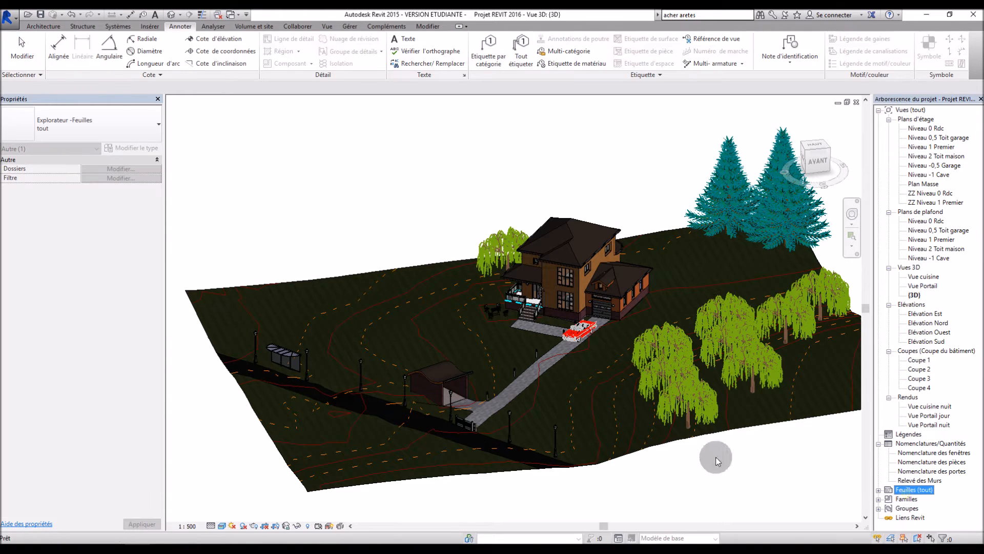
{"action": "double_click", "coordinate": [905, 490]}
{"action": "double_click", "coordinate": [905, 499]}
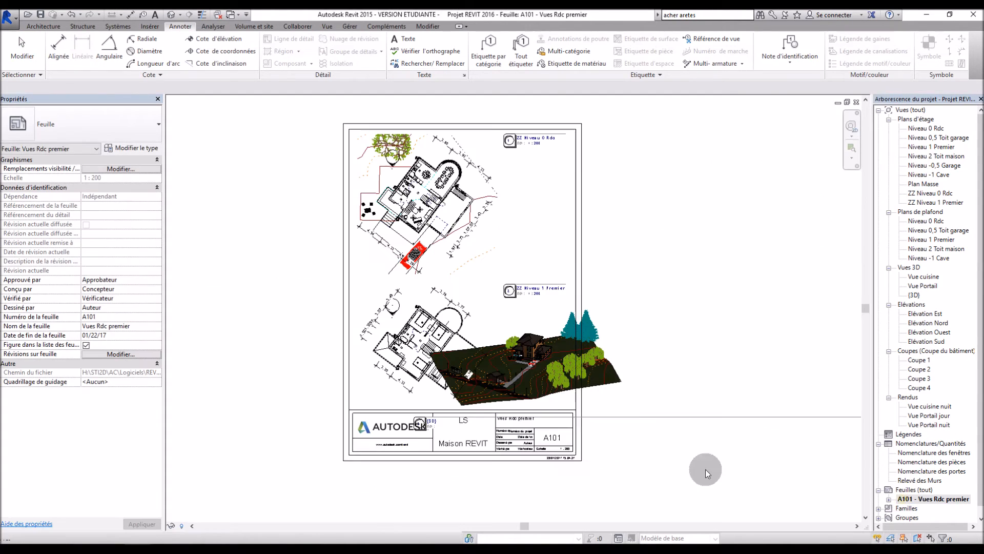
{"action": "left_click", "coordinate": [550, 382]}
{"action": "key", "text": "Delete"}
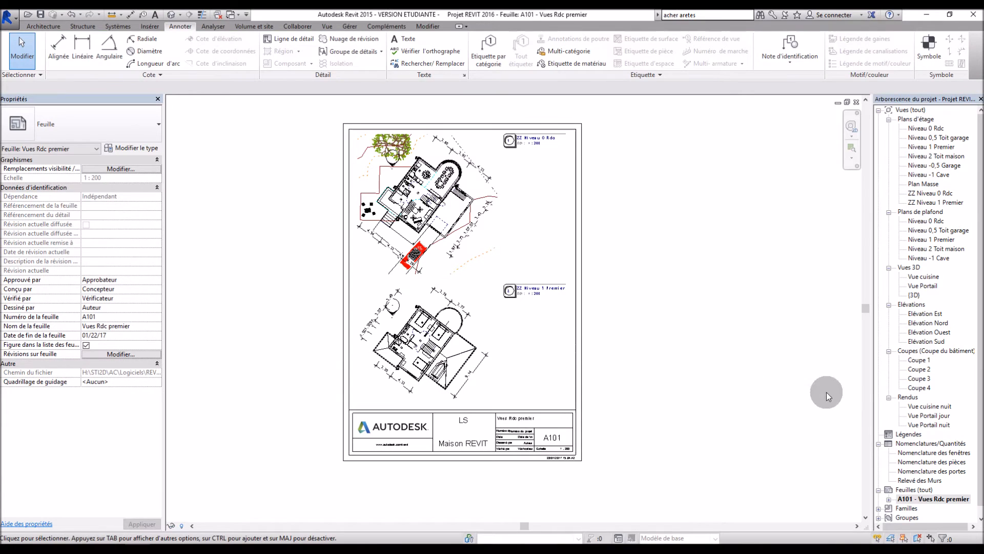
- Set the Vue Portail jour rendering's scale to 1:1000 and return to sheet A101
{"action": "double_click", "coordinate": [926, 407]}
{"action": "double_click", "coordinate": [927, 415]}
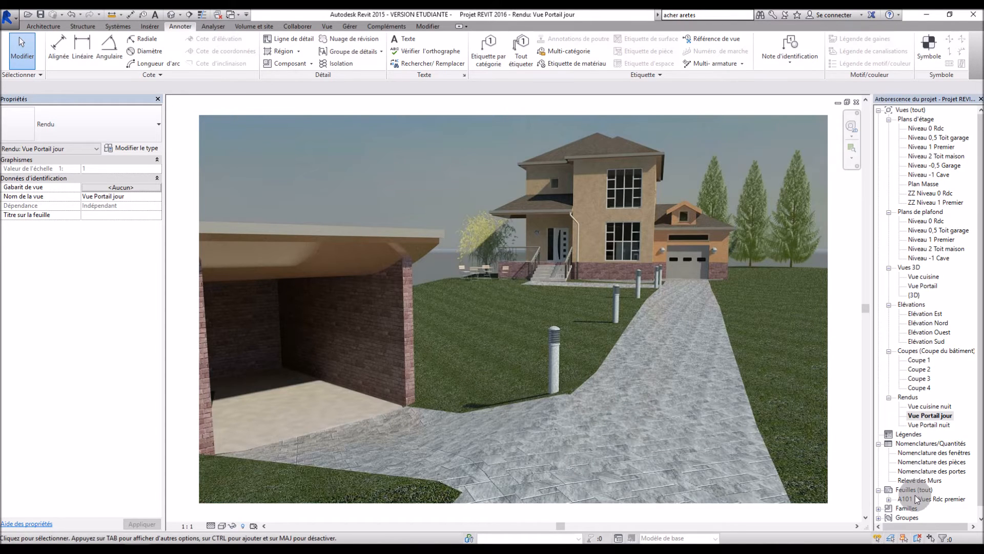
{"action": "left_click", "coordinate": [190, 526]}
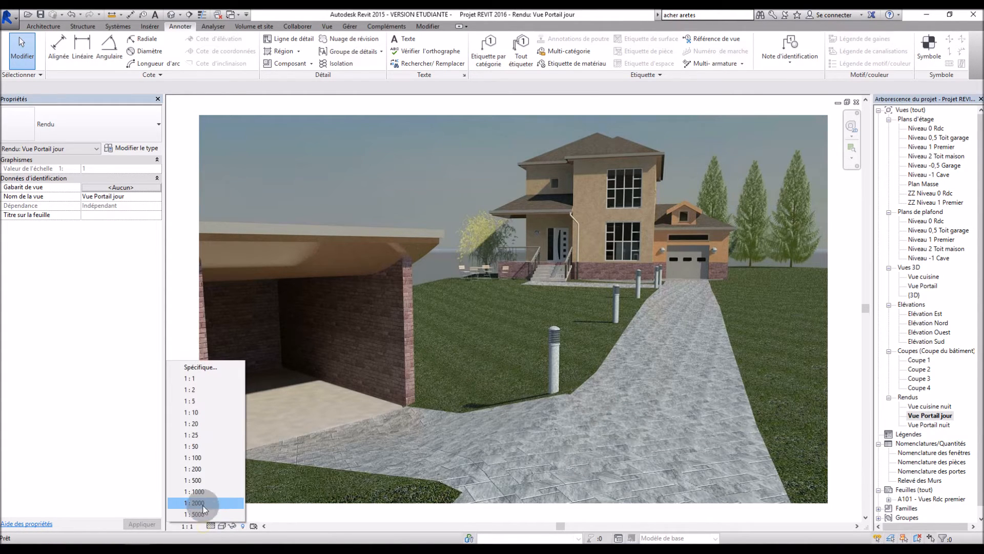
{"action": "left_click", "coordinate": [212, 482]}
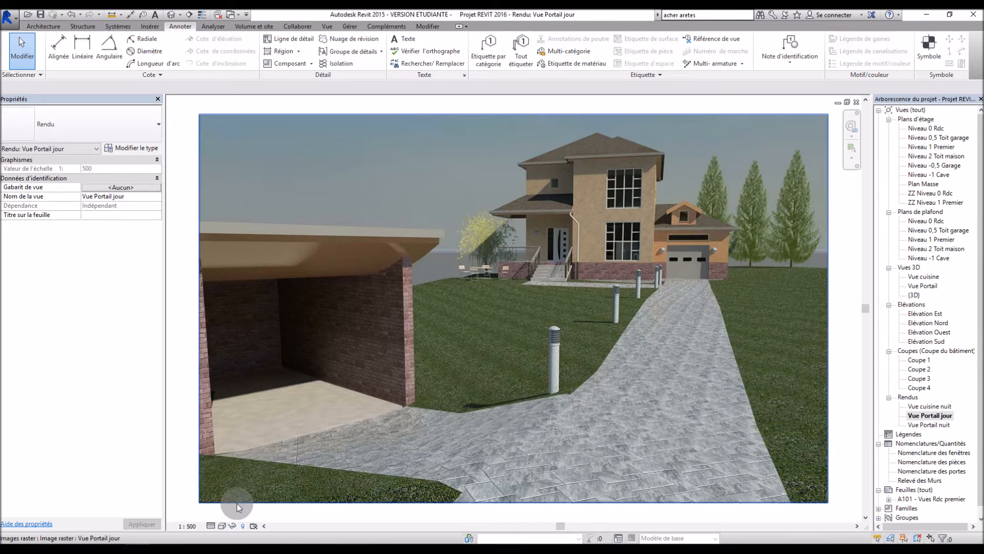
{"action": "left_click", "coordinate": [187, 526]}
{"action": "left_click", "coordinate": [208, 491]}
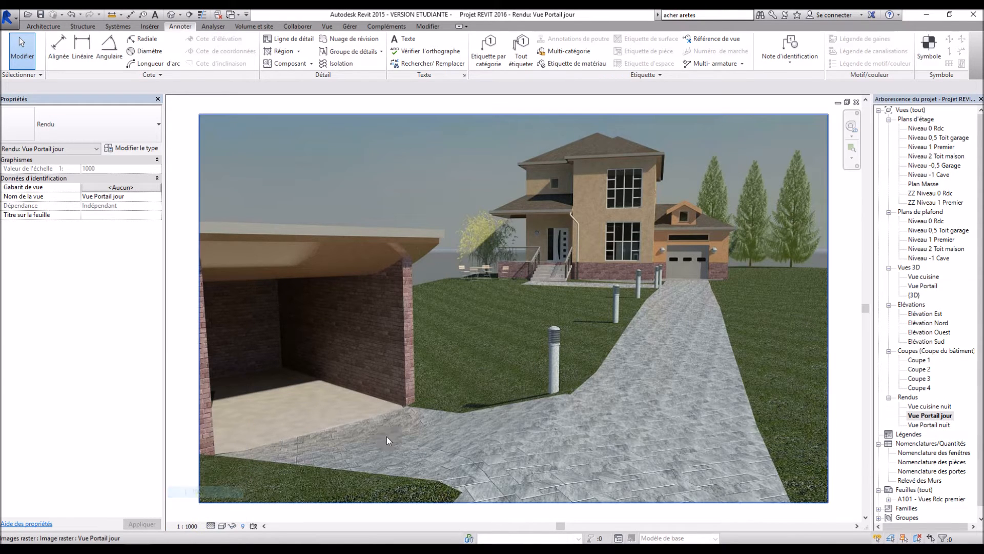
{"action": "double_click", "coordinate": [909, 499]}
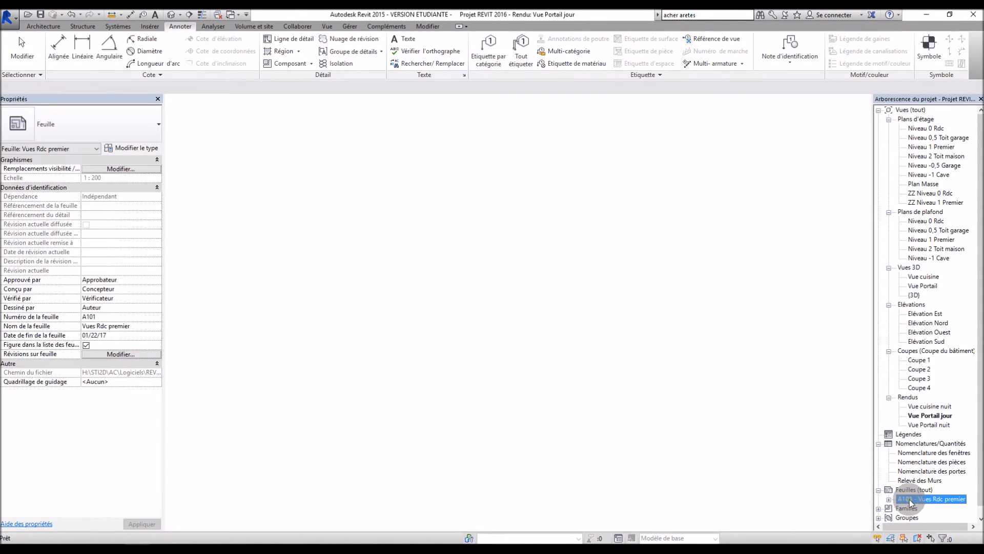
- Place the Vue Portail jour rendering on sheet A101 beside the first-floor plan
{"action": "left_click", "coordinate": [930, 416]}
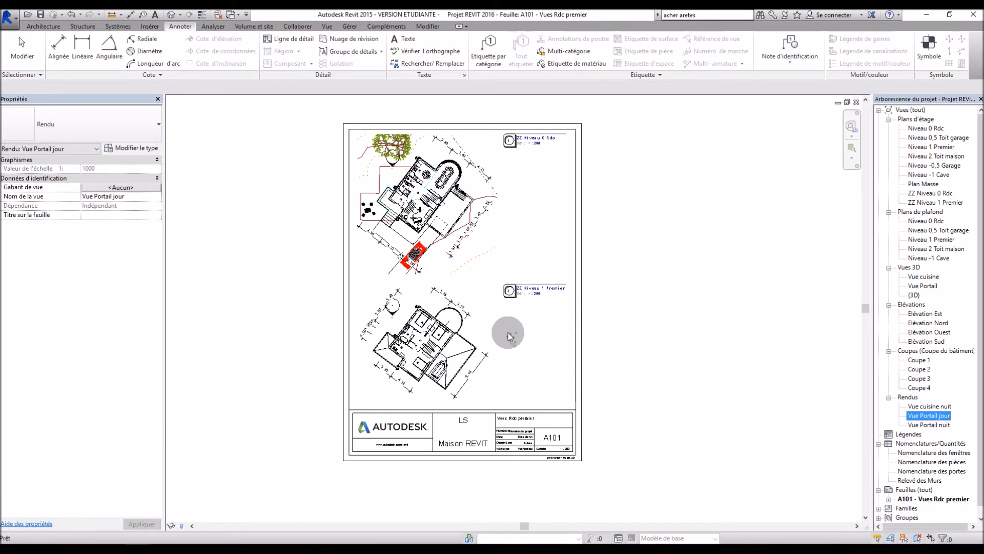
{"action": "left_click", "coordinate": [522, 353]}
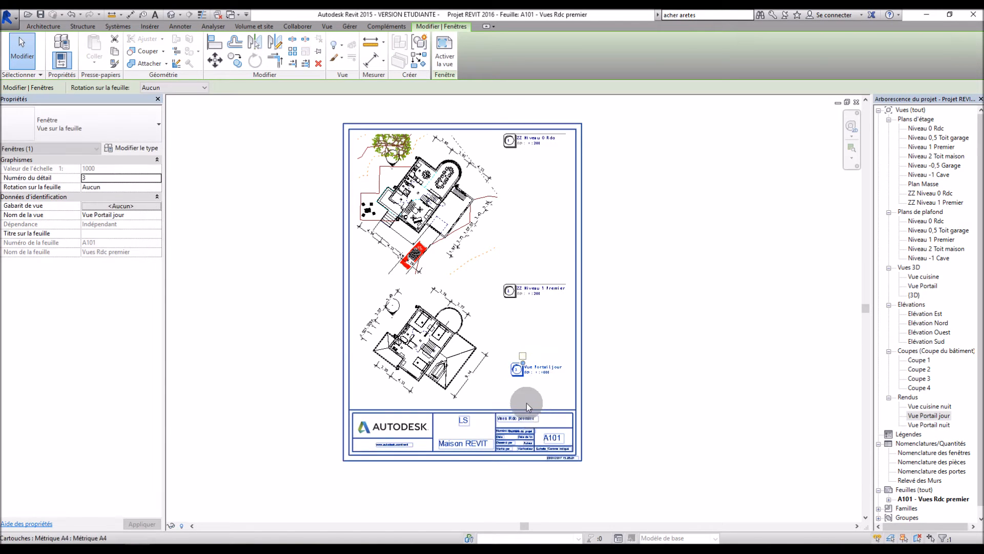
{"action": "scroll", "coordinate": [521, 385], "scroll_direction": "up", "scroll_amount": 2}
{"action": "scroll", "coordinate": [586, 361], "scroll_direction": "up", "scroll_amount": 5}
{"action": "scroll", "coordinate": [514, 340], "scroll_direction": "down", "scroll_amount": 8}
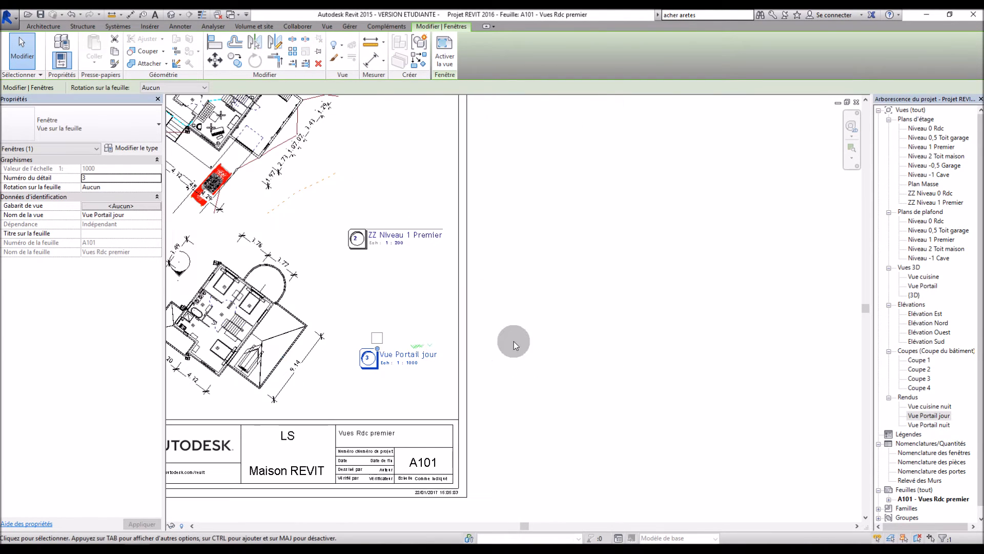
- Set a custom scale of 1:3 for the Vue Portail jour rendering and return to sheet A101
{"action": "double_click", "coordinate": [921, 417]}
{"action": "left_click", "coordinate": [196, 525]}
{"action": "left_click", "coordinate": [201, 367]}
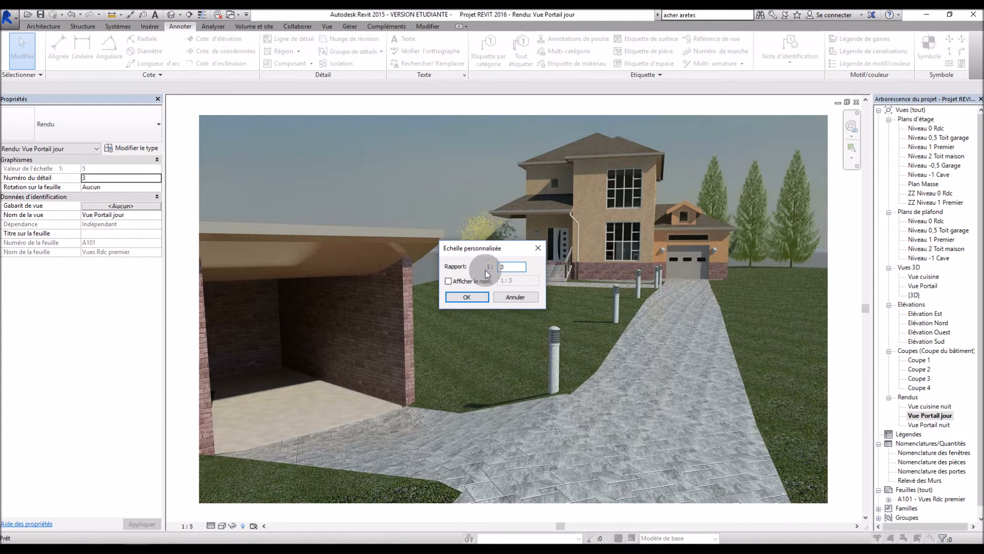
{"action": "left_click", "coordinate": [479, 297]}
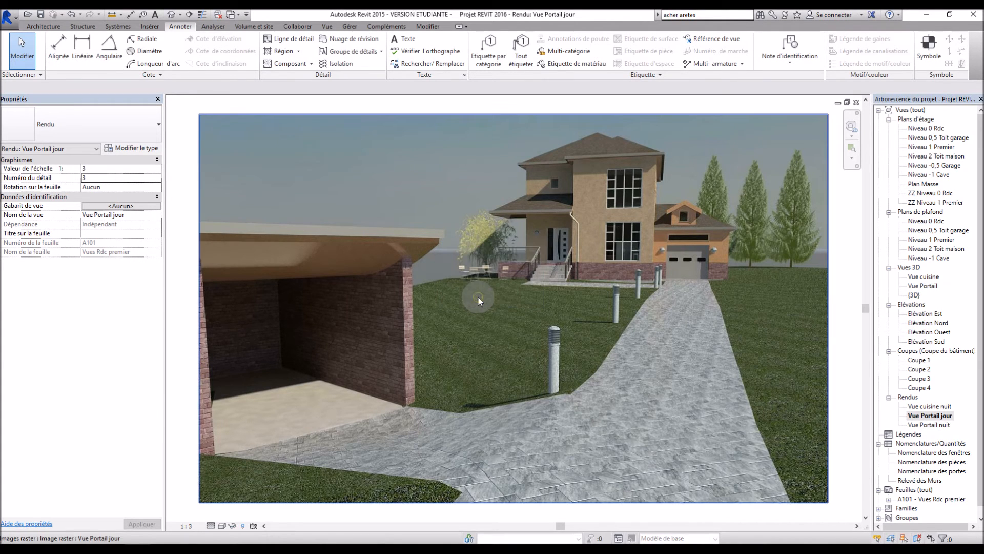
{"action": "double_click", "coordinate": [910, 500]}
- Position the Vue Portail jour viewport beside the first-floor plan, above the title block
{"action": "left_click_drag", "start_coordinate": [621, 397], "coordinate": [590, 385]}
{"action": "left_click", "coordinate": [703, 367]}
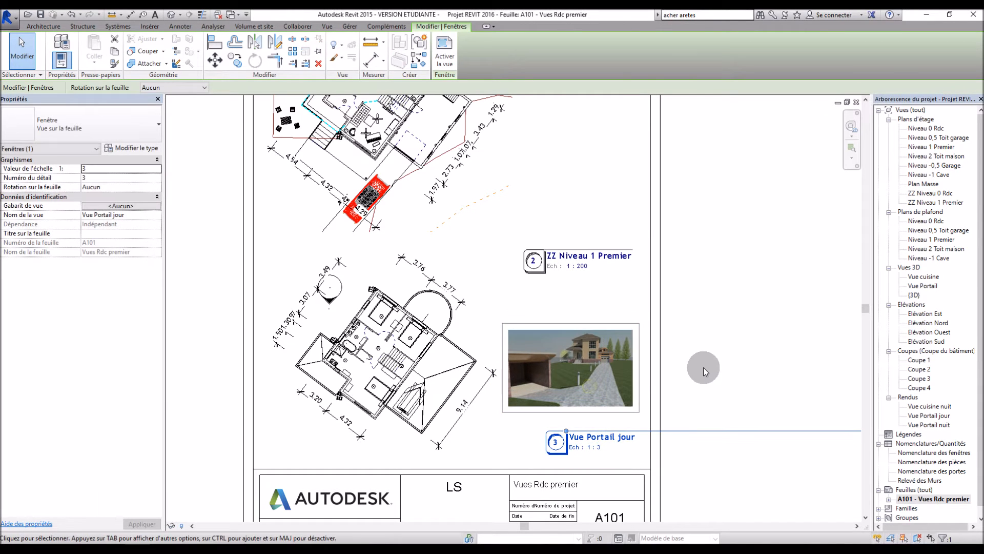
{"action": "scroll", "coordinate": [707, 367], "scroll_direction": "up", "scroll_amount": 1}
{"action": "scroll", "coordinate": [687, 364], "scroll_direction": "down", "scroll_amount": 4}
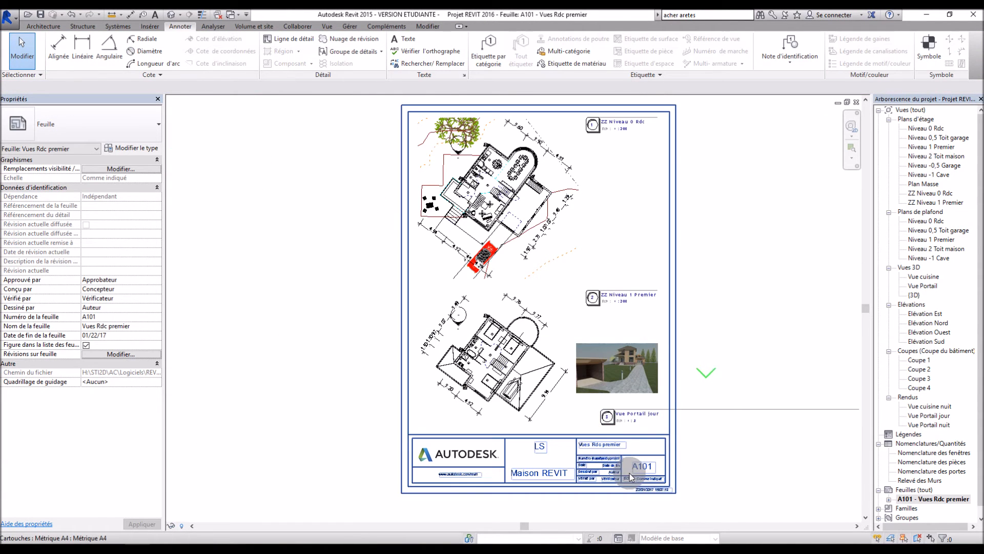
{"action": "scroll", "coordinate": [632, 424], "scroll_direction": "up", "scroll_amount": 4}
{"action": "scroll", "coordinate": [633, 425], "scroll_direction": "up", "scroll_amount": 1}
{"action": "left_click_drag", "start_coordinate": [621, 348], "coordinate": [571, 322]}
{"action": "scroll", "coordinate": [632, 359], "scroll_direction": "down", "scroll_amount": 4}
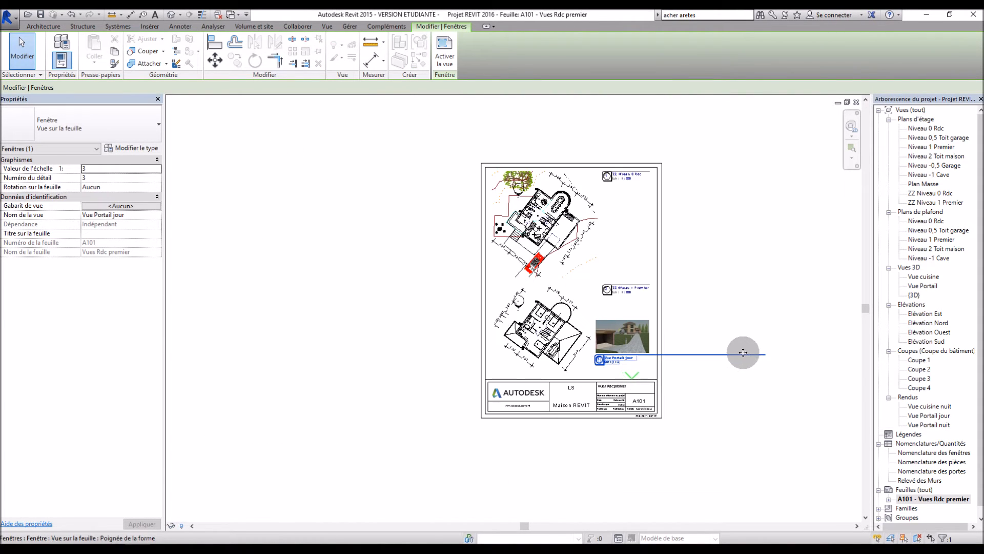
- Shorten the Vue Portail jour viewport's title line so it no longer runs past the sheet edge
{"action": "left_click", "coordinate": [619, 340]}
{"action": "left_click_drag", "start_coordinate": [766, 354], "coordinate": [690, 356]}
{"action": "left_click", "coordinate": [674, 402]}
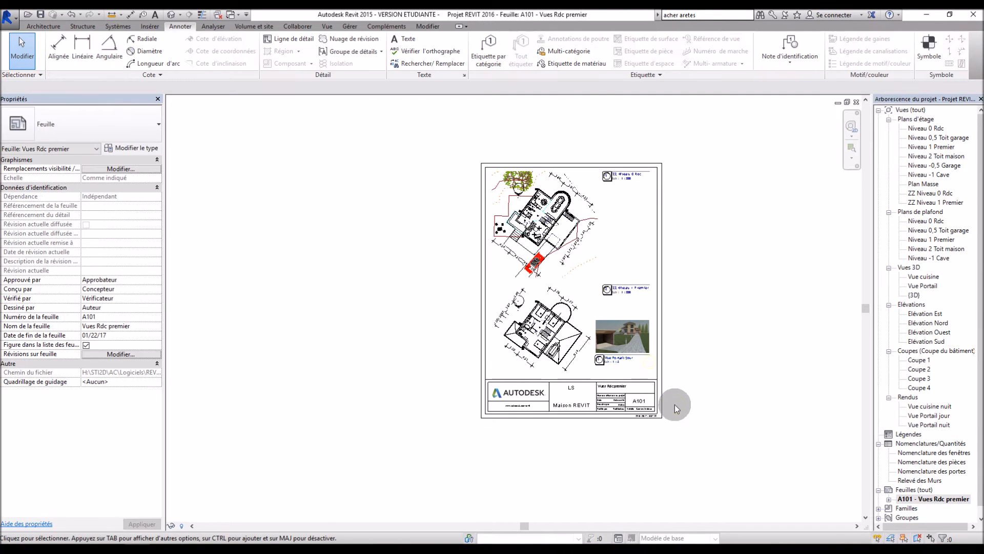
{"action": "scroll", "coordinate": [618, 351], "scroll_direction": "up", "scroll_amount": 3}
{"action": "scroll", "coordinate": [620, 350], "scroll_direction": "down", "scroll_amount": 2}
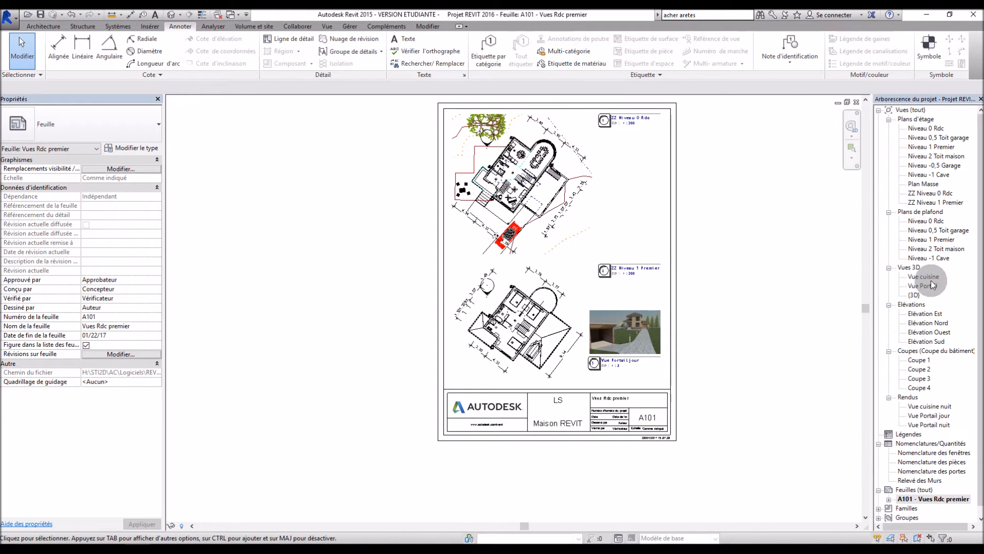
- View the Vue Portail 3D view and return to sheet A101
{"action": "double_click", "coordinate": [925, 287]}
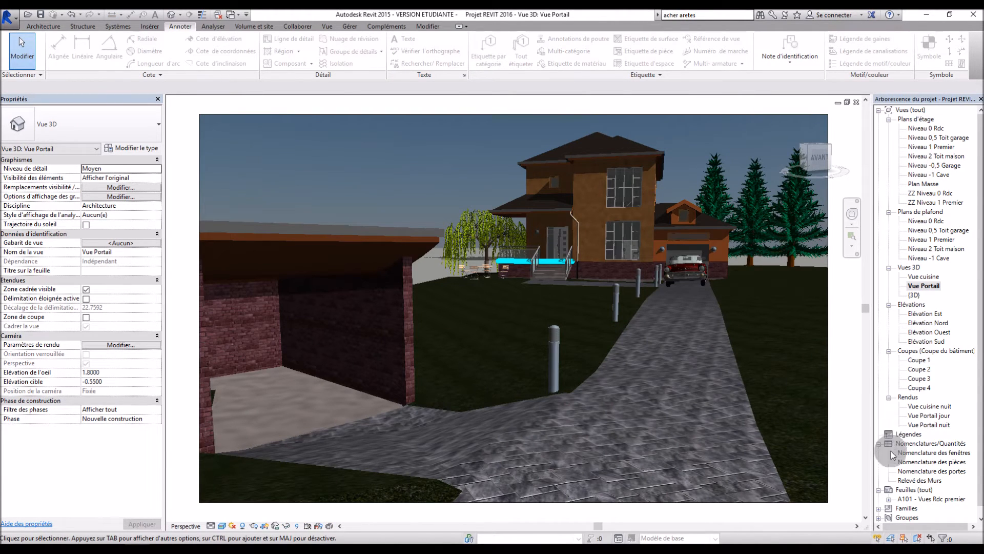
{"action": "left_click", "coordinate": [917, 500]}
{"action": "double_click", "coordinate": [917, 501]}
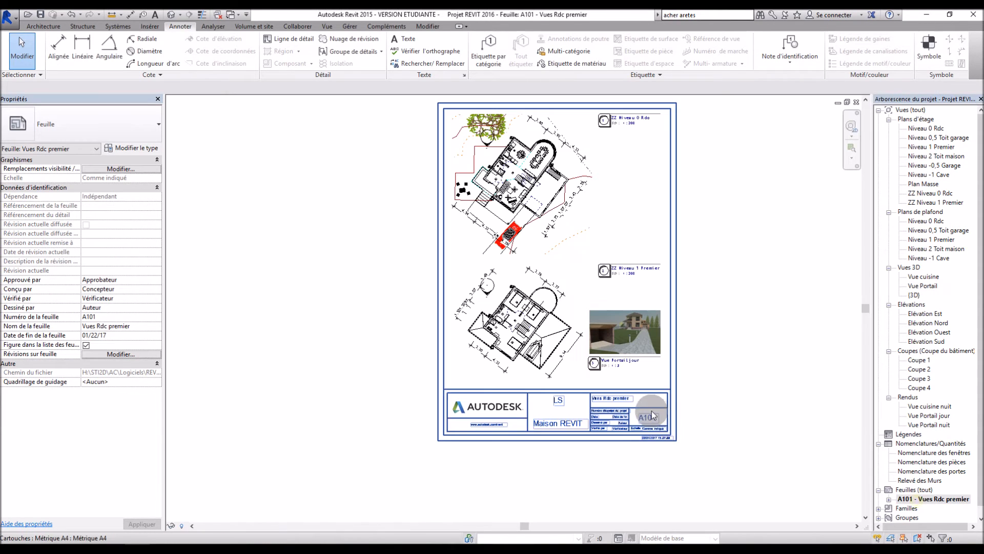
- Examine the list of views placed on sheet A101, then look over the sheet layout
{"action": "left_click", "coordinate": [889, 499]}
{"action": "scroll", "coordinate": [908, 493], "scroll_direction": "down", "scroll_amount": 1}
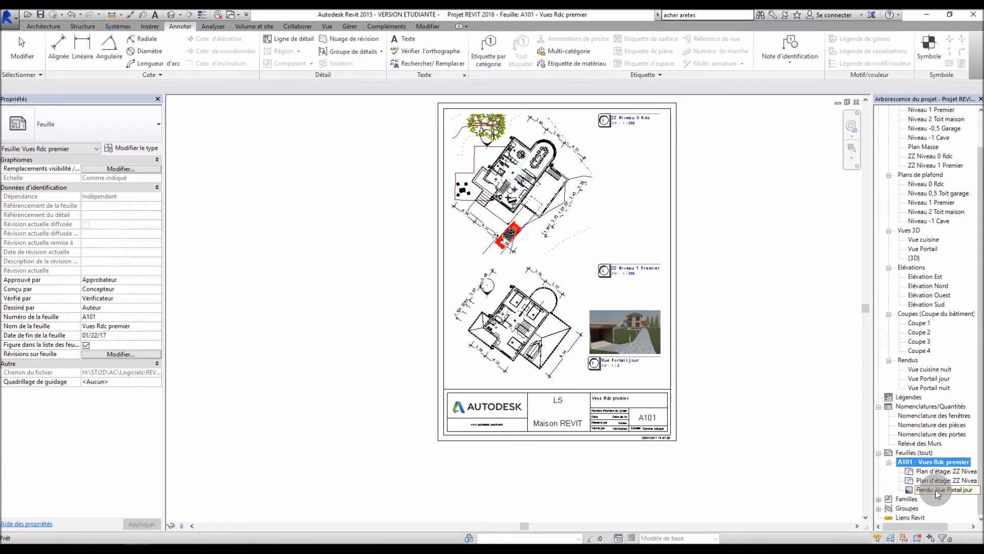
{"action": "left_click", "coordinate": [879, 453]}
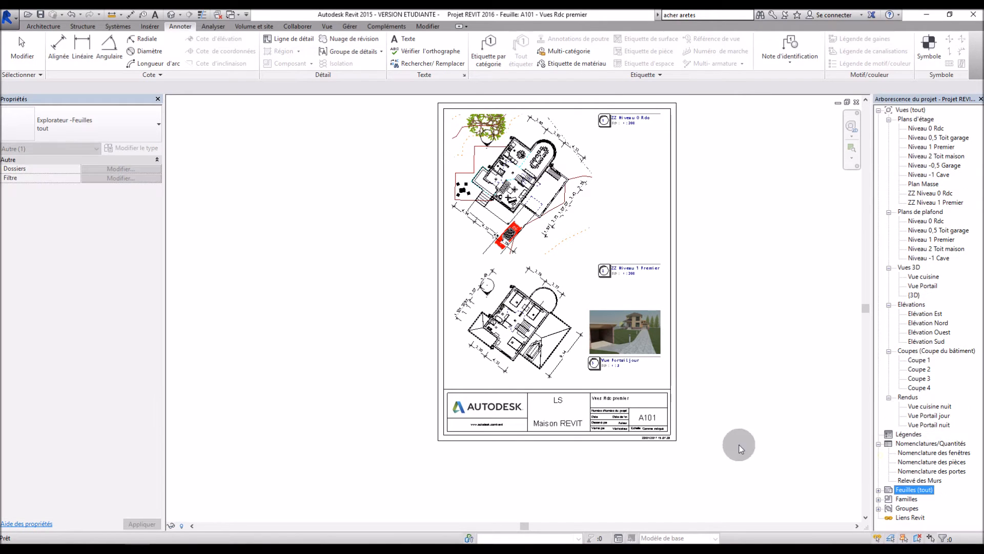
{"action": "scroll", "coordinate": [512, 200], "scroll_direction": "up", "scroll_amount": 1}
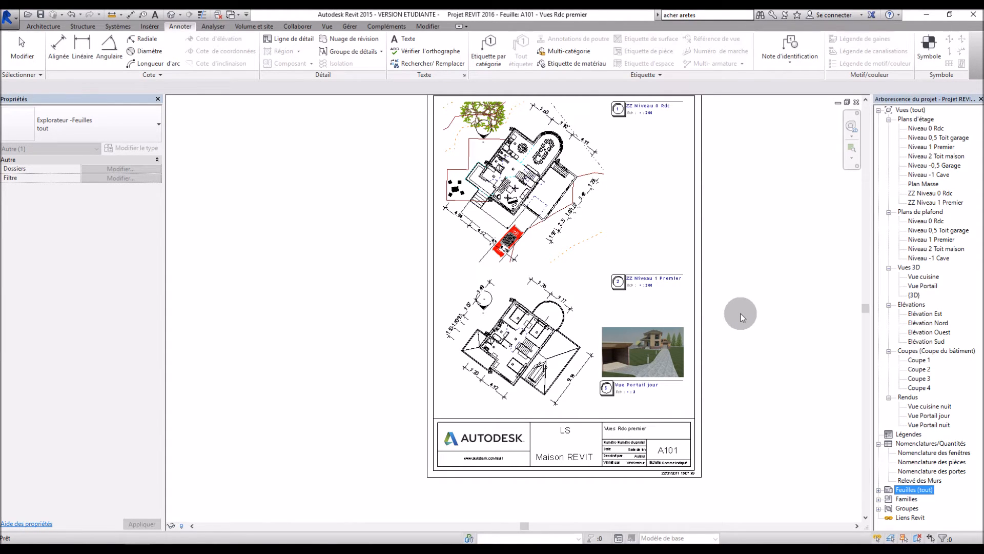
{"action": "scroll", "coordinate": [742, 308], "scroll_direction": "down", "scroll_amount": 1}
{"action": "scroll", "coordinate": [762, 202], "scroll_direction": "up", "scroll_amount": 1}
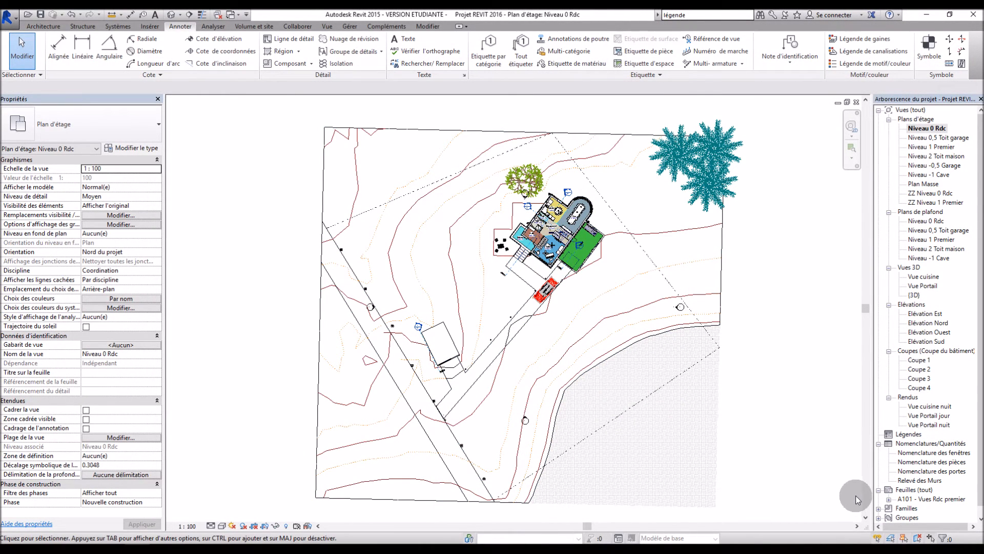
- Start a new sheet and browse to the Cartouches folder to load a title block family
{"action": "right_click", "coordinate": [907, 490]}
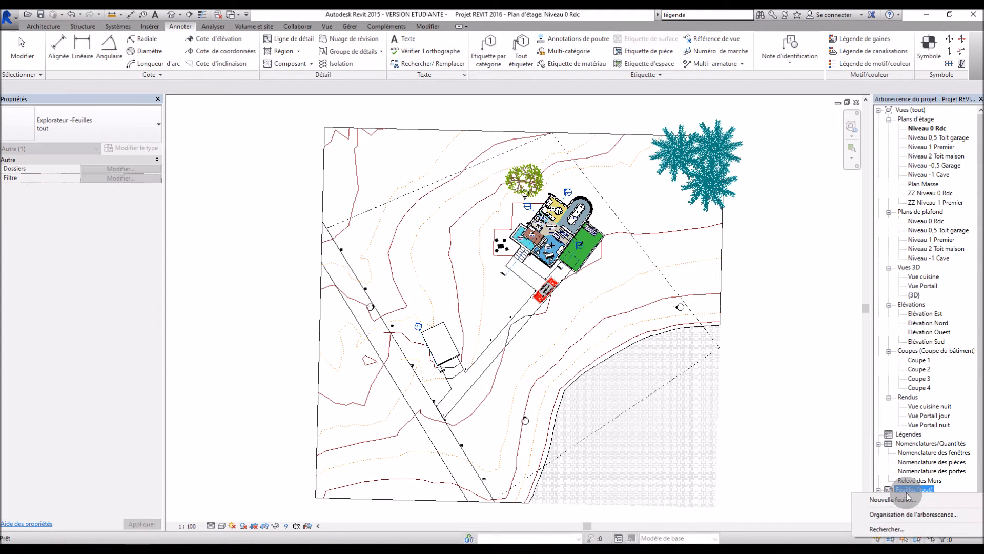
{"action": "left_click", "coordinate": [918, 503]}
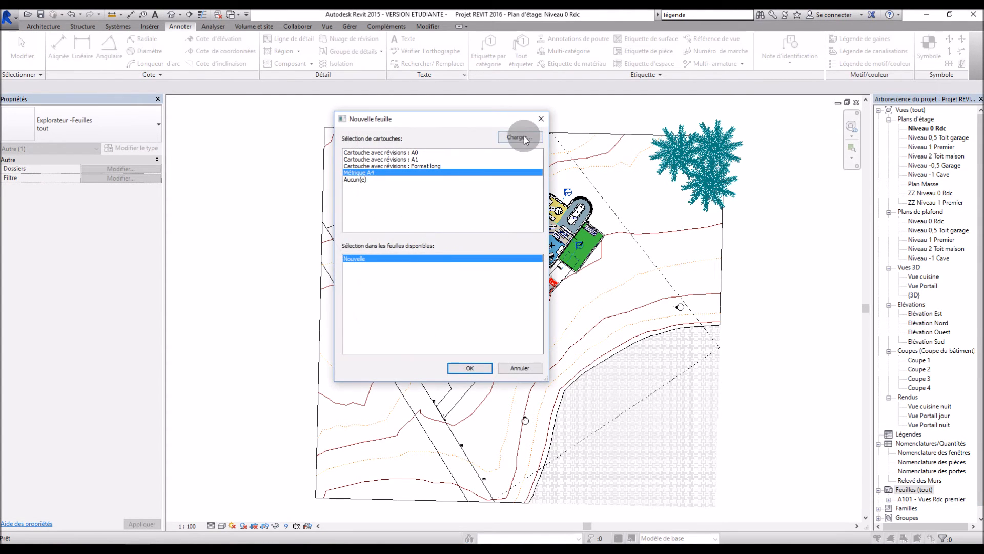
{"action": "left_click", "coordinate": [520, 137]}
{"action": "left_click", "coordinate": [404, 140]}
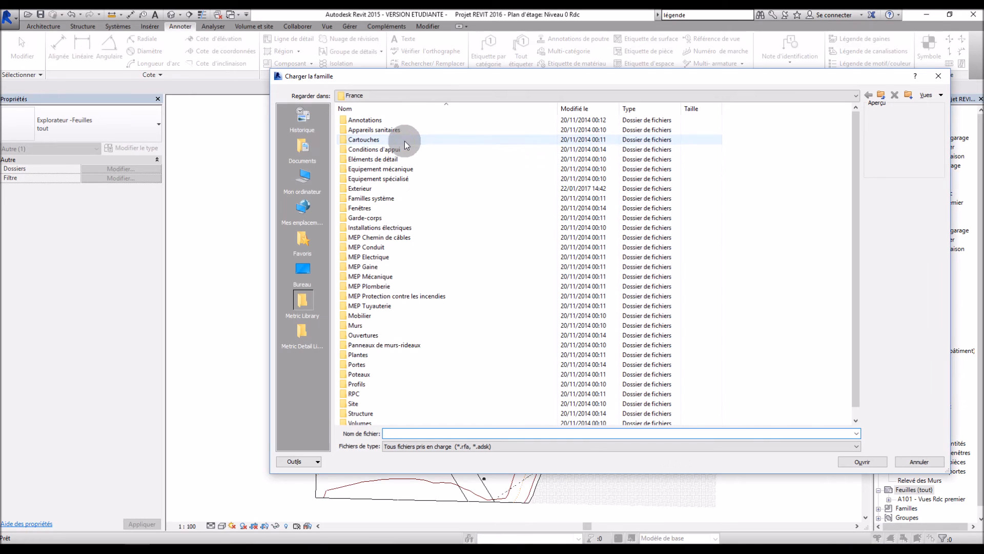
{"action": "double_click", "coordinate": [404, 141]}
- Examine the previews of the available title block families, including Métrique A2, Métrique A3, Plan de vente and Cartouche avec révisions
{"action": "left_click", "coordinate": [385, 159]}
{"action": "left_click", "coordinate": [383, 171]}
{"action": "left_click", "coordinate": [383, 179]}
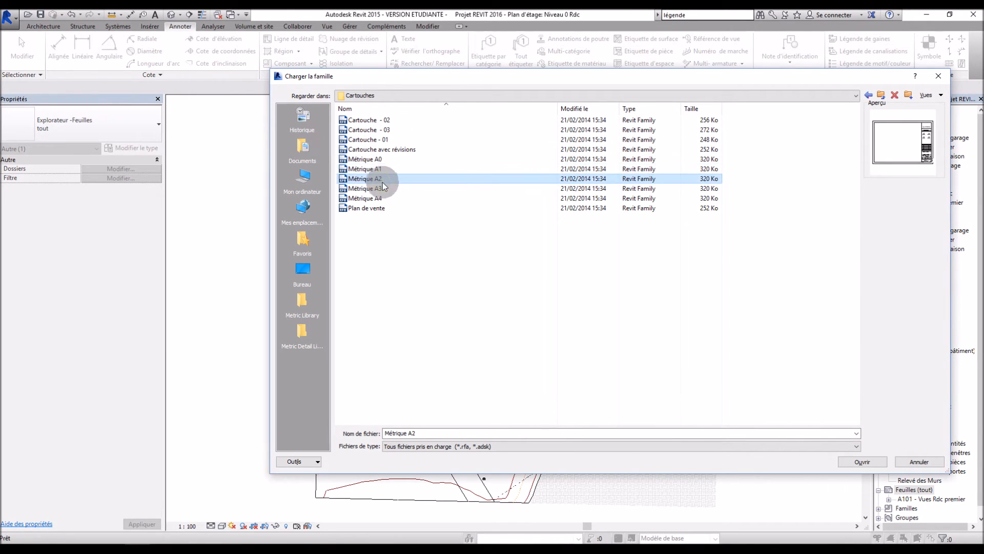
{"action": "left_click", "coordinate": [382, 189]}
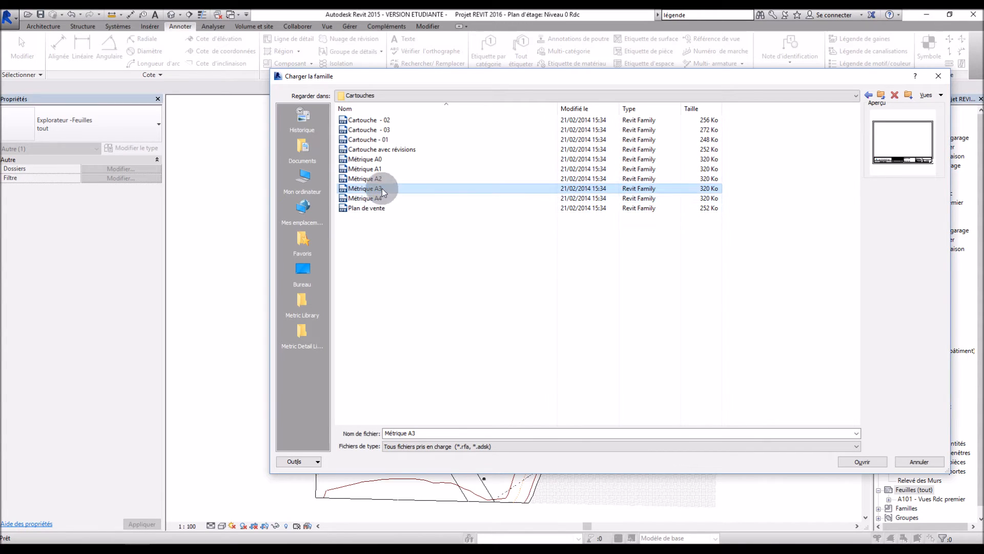
{"action": "left_click", "coordinate": [378, 209]}
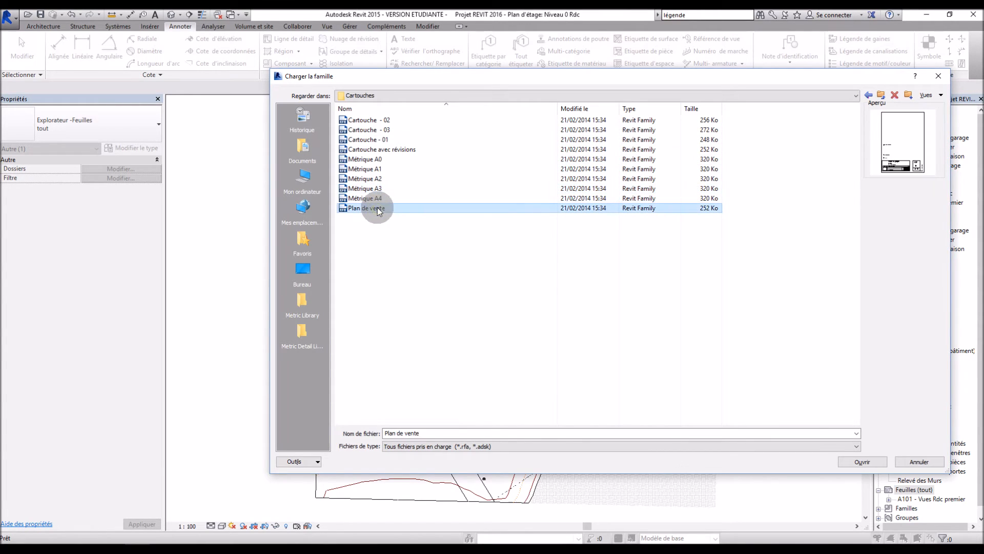
{"action": "left_click", "coordinate": [377, 121]}
{"action": "left_click", "coordinate": [377, 130]}
{"action": "left_click", "coordinate": [381, 148]}
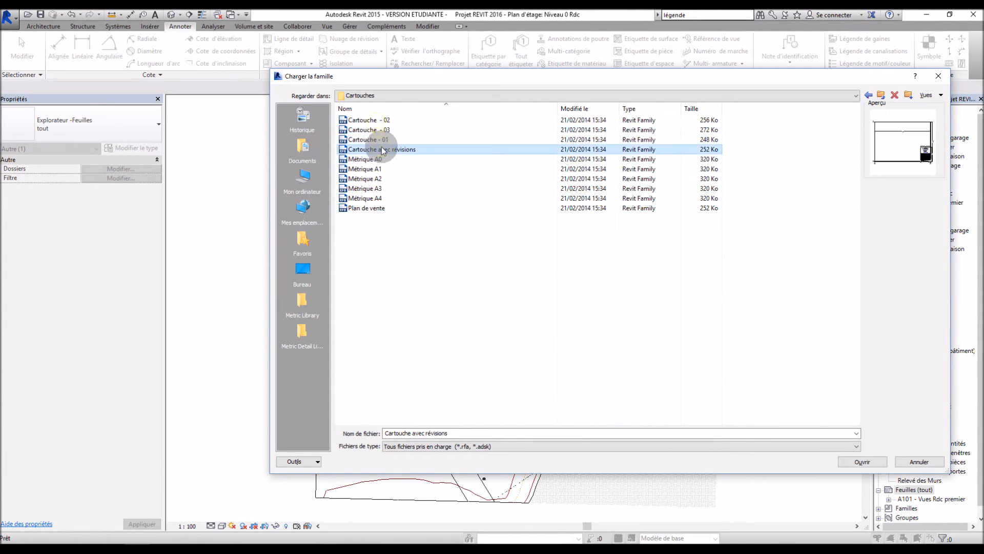
{"action": "left_click", "coordinate": [382, 159]}
- Load the Métrique A1 title block and create the new sheet with it
{"action": "left_click", "coordinate": [381, 169]}
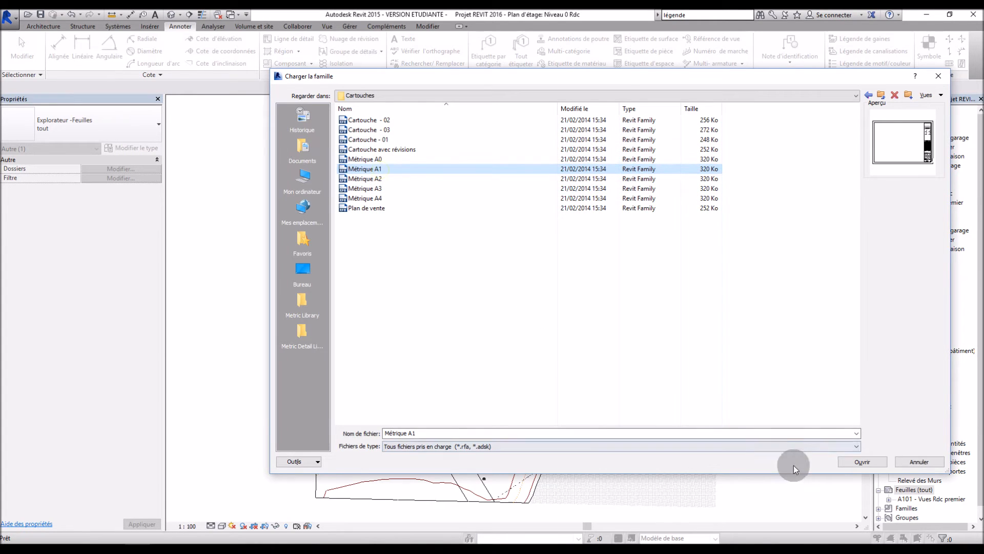
{"action": "left_click", "coordinate": [855, 463]}
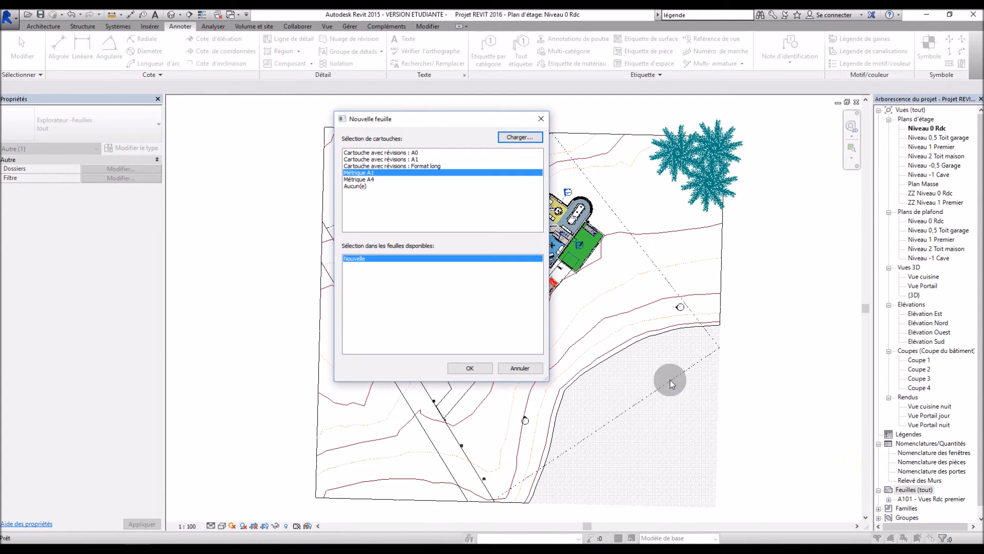
{"action": "left_click", "coordinate": [471, 370]}
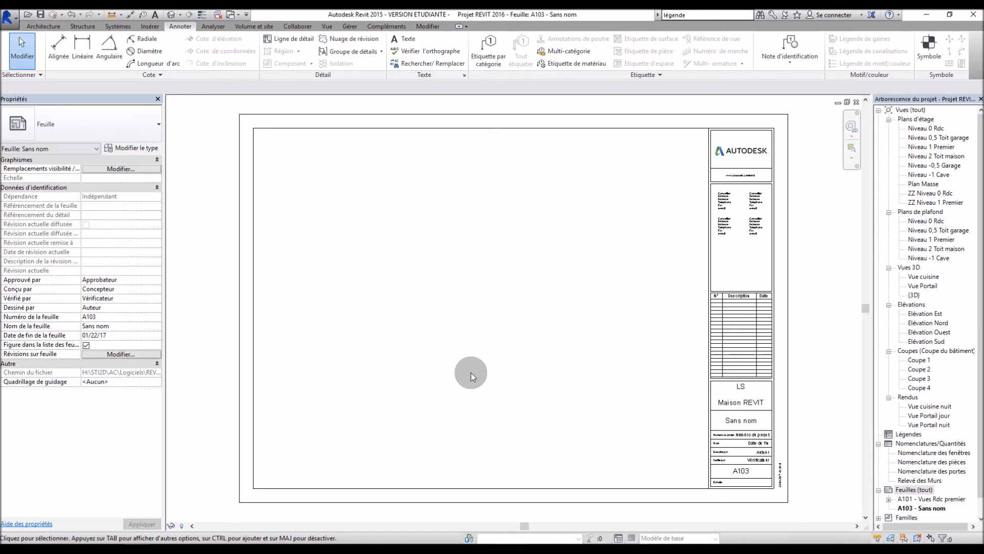
- Examine the project, date, author and sheet number fields in the new sheet's title block
{"action": "scroll", "coordinate": [754, 433], "scroll_direction": "down", "scroll_amount": 1}
{"action": "scroll", "coordinate": [764, 435], "scroll_direction": "up", "scroll_amount": 5}
{"action": "scroll", "coordinate": [767, 440], "scroll_direction": "up", "scroll_amount": 2}
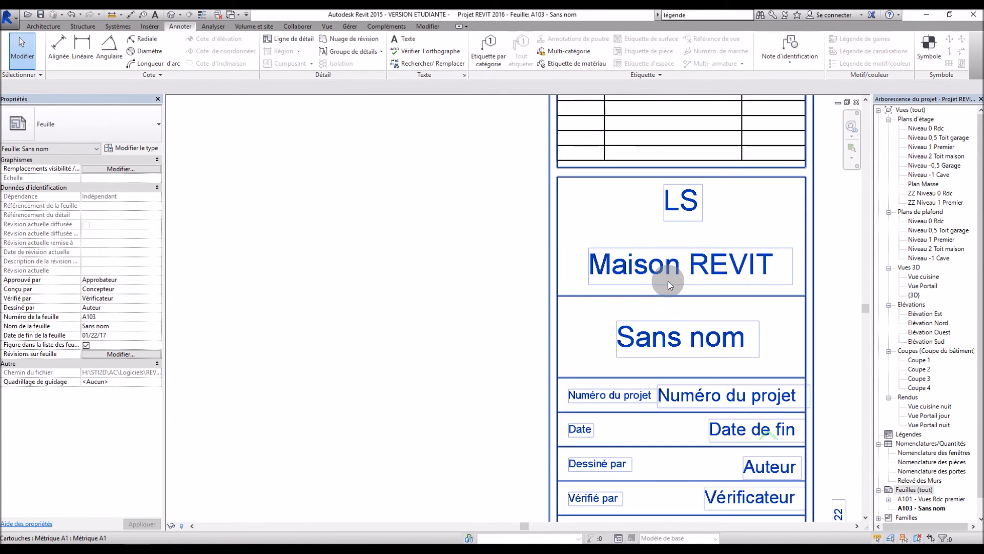
{"action": "scroll", "coordinate": [697, 411], "scroll_direction": "down", "scroll_amount": 2}
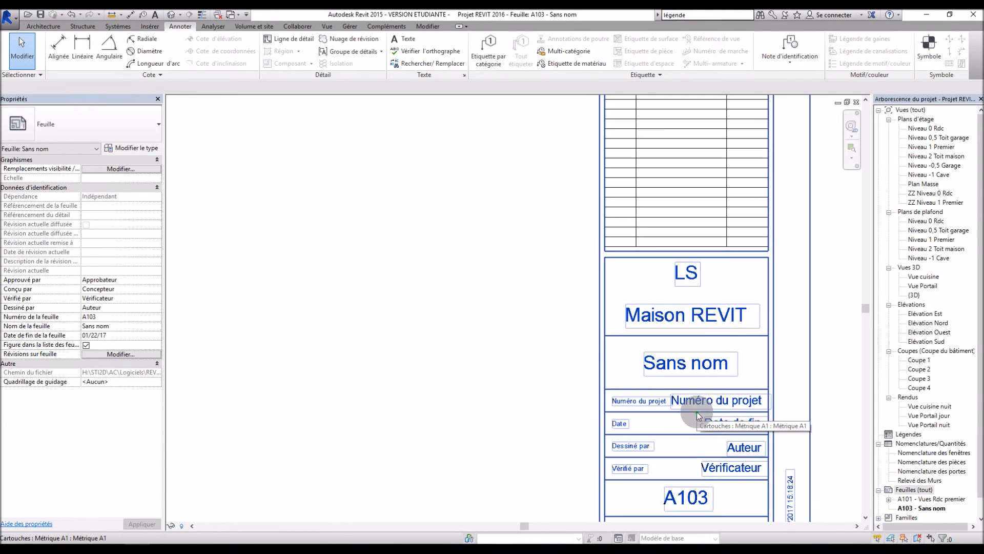
{"action": "scroll", "coordinate": [698, 338], "scroll_direction": "down", "scroll_amount": 2}
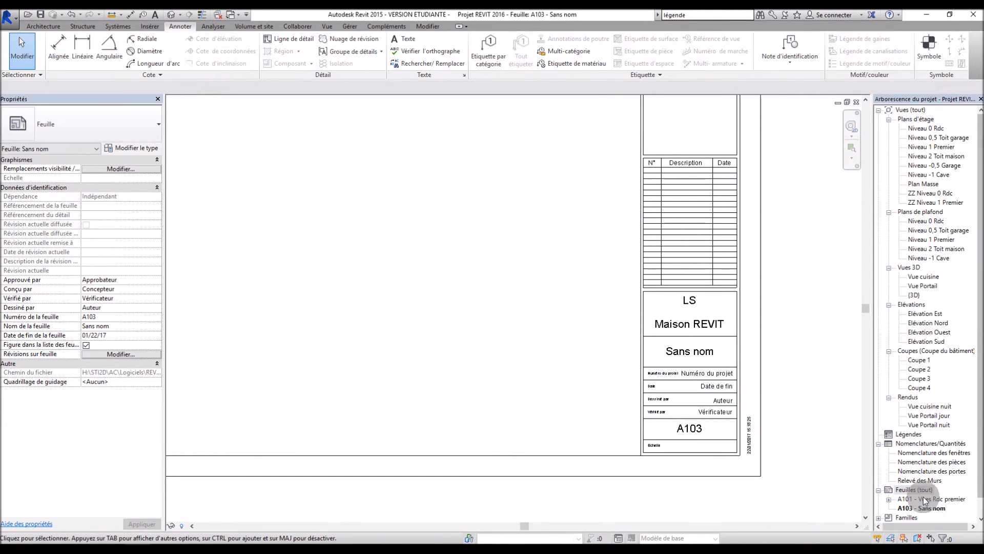
{"action": "scroll", "coordinate": [716, 432], "scroll_direction": "down", "scroll_amount": 3}
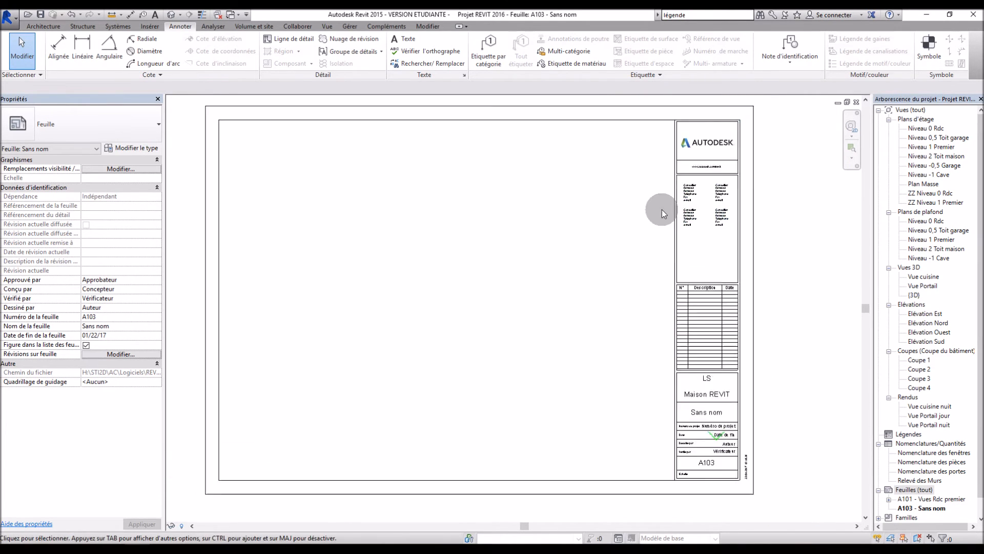
- Change the sheet name in the title block from Sans nom to Pub
{"action": "scroll", "coordinate": [662, 211], "scroll_direction": "up", "scroll_amount": 4}
{"action": "scroll", "coordinate": [744, 492], "scroll_direction": "down", "scroll_amount": 2}
{"action": "scroll", "coordinate": [745, 487], "scroll_direction": "up", "scroll_amount": 4}
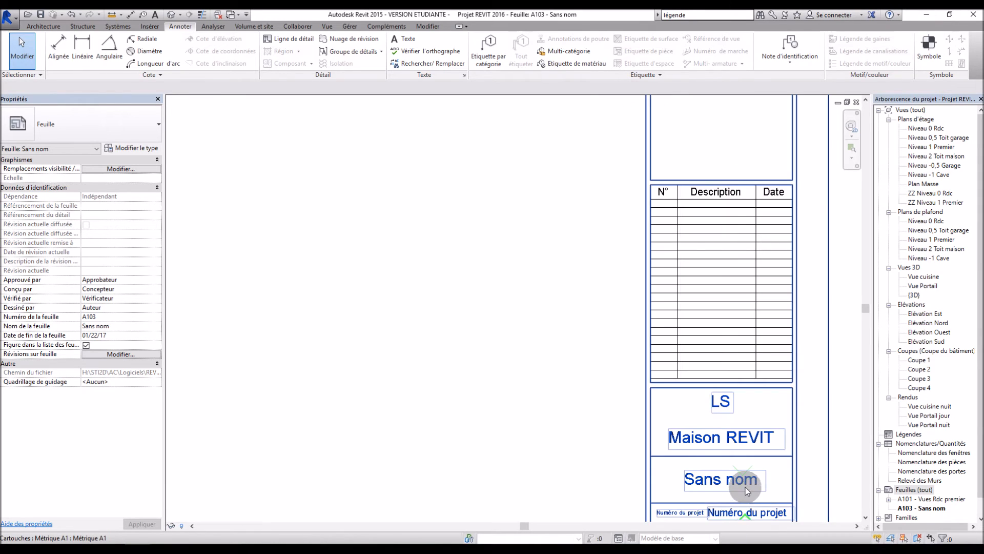
{"action": "left_click", "coordinate": [745, 484]}
{"action": "left_click", "coordinate": [745, 484]}
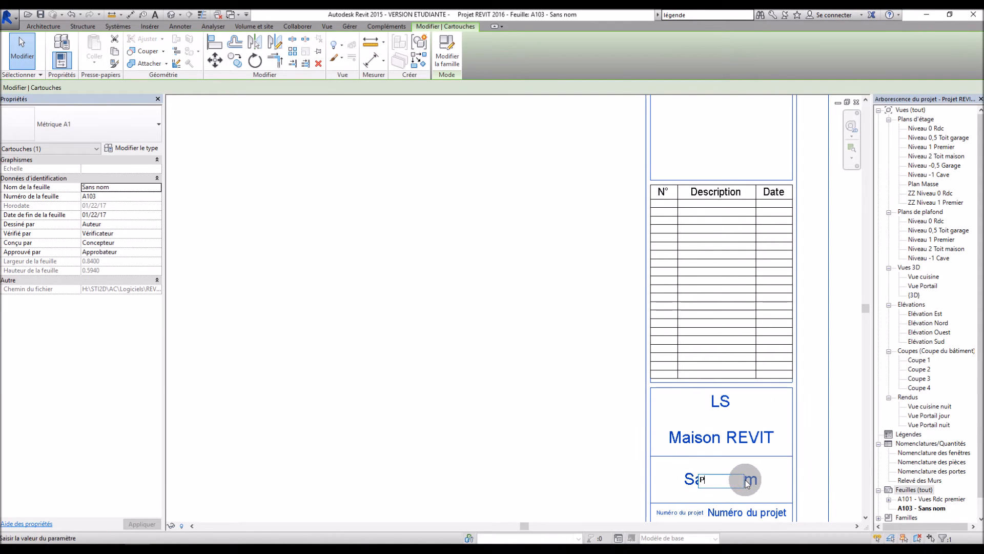
{"action": "left_click", "coordinate": [790, 481]}
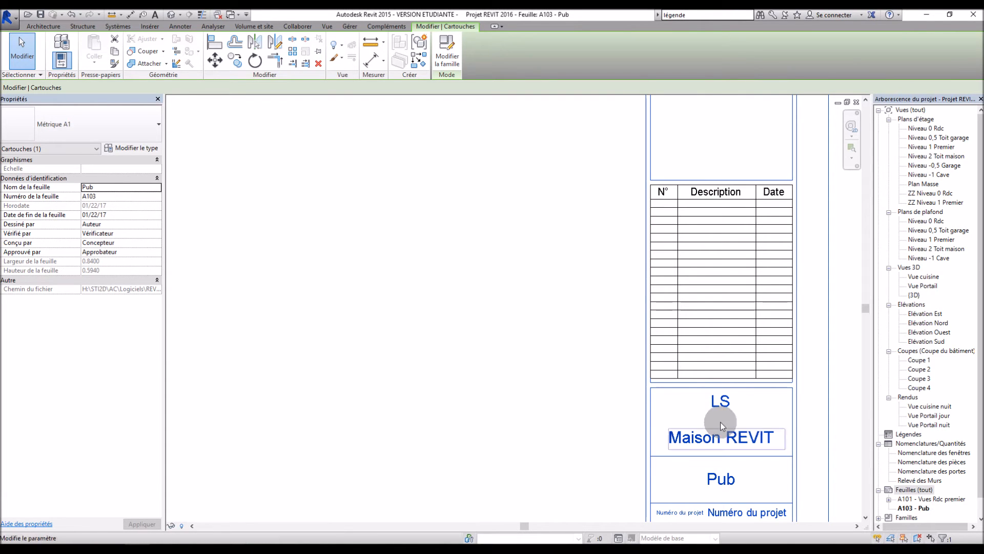
{"action": "left_click", "coordinate": [674, 209]}
- Examine the logo, web address and consultant contact blocks in the upper part of the title block
{"action": "scroll", "coordinate": [679, 275], "scroll_direction": "down", "scroll_amount": 2}
{"action": "scroll", "coordinate": [681, 275], "scroll_direction": "down", "scroll_amount": 2}
{"action": "scroll", "coordinate": [702, 156], "scroll_direction": "up", "scroll_amount": 5}
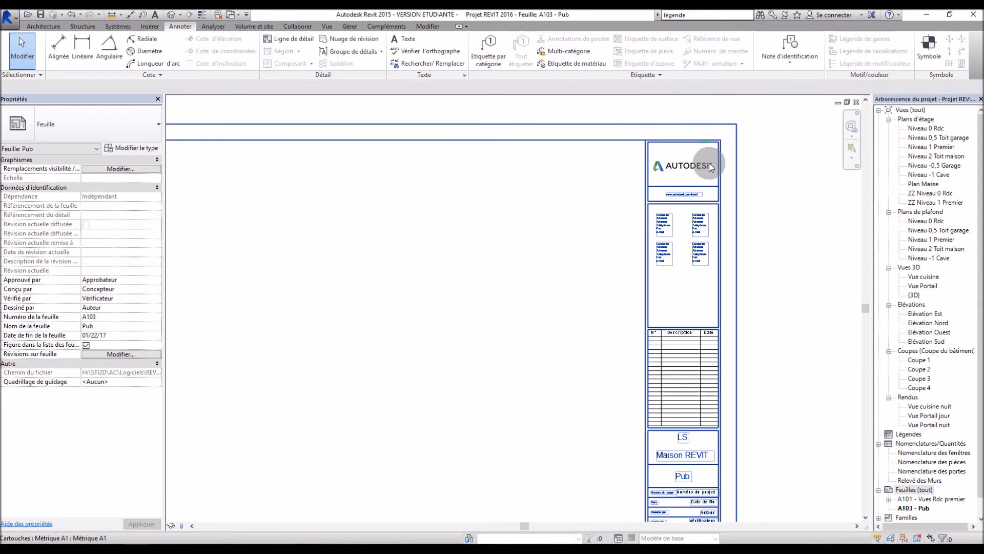
{"action": "scroll", "coordinate": [681, 221], "scroll_direction": "up", "scroll_amount": 2}
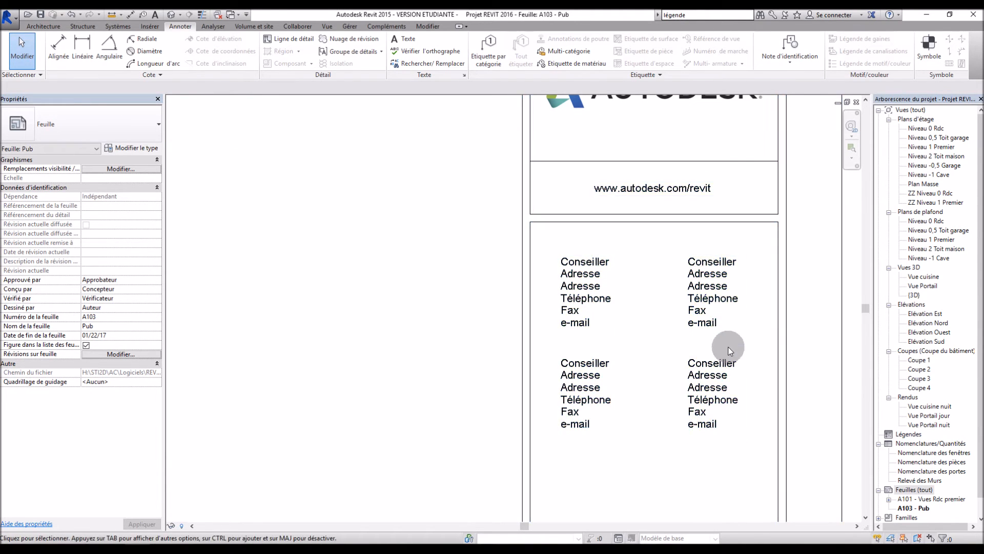
{"action": "scroll", "coordinate": [776, 301], "scroll_direction": "down", "scroll_amount": 3}
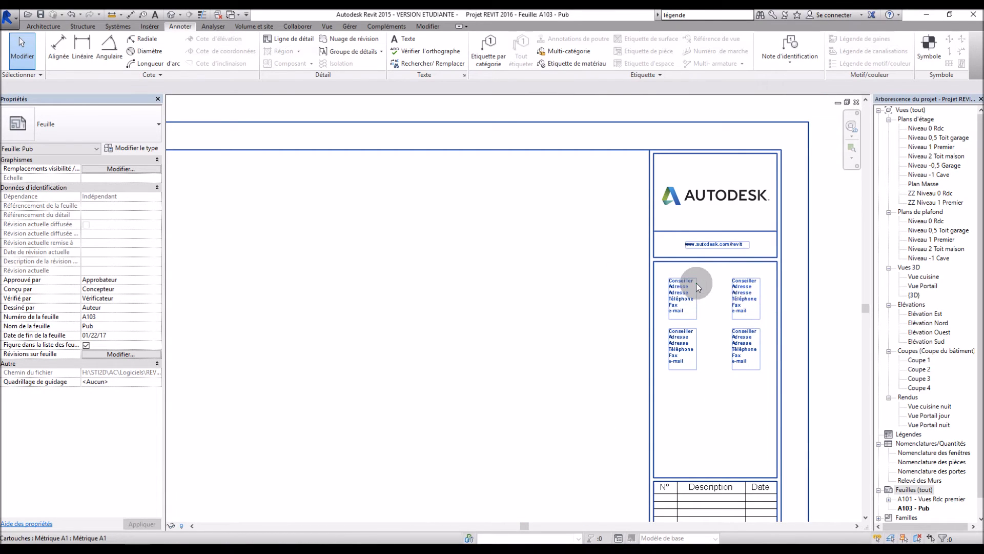
{"action": "scroll", "coordinate": [696, 283], "scroll_direction": "down", "scroll_amount": 4}
{"action": "scroll", "coordinate": [558, 364], "scroll_direction": "up", "scroll_amount": 2}
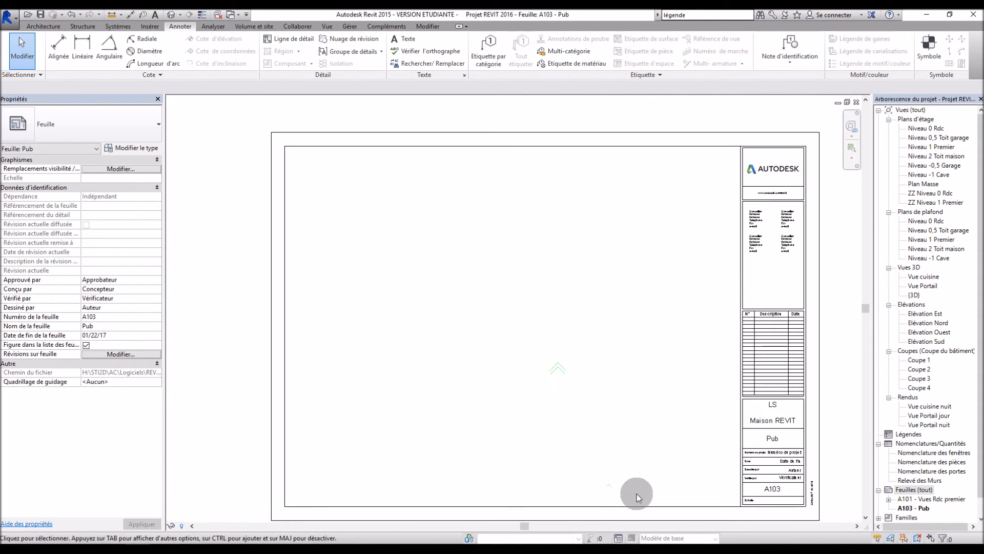
- Place the Niveau 0 Rdc floor plan on the Pub sheet at its 1:100 scale
{"action": "left_click", "coordinate": [929, 128]}
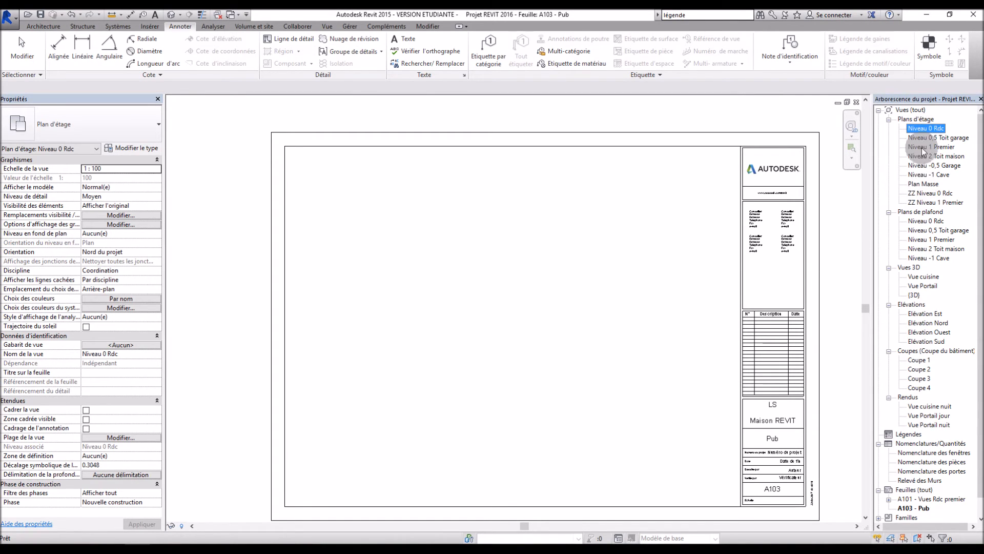
{"action": "left_click_drag", "start_coordinate": [922, 133], "coordinate": [542, 260]}
{"action": "left_click_drag", "start_coordinate": [457, 243], "coordinate": [513, 285]}
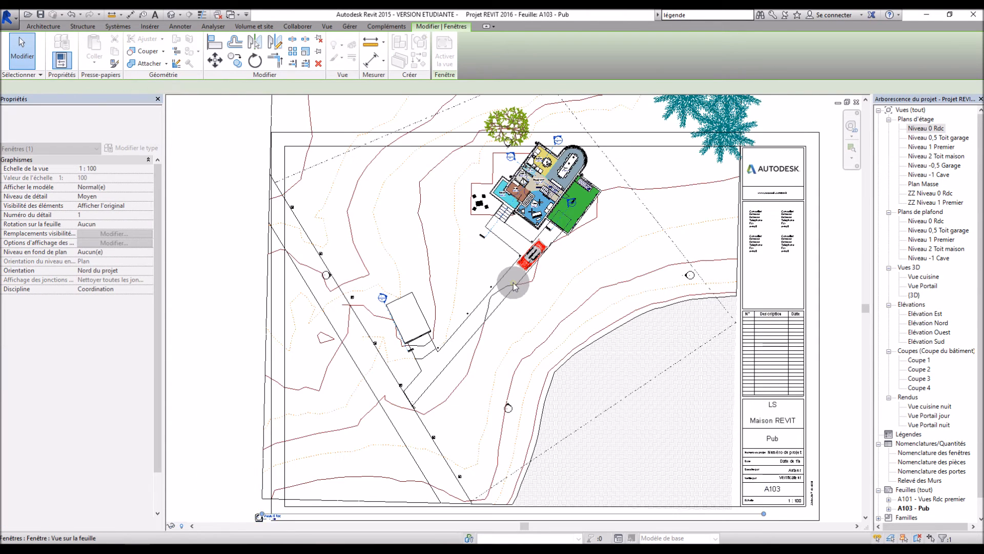
{"action": "scroll", "coordinate": [513, 282], "scroll_direction": "up", "scroll_amount": 2}
{"action": "scroll", "coordinate": [513, 282], "scroll_direction": "down", "scroll_amount": 4}
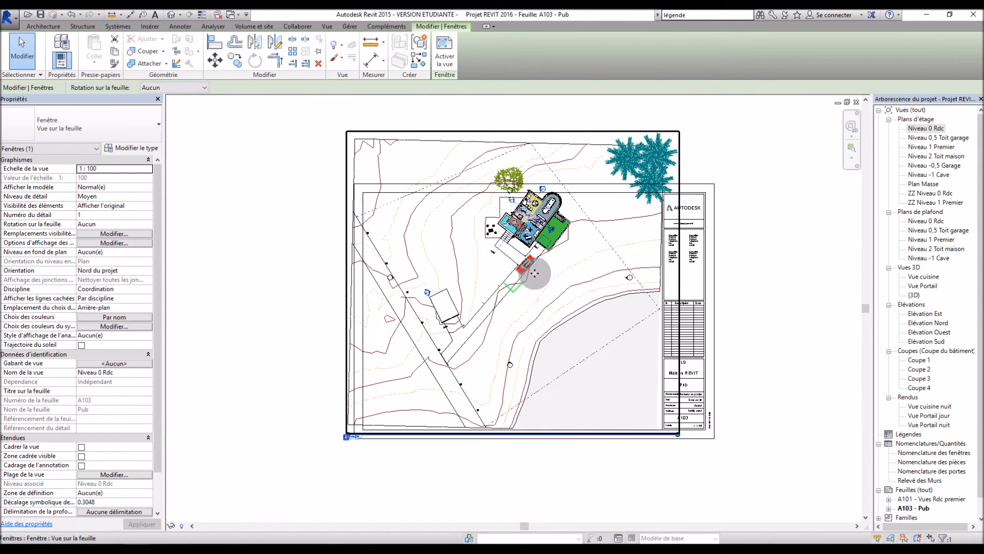
- Show the crop region of the Niveau 0 Rdc floor plan and crop the view around the house and garage
{"action": "double_click", "coordinate": [925, 128]}
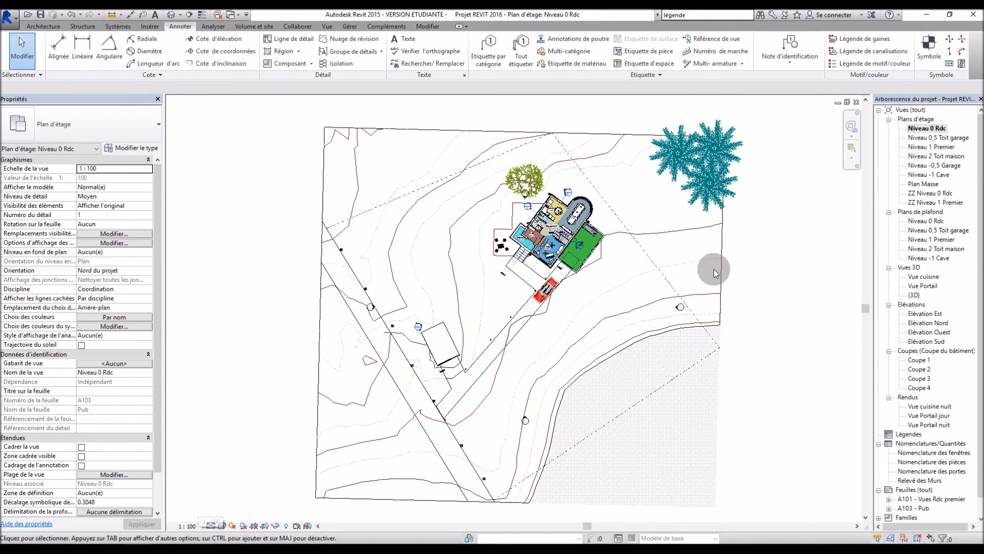
{"action": "left_click", "coordinate": [264, 527]}
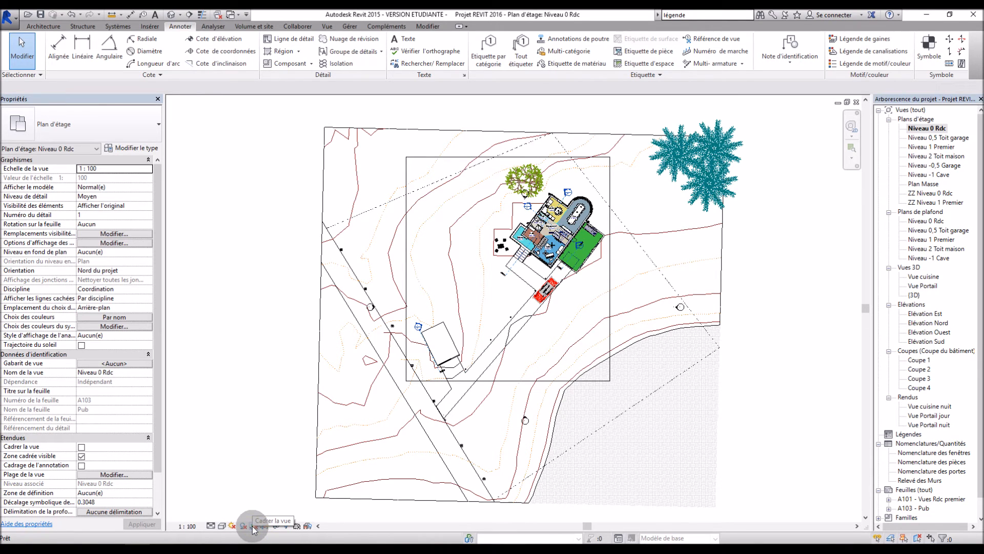
{"action": "left_click", "coordinate": [254, 526]}
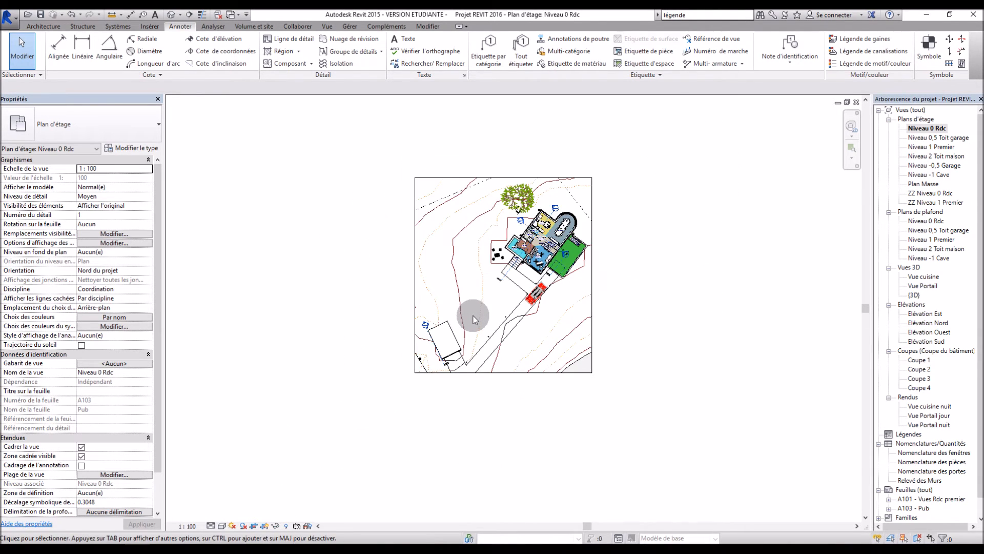
{"action": "scroll", "coordinate": [473, 320], "scroll_direction": "up", "scroll_amount": 2}
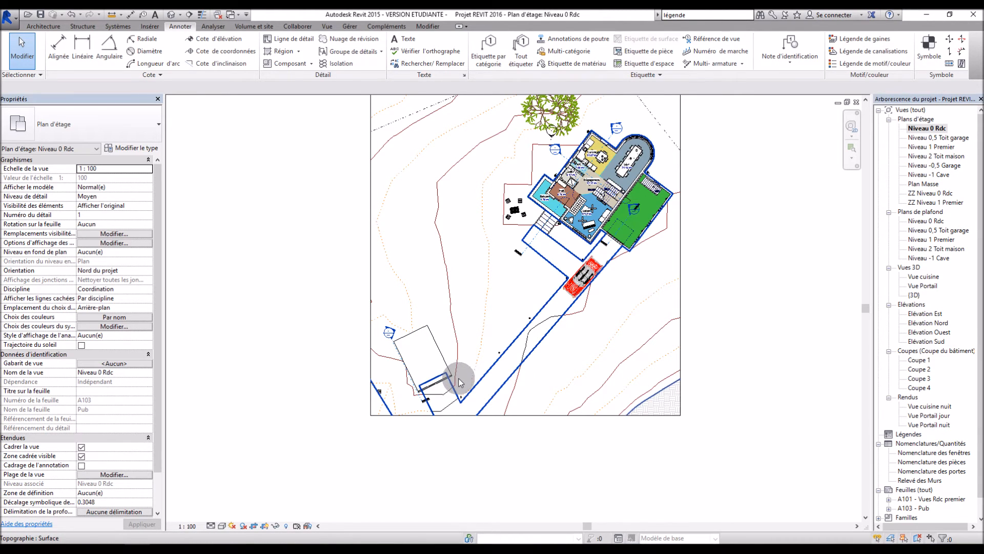
{"action": "scroll", "coordinate": [458, 377], "scroll_direction": "down", "scroll_amount": 2}
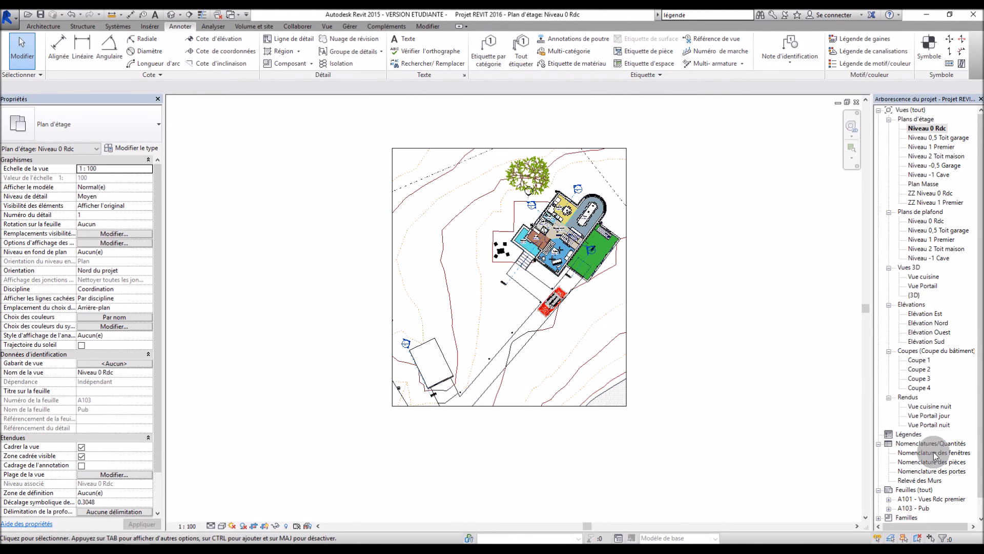
- Return to the Pub sheet and renumber it as A102
{"action": "double_click", "coordinate": [912, 508]}
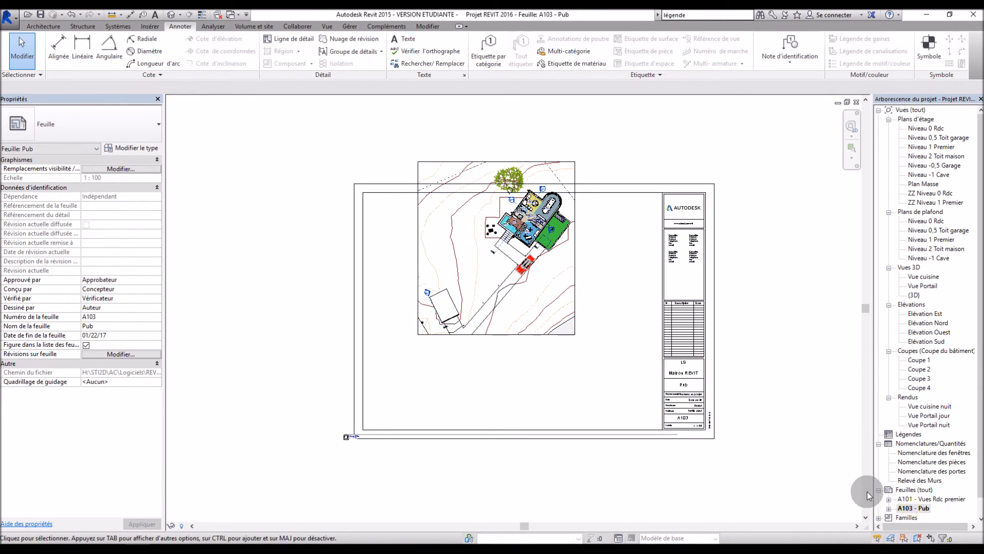
{"action": "right_click", "coordinate": [910, 510]}
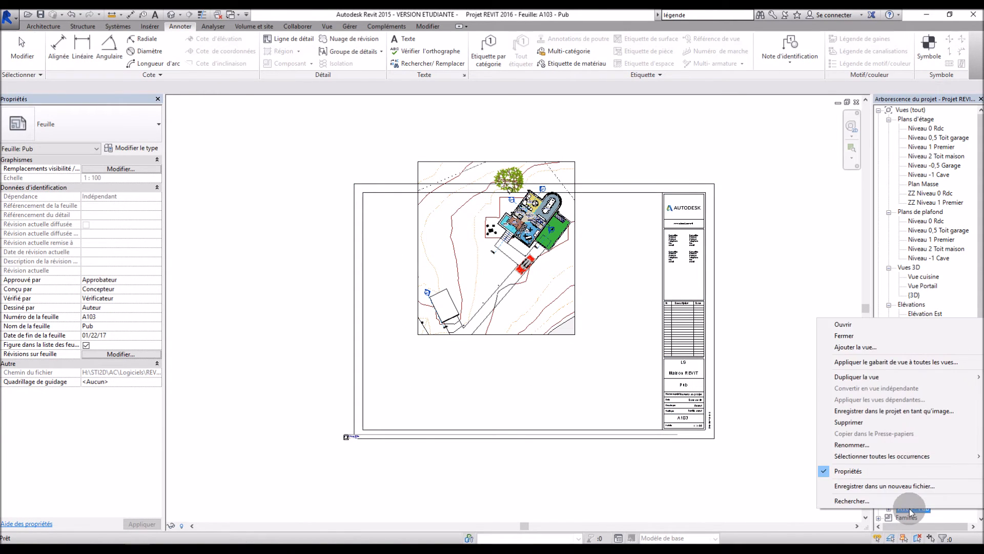
{"action": "left_click", "coordinate": [876, 446]}
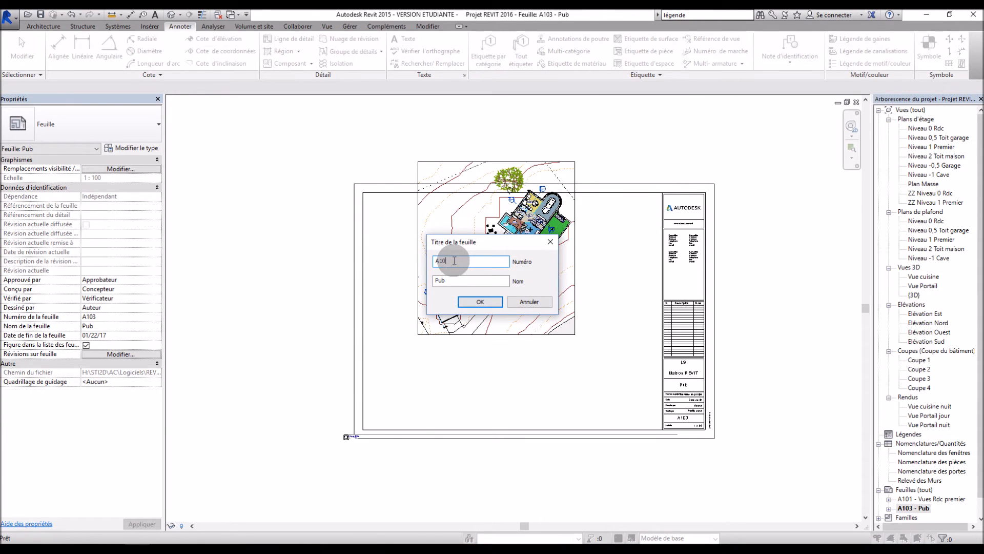
{"action": "left_click", "coordinate": [486, 301]}
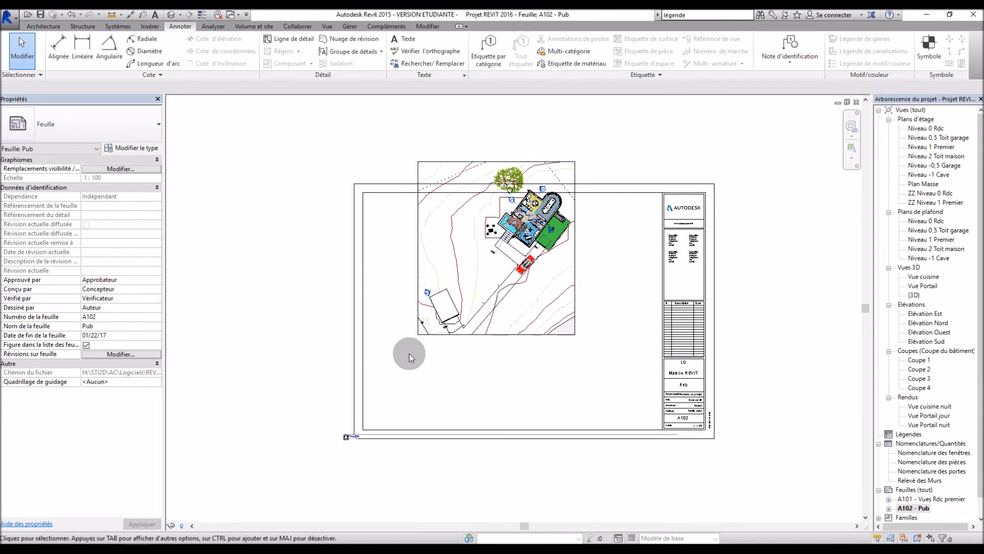
- Move the Niveau 0 Rdc viewport into the upper-left corner of sheet A102's drawing frame
{"action": "scroll", "coordinate": [500, 380], "scroll_direction": "up", "scroll_amount": 2}
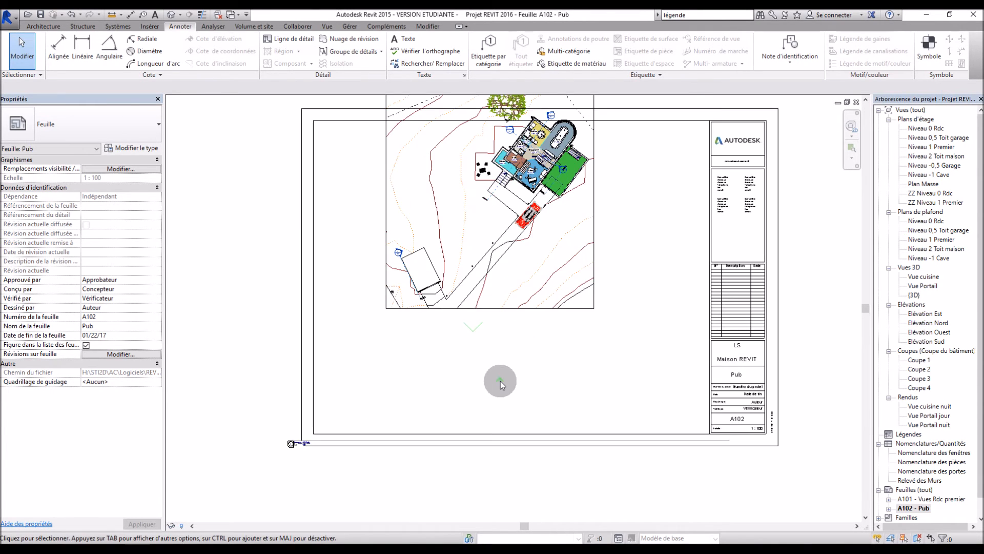
{"action": "scroll", "coordinate": [500, 380], "scroll_direction": "down", "scroll_amount": 2}
{"action": "left_click_drag", "start_coordinate": [521, 258], "coordinate": [468, 293]}
{"action": "left_click", "coordinate": [322, 383]}
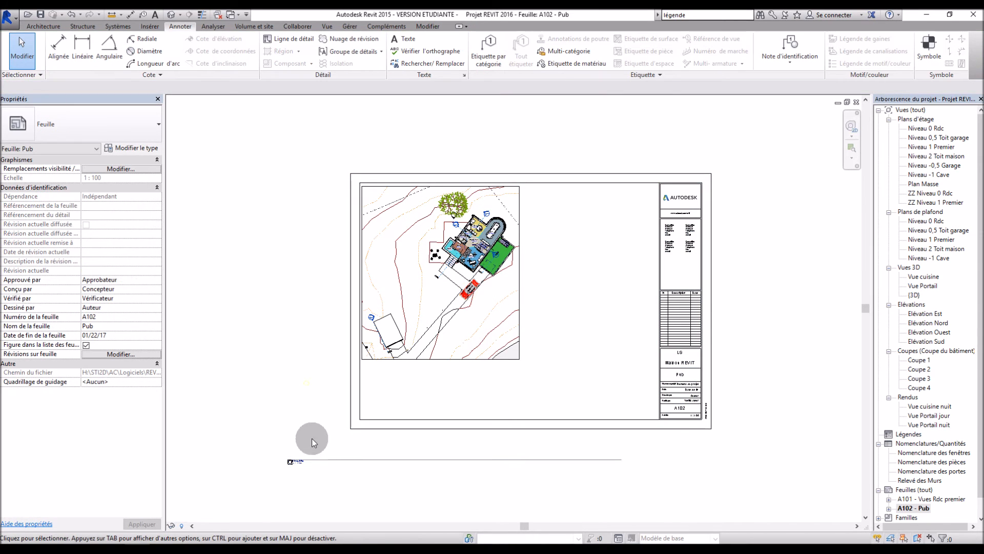
- Set the Niveau 0 Rdc floor plan's view scale to 1:200 and return to the Pub sheet
{"action": "double_click", "coordinate": [934, 127]}
{"action": "left_click", "coordinate": [191, 526]}
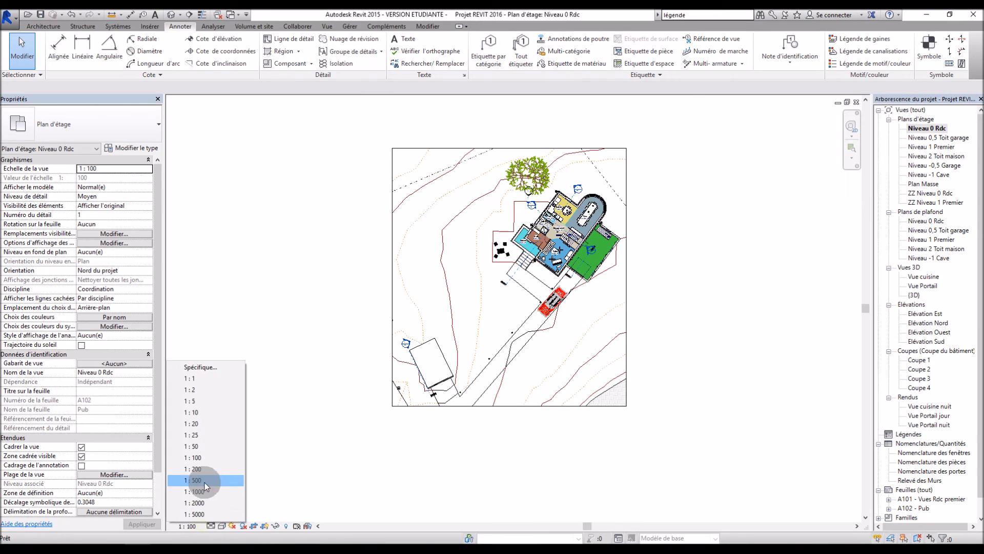
{"action": "left_click", "coordinate": [207, 470]}
{"action": "double_click", "coordinate": [915, 508]}
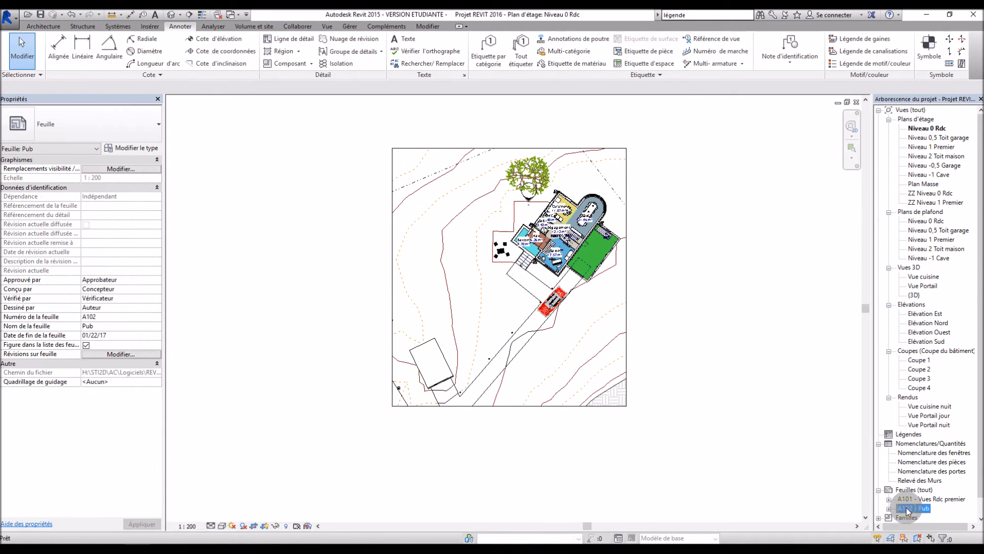
- Move the Niveau 0 Rdc viewport back into the upper-left corner of the drawing frame and shorten its title line to the plan's width
{"action": "left_click_drag", "start_coordinate": [404, 345], "coordinate": [430, 229]}
{"action": "left_click", "coordinate": [333, 259]}
{"action": "left_click_drag", "start_coordinate": [333, 322], "coordinate": [370, 278]}
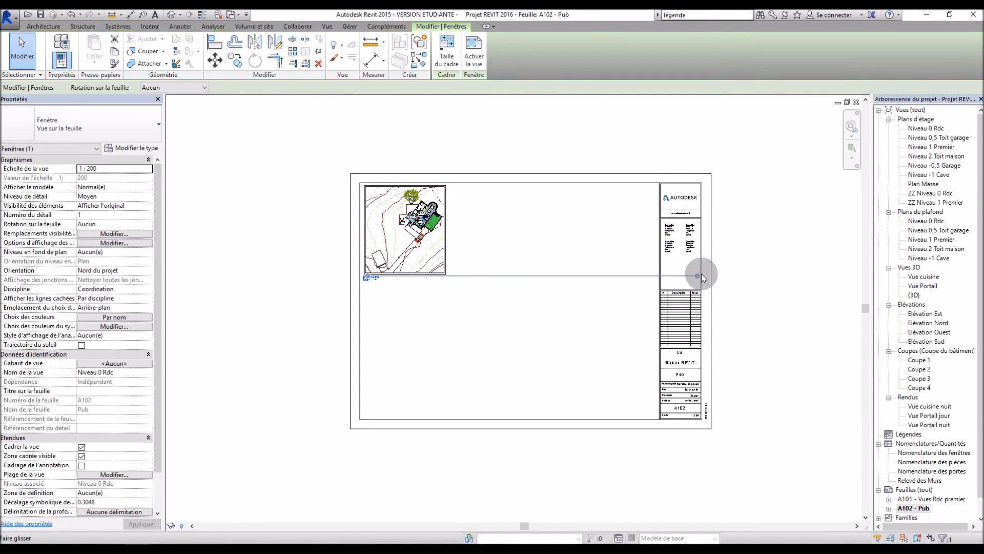
{"action": "left_click_drag", "start_coordinate": [697, 275], "coordinate": [382, 279]}
{"action": "left_click", "coordinate": [235, 308]}
{"action": "scroll", "coordinate": [385, 242], "scroll_direction": "down", "scroll_amount": 2}
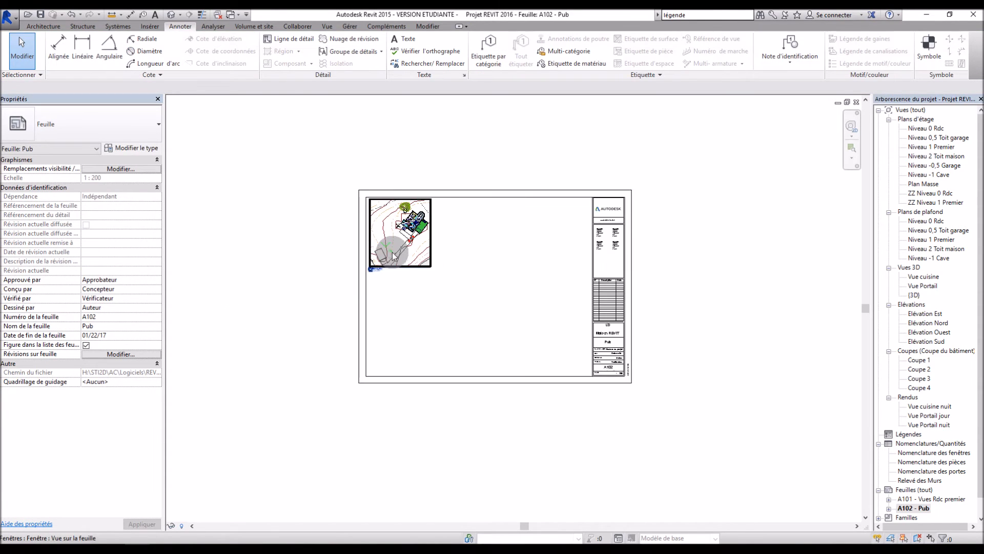
{"action": "scroll", "coordinate": [392, 251], "scroll_direction": "up", "scroll_amount": 2}
- Open the Niveau 0 Rdc floor plan and place a room colour fill legend inside the crop region, left of the house
{"action": "left_click", "coordinate": [907, 434]}
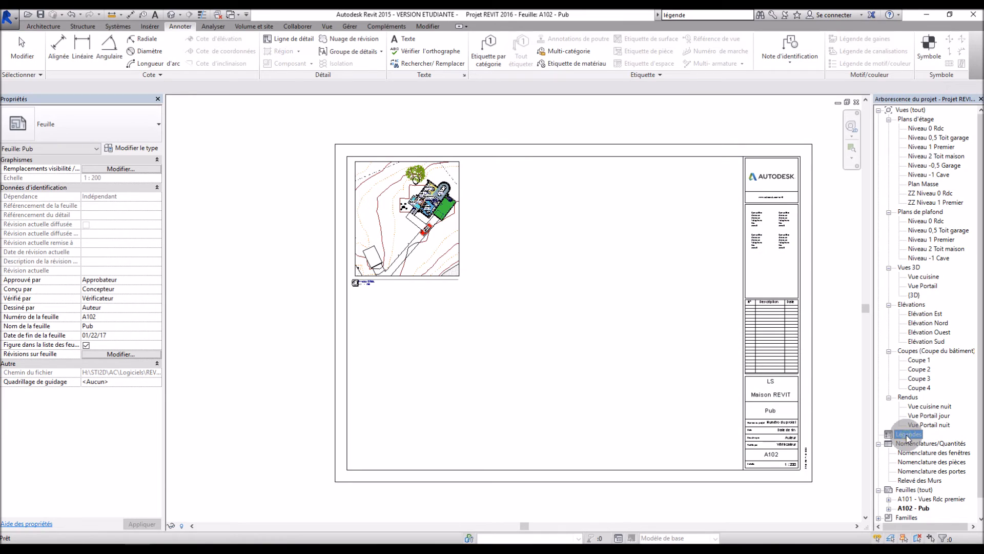
{"action": "scroll", "coordinate": [460, 230], "scroll_direction": "up", "scroll_amount": 3}
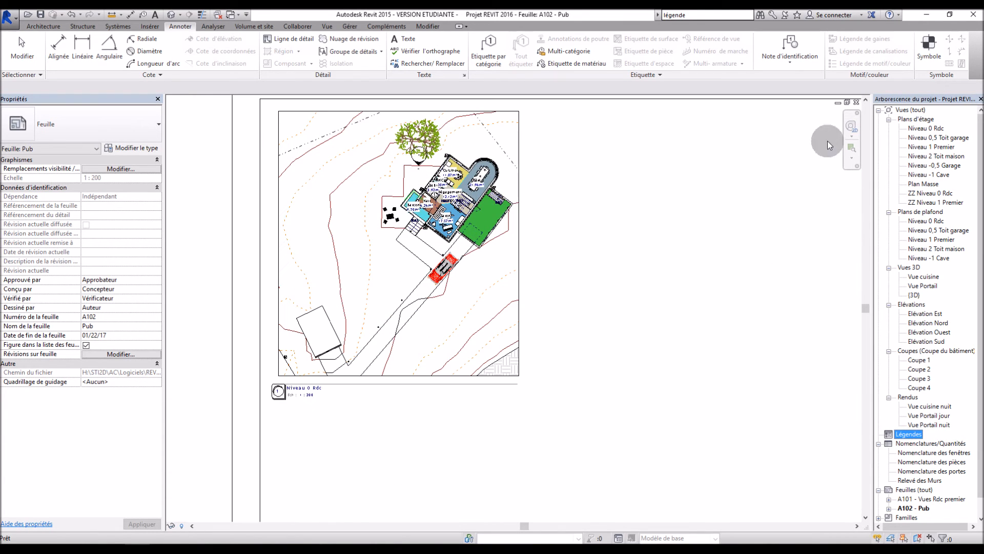
{"action": "double_click", "coordinate": [923, 129]}
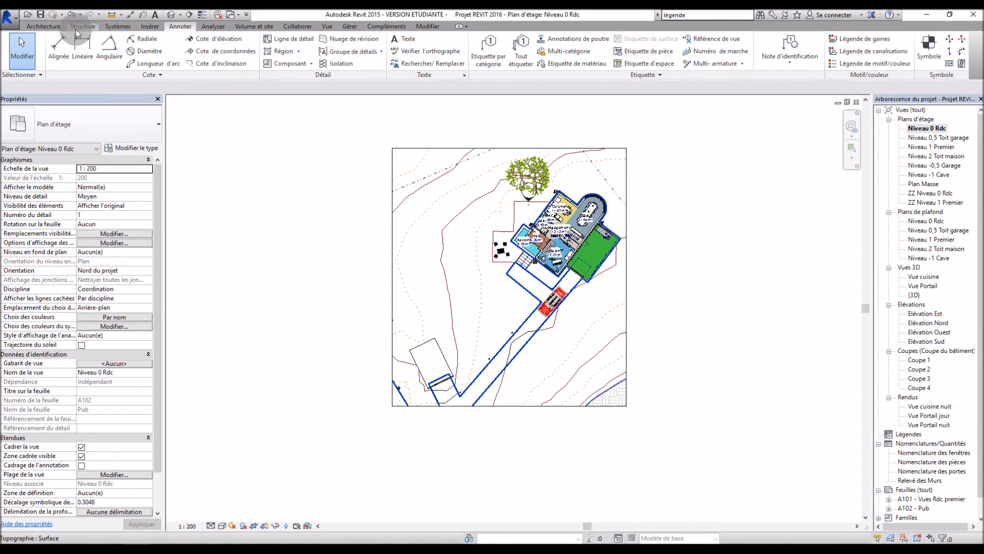
{"action": "left_click", "coordinate": [43, 26]}
{"action": "left_click", "coordinate": [174, 30]}
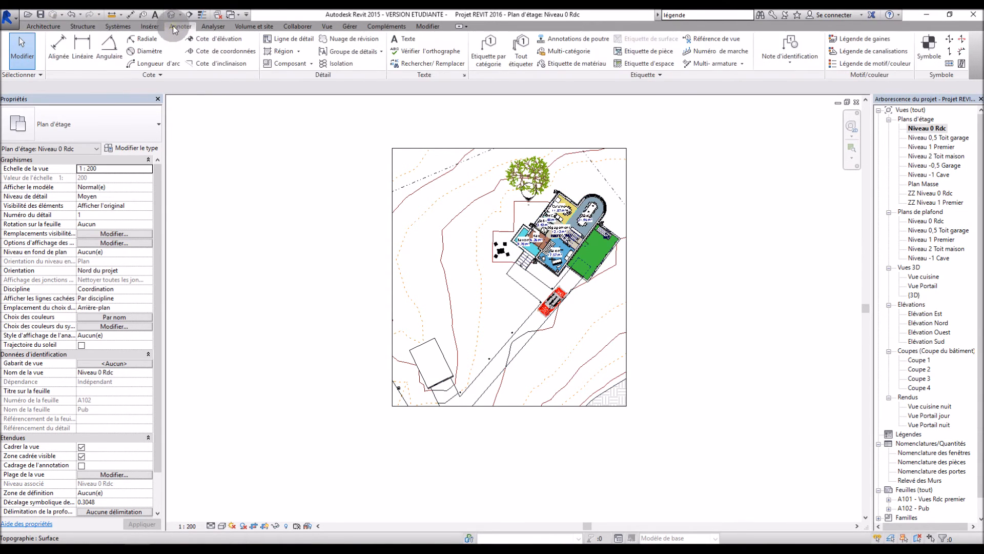
{"action": "left_click", "coordinate": [848, 67]}
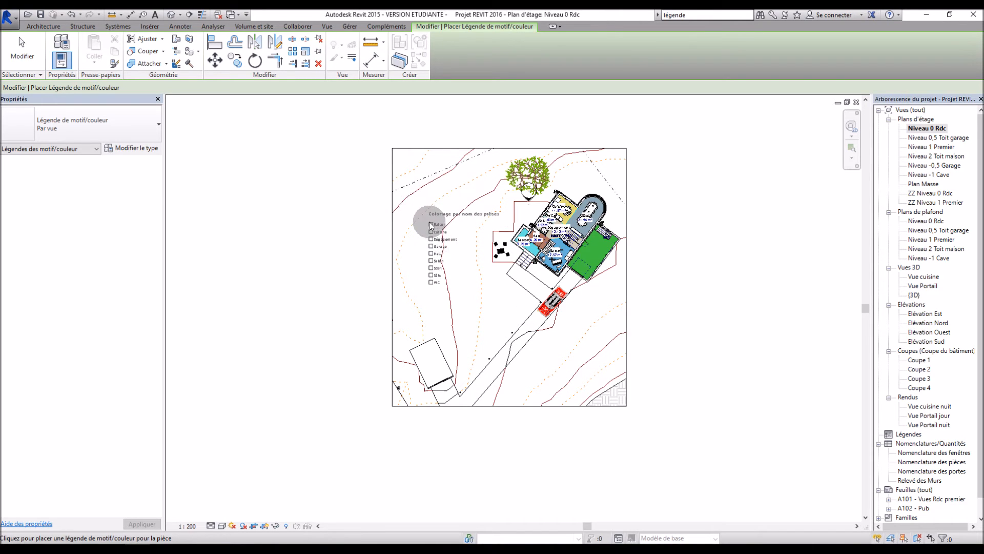
{"action": "left_click", "coordinate": [427, 222]}
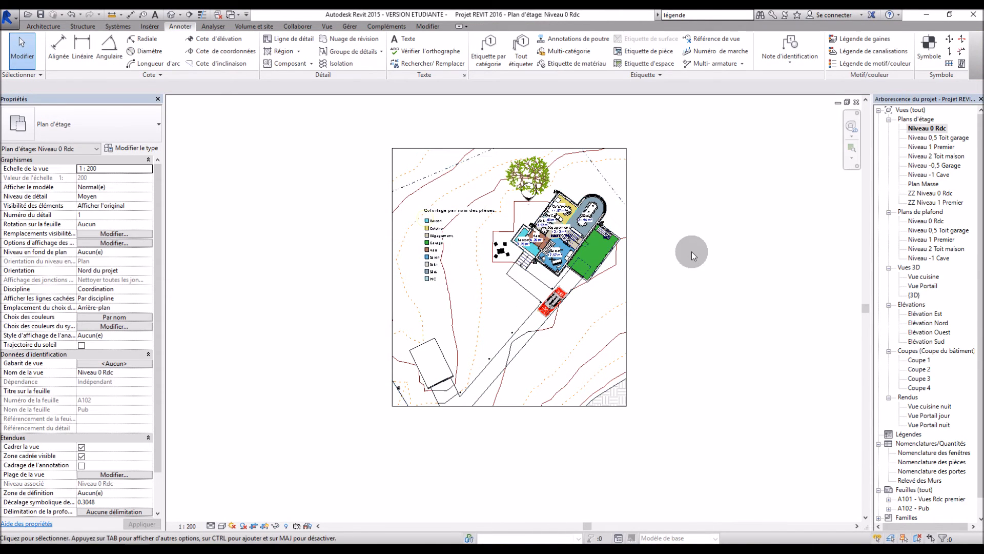
- Examine the room colour legend and compare its entries with the coloured rooms of the ground floor
{"action": "scroll", "coordinate": [438, 257], "scroll_direction": "down", "scroll_amount": 3}
{"action": "scroll", "coordinate": [439, 257], "scroll_direction": "up", "scroll_amount": 8}
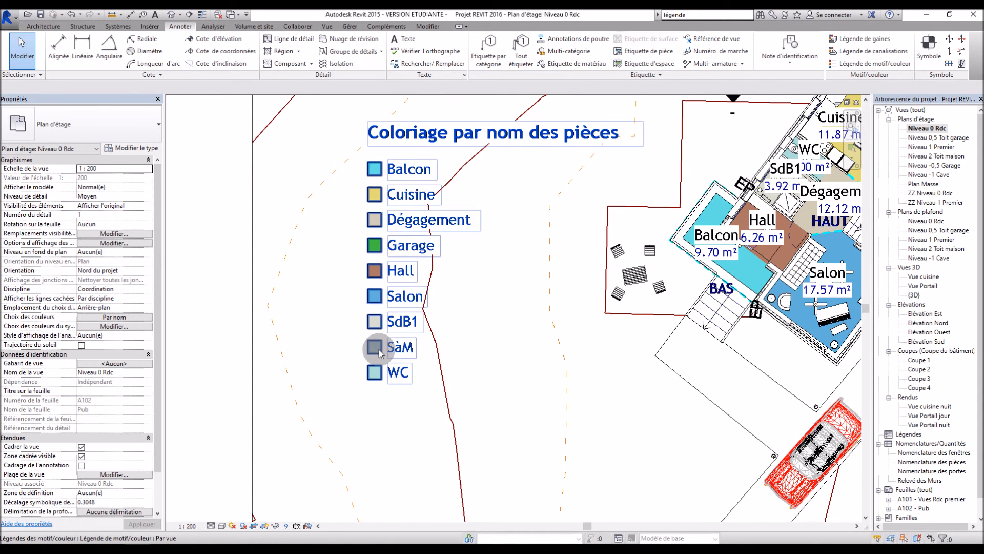
{"action": "scroll", "coordinate": [379, 348], "scroll_direction": "down", "scroll_amount": 2}
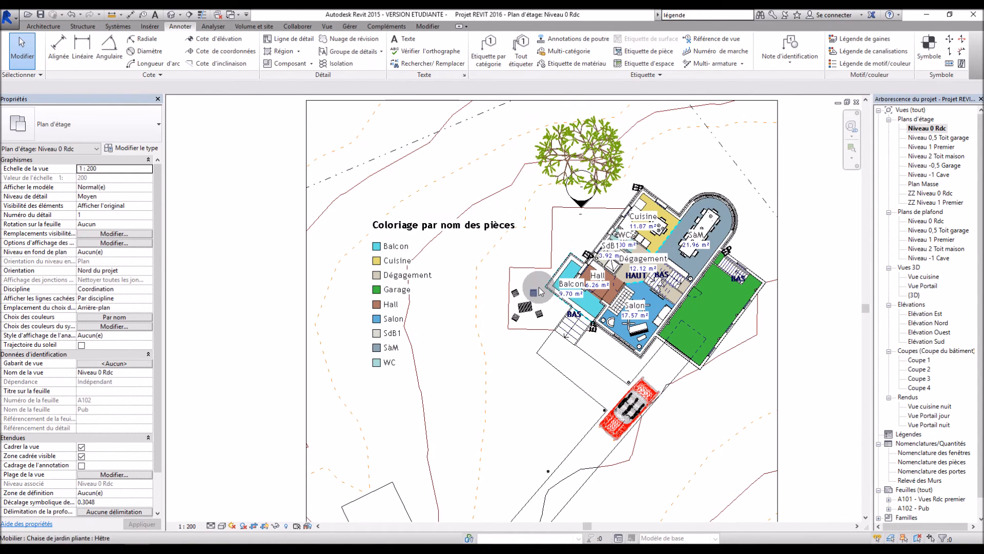
{"action": "scroll", "coordinate": [538, 286], "scroll_direction": "down", "scroll_amount": 1}
{"action": "scroll", "coordinate": [590, 460], "scroll_direction": "down", "scroll_amount": 1}
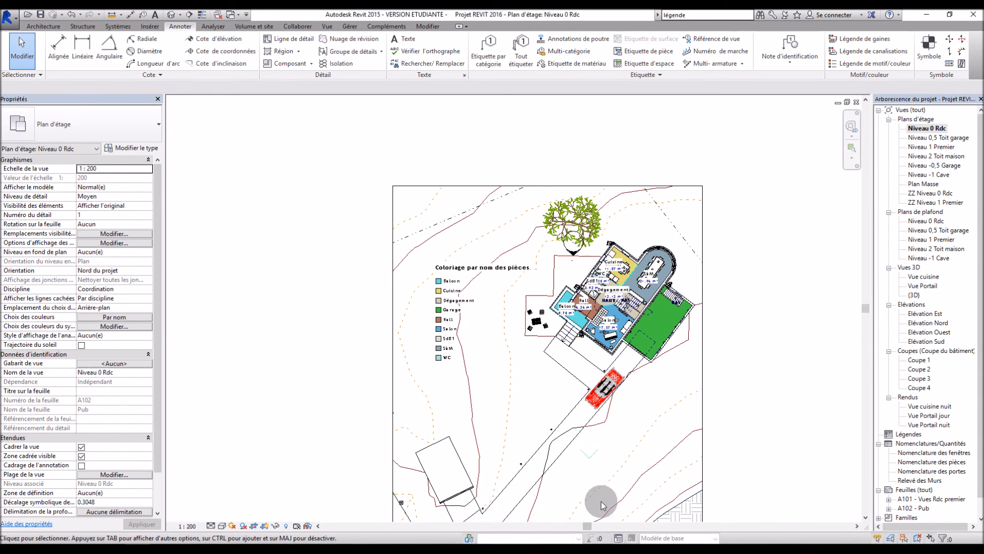
{"action": "scroll", "coordinate": [601, 499], "scroll_direction": "up", "scroll_amount": 2}
{"action": "scroll", "coordinate": [590, 343], "scroll_direction": "down", "scroll_amount": 3}
{"action": "scroll", "coordinate": [588, 405], "scroll_direction": "up", "scroll_amount": 2}
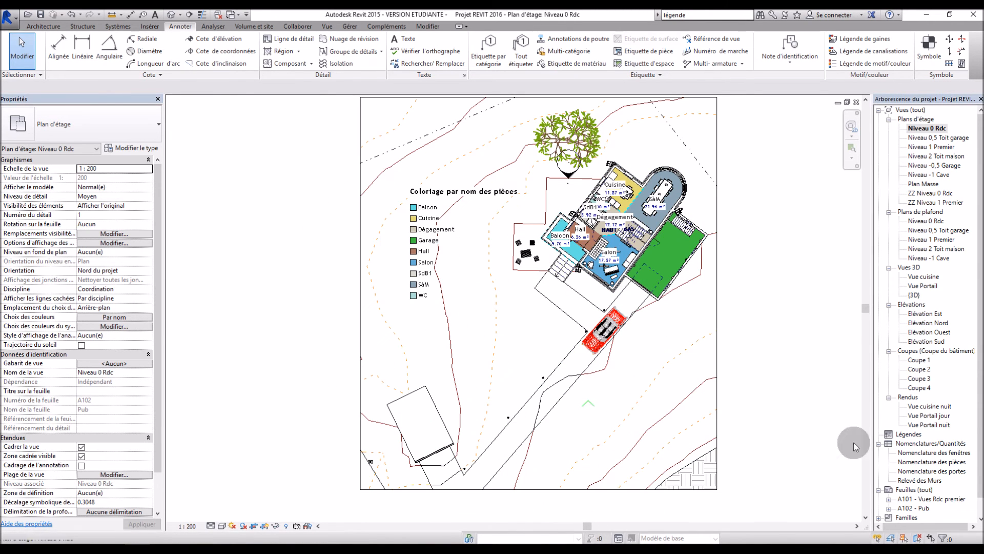
- Return to sheet A102 and place the {3D} view on it below the ground-floor plan
{"action": "double_click", "coordinate": [906, 508]}
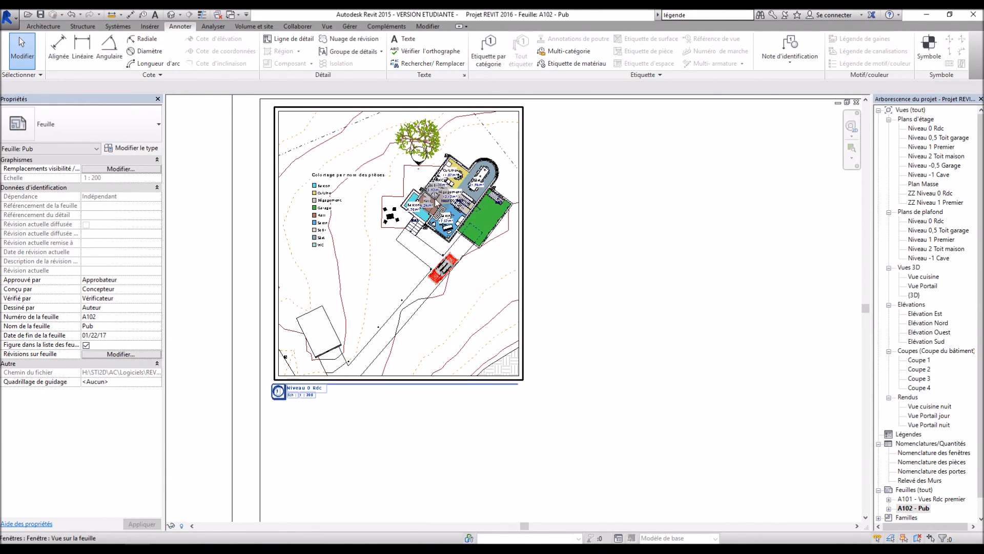
{"action": "scroll", "coordinate": [452, 336], "scroll_direction": "down", "scroll_amount": 3}
{"action": "scroll", "coordinate": [577, 314], "scroll_direction": "down", "scroll_amount": 2}
{"action": "scroll", "coordinate": [647, 405], "scroll_direction": "up", "scroll_amount": 2}
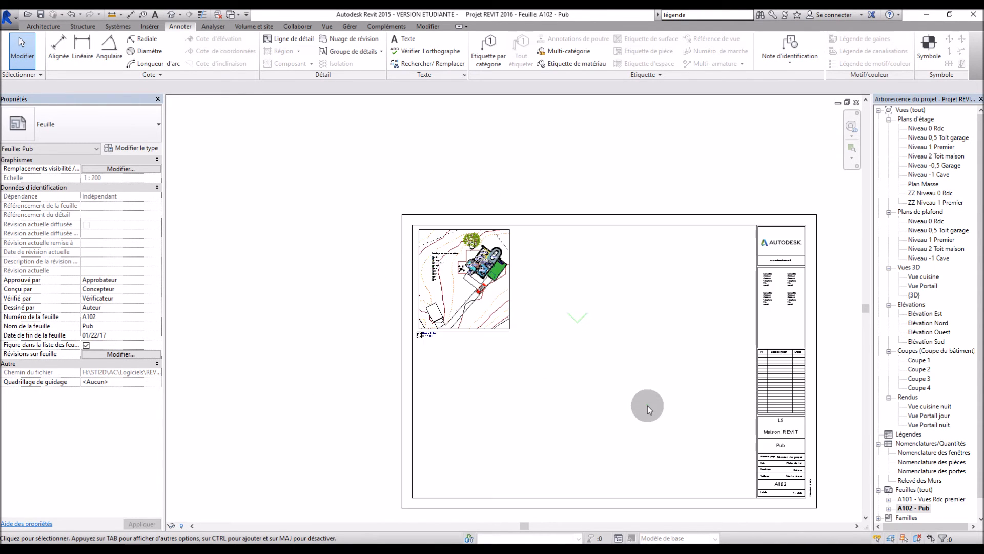
{"action": "left_click", "coordinate": [914, 294]}
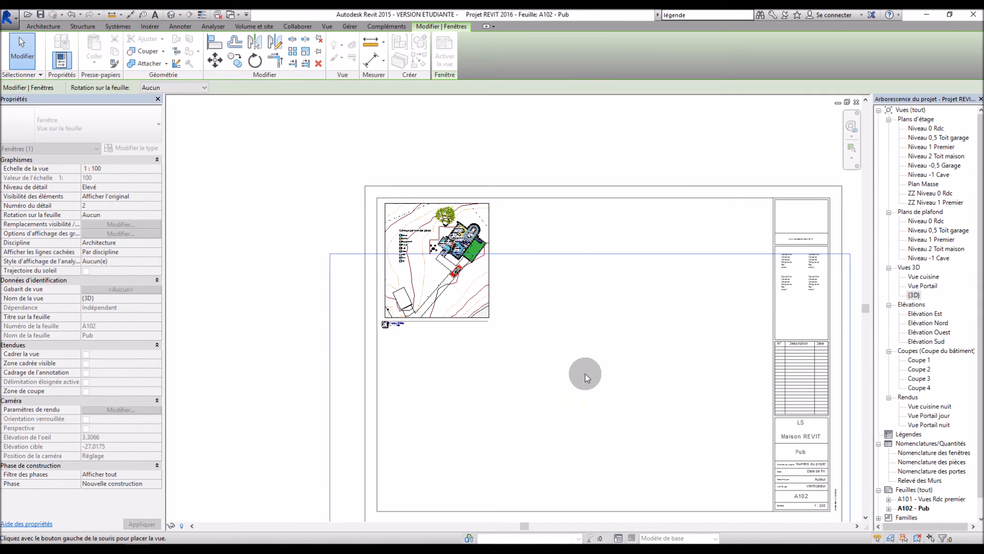
{"action": "left_click", "coordinate": [567, 371]}
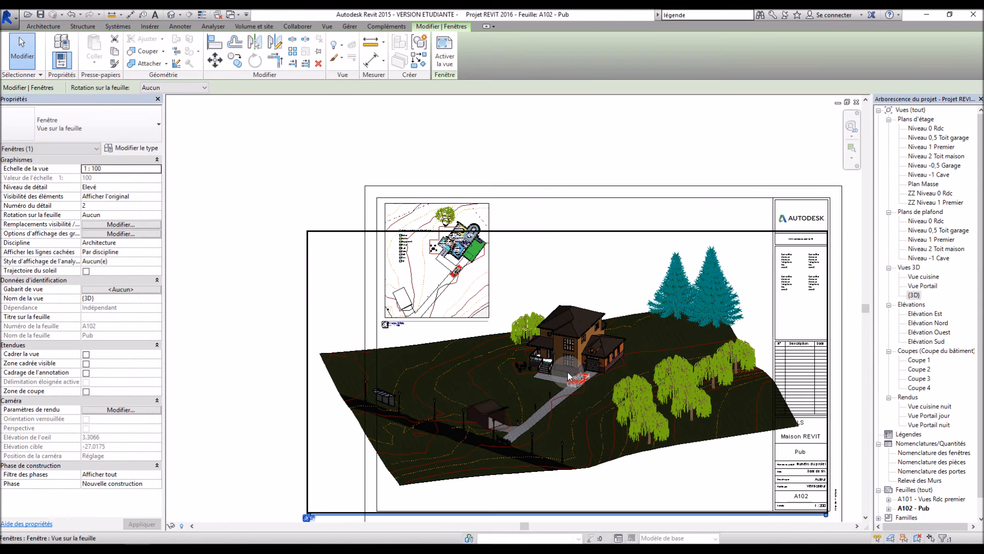
- Set the {3D} view's scale to 1:200 and return to the Pub sheet to check its size
{"action": "double_click", "coordinate": [914, 296]}
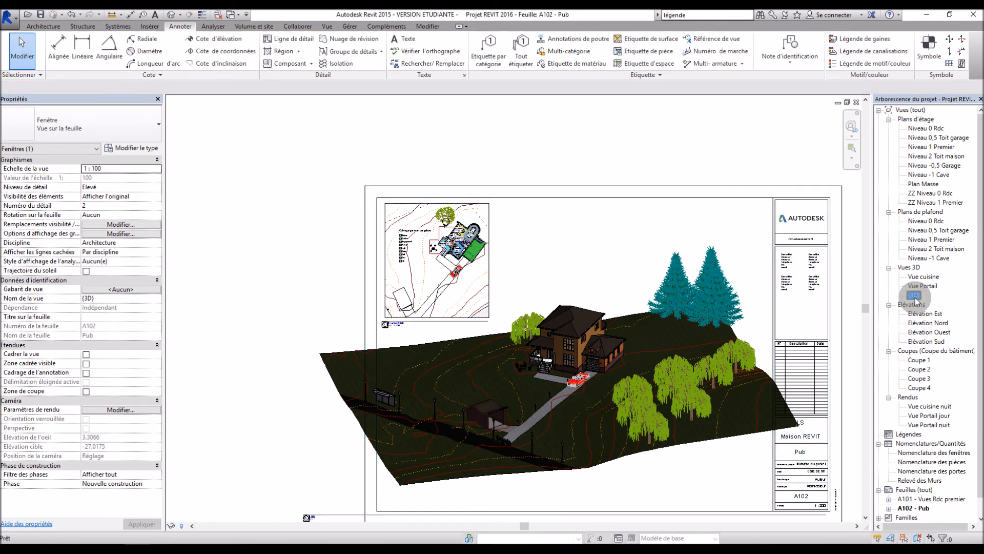
{"action": "left_click", "coordinate": [204, 527]}
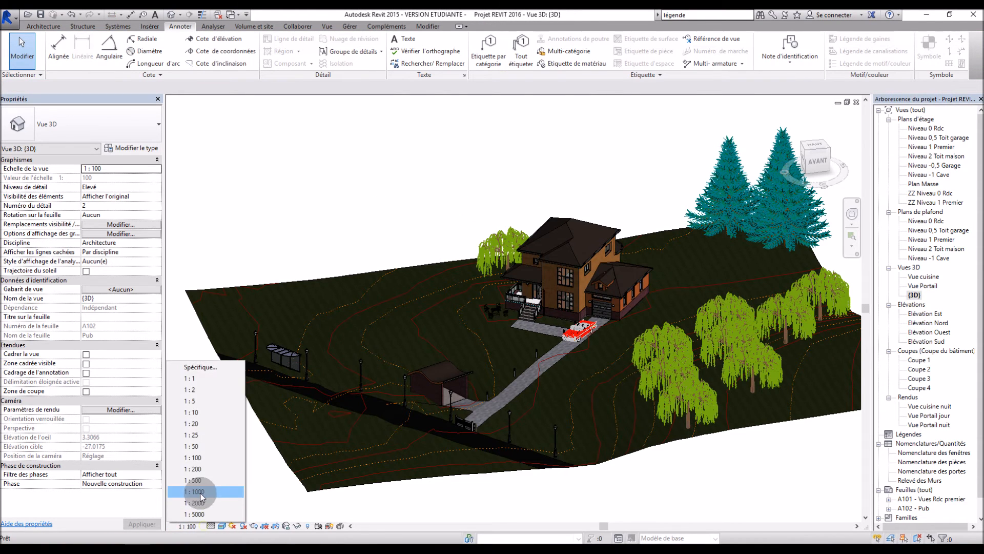
{"action": "left_click", "coordinate": [206, 466]}
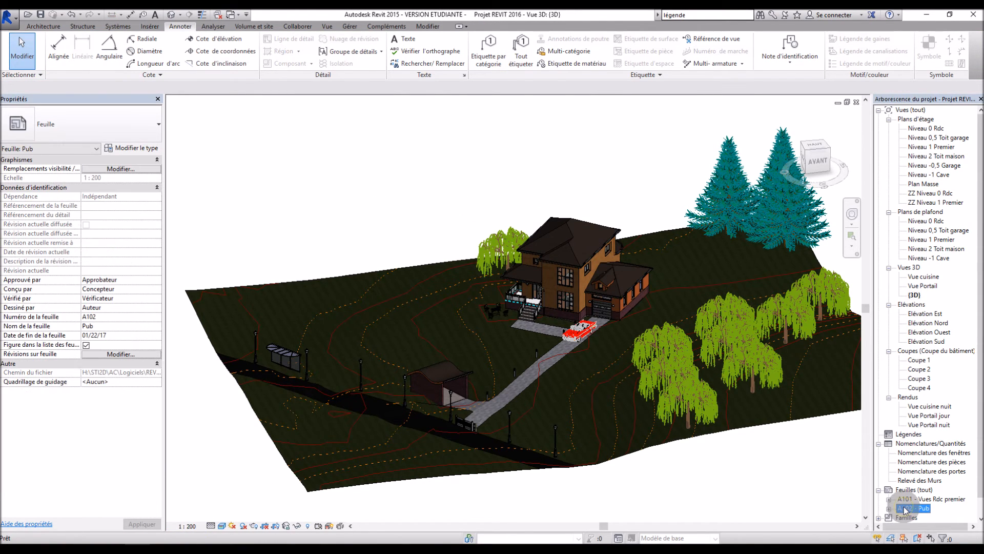
{"action": "double_click", "coordinate": [904, 508]}
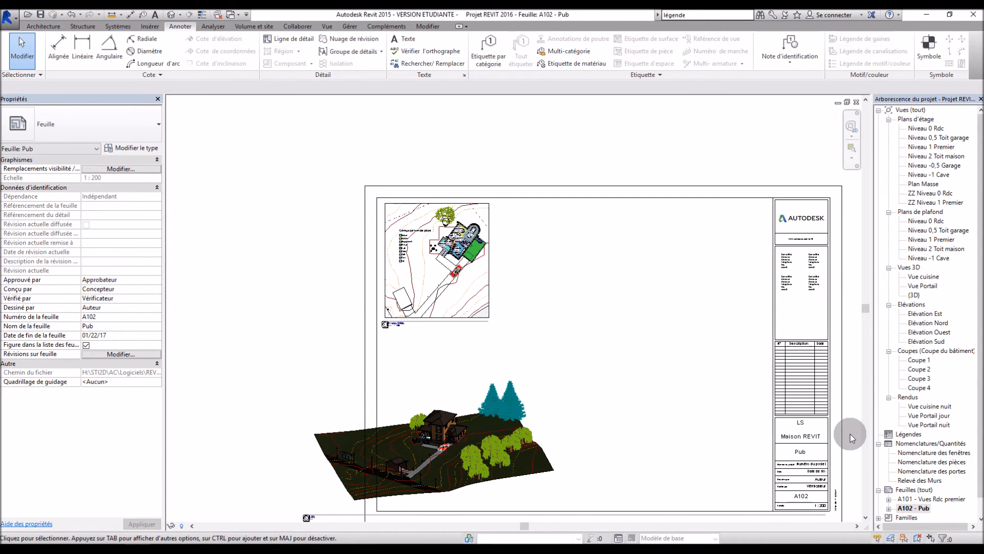
- Open the {3D} view and set its scale to a custom ratio of 150
{"action": "double_click", "coordinate": [913, 297]}
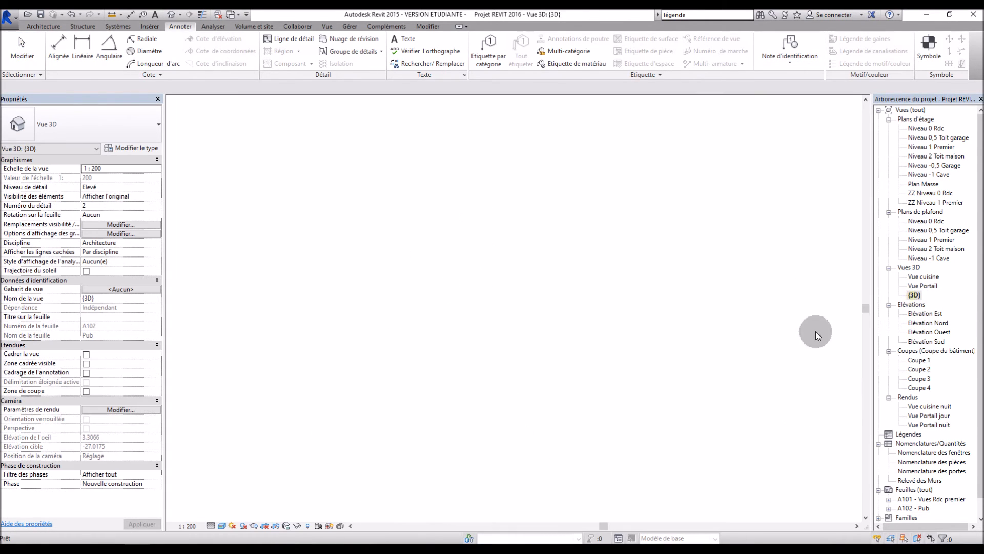
{"action": "left_click", "coordinate": [202, 528]}
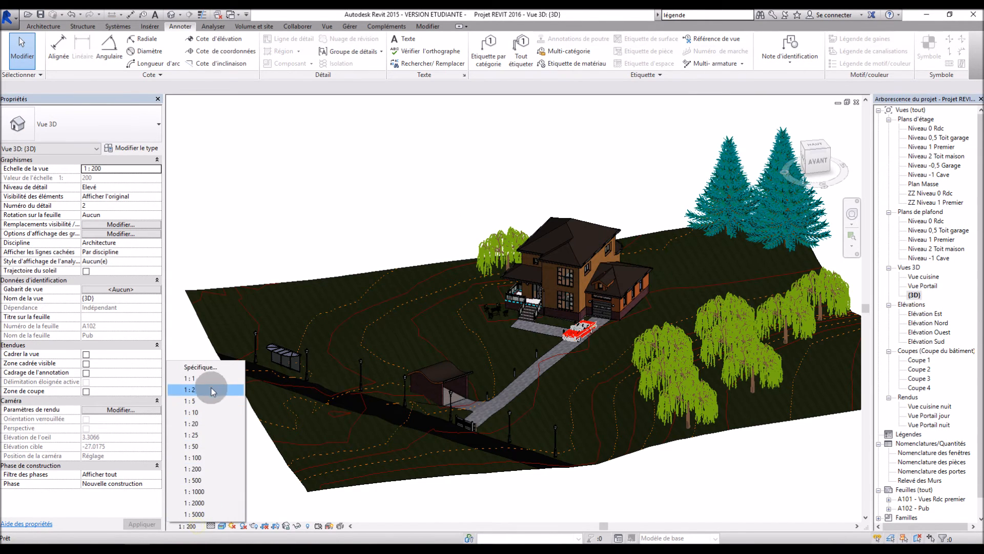
{"action": "left_click", "coordinate": [200, 367]}
{"action": "left_click", "coordinate": [525, 266]}
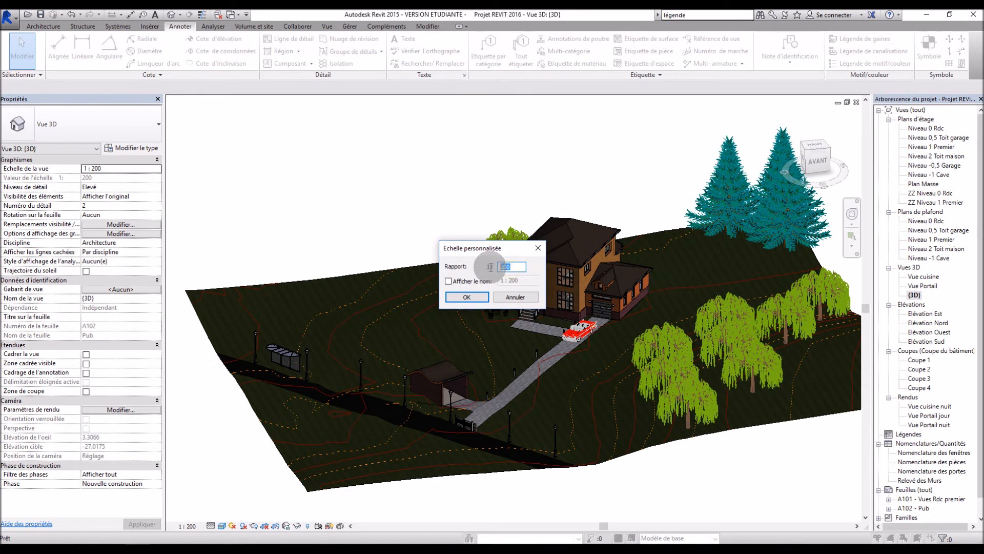
{"action": "left_click", "coordinate": [481, 298]}
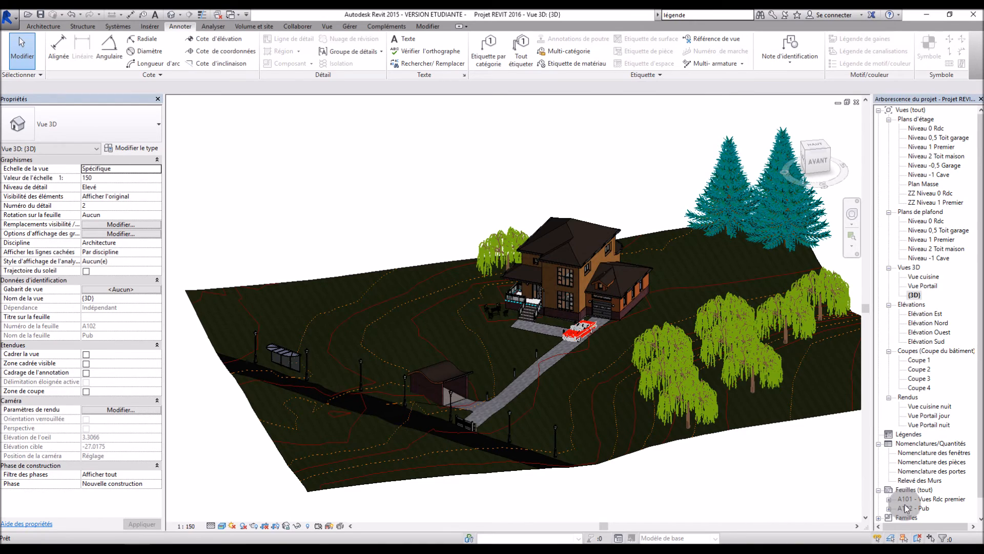
- Return to sheet A102 and move the {3D} viewport inside the frame, beneath the ground-floor plan and aligned with its left edge
{"action": "double_click", "coordinate": [906, 508]}
{"action": "left_click_drag", "start_coordinate": [553, 419], "coordinate": [628, 421]}
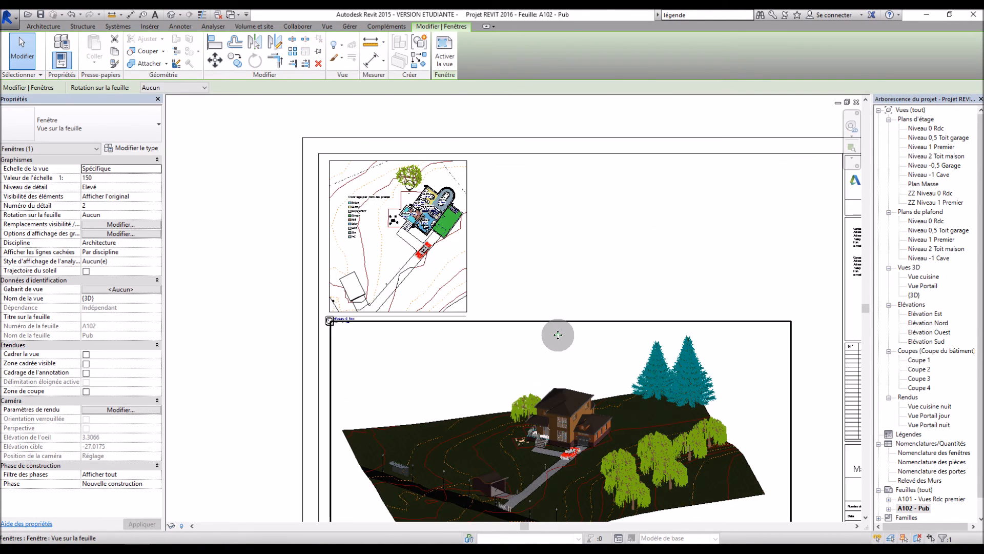
{"action": "scroll", "coordinate": [556, 334], "scroll_direction": "down", "scroll_amount": 2}
{"action": "left_click", "coordinate": [388, 393]}
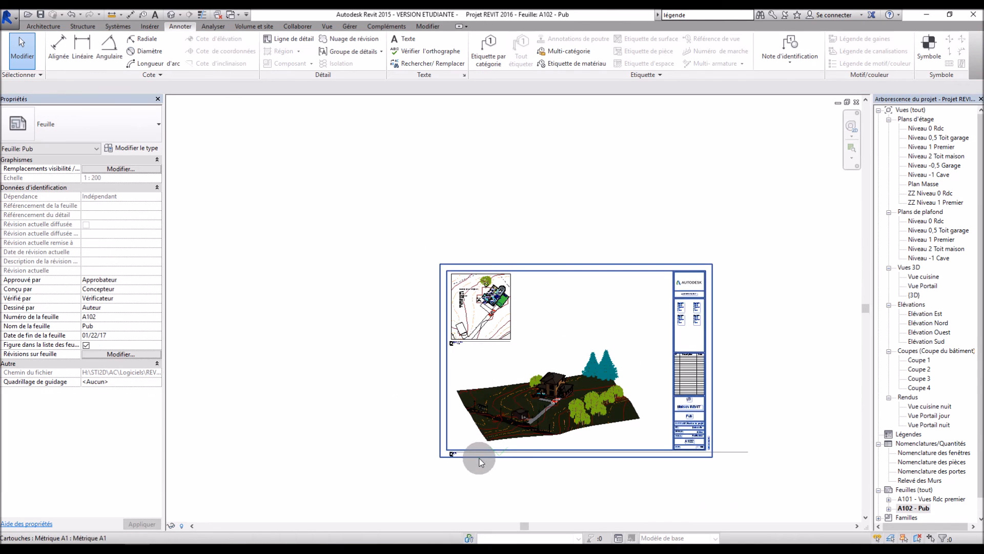
{"action": "scroll", "coordinate": [478, 458], "scroll_direction": "up", "scroll_amount": 1}
{"action": "left_click_drag", "start_coordinate": [546, 366], "coordinate": [547, 314]}
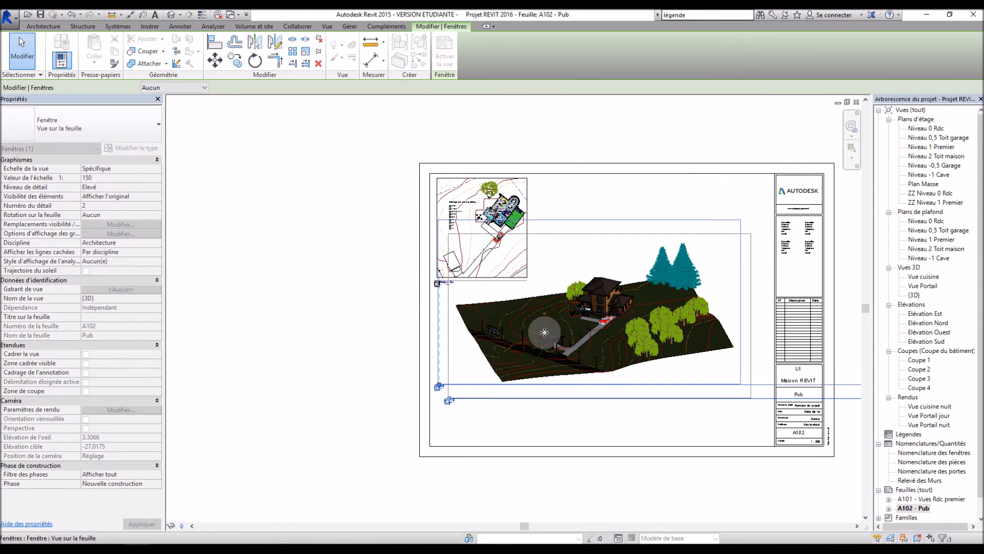
{"action": "left_click", "coordinate": [459, 414]}
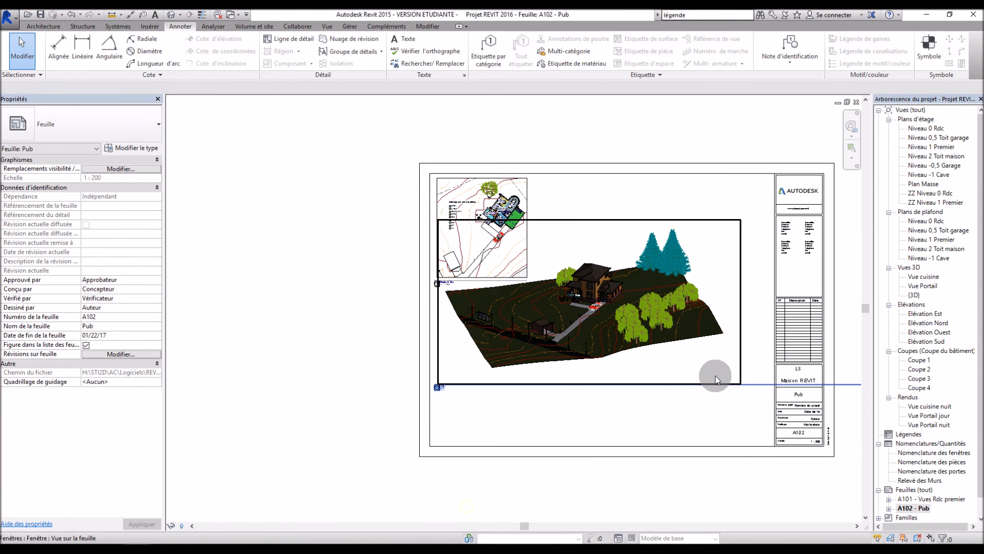
- Shorten the {3D} viewport's title line to end before the title block and move the title up closer to the model
{"action": "left_click", "coordinate": [713, 365]}
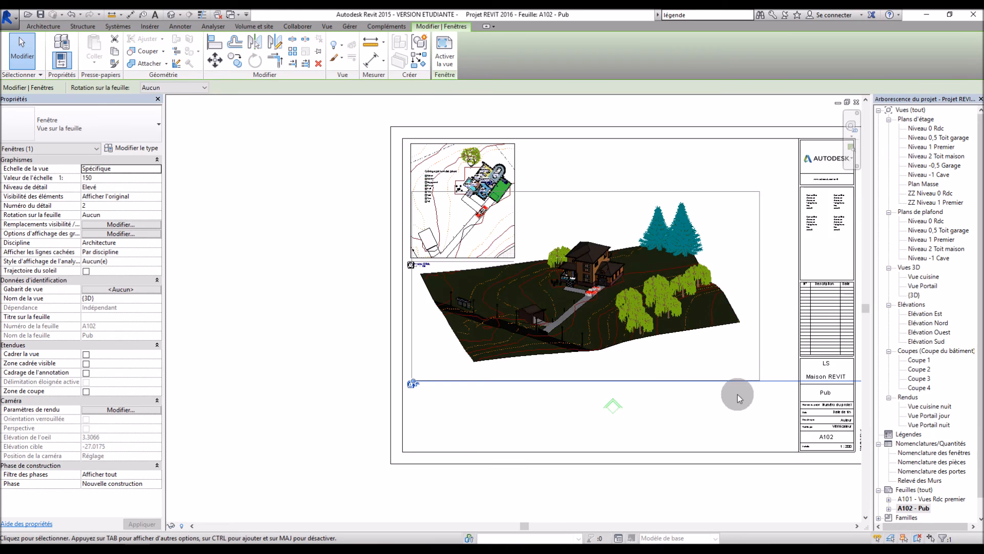
{"action": "scroll", "coordinate": [748, 392], "scroll_direction": "down", "scroll_amount": 2}
{"action": "left_click_drag", "start_coordinate": [846, 391], "coordinate": [744, 392]}
{"action": "left_click", "coordinate": [690, 487]}
{"action": "scroll", "coordinate": [726, 398], "scroll_direction": "up", "scroll_amount": 2}
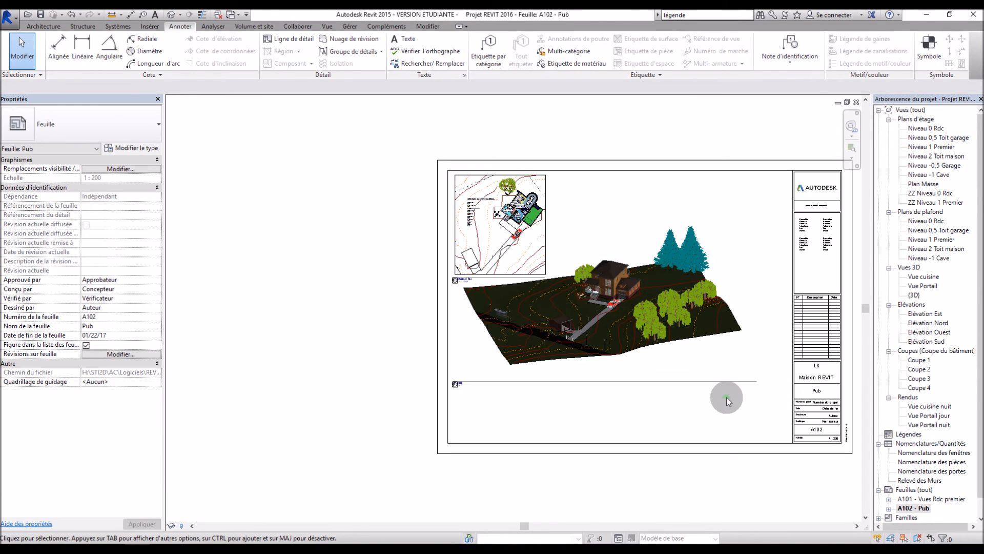
{"action": "left_click", "coordinate": [556, 381]}
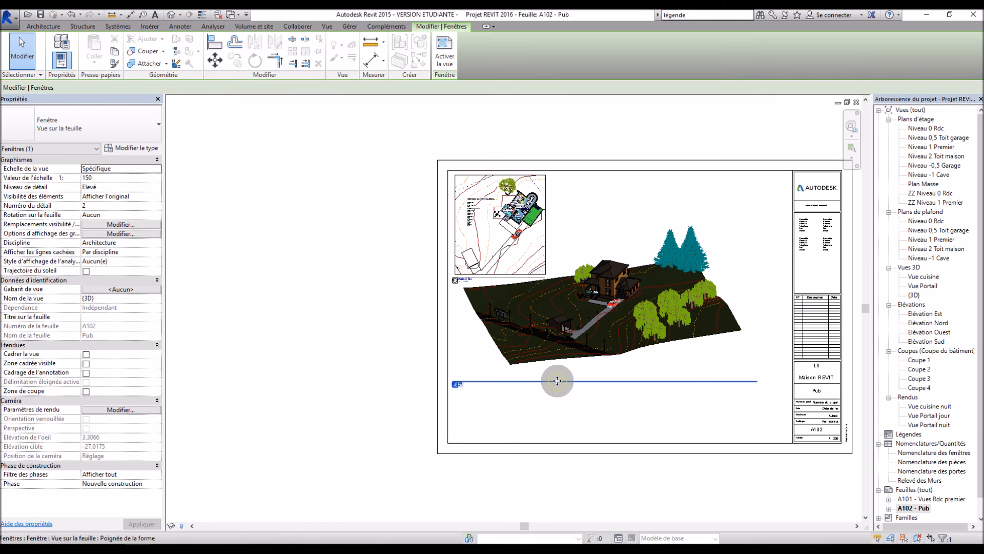
{"action": "left_click_drag", "start_coordinate": [557, 368], "coordinate": [558, 369]}
{"action": "left_click", "coordinate": [352, 364]}
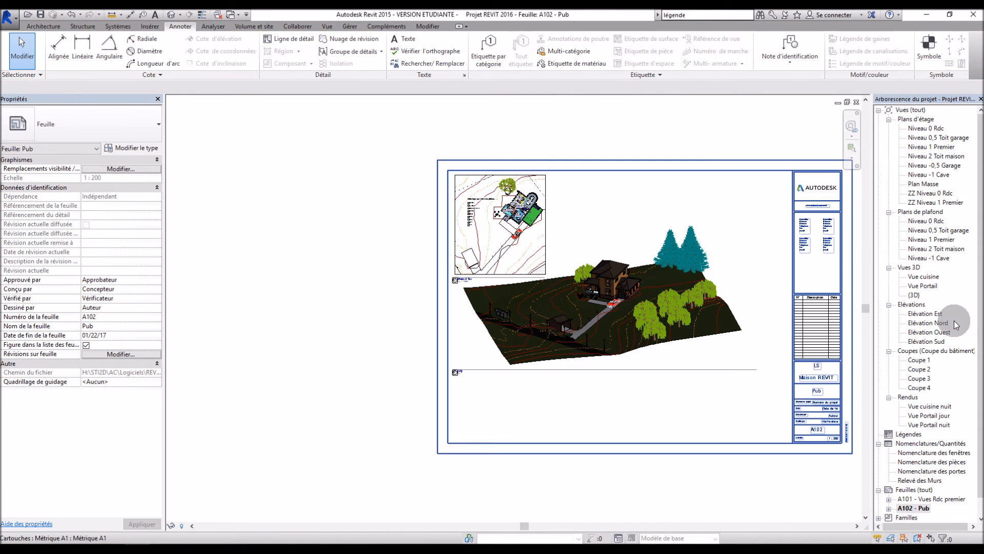
- Place the Elévation Est view on sheet A102 beneath the 3D model and shift it up into the frame
{"action": "left_click", "coordinate": [936, 315]}
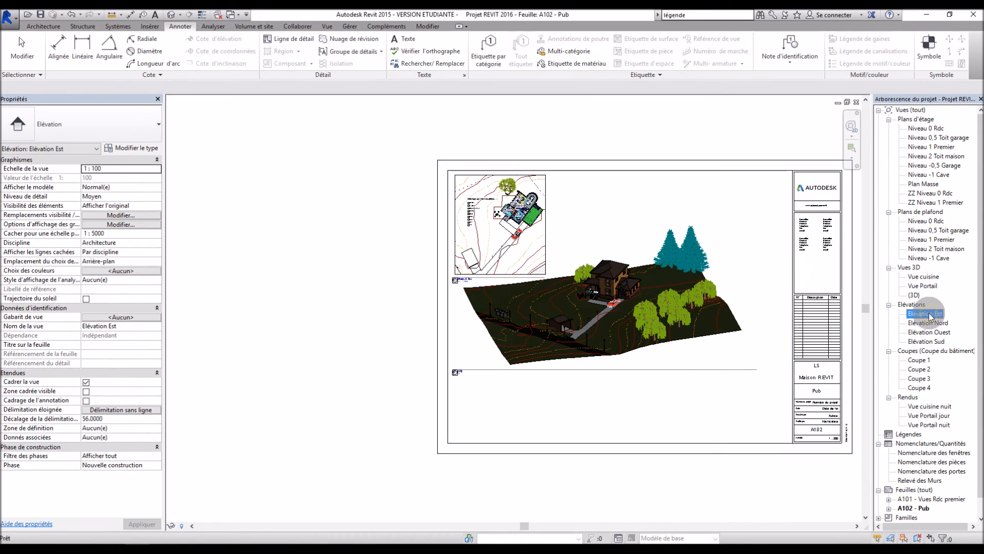
{"action": "left_click", "coordinate": [566, 411]}
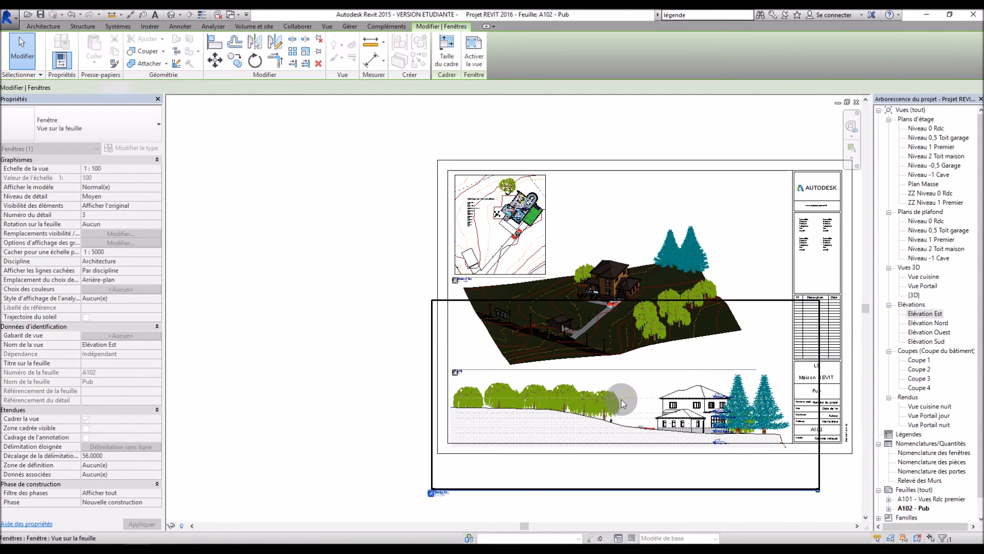
{"action": "left_click_drag", "start_coordinate": [626, 394], "coordinate": [630, 388]}
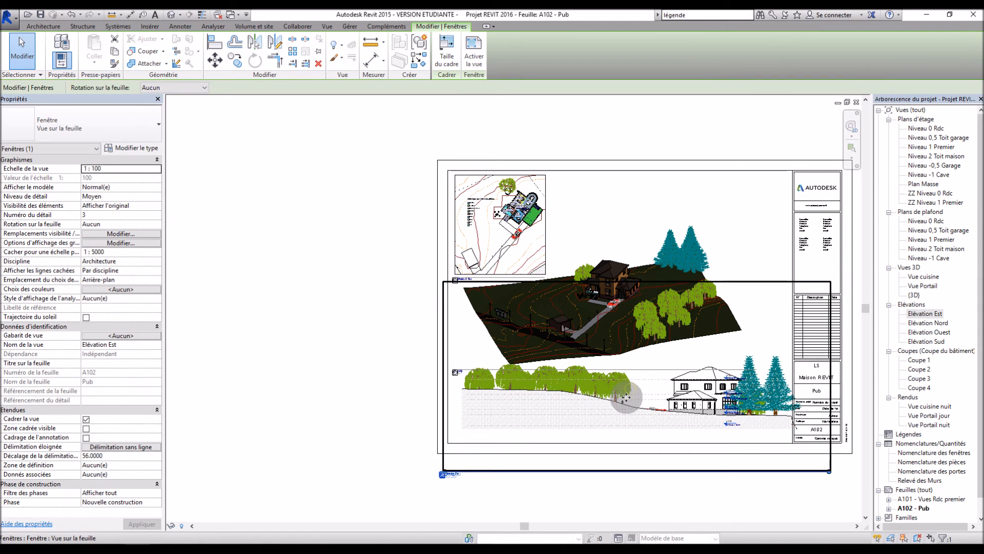
- Move the {3D} viewport up and to the right, clear of the elevation and up against the title block
{"action": "left_click", "coordinate": [644, 273]}
{"action": "left_click_drag", "start_coordinate": [696, 225], "coordinate": [689, 253]}
{"action": "left_click", "coordinate": [473, 460]}
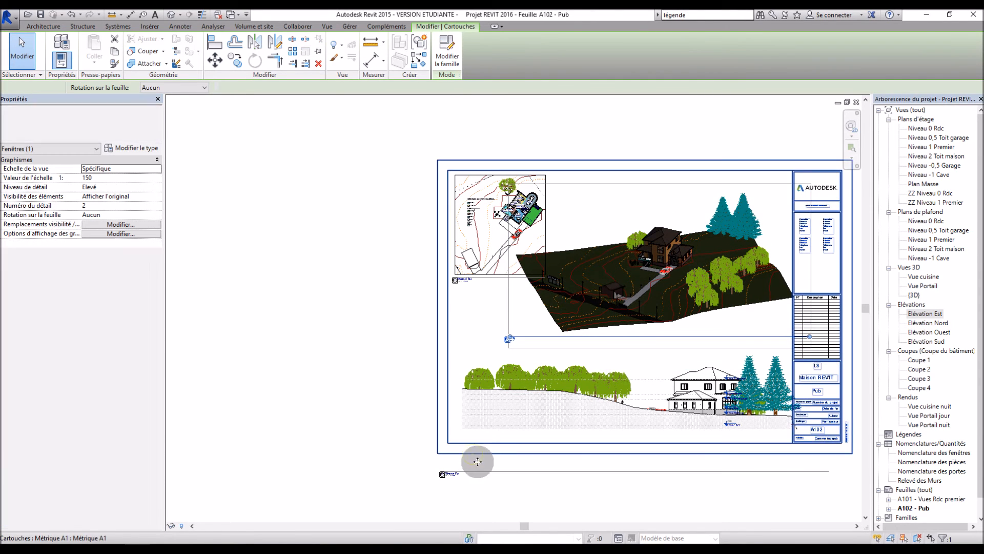
- Shift the Elévation Est viewport left to fit beside the title block and move its title up inside the sheet frame
{"action": "scroll", "coordinate": [680, 499], "scroll_direction": "down", "scroll_amount": 1}
{"action": "scroll", "coordinate": [682, 481], "scroll_direction": "up", "scroll_amount": 2}
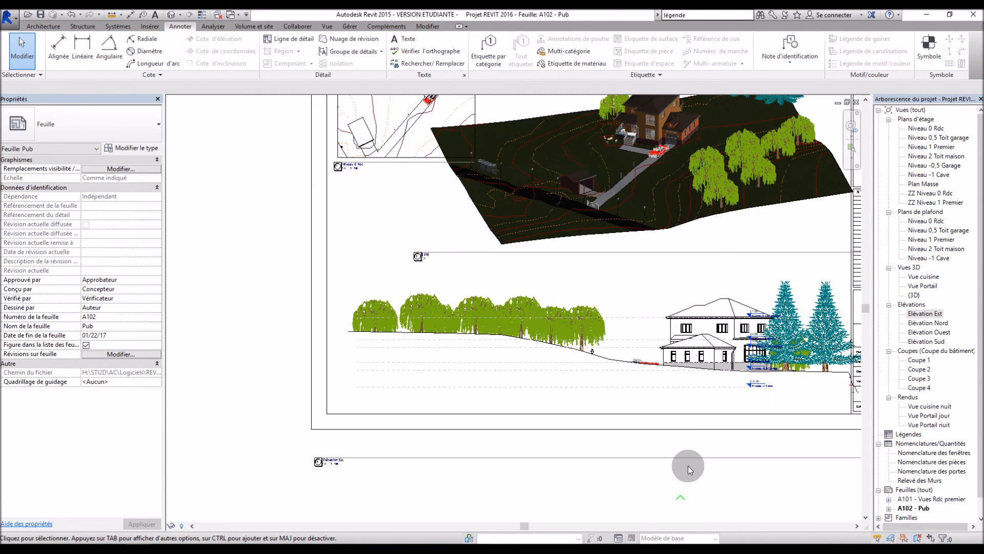
{"action": "left_click", "coordinate": [672, 362]}
{"action": "scroll", "coordinate": [651, 351], "scroll_direction": "up", "scroll_amount": 1}
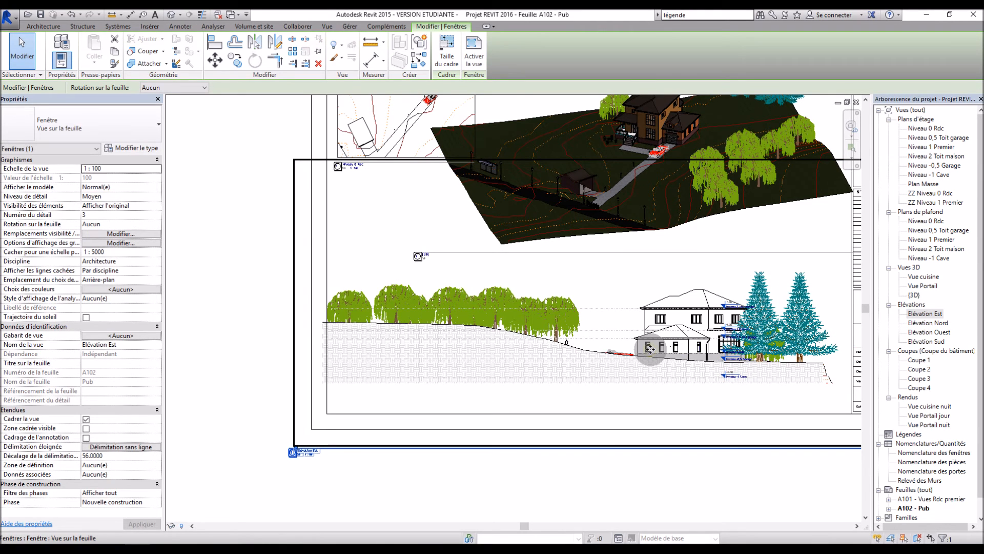
{"action": "left_click_drag", "start_coordinate": [594, 363], "coordinate": [571, 365]}
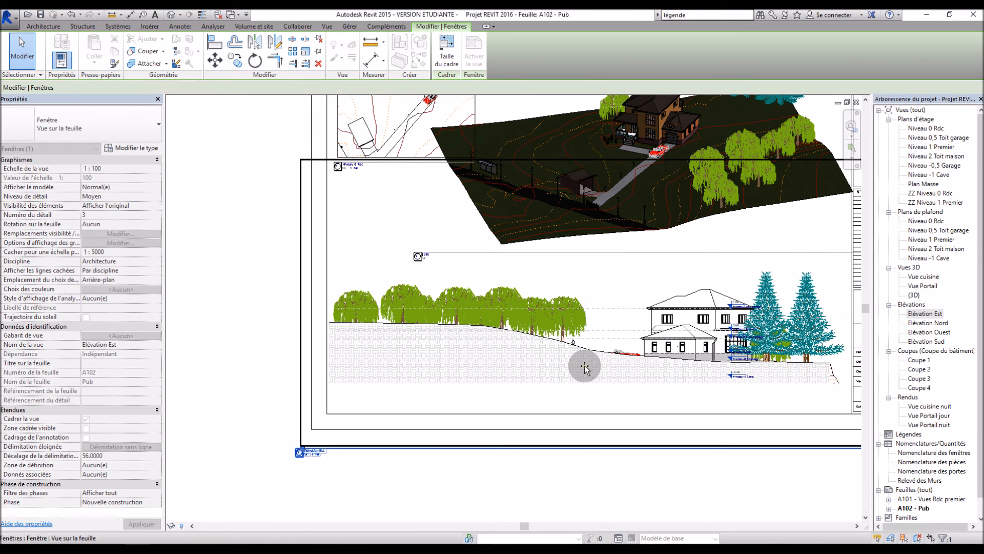
{"action": "left_click", "coordinate": [388, 482]}
{"action": "left_click", "coordinate": [307, 452]}
{"action": "left_click_drag", "start_coordinate": [308, 451], "coordinate": [340, 402]}
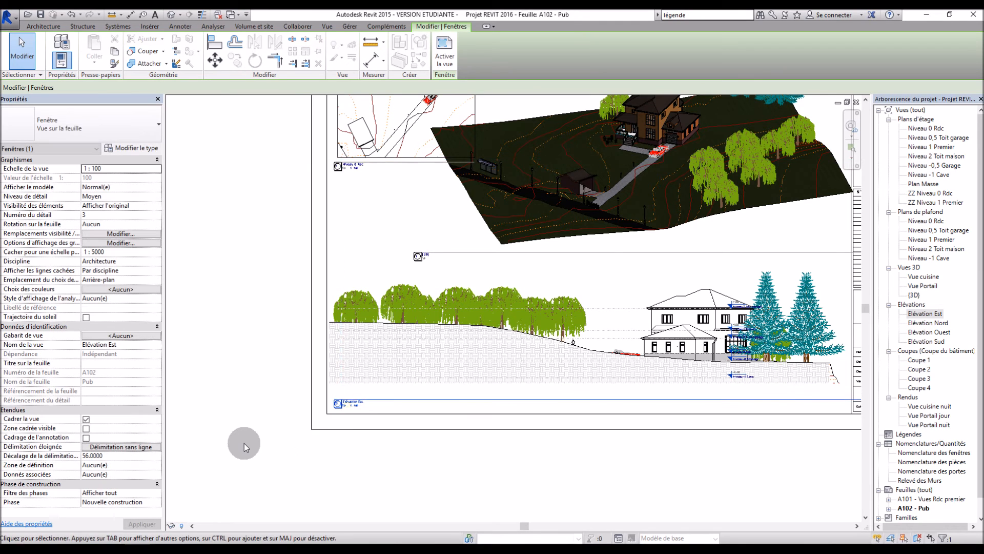
- Shorten the Elévation Est title line to end before the title block
{"action": "scroll", "coordinate": [244, 443], "scroll_direction": "down", "scroll_amount": 5}
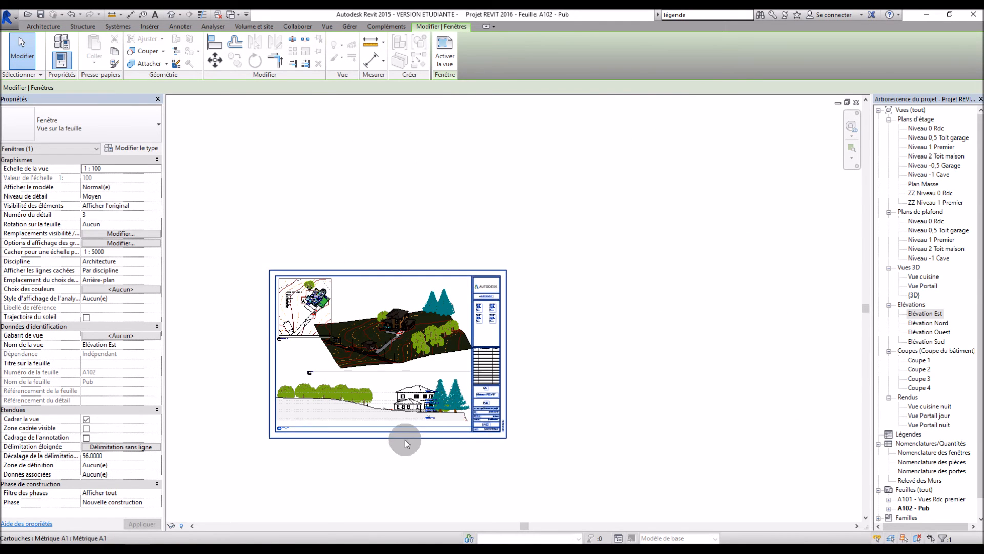
{"action": "scroll", "coordinate": [389, 439], "scroll_direction": "up", "scroll_amount": 2}
{"action": "left_click", "coordinate": [440, 377]}
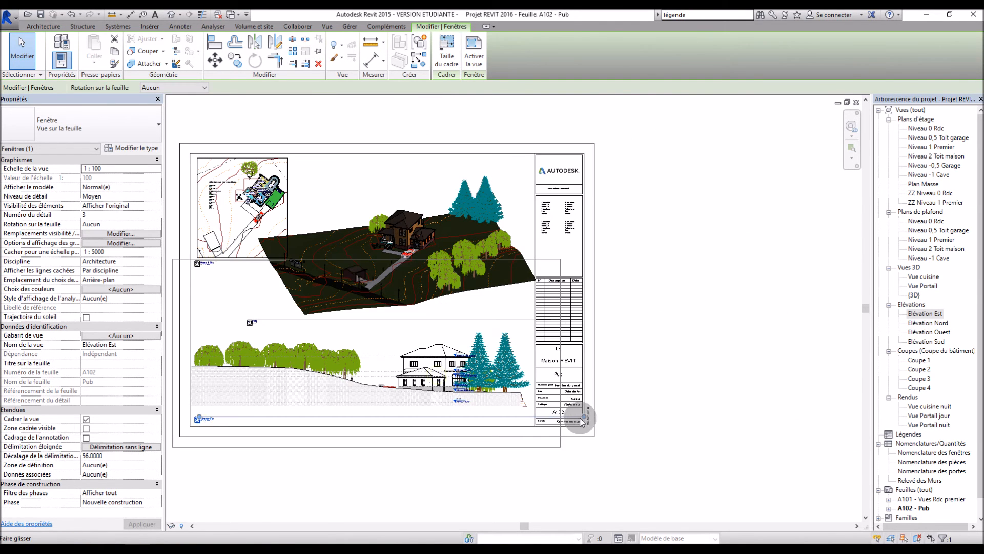
{"action": "left_click", "coordinate": [490, 482]}
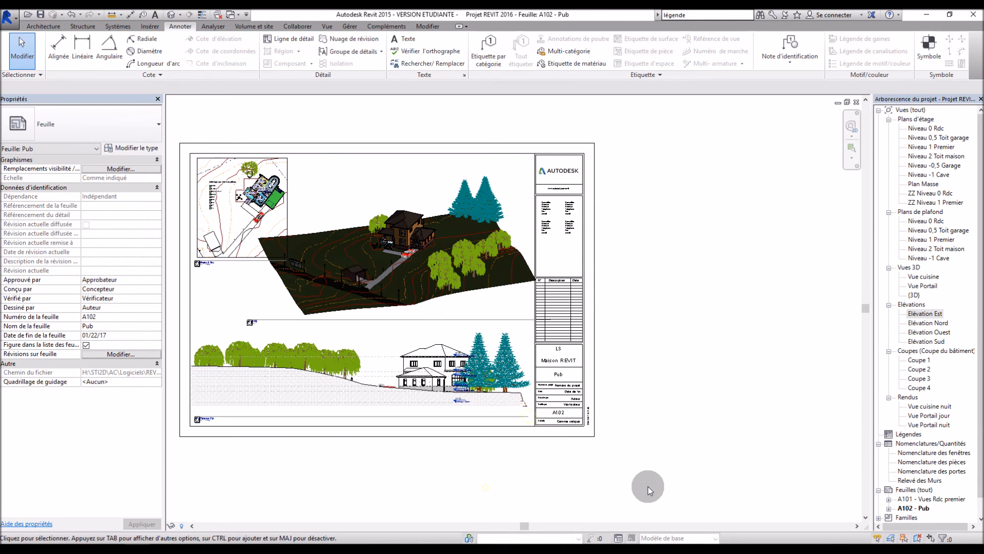
- Move the {3D} viewport slightly down and left, between the ground-floor plan and the east elevation
{"action": "scroll", "coordinate": [648, 486], "scroll_direction": "down", "scroll_amount": 3}
{"action": "scroll", "coordinate": [397, 430], "scroll_direction": "up", "scroll_amount": 1}
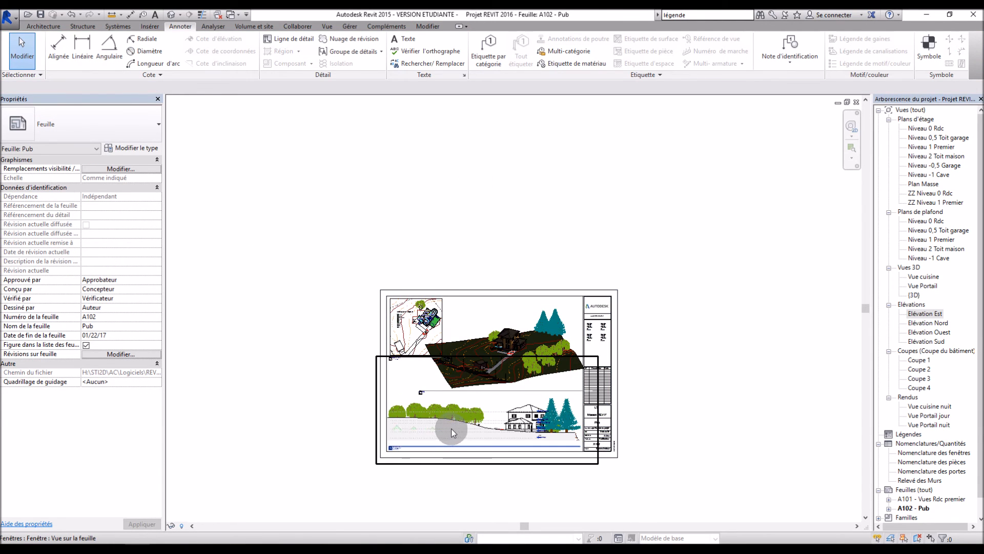
{"action": "scroll", "coordinate": [451, 428], "scroll_direction": "up", "scroll_amount": 2}
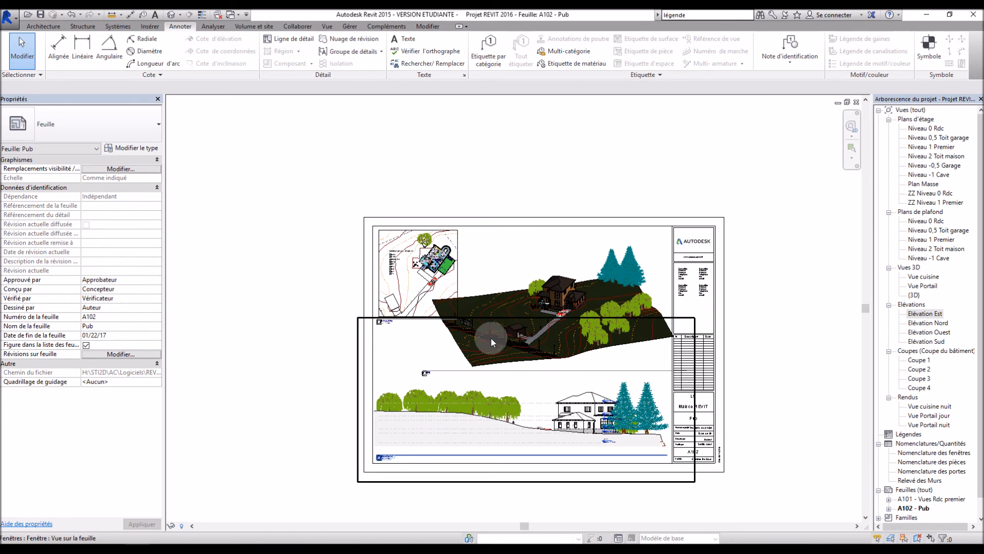
{"action": "left_click", "coordinate": [531, 310]}
{"action": "left_click_drag", "start_coordinate": [526, 317], "coordinate": [523, 322]}
{"action": "left_click", "coordinate": [761, 334]}
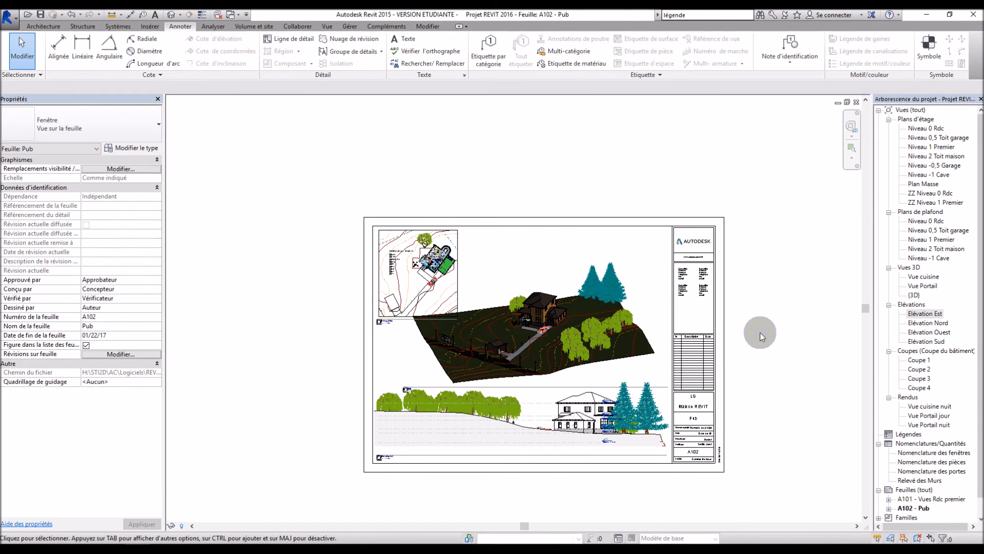
{"action": "mouse_move", "coordinate": [583, 306]}
{"action": "left_mouse_down"}
{"action": "mouse_move", "coordinate": [601, 306]}
{"action": "mouse_move", "coordinate": [584, 310]}
{"action": "left_mouse_up"}
{"action": "left_click", "coordinate": [785, 300]}
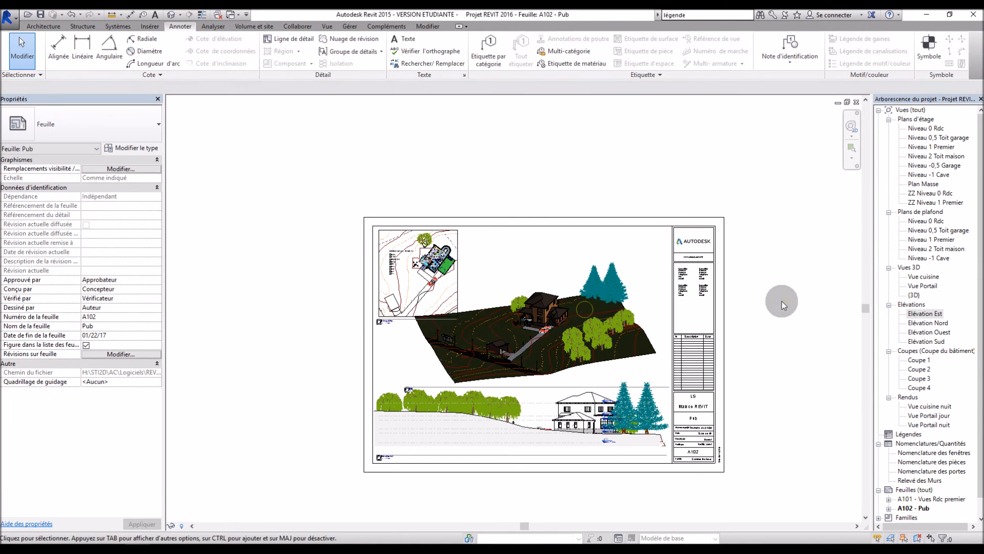
- Add a 3 mm text note to the right of the ground-floor plan reading "Bonjour à tous et à toutes. Voici ma maison REVIT"
{"action": "left_click", "coordinate": [414, 39]}
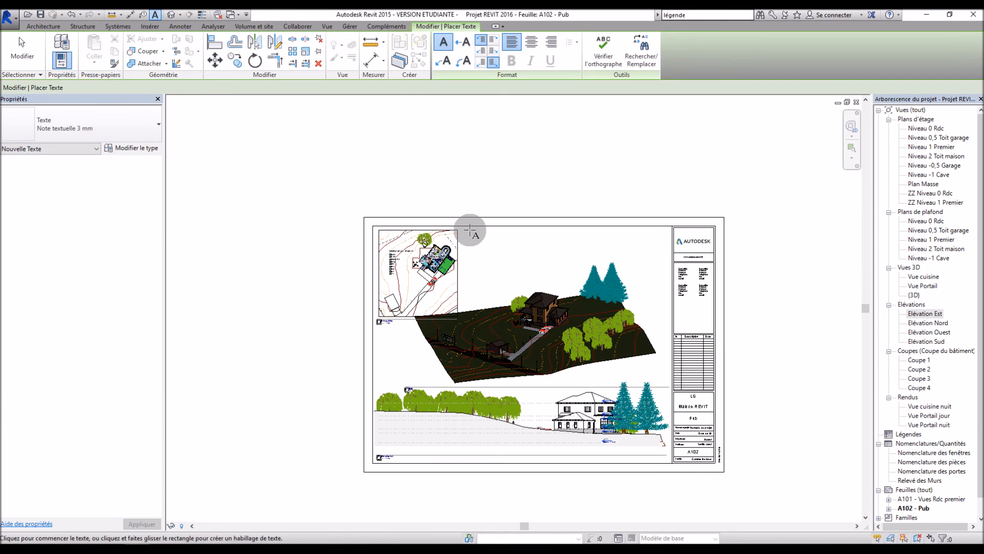
{"action": "left_click_drag", "start_coordinate": [468, 234], "coordinate": [565, 280]}
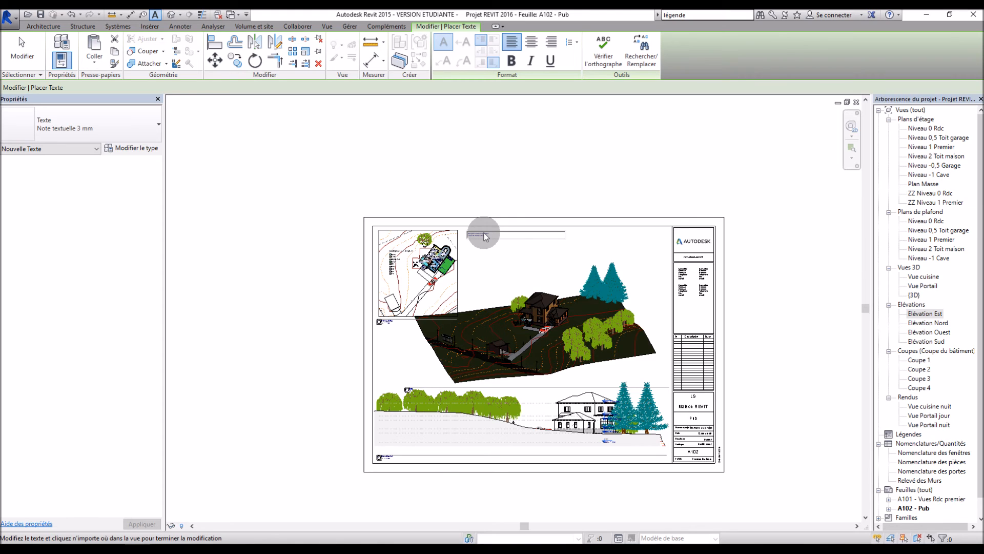
{"action": "left_click", "coordinate": [286, 240]}
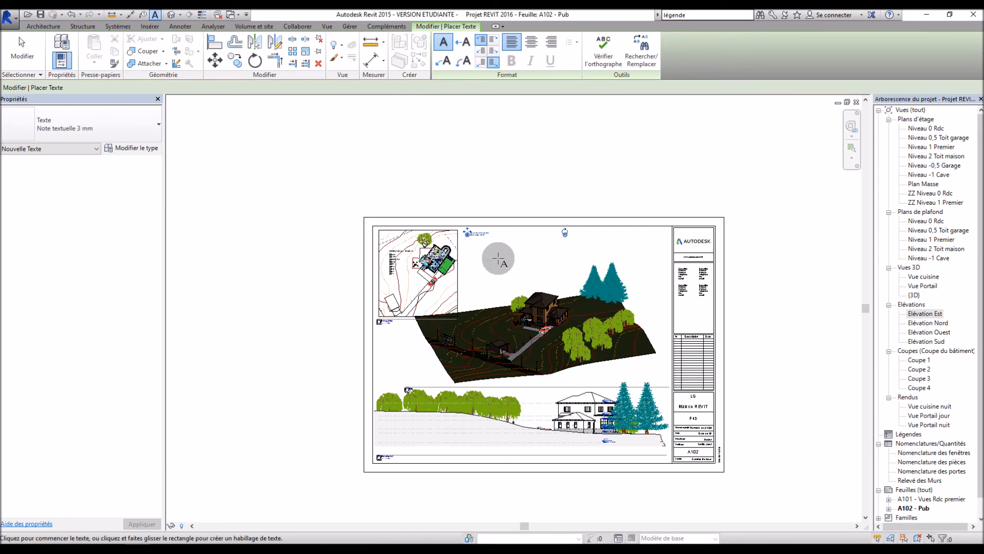
{"action": "scroll", "coordinate": [499, 259], "scroll_direction": "down", "scroll_amount": 2}
{"action": "scroll", "coordinate": [514, 253], "scroll_direction": "up", "scroll_amount": 6}
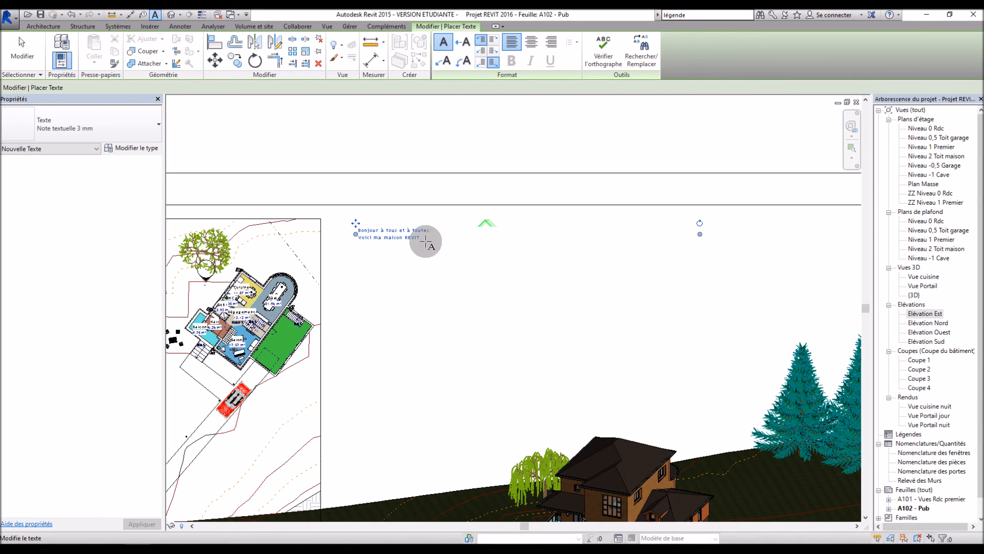
{"action": "left_click_drag", "start_coordinate": [355, 224], "coordinate": [696, 241]}
{"action": "key", "text": "Escape"}
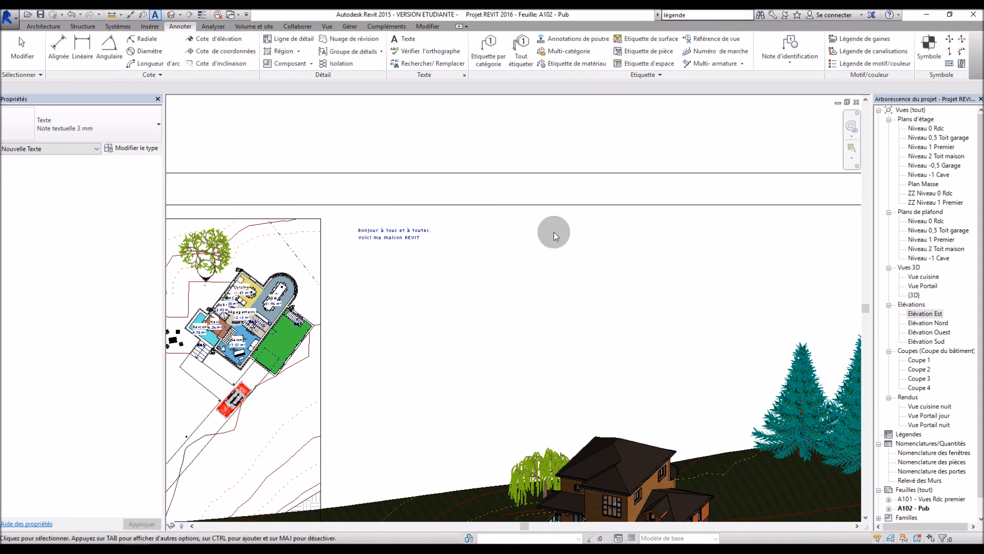
- Try rotating the text note clockwise and turn it back to horizontal
{"action": "left_click", "coordinate": [427, 231]}
{"action": "left_click_drag", "start_coordinate": [703, 243], "coordinate": [633, 290]}
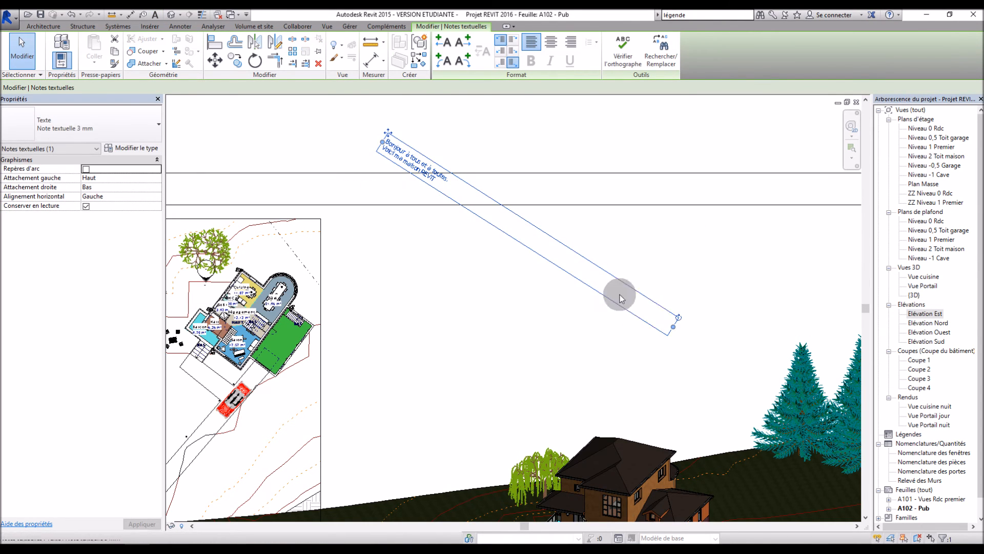
{"action": "left_click_drag", "start_coordinate": [678, 317], "coordinate": [690, 224]}
- Move the text note slightly down and narrow its box to fit the text
{"action": "mouse_move", "coordinate": [356, 224]}
{"action": "left_mouse_down"}
{"action": "mouse_move", "coordinate": [375, 298]}
{"action": "mouse_move", "coordinate": [352, 329]}
{"action": "mouse_move", "coordinate": [367, 248]}
{"action": "mouse_move", "coordinate": [355, 240]}
{"action": "left_mouse_up"}
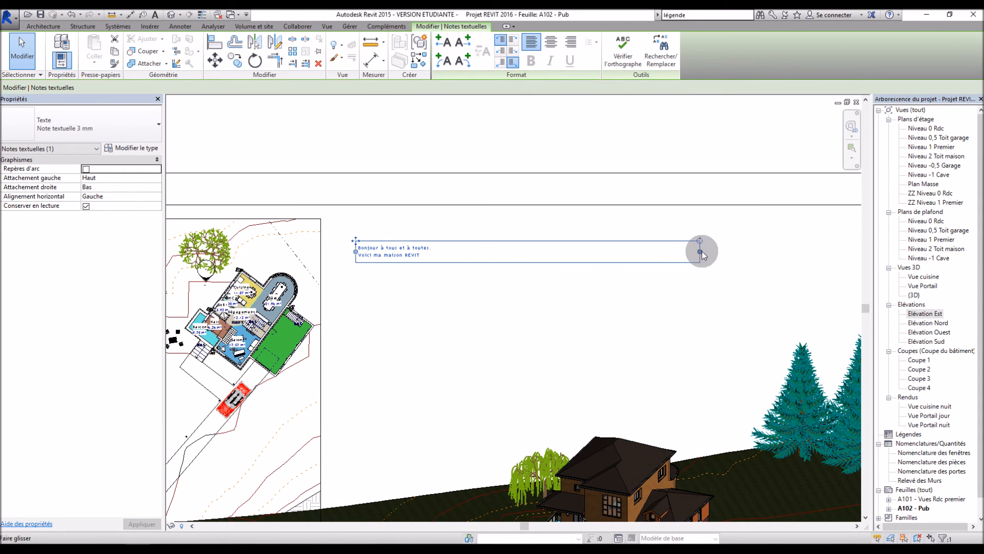
{"action": "left_click_drag", "start_coordinate": [700, 251], "coordinate": [450, 252]}
{"action": "left_click", "coordinate": [531, 156]}
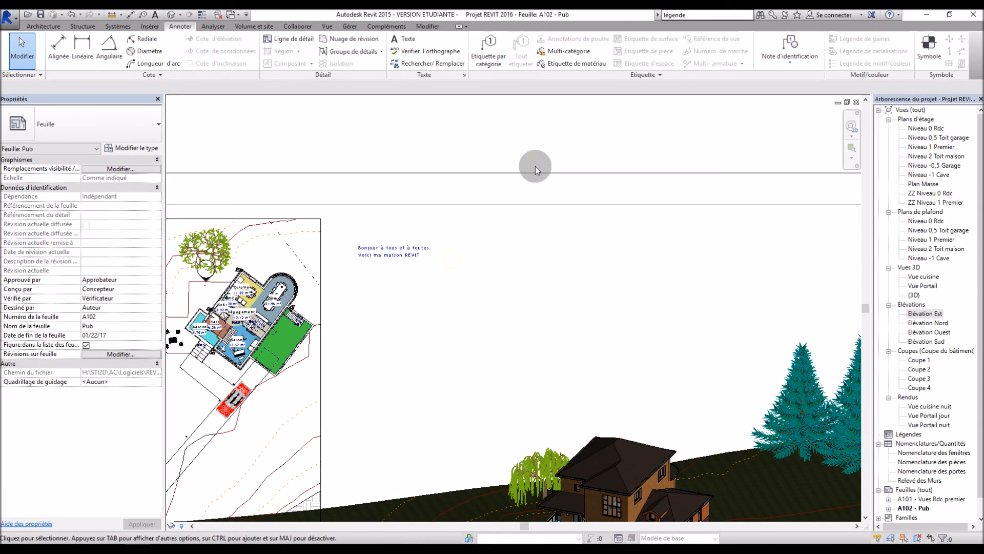
{"action": "scroll", "coordinate": [540, 173], "scroll_direction": "down", "scroll_amount": 6}
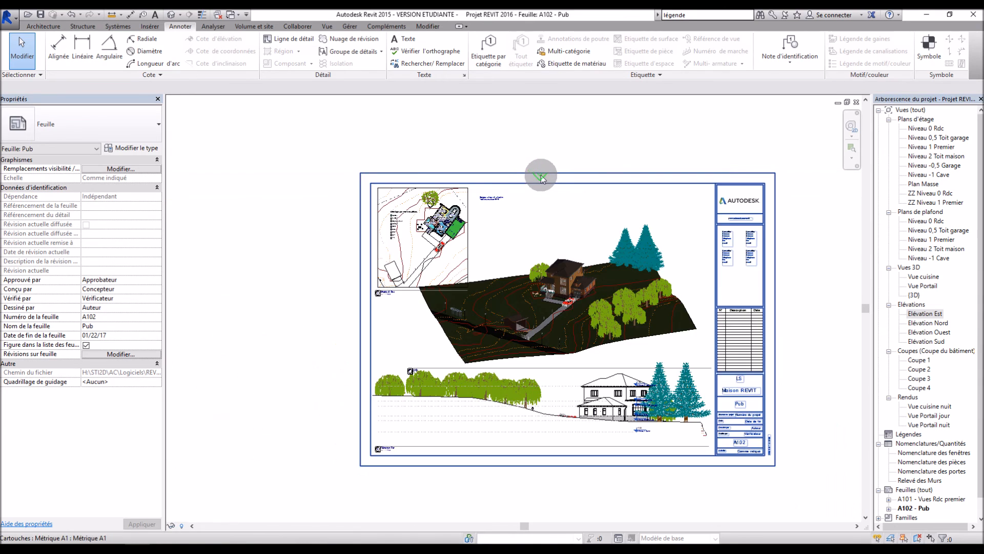
{"action": "scroll", "coordinate": [581, 244], "scroll_direction": "up", "scroll_amount": 2}
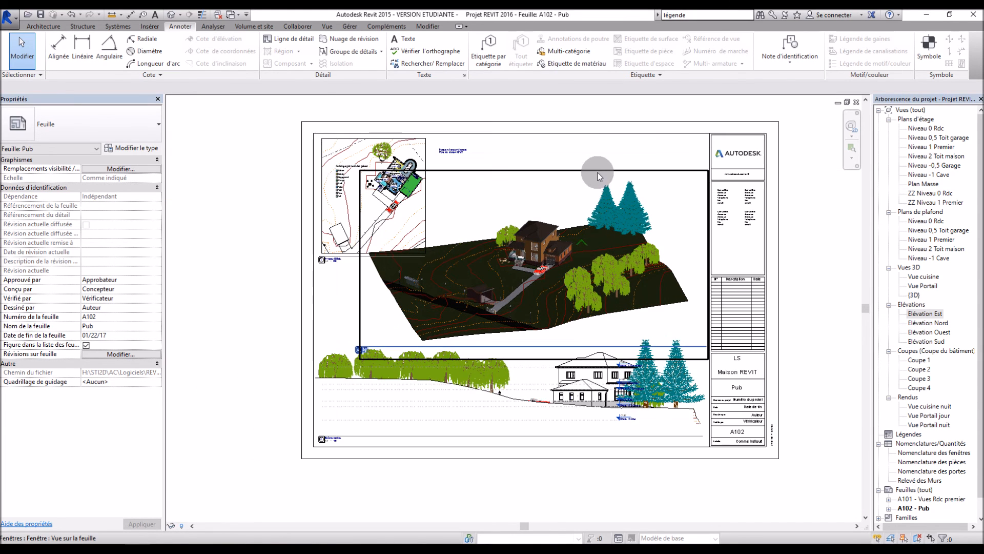
{"action": "scroll", "coordinate": [600, 169], "scroll_direction": "up", "scroll_amount": 1}
- Open sheet A101 and review its two floor plans, rendering and title block
{"action": "double_click", "coordinate": [917, 499]}
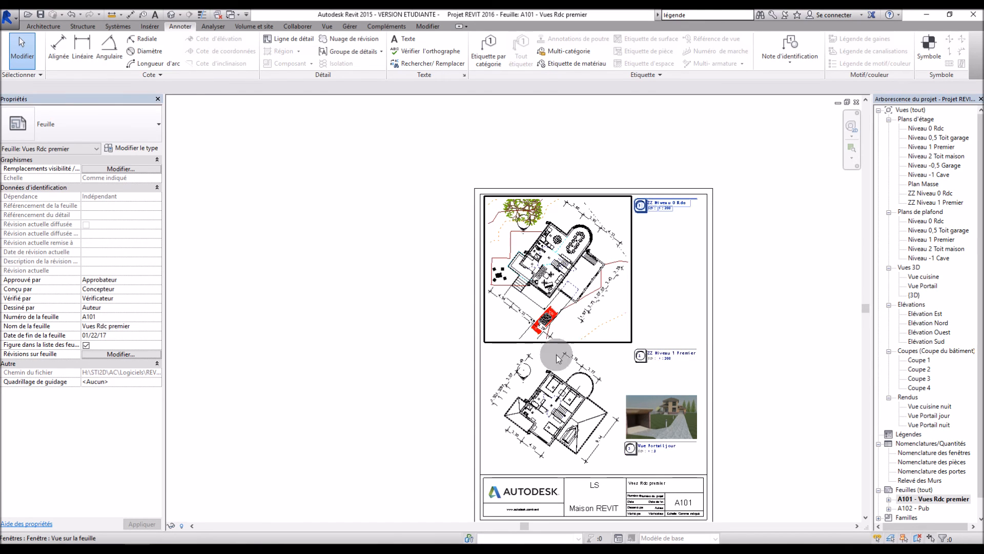
{"action": "left_click", "coordinate": [574, 352]}
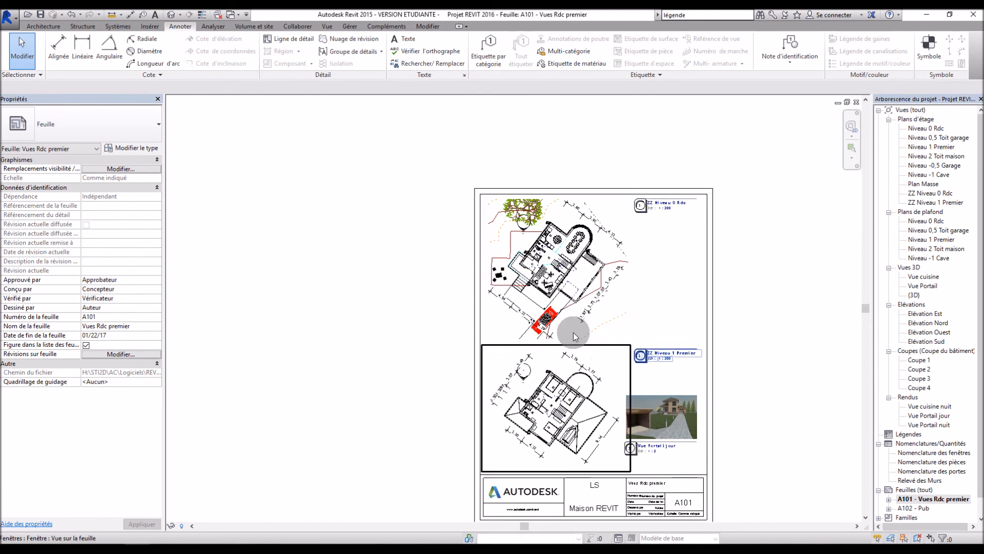
{"action": "left_click", "coordinate": [555, 317]}
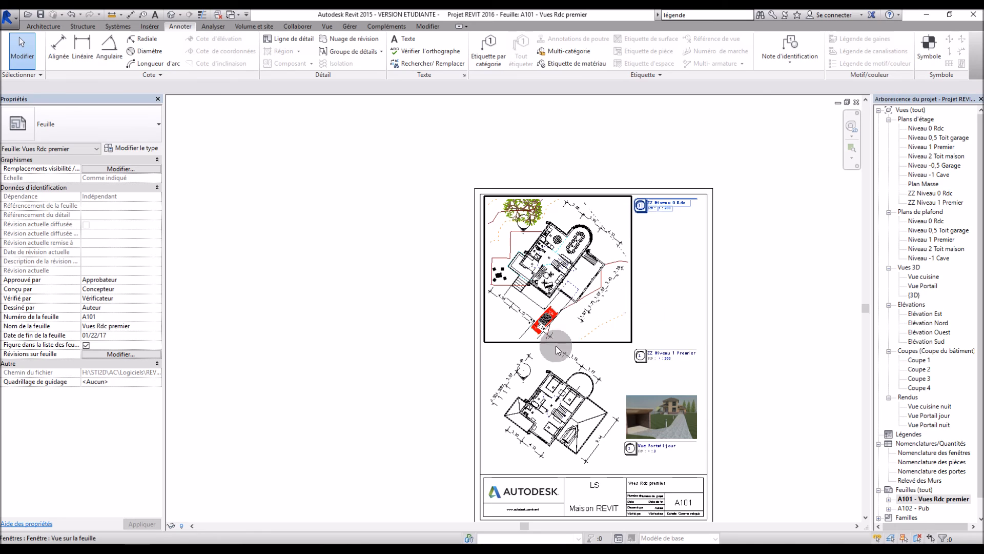
{"action": "left_click", "coordinate": [553, 392]}
{"action": "left_click", "coordinate": [637, 486]}
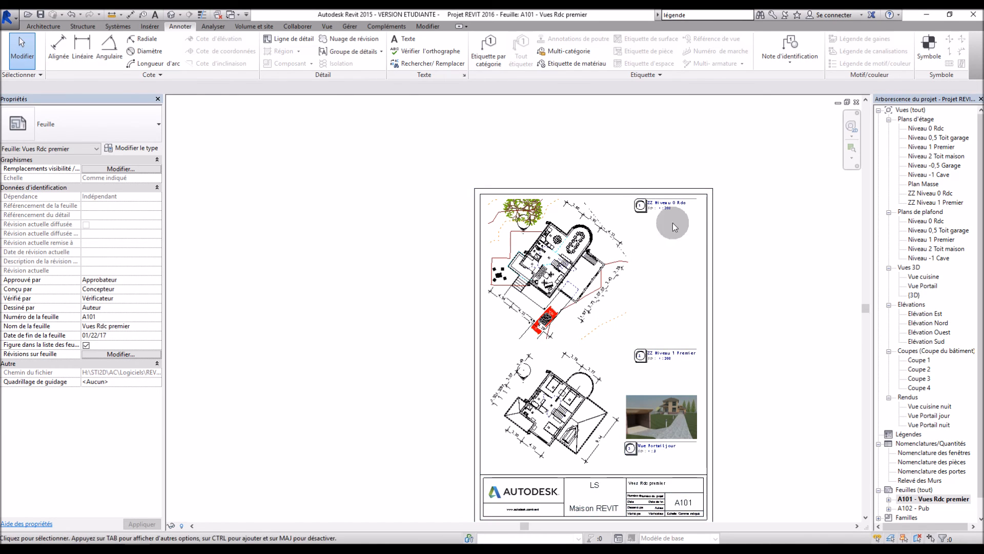
{"action": "left_click", "coordinate": [737, 365]}
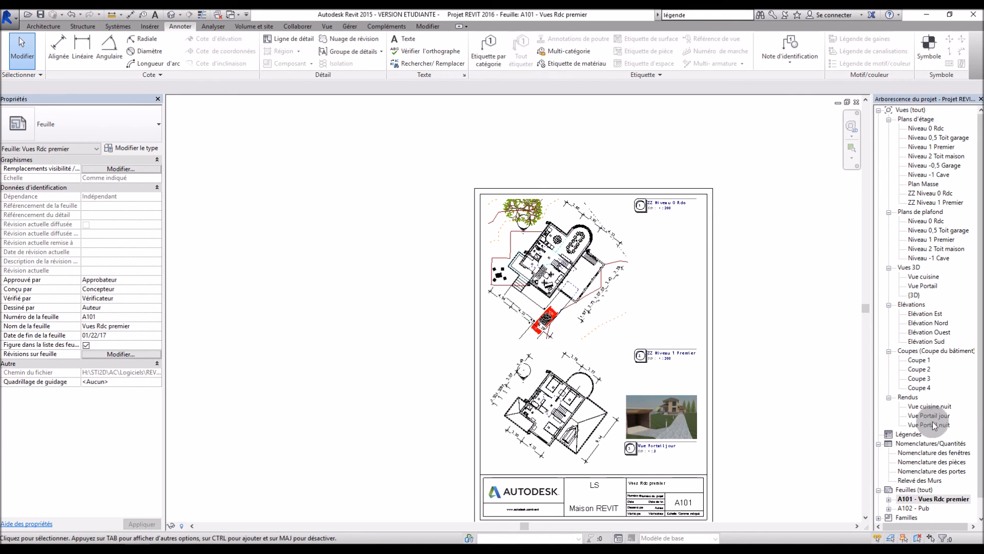
- Return to sheet A102, place section Coupe 1 to the right of the ground-floor plan and move the text note beside the title block
{"action": "double_click", "coordinate": [912, 508]}
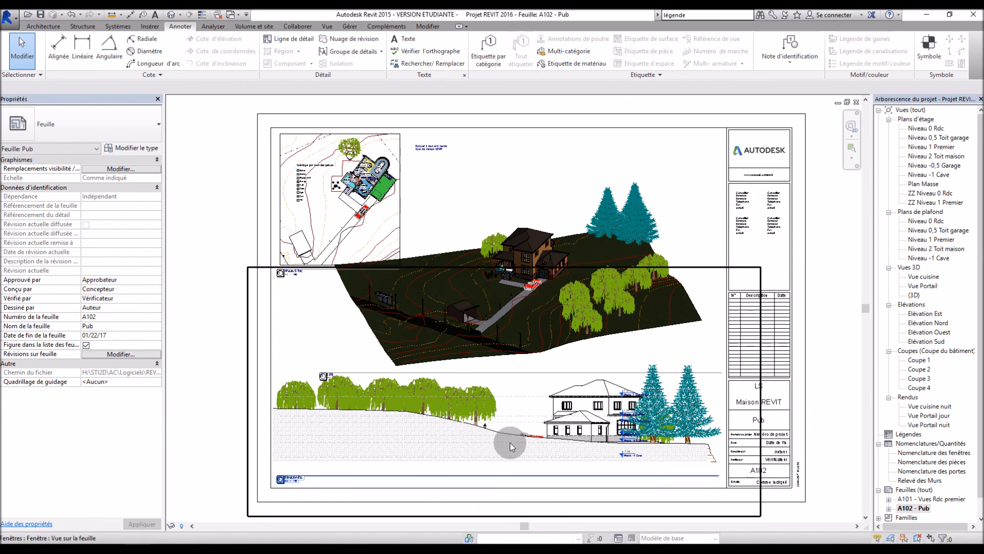
{"action": "left_click", "coordinate": [919, 361]}
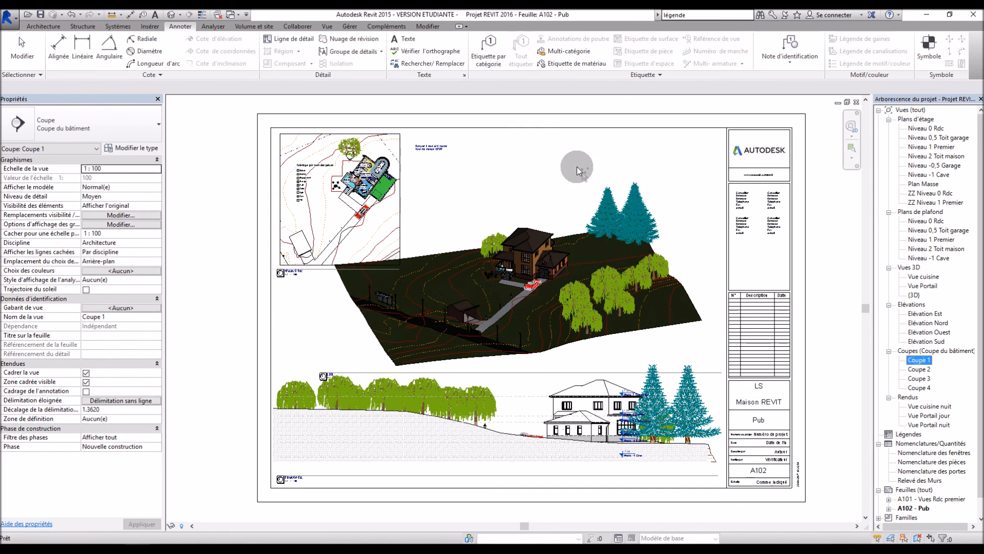
{"action": "left_click_drag", "start_coordinate": [515, 169], "coordinate": [520, 172]}
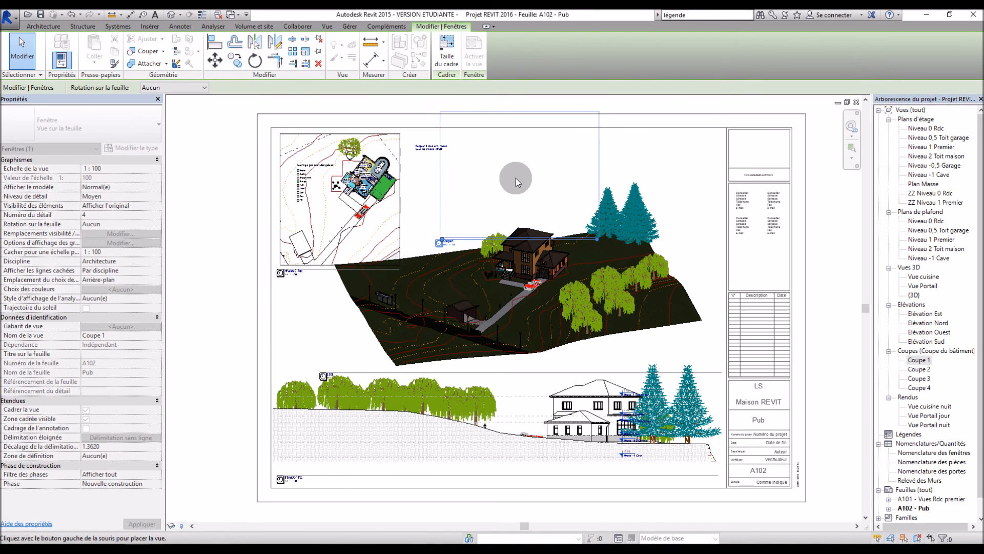
{"action": "left_click", "coordinate": [514, 182]}
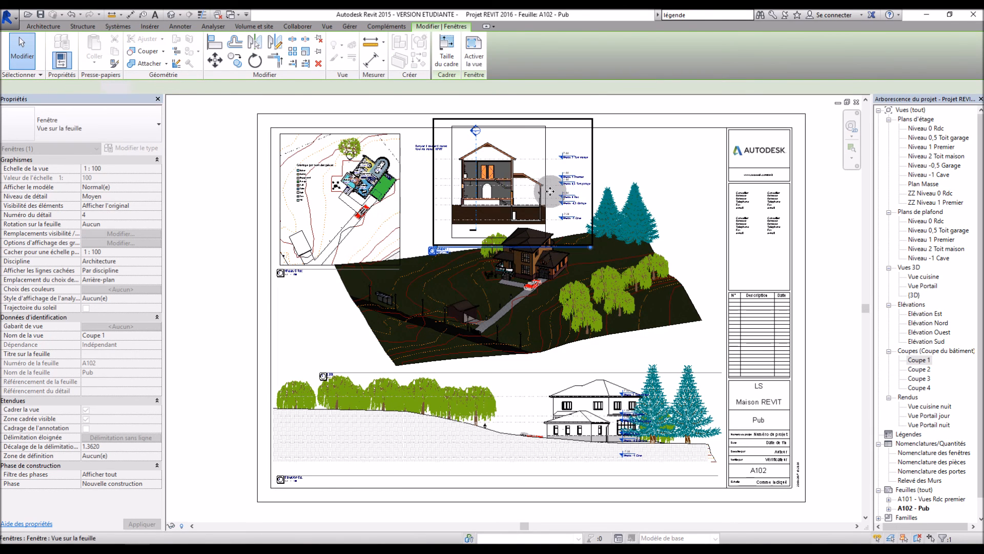
{"action": "left_click_drag", "start_coordinate": [431, 145], "coordinate": [684, 155]}
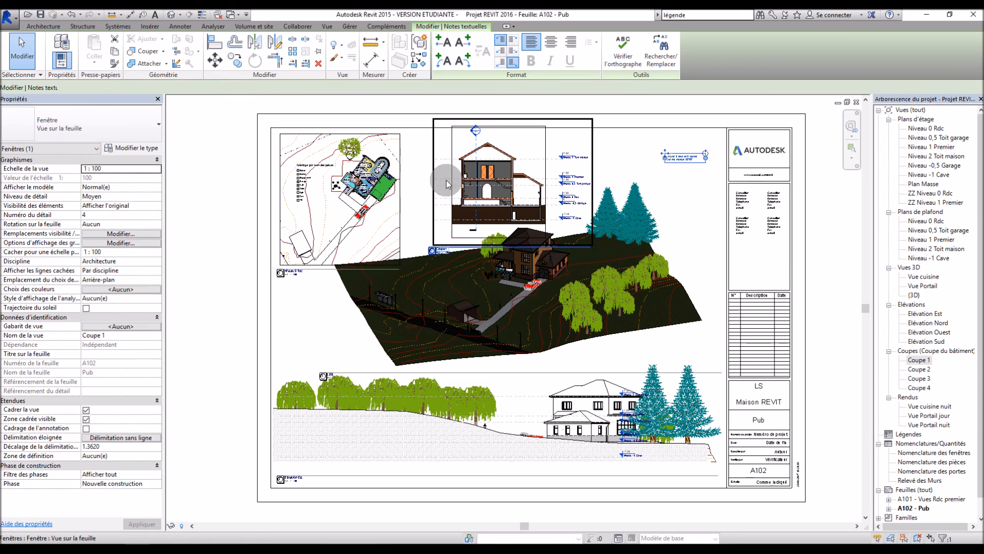
- Move section Coupe 1 closer to the ground-floor plan and slightly down, and lower the 3D view to clear the section
{"action": "left_click", "coordinate": [475, 178]}
{"action": "left_click_drag", "start_coordinate": [476, 179], "coordinate": [445, 178]}
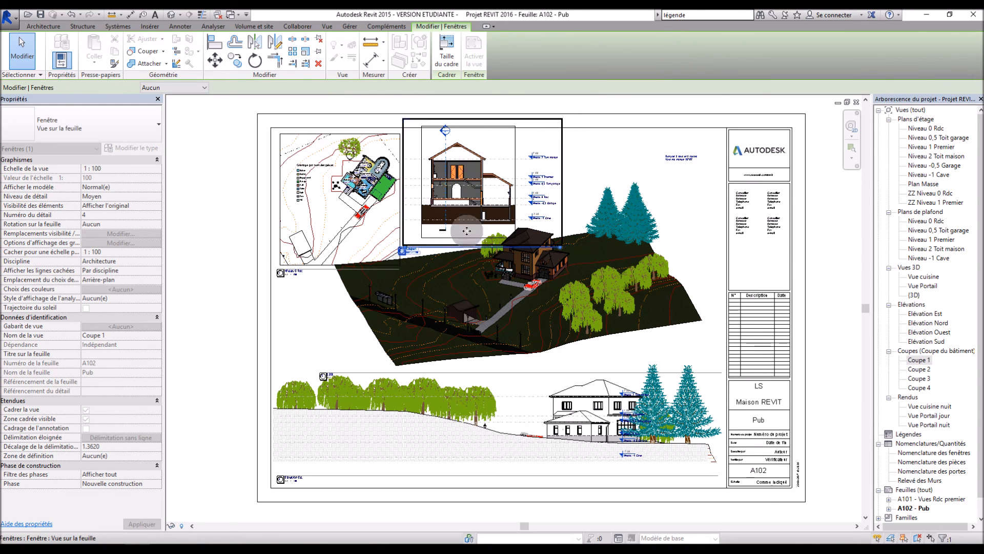
{"action": "left_click_drag", "start_coordinate": [591, 249], "coordinate": [591, 294]}
{"action": "left_click", "coordinate": [230, 386]}
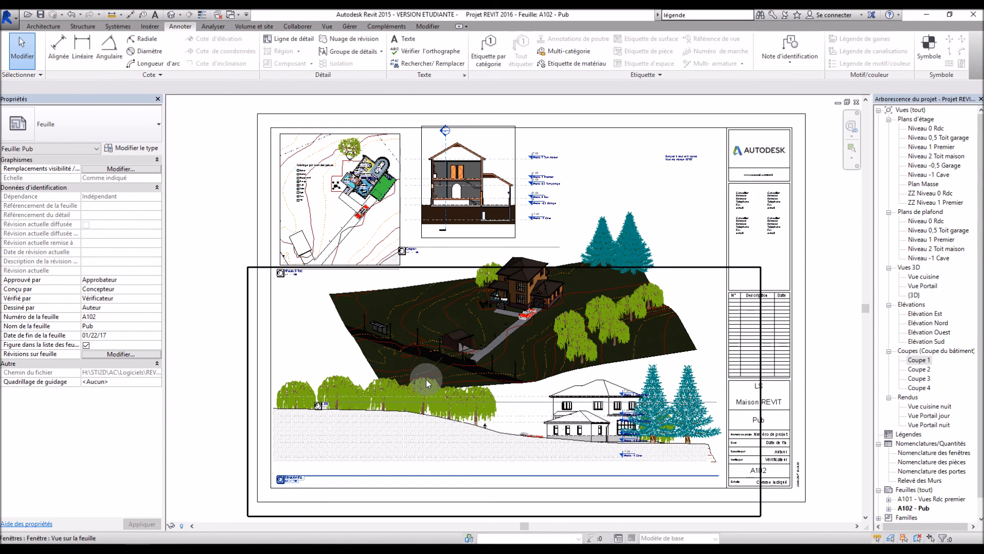
{"action": "left_click_drag", "start_coordinate": [485, 202], "coordinate": [485, 213]}
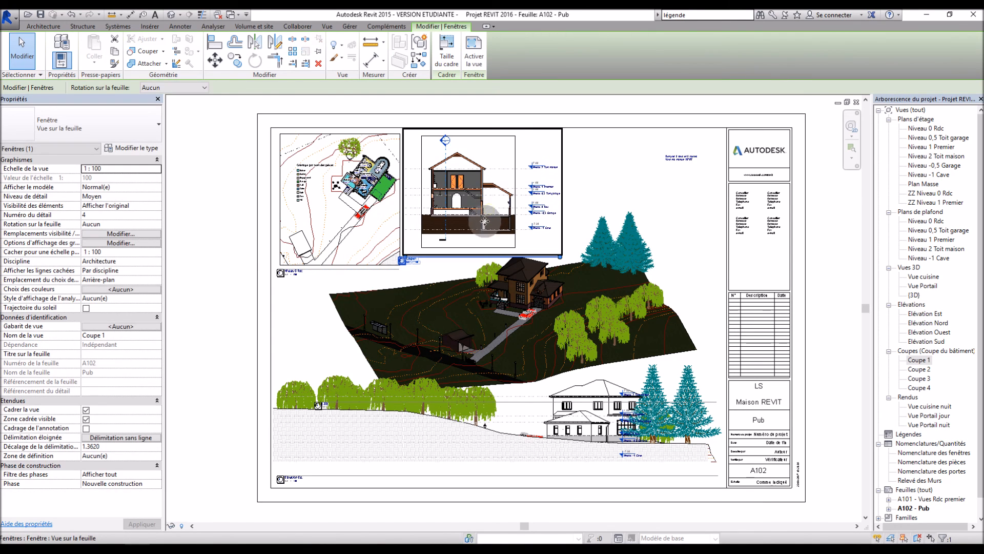
{"action": "left_click", "coordinate": [225, 261]}
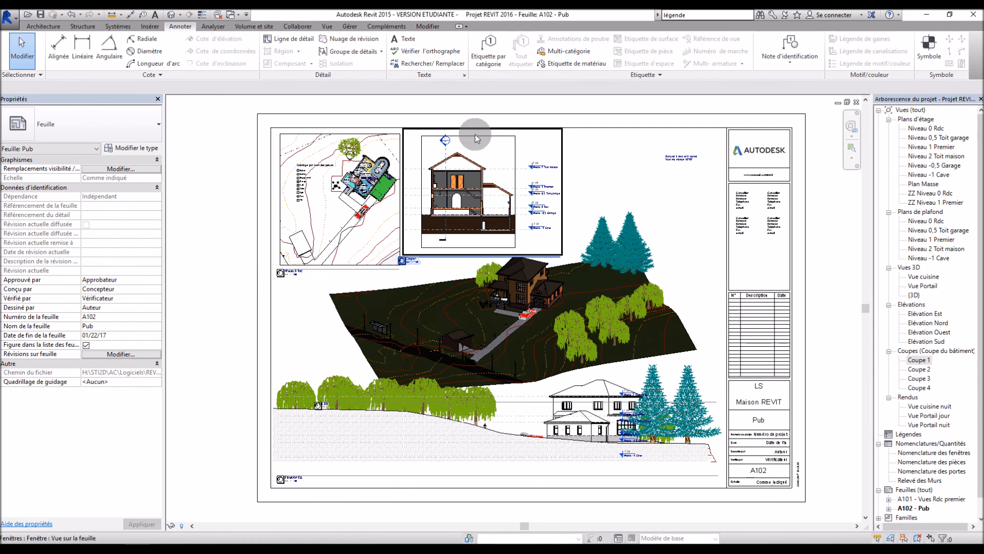
- Move the Coupe 1 view title directly beneath its section and shorten the title line to the viewport's edge
{"action": "scroll", "coordinate": [516, 192], "scroll_direction": "up", "scroll_amount": 2}
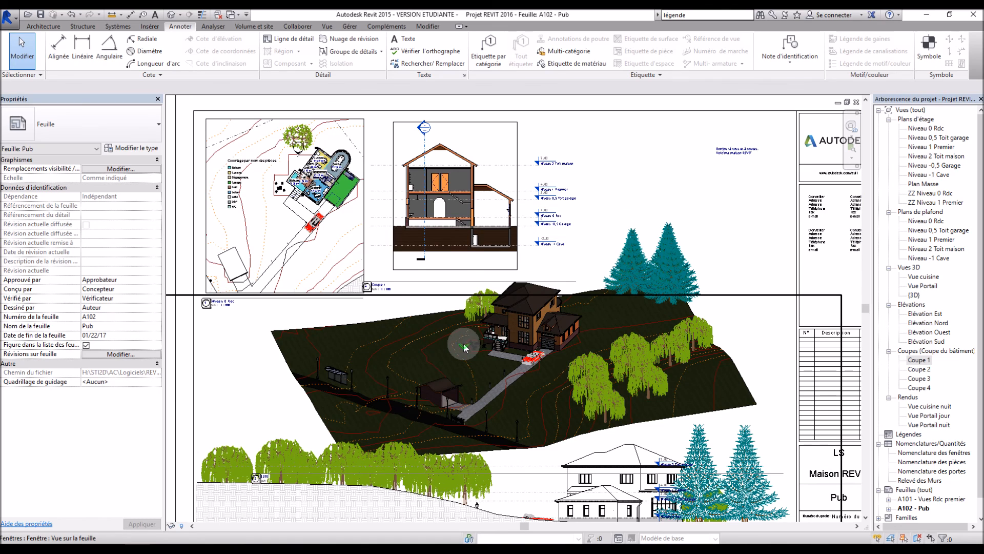
{"action": "scroll", "coordinate": [464, 348], "scroll_direction": "down", "scroll_amount": 3}
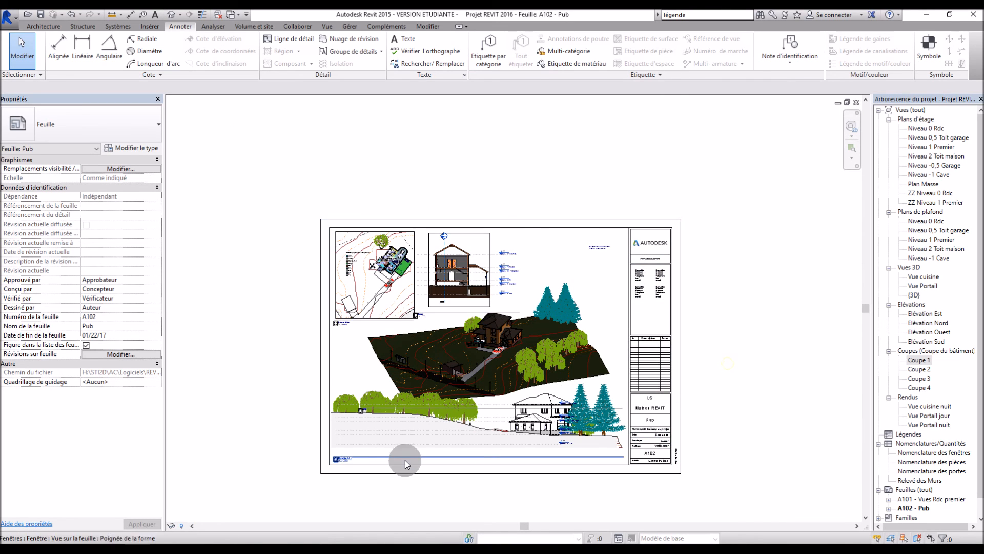
{"action": "scroll", "coordinate": [425, 310], "scroll_direction": "up", "scroll_amount": 3}
{"action": "left_click_drag", "start_coordinate": [421, 339], "coordinate": [446, 327]}
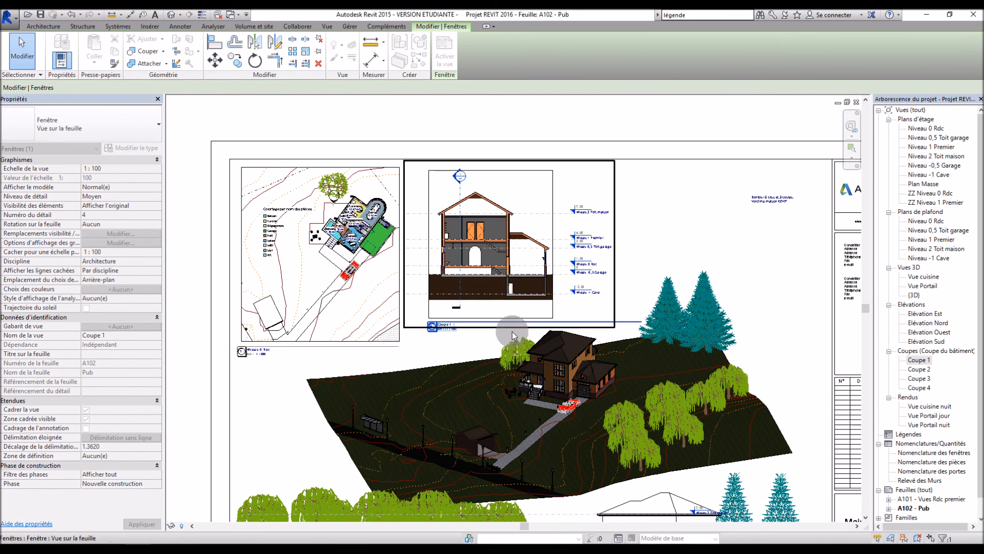
{"action": "left_click_drag", "start_coordinate": [648, 325], "coordinate": [628, 321]}
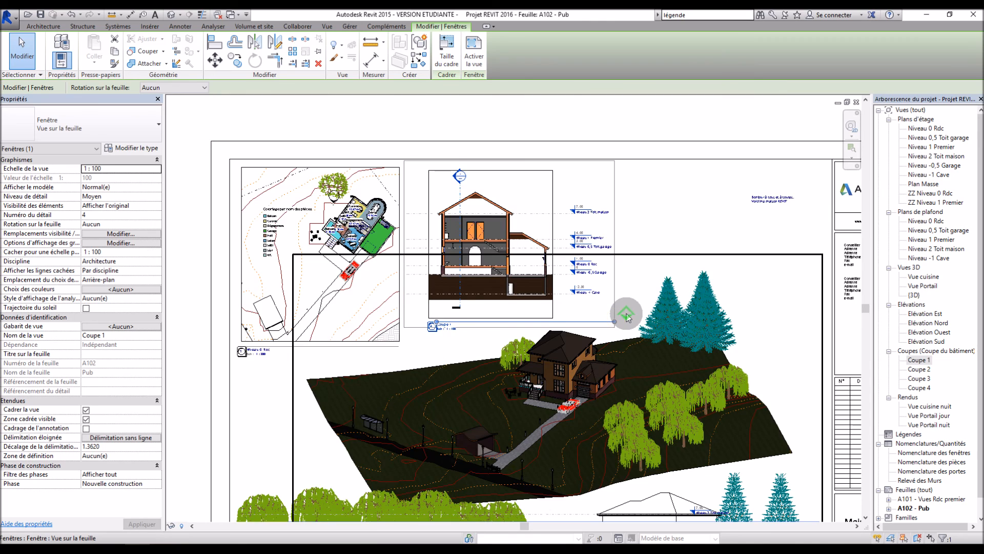
{"action": "scroll", "coordinate": [628, 317], "scroll_direction": "down", "scroll_amount": 3}
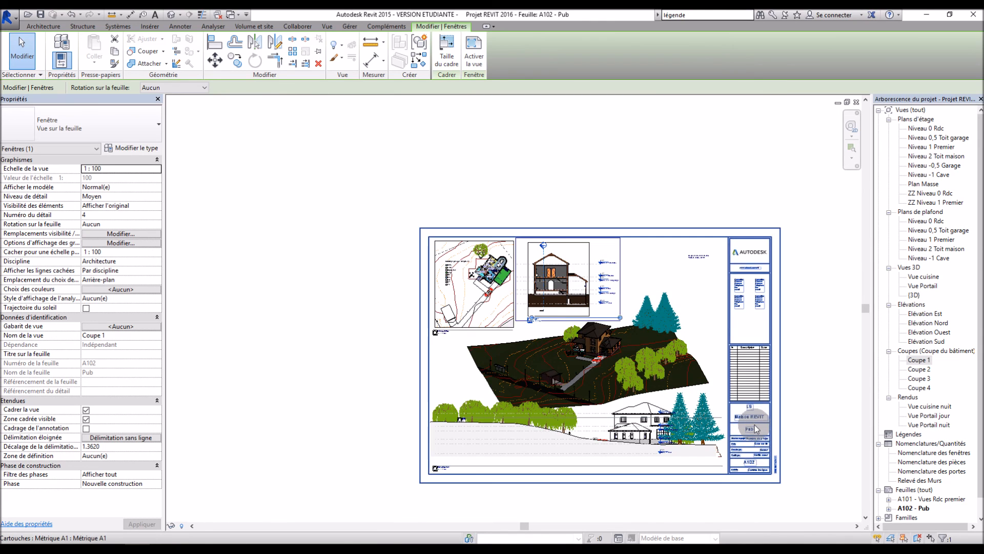
{"action": "scroll", "coordinate": [756, 428], "scroll_direction": "up", "scroll_amount": 1}
{"action": "scroll", "coordinate": [764, 426], "scroll_direction": "up", "scroll_amount": 1}
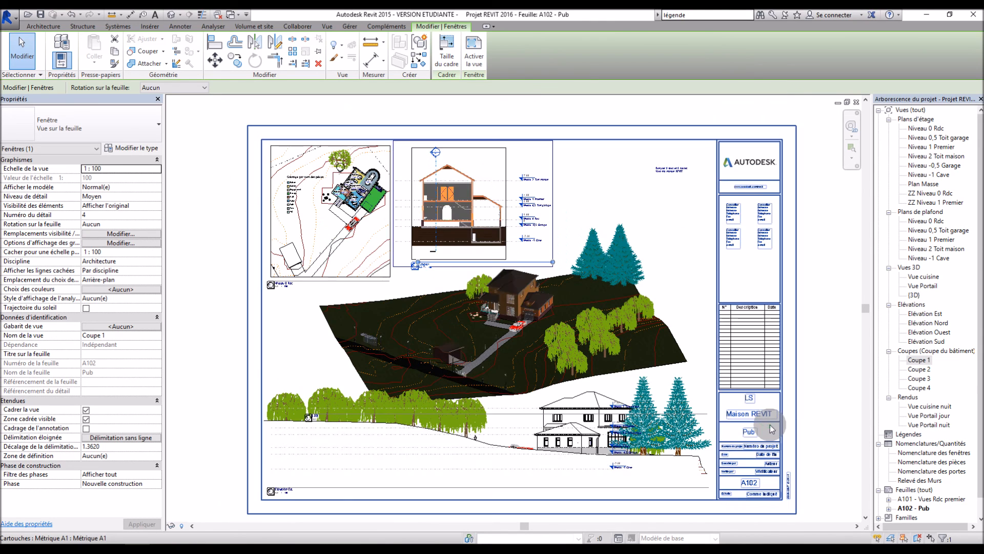
{"action": "left_click", "coordinate": [826, 416]}
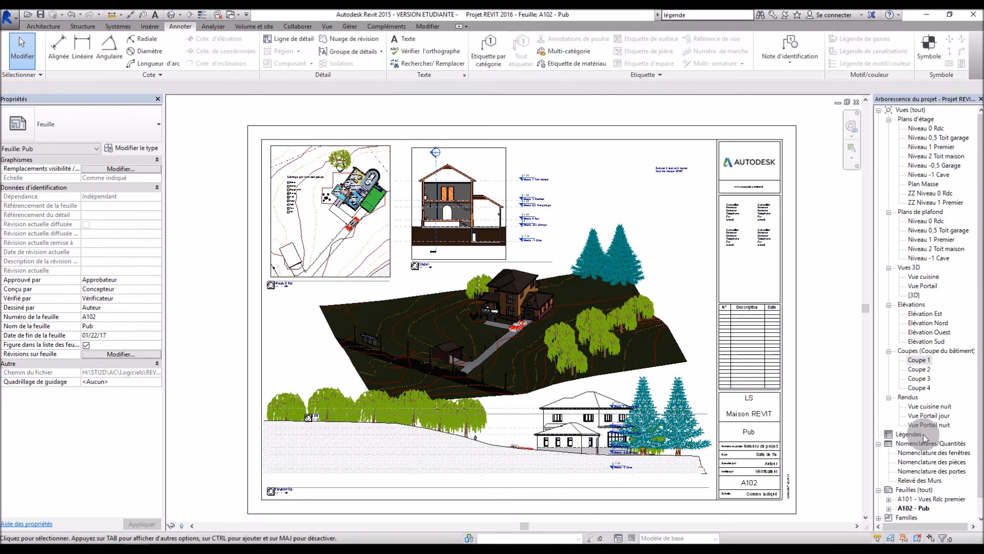
- Move the text note left, away from the title block and closer to section Coupe 1
{"action": "left_click", "coordinate": [663, 172]}
{"action": "left_click", "coordinate": [814, 250]}
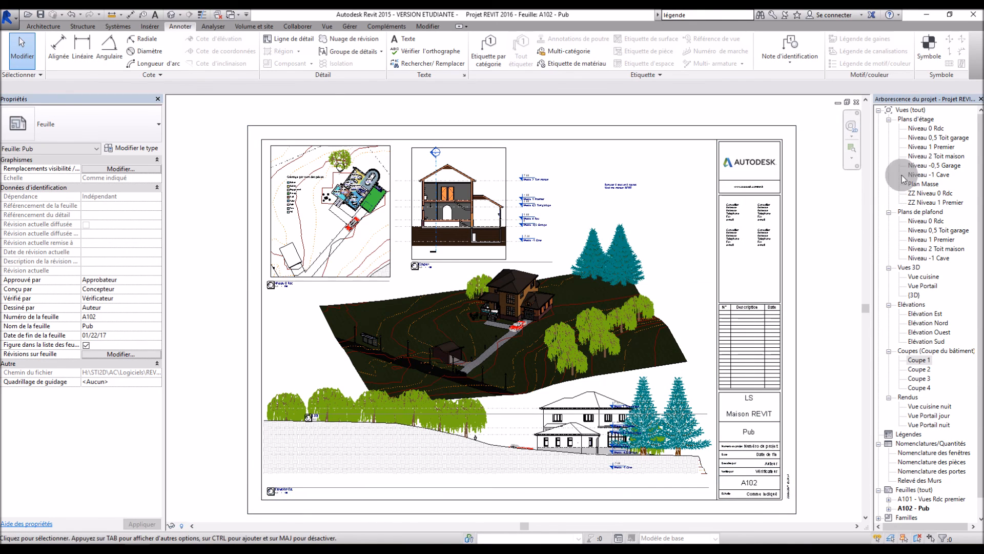
- Review floor plans Niveau 0 Rdc and ZZ Niveau 0 Rdc, and return to sheet A102 - Pub
{"action": "double_click", "coordinate": [926, 128]}
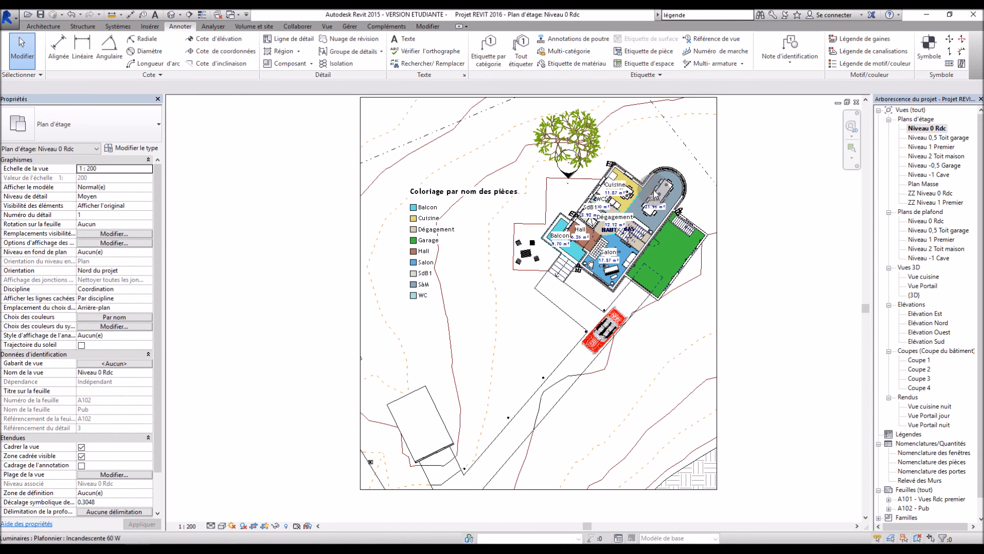
{"action": "double_click", "coordinate": [929, 193]}
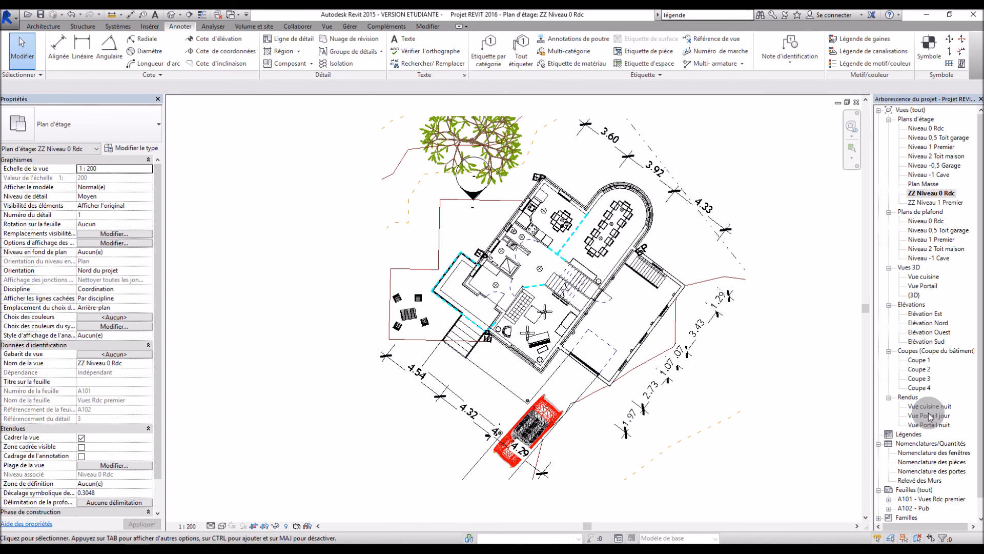
{"action": "double_click", "coordinate": [914, 508]}
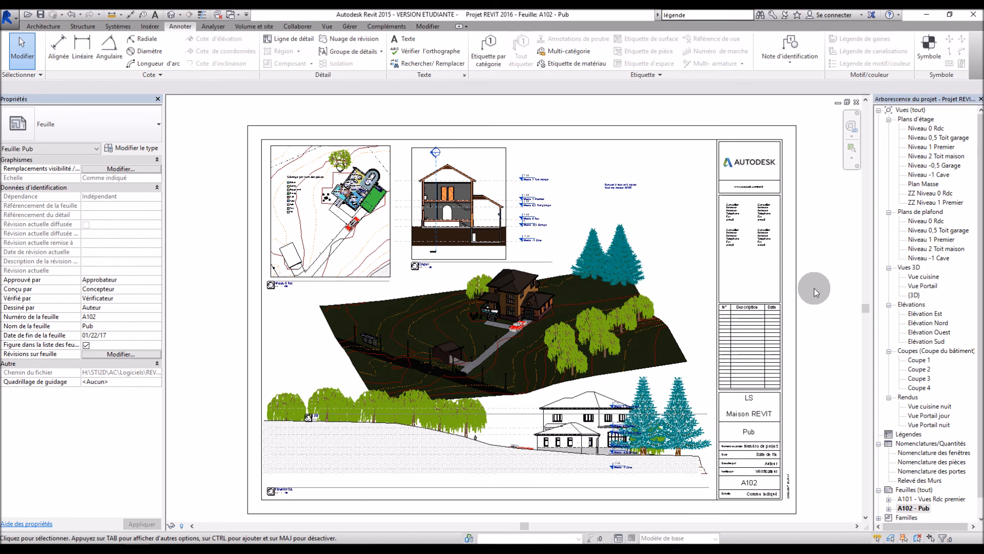
{"action": "scroll", "coordinate": [822, 293], "scroll_direction": "down", "scroll_amount": 1}
{"action": "scroll", "coordinate": [835, 310], "scroll_direction": "up", "scroll_amount": 1}
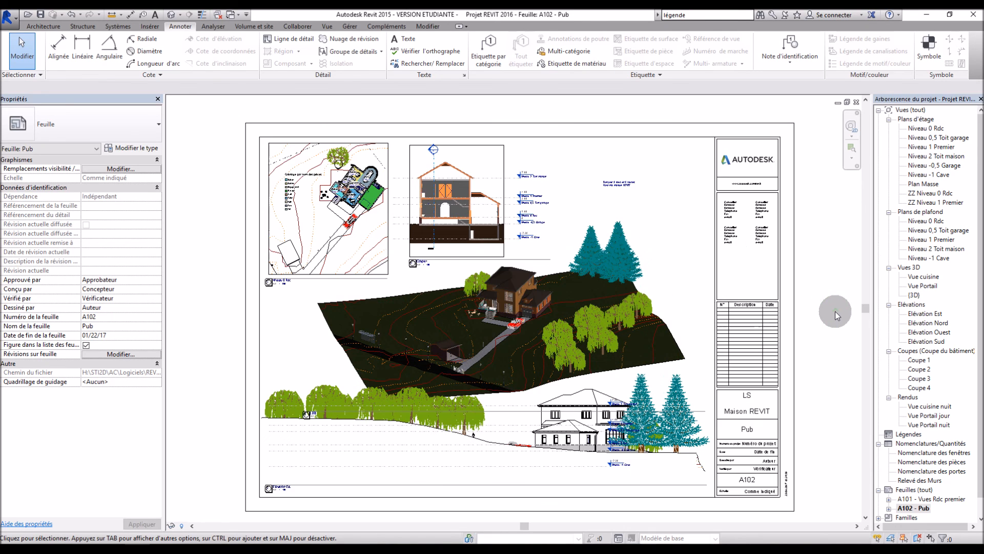